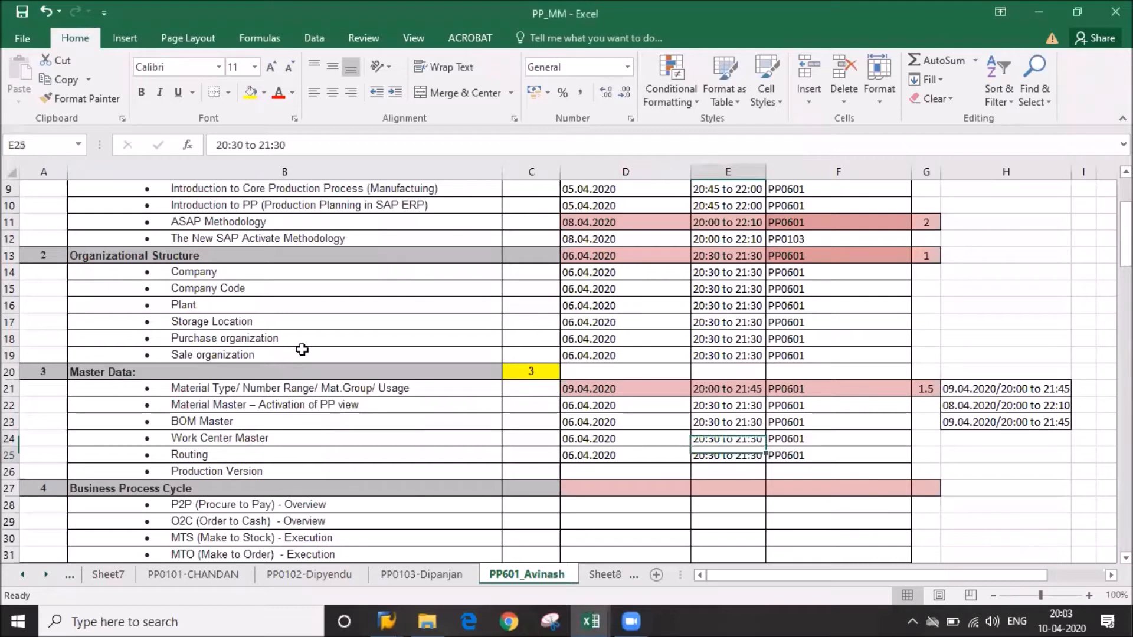
Append "/Pricing/Valuation" to the Material Type/ Number Range/ Mat.Group/ Usage topic in cell B21
key(Down)
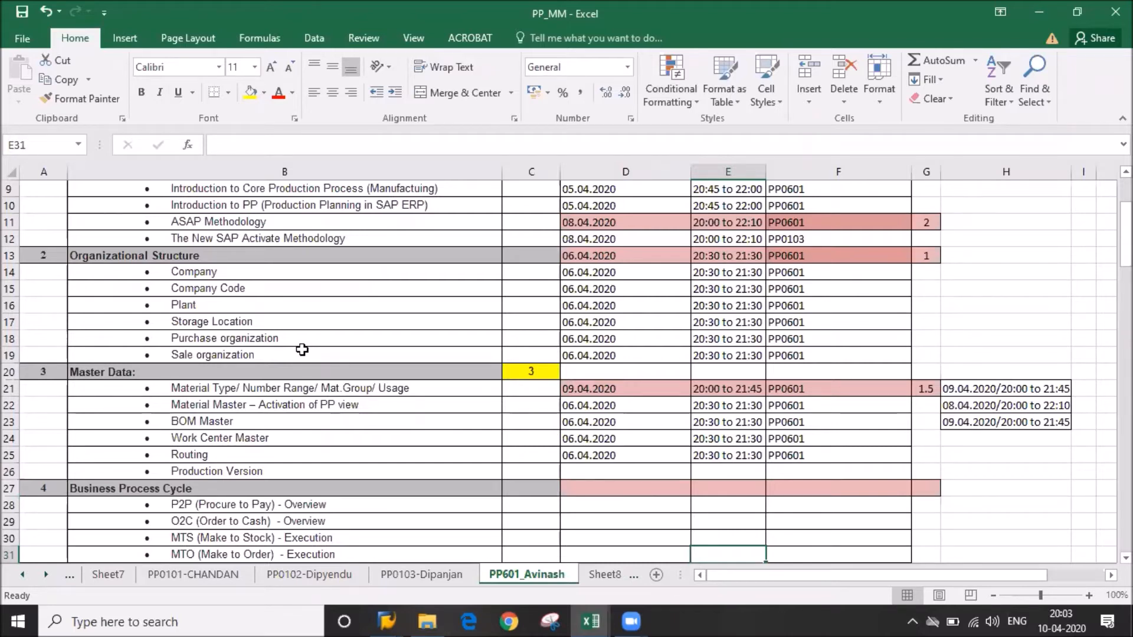
double_click(422, 389)
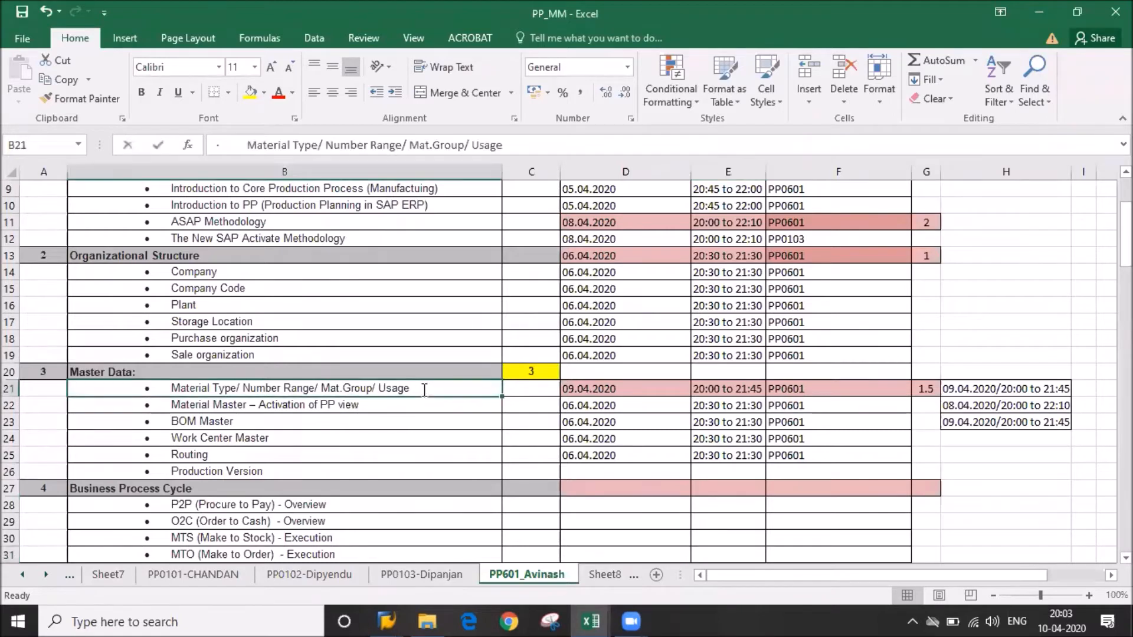
text(/Pric)
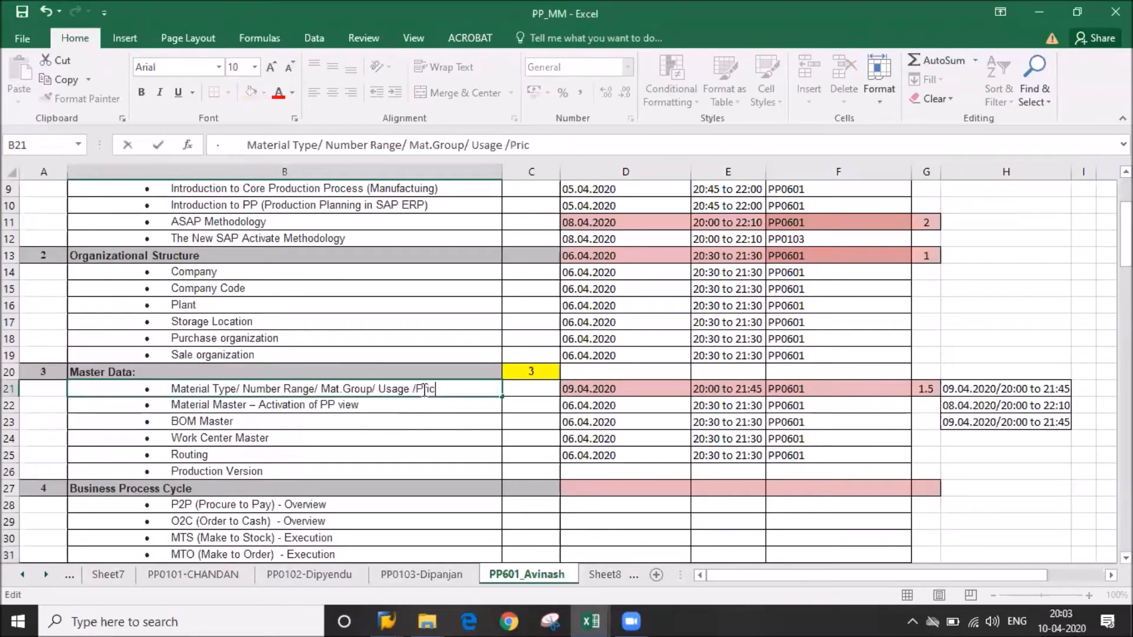
text(ong)
key(BackSpace)
key(BackSpace)
key(BackSpace)
text(ing/Vlauation)
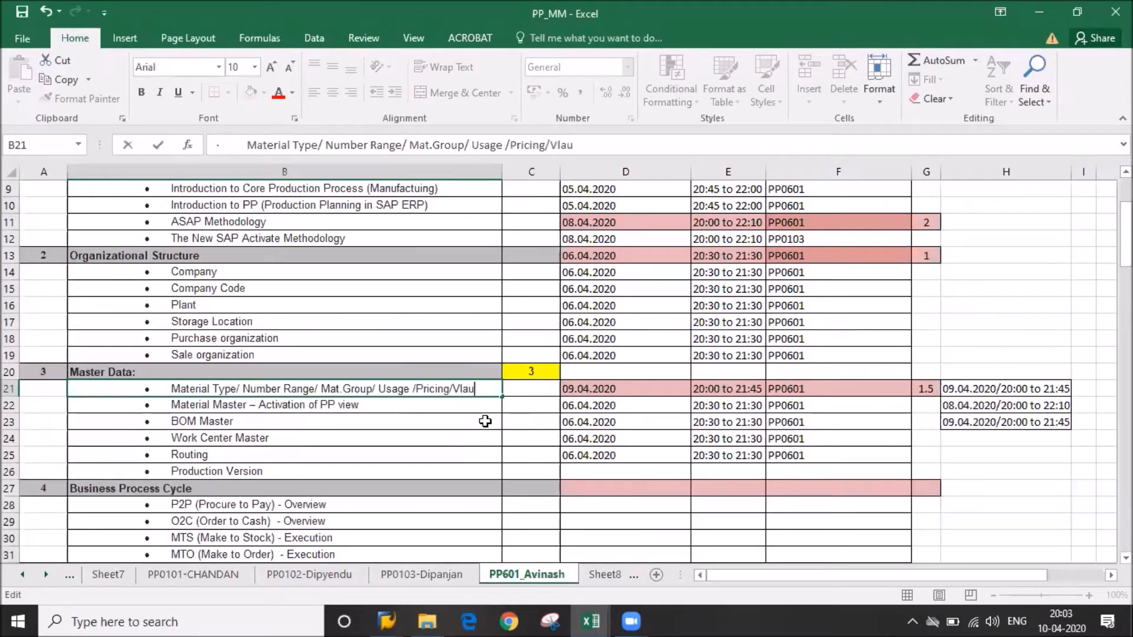
key(BackSpace)
key(BackSpace)
key(BackSpace)
key(BackSpace)
key(BackSpace)
key(BackSpace)
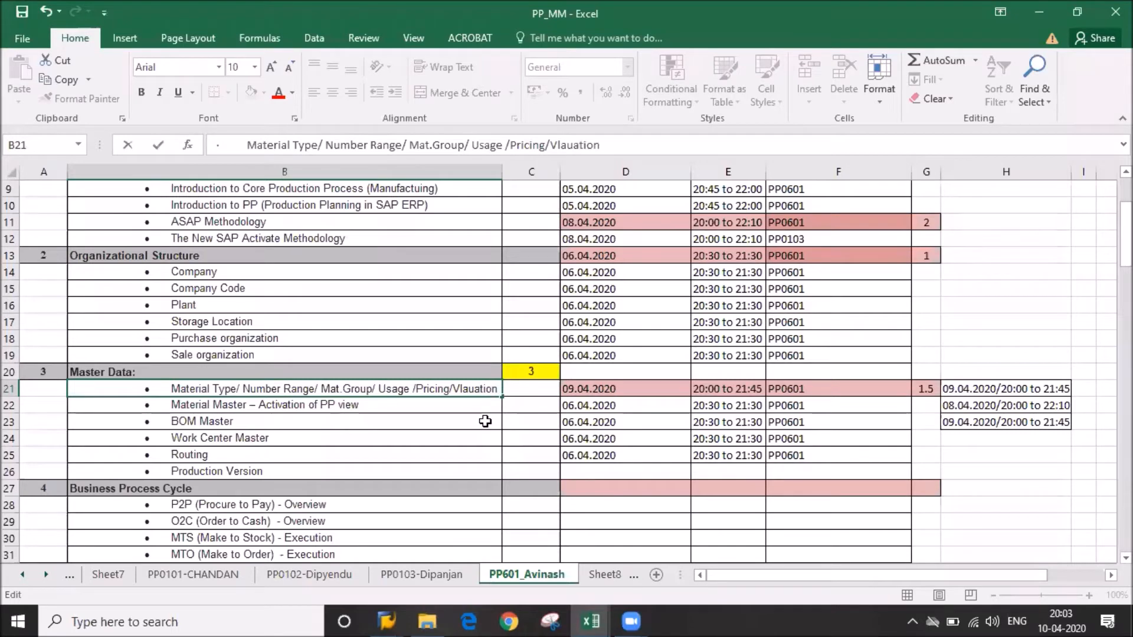
key(BackSpace)
key(BackSpace)
text(aluation)
key(Return)
key(Up)
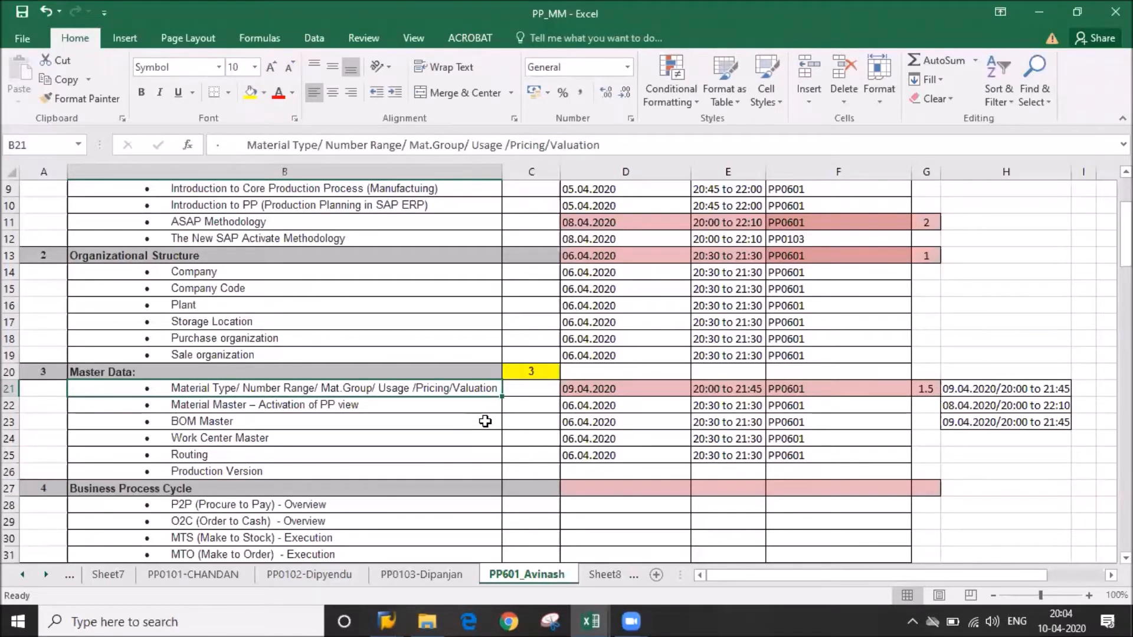
Select the Work Center Master topic under Master Data
key(Down)
key(Down)
key(Down)
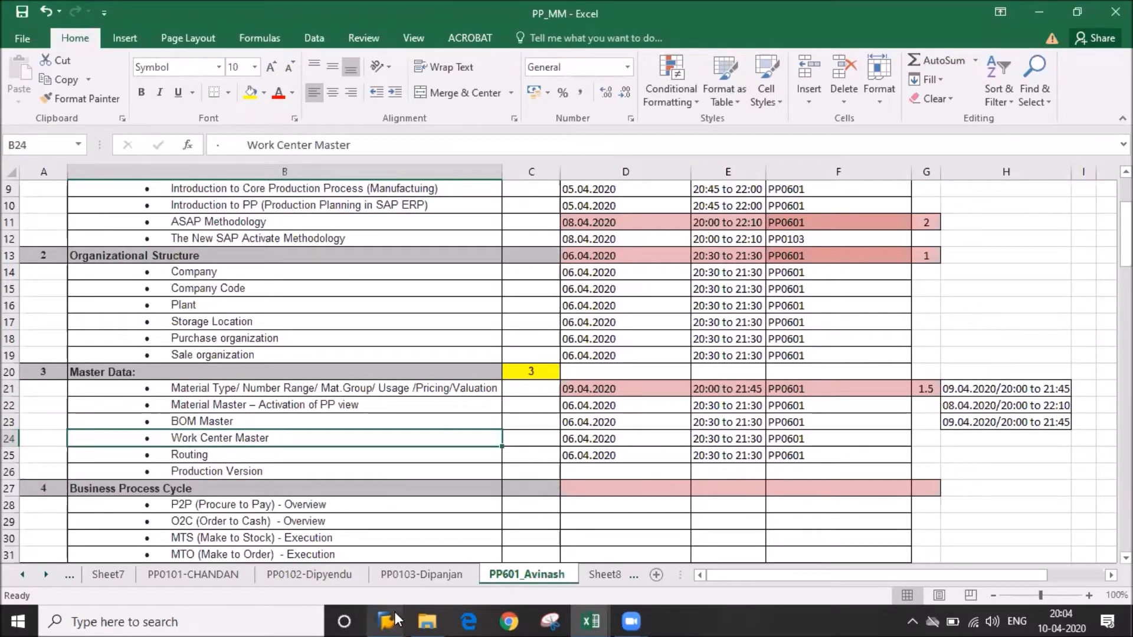
Switch to the open SAP session and try to start transaction CR01
mouse_move(394, 612)
click(435, 558)
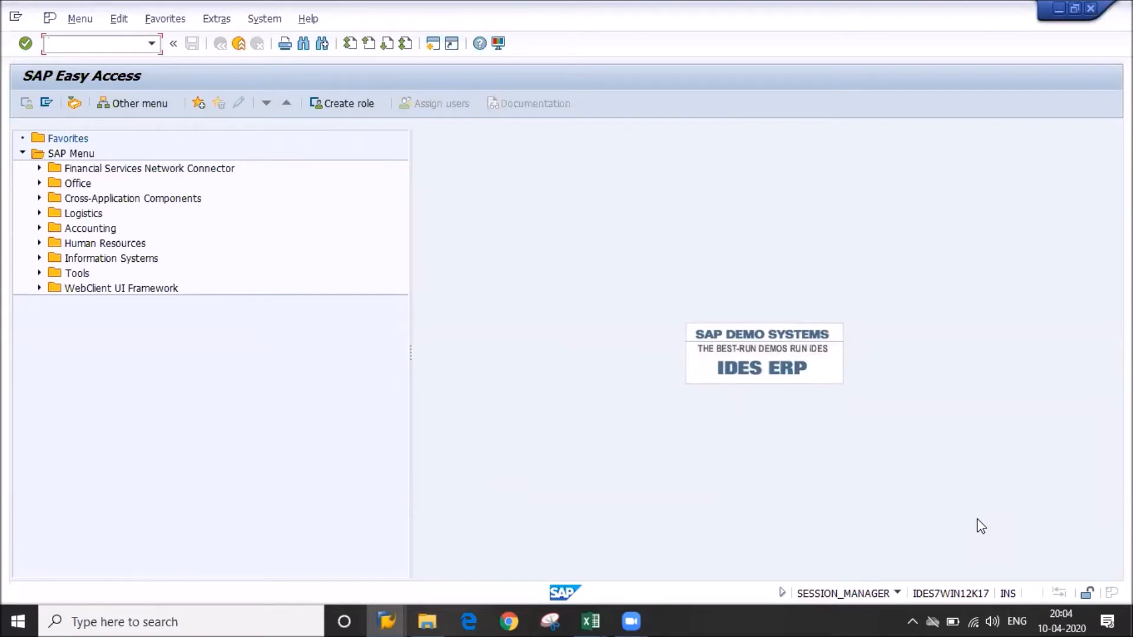
click(611, 400)
click(81, 48)
text(CR01)
key(Return)
key(Return)
key(Return)
key(alt+Tab)
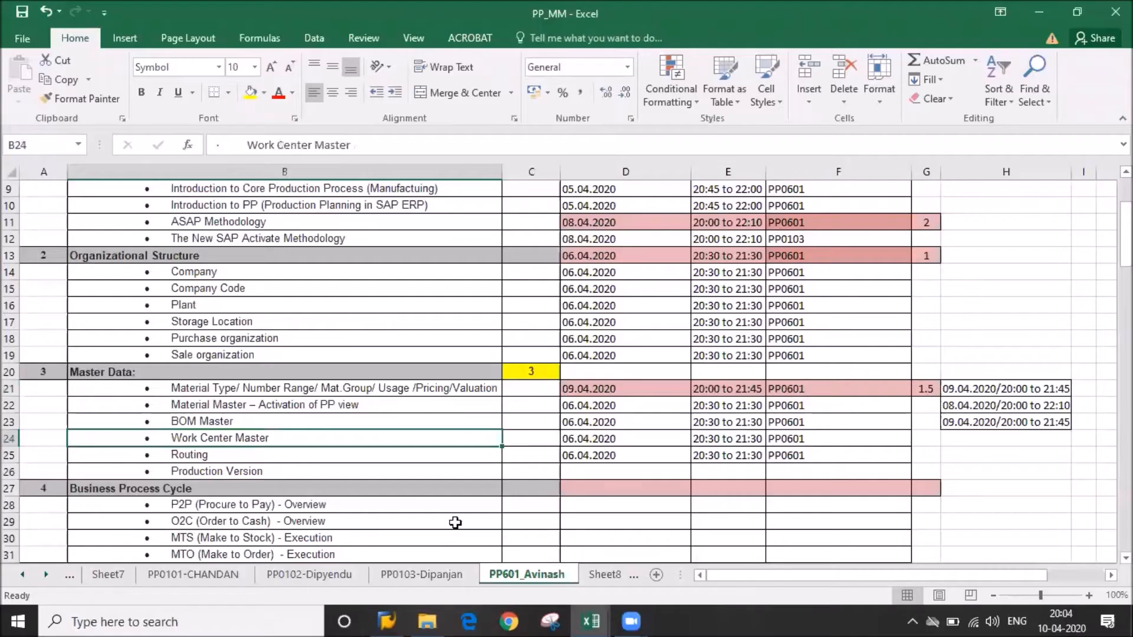
Open a new SAP connection to server-17 and set the logon client to 812
click(388, 621)
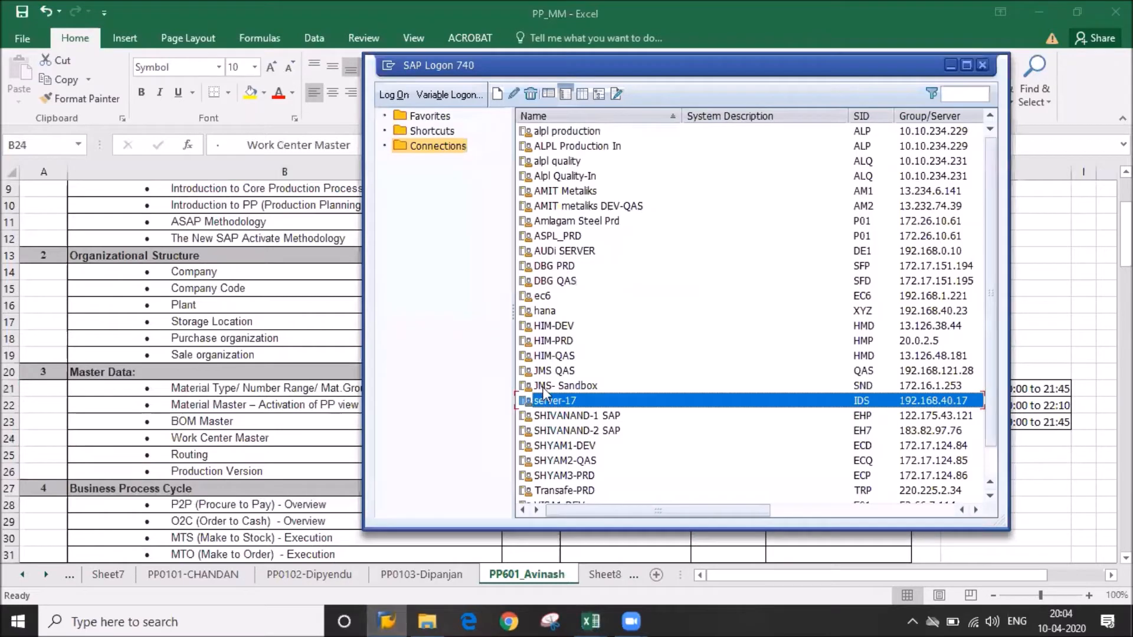
double_click(545, 400)
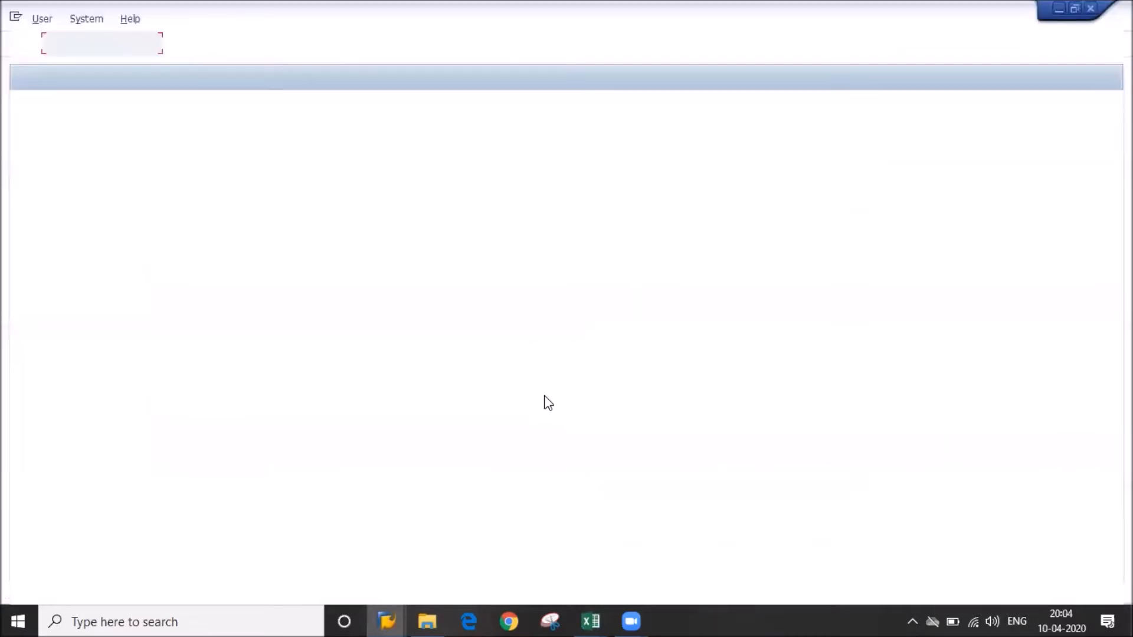
text(812)
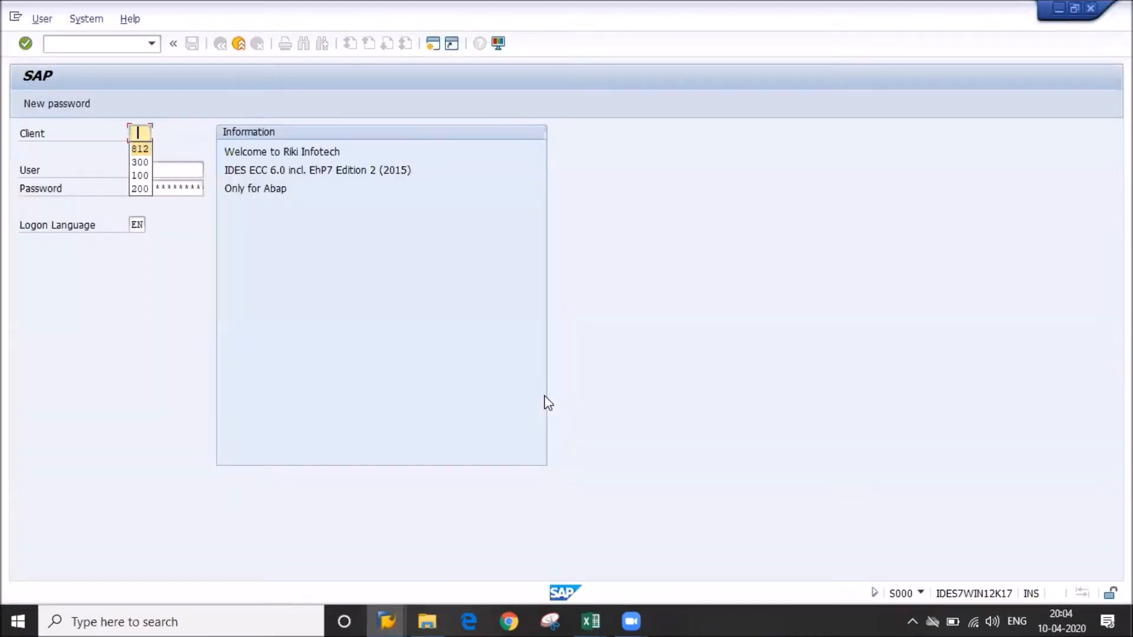
key(Tab)
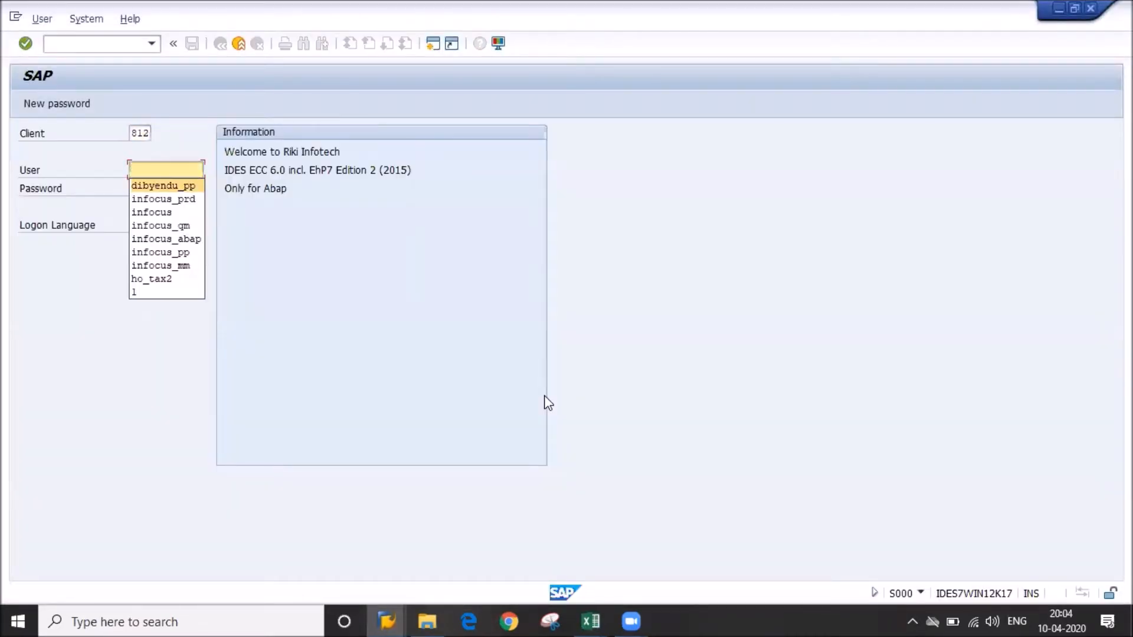
Log on with the first stored PP user and the account password, ending any other logons in the system
key(Down)
key(Down)
key(Up)
key(Up)
key(Return)
key(Tab)
text(*******)
key(Return)
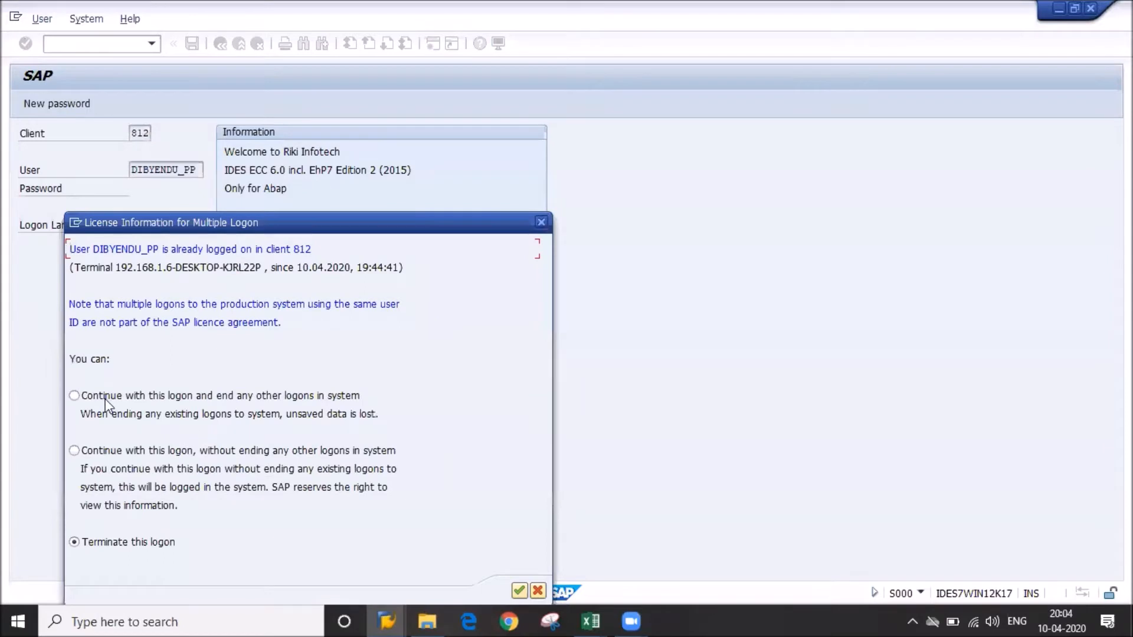
click(74, 395)
key(Return)
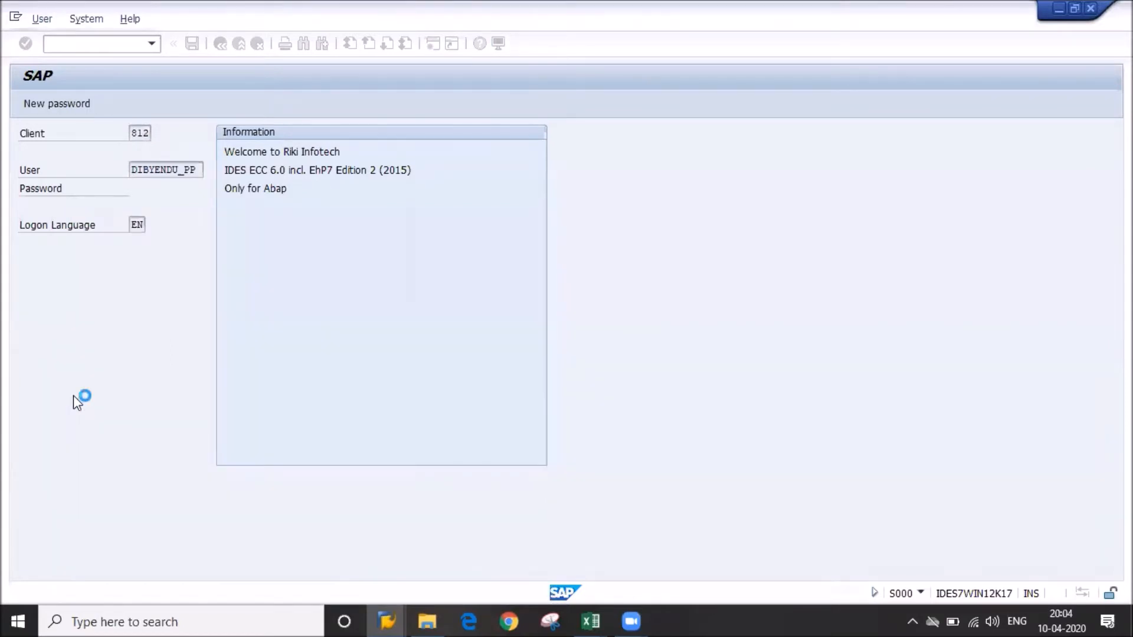
Start transaction CR01 to create a work center and set the plant to DP01
text(cr01)
key(Return)
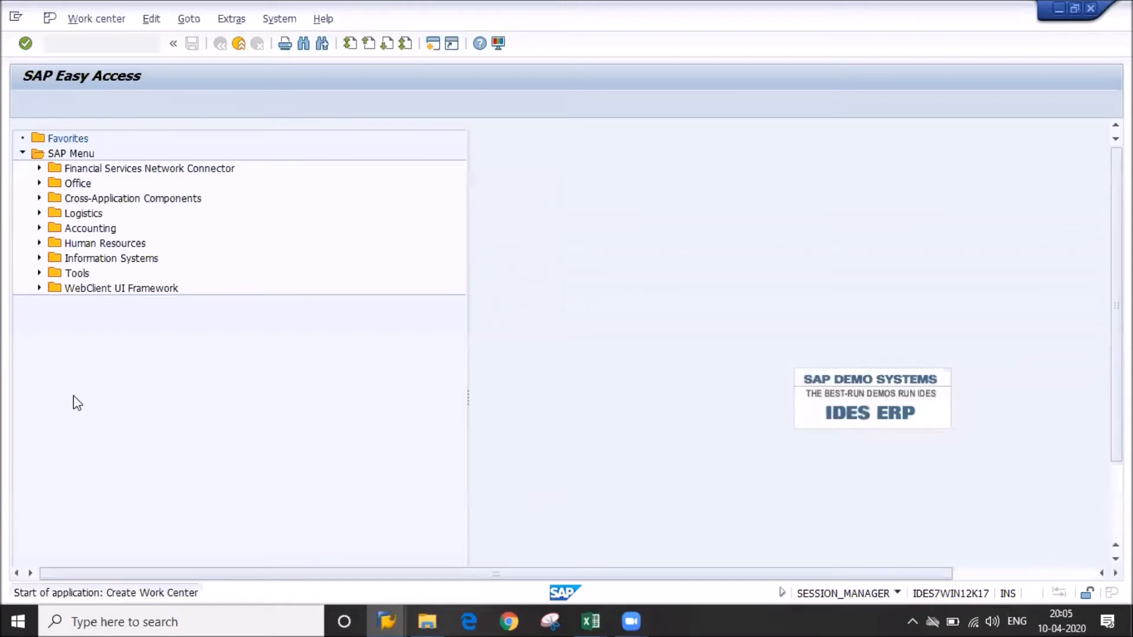
text(dp01)
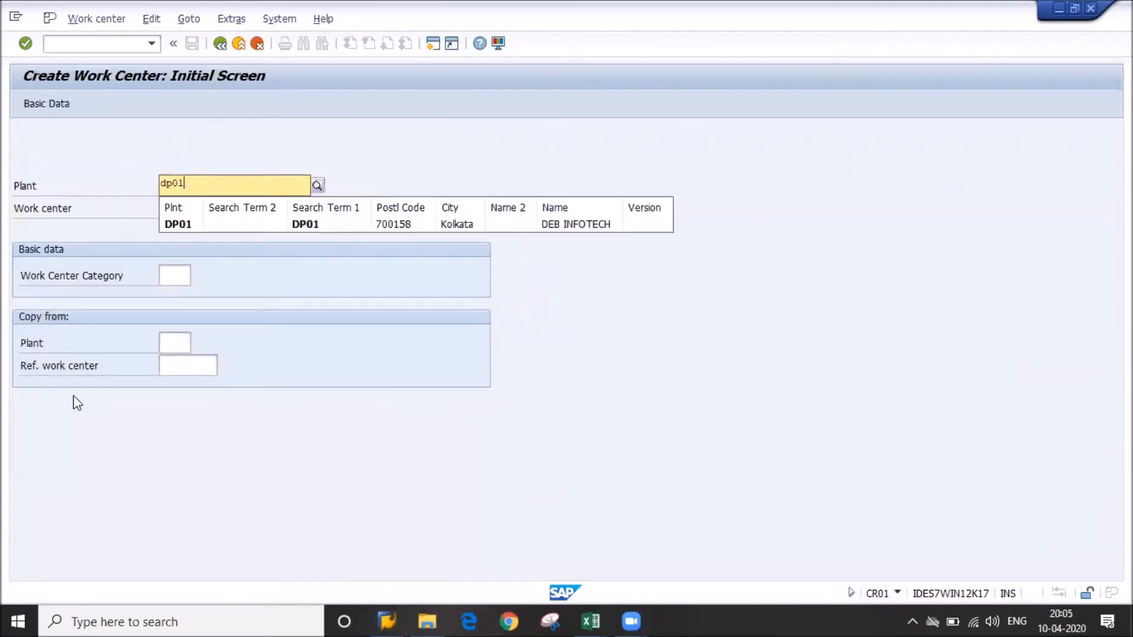
key(Down)
key(Return)
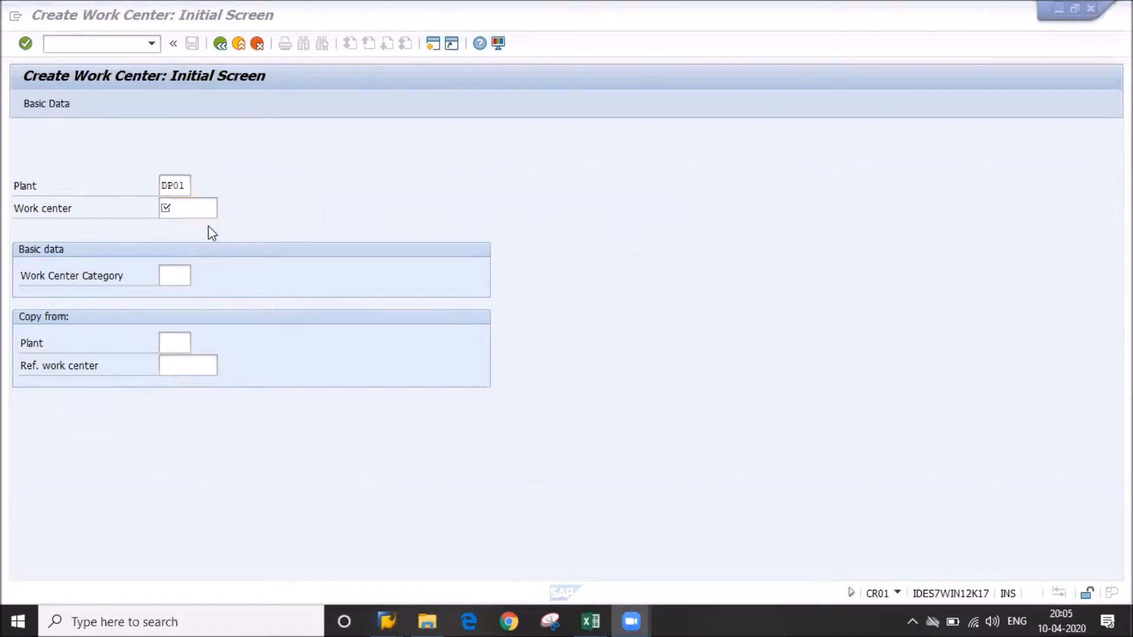
Enter Cut_MC_1 as the work center name
click(203, 207)
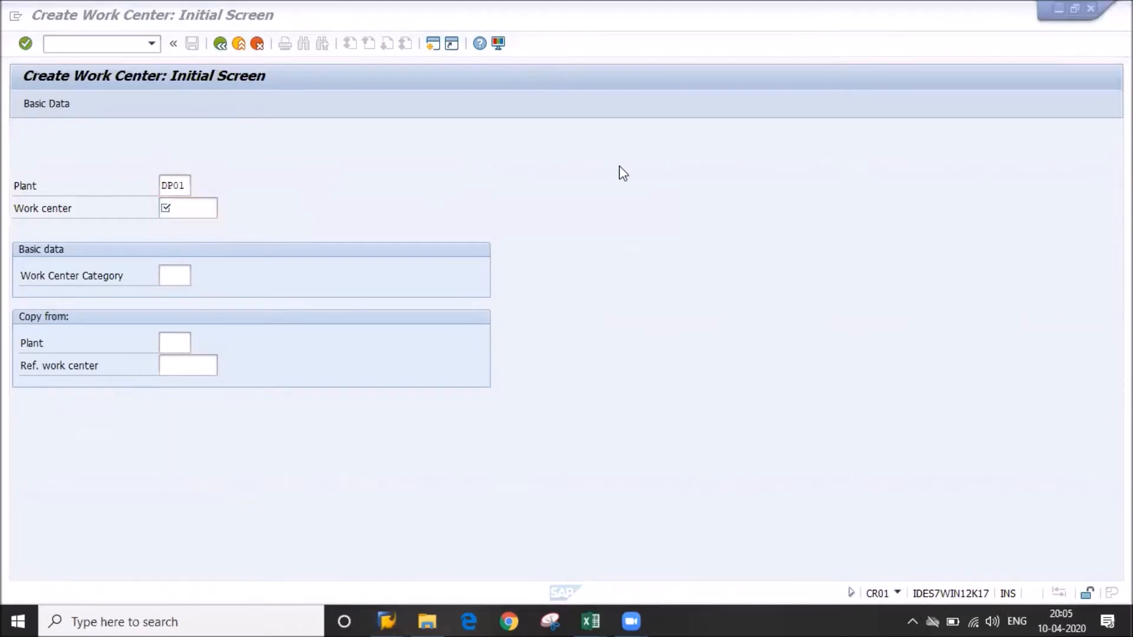
click(202, 208)
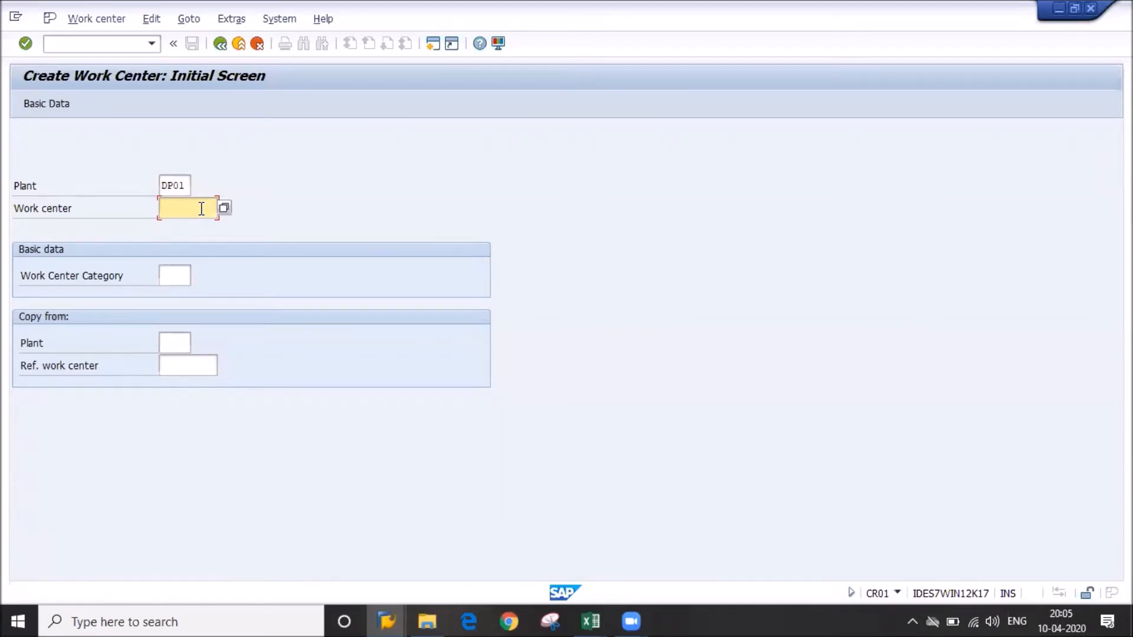
click(201, 209)
text(Cu)
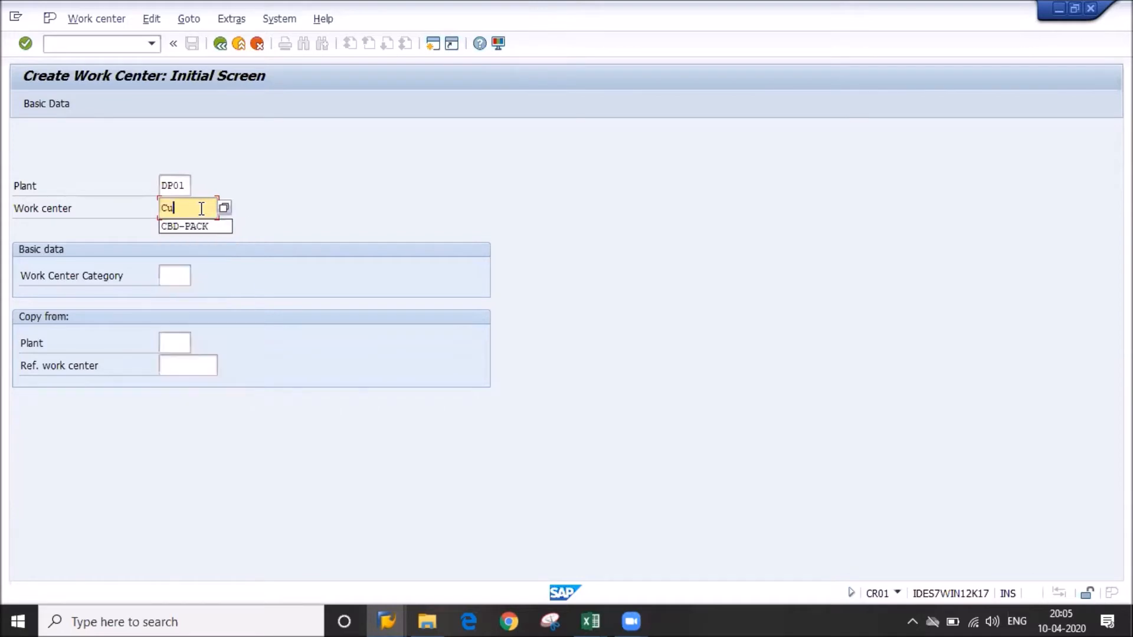
text(t)
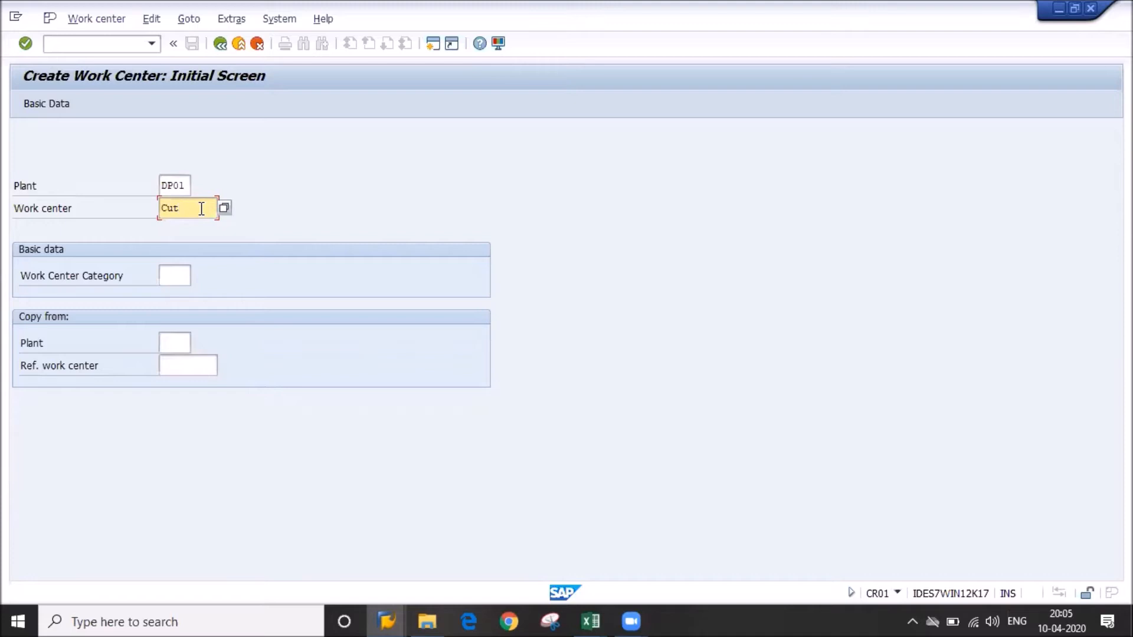
text(ting)
key(BackSpace)
key(BackSpace)
key(BackSpace)
key(BackSpace)
key(BackSpace)
key(BackSpace)
key(BackSpace)
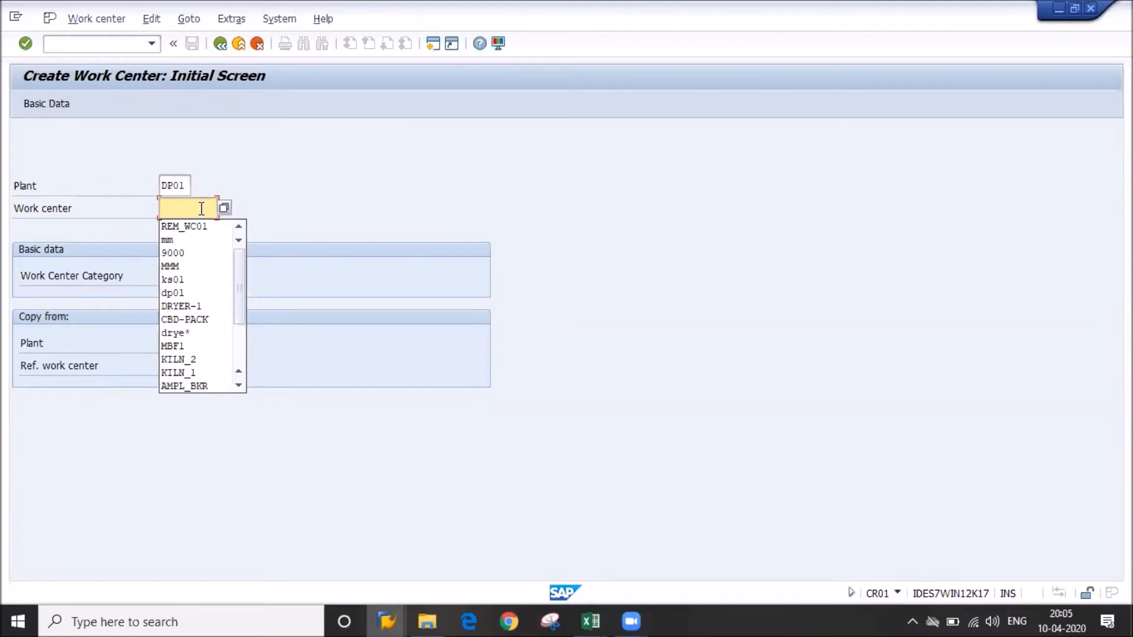
text(Cut_)
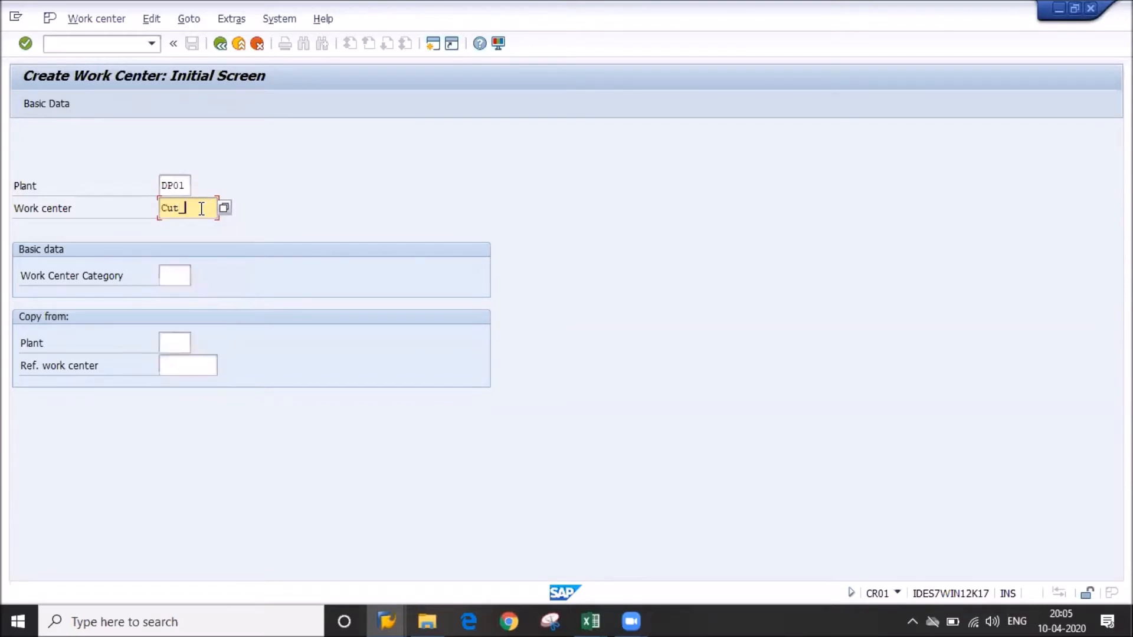
text(MC_1)
Set the work center category to 0001 Machine from the list of possible values
click(175, 281)
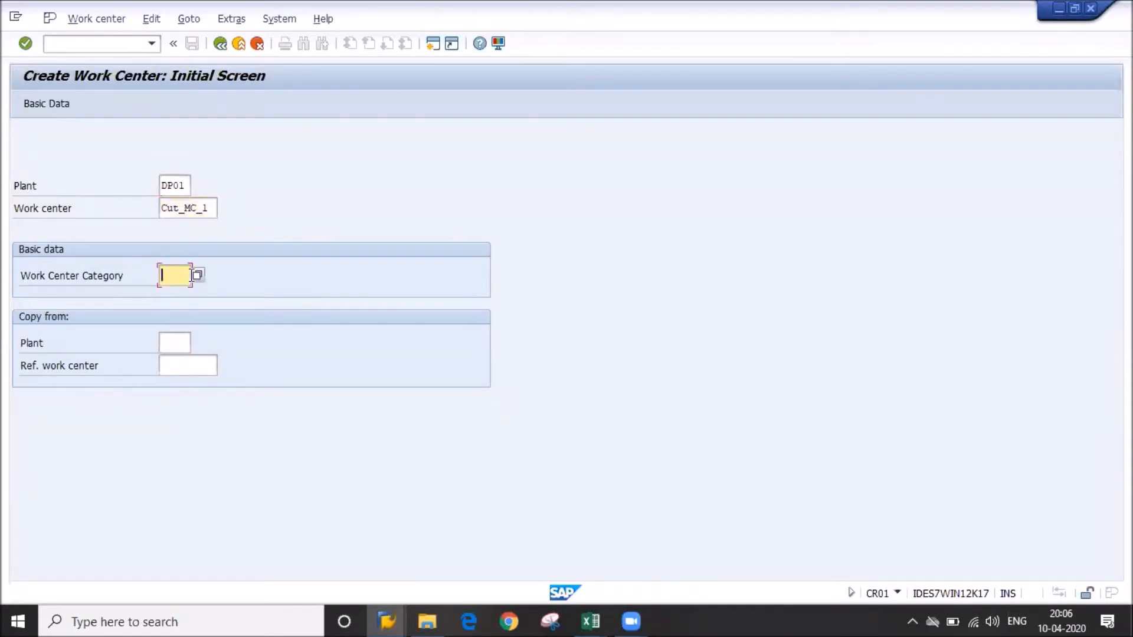
click(199, 276)
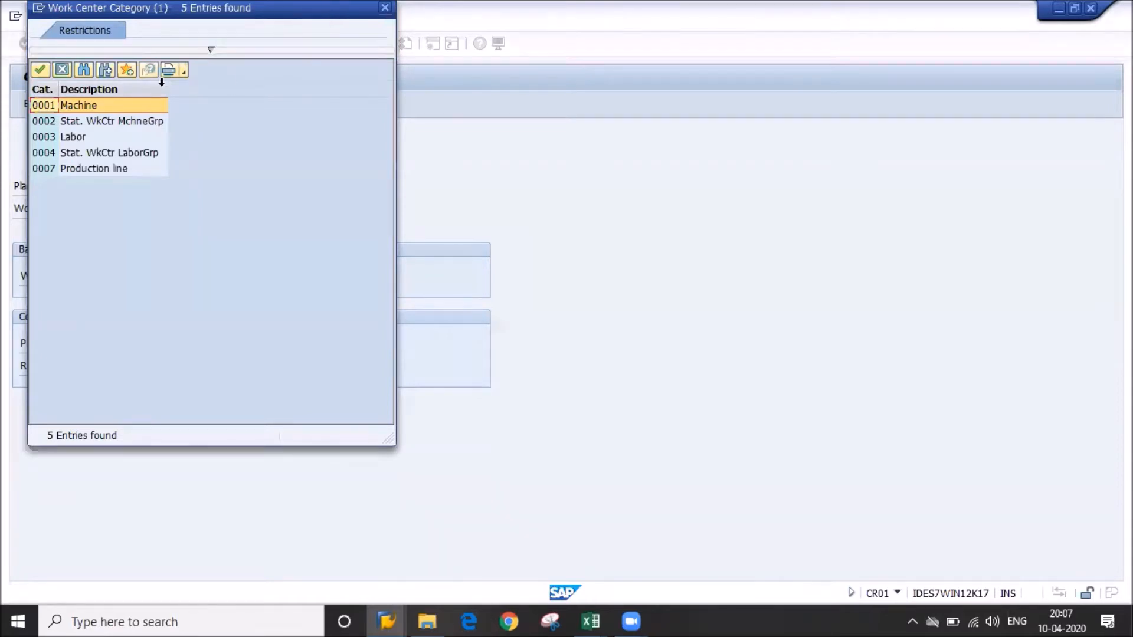
double_click(109, 105)
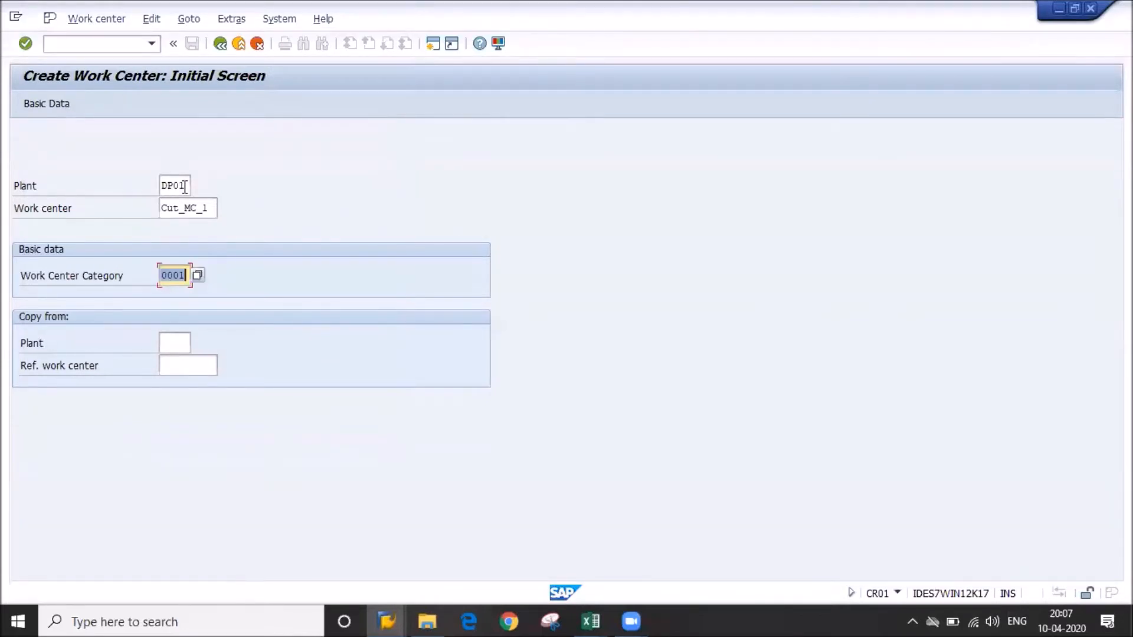
Change the work center name to capitals, CUT_MC_1, and continue to its basic data
click(183, 216)
key(BackSpace)
key(BackSpace)
text(UT)
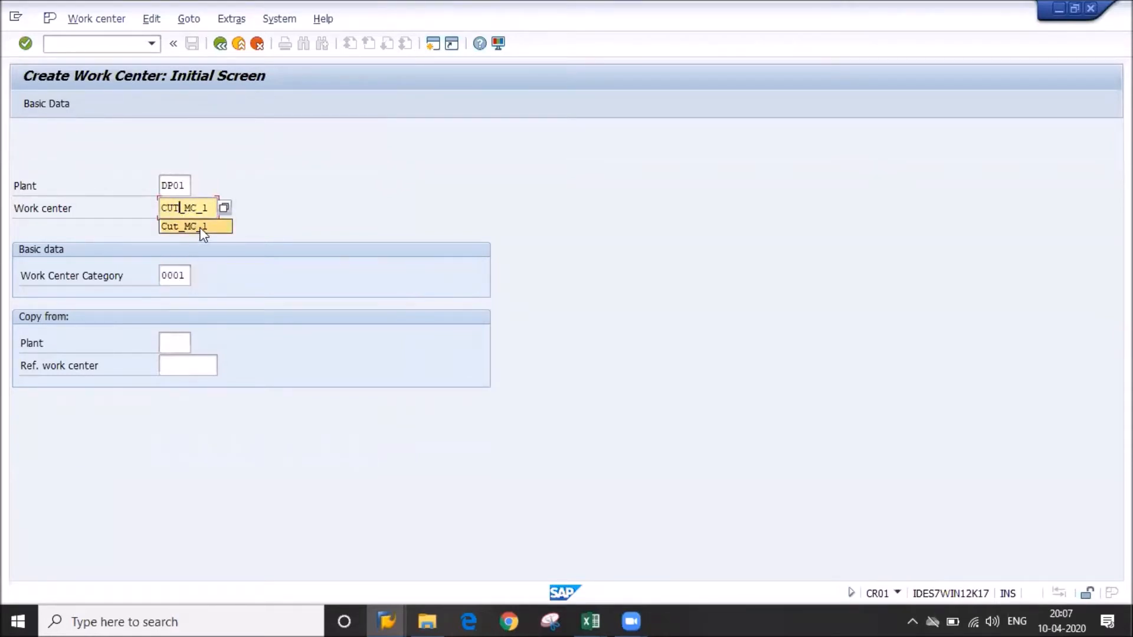
click(210, 210)
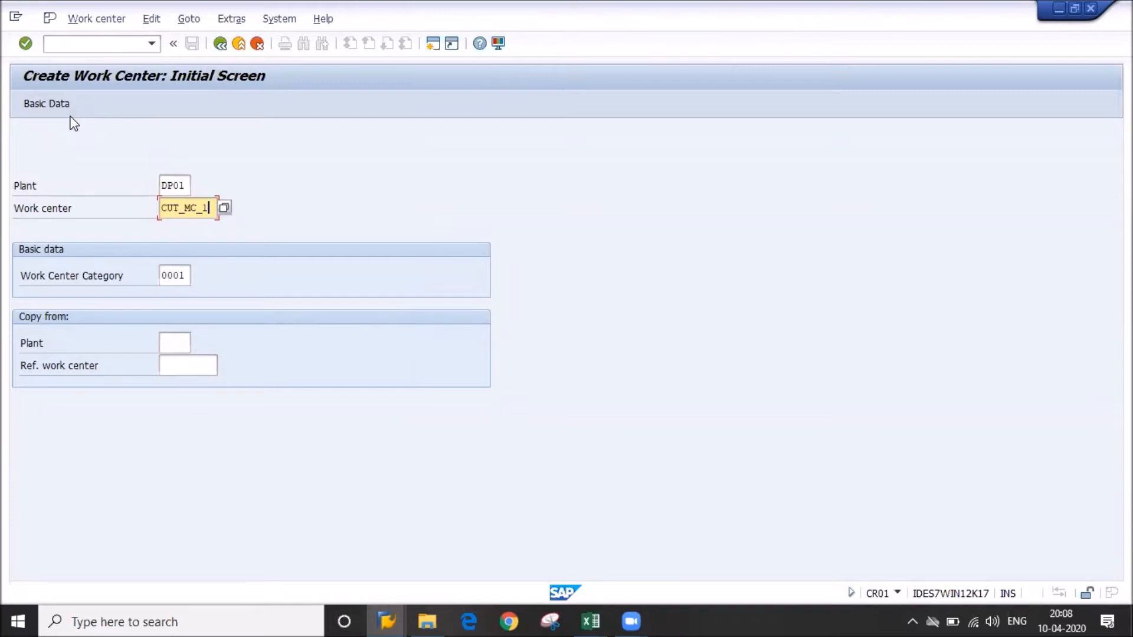
key(Return)
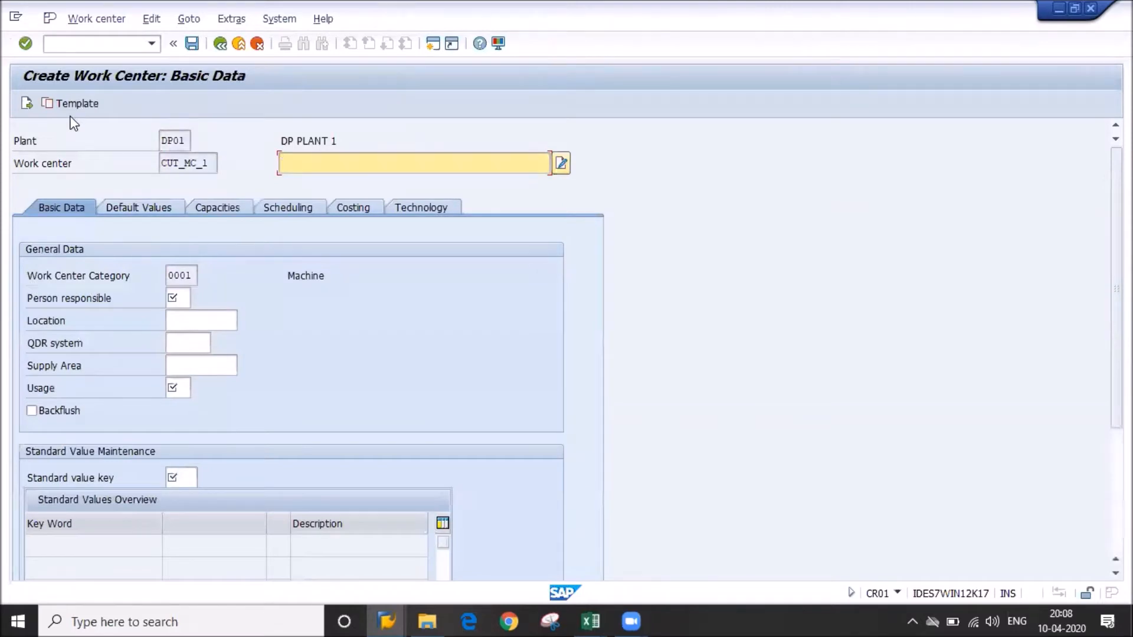
Enter "Cutting Machine-1" as the work center's description
text(Cutting Machine 01)
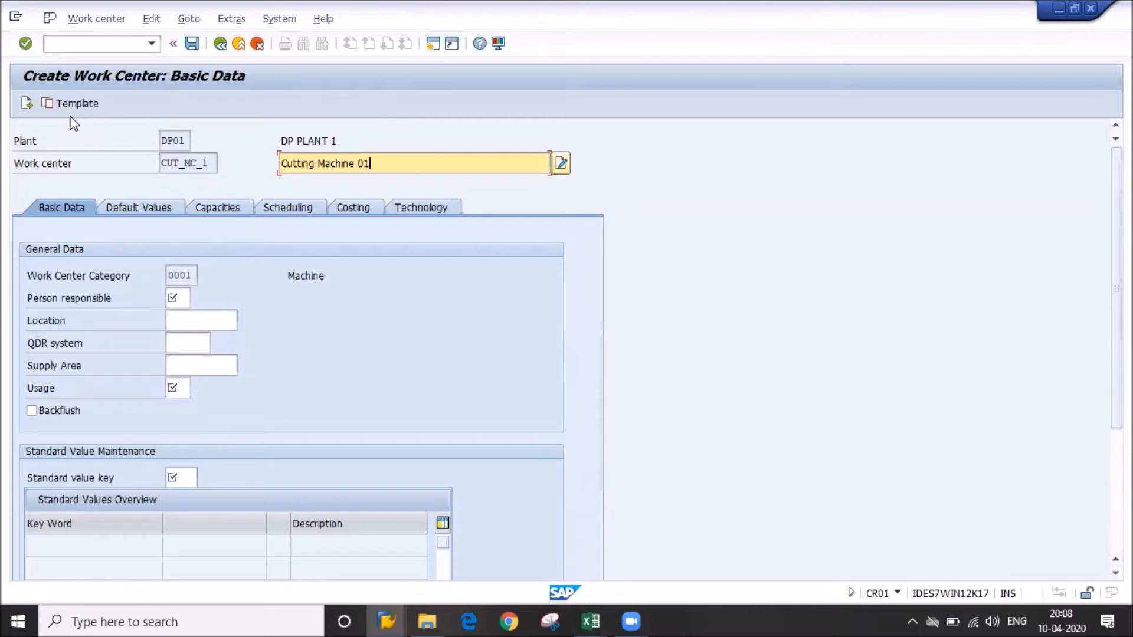
key(BackSpace)
key(BackSpace)
text(1)
key(Left)
key(BackSpace)
text(-)
Set the person responsible for the work center to entry 002 from the plant's list
click(177, 298)
click(198, 299)
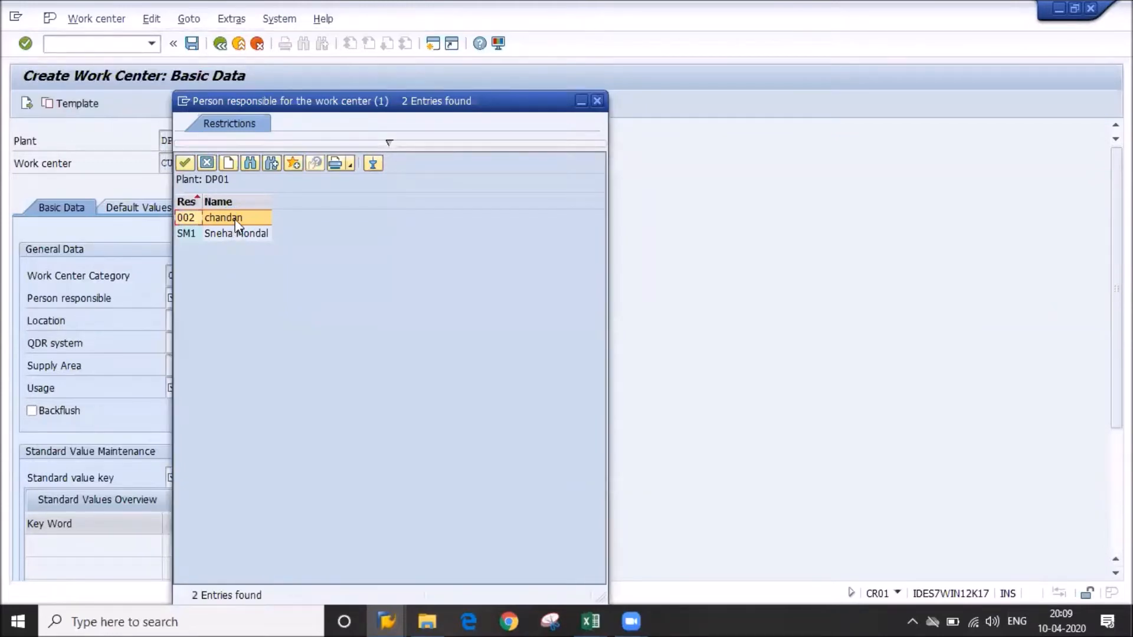
click(237, 223)
double_click(237, 223)
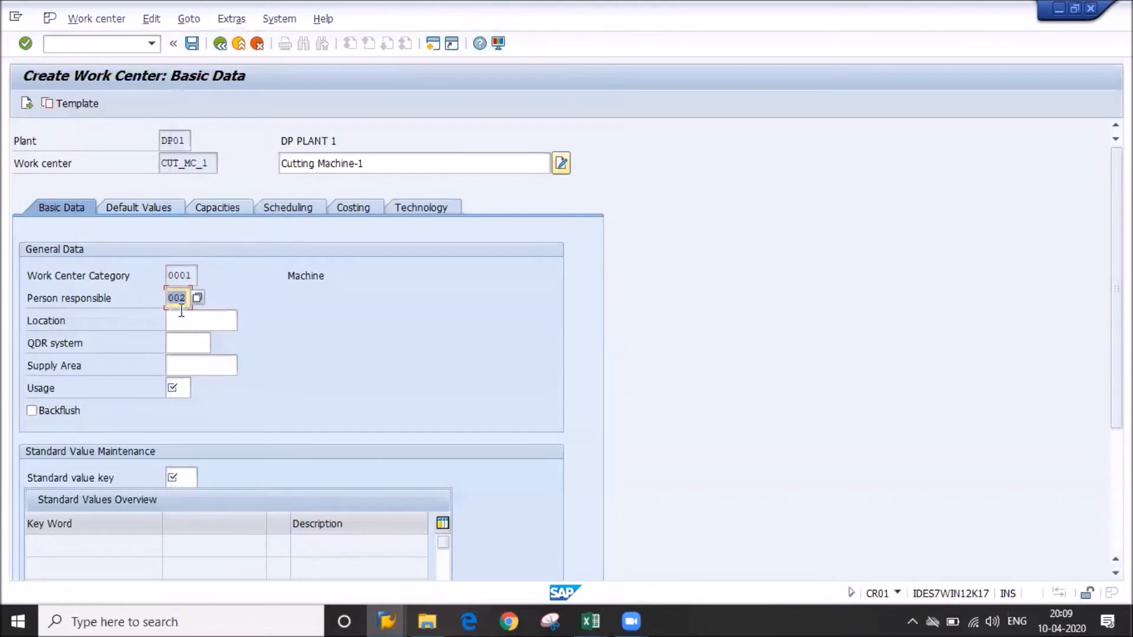
Set the work center's usage to 009 All task list types from the list of possible values
click(183, 384)
click(200, 389)
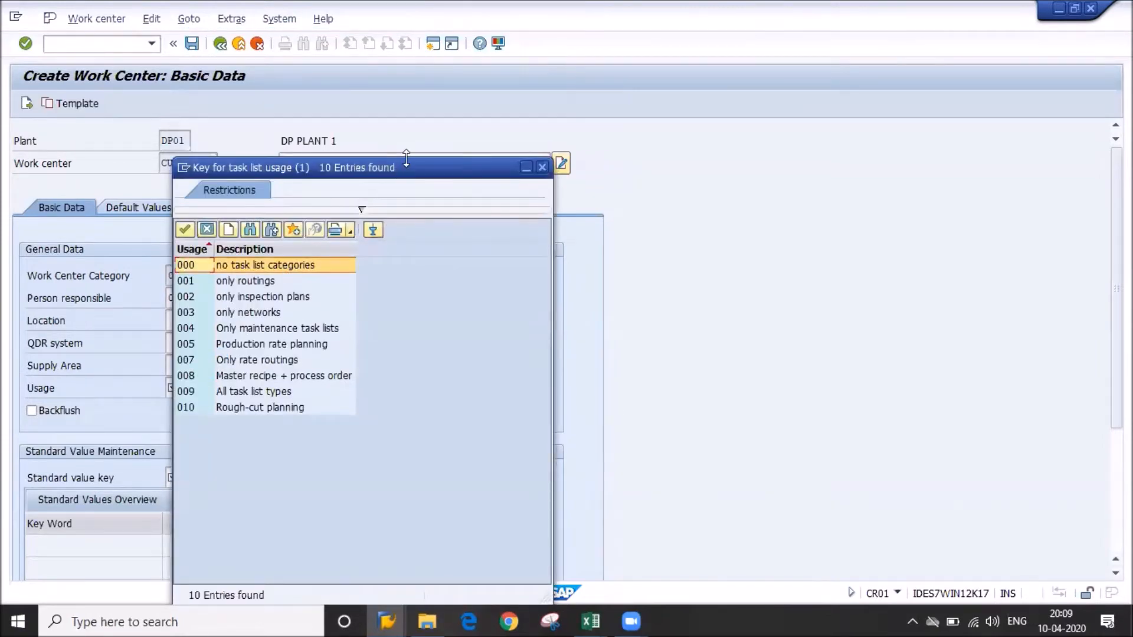
drag(407, 177, 795, 191)
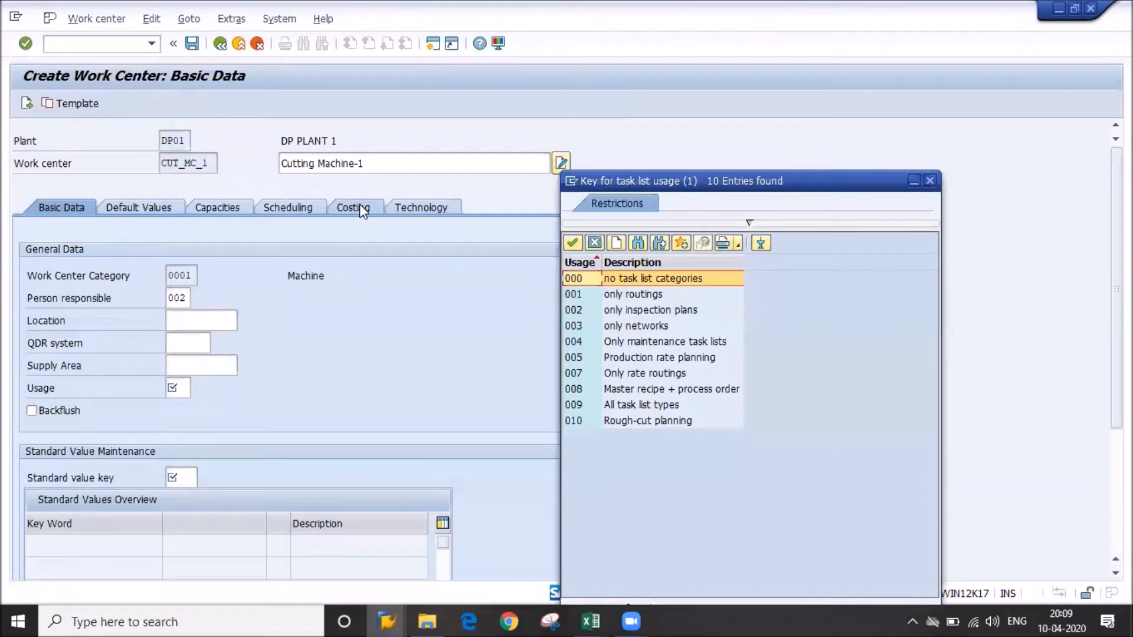
click(186, 296)
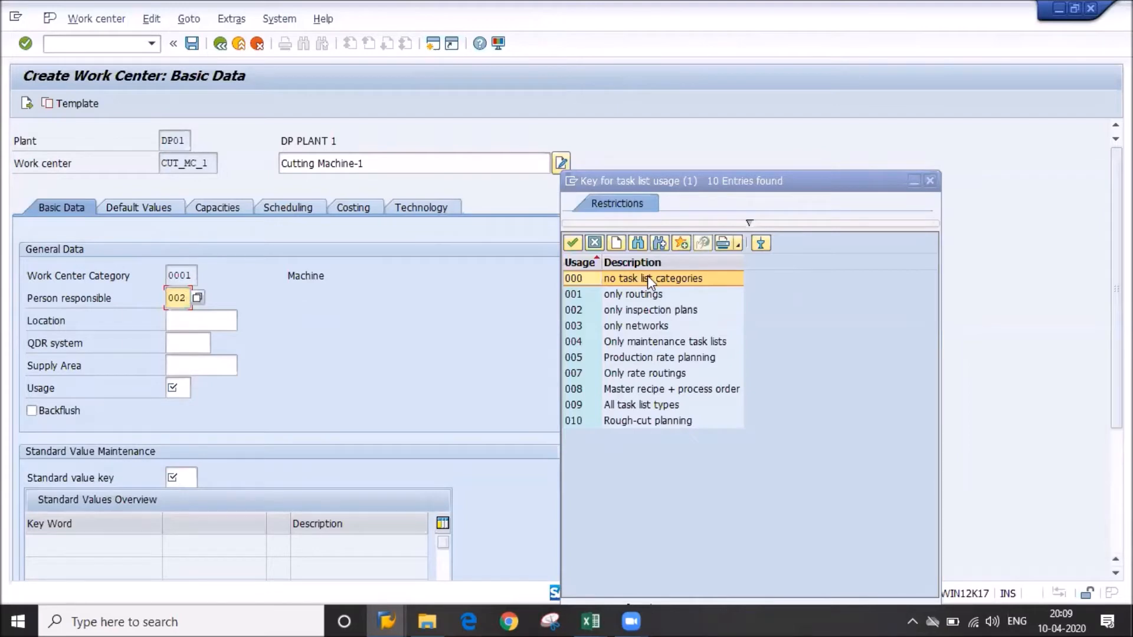
click(608, 406)
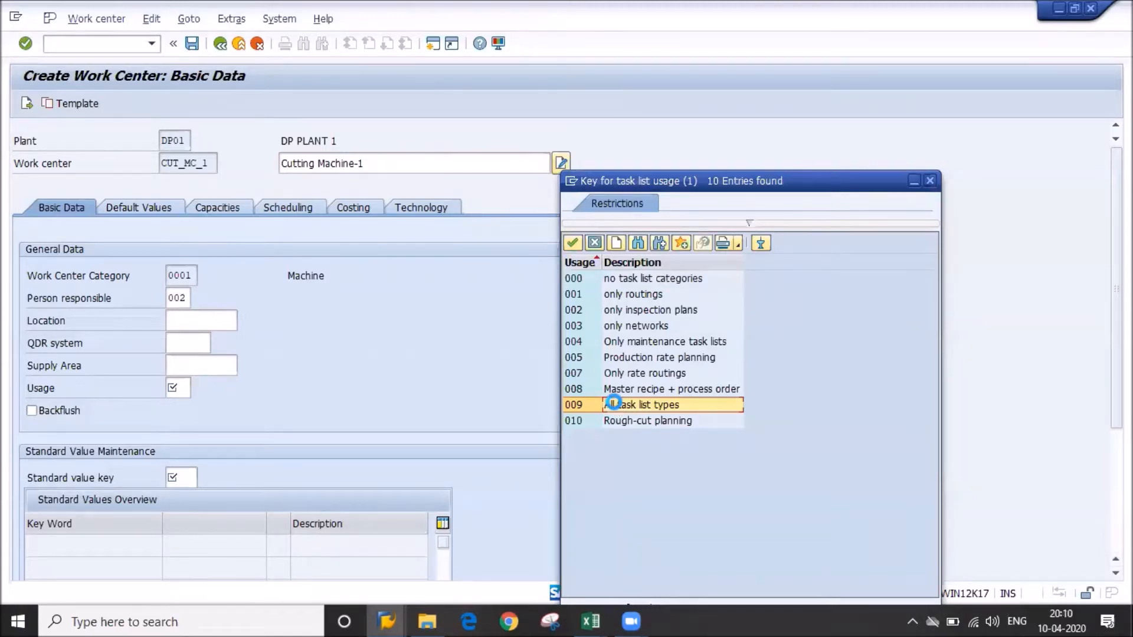
double_click(614, 403)
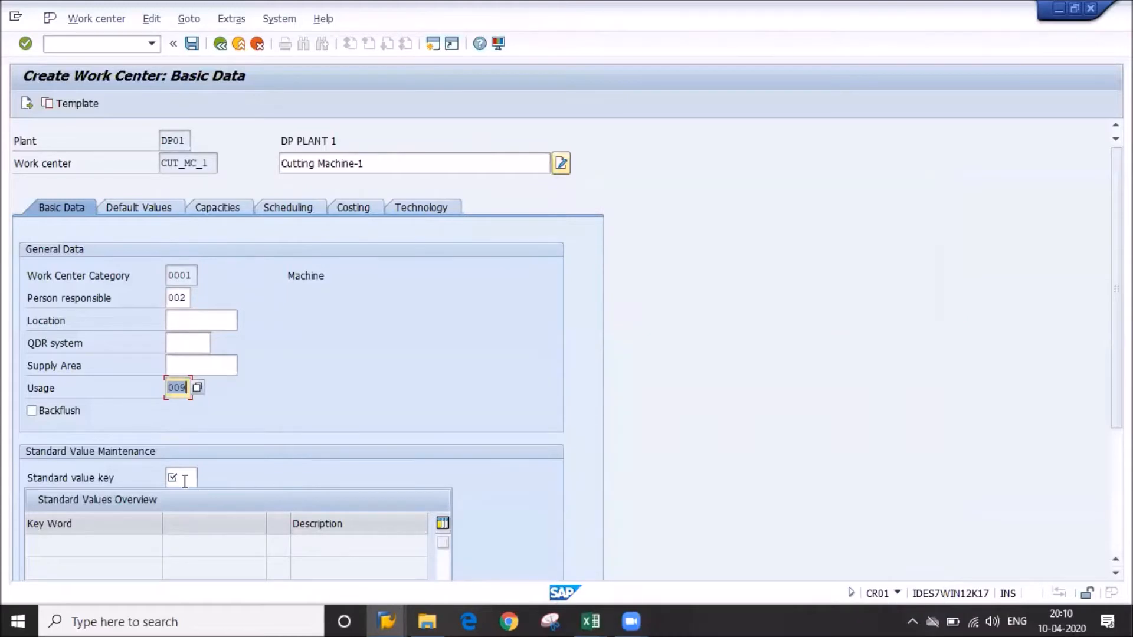
Set the standard value key to SAP1 Normal production and review the key words in the Standard Values Overview
click(184, 477)
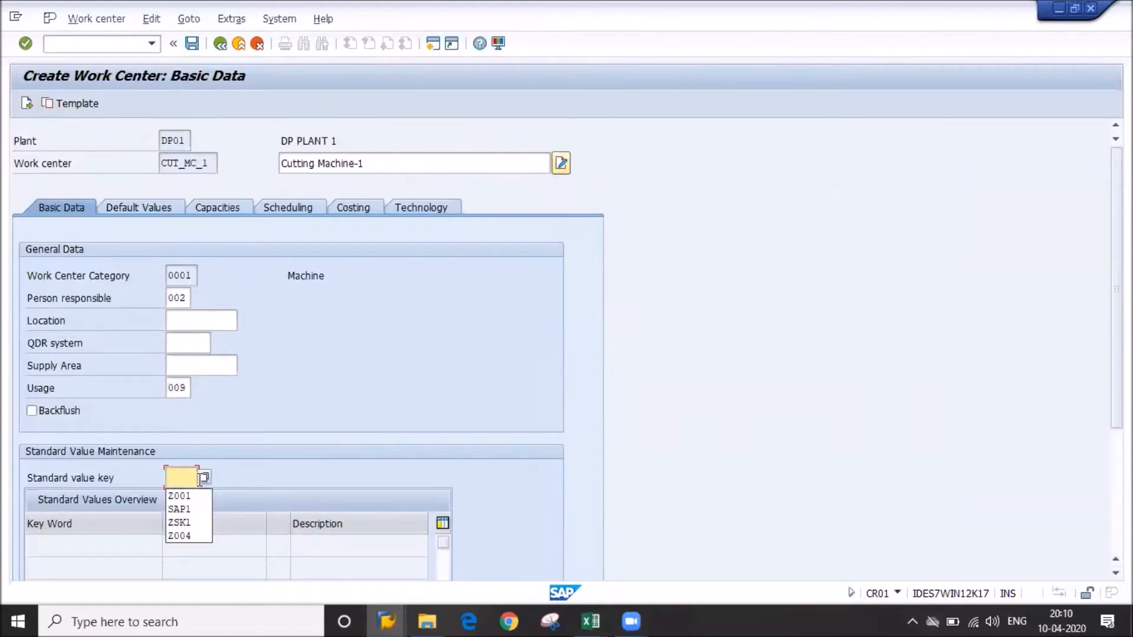
click(203, 479)
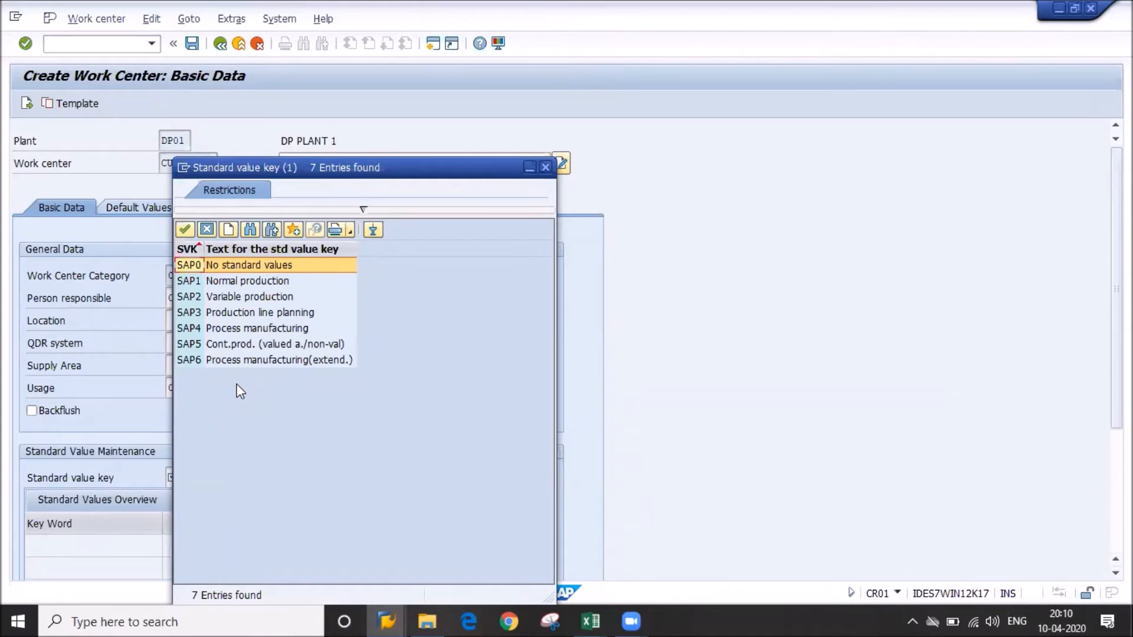
key(Down)
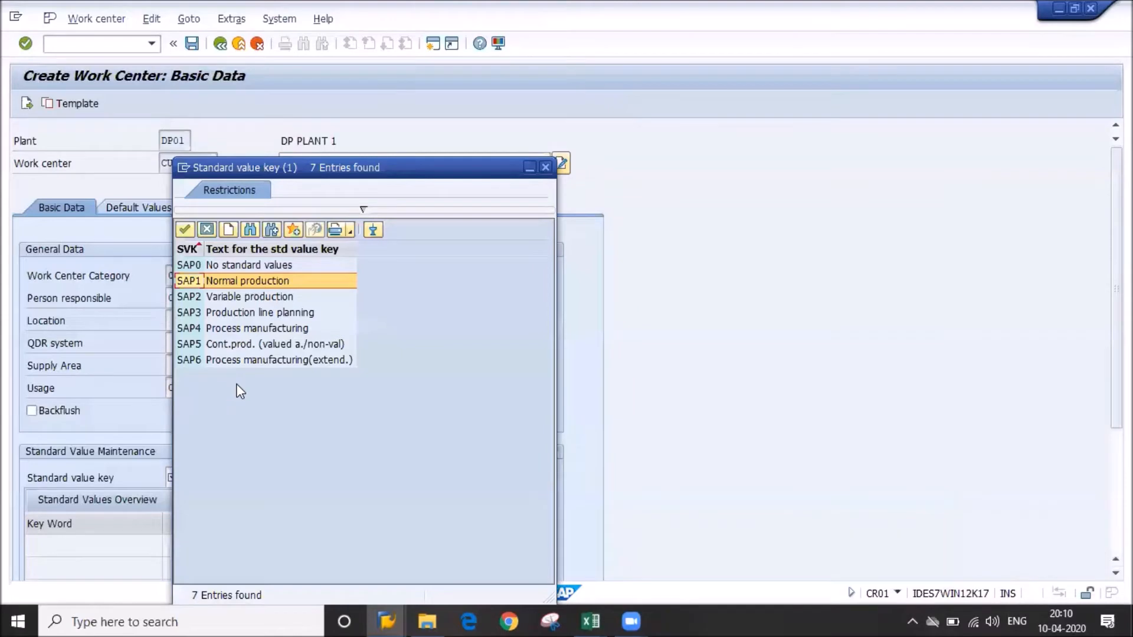
key(Return)
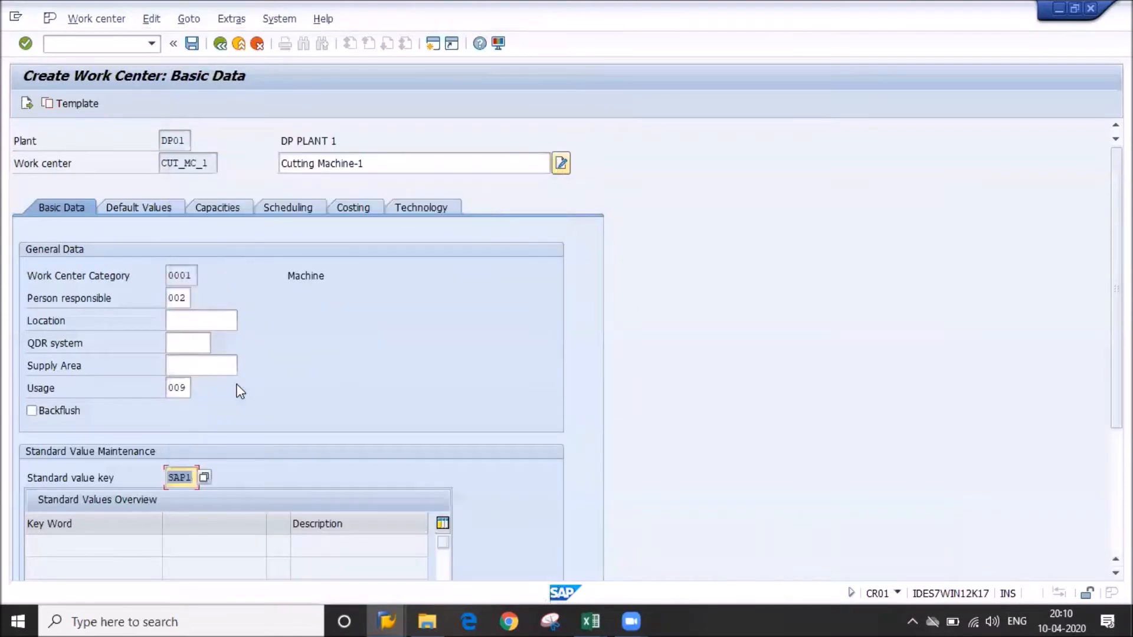
key(Return)
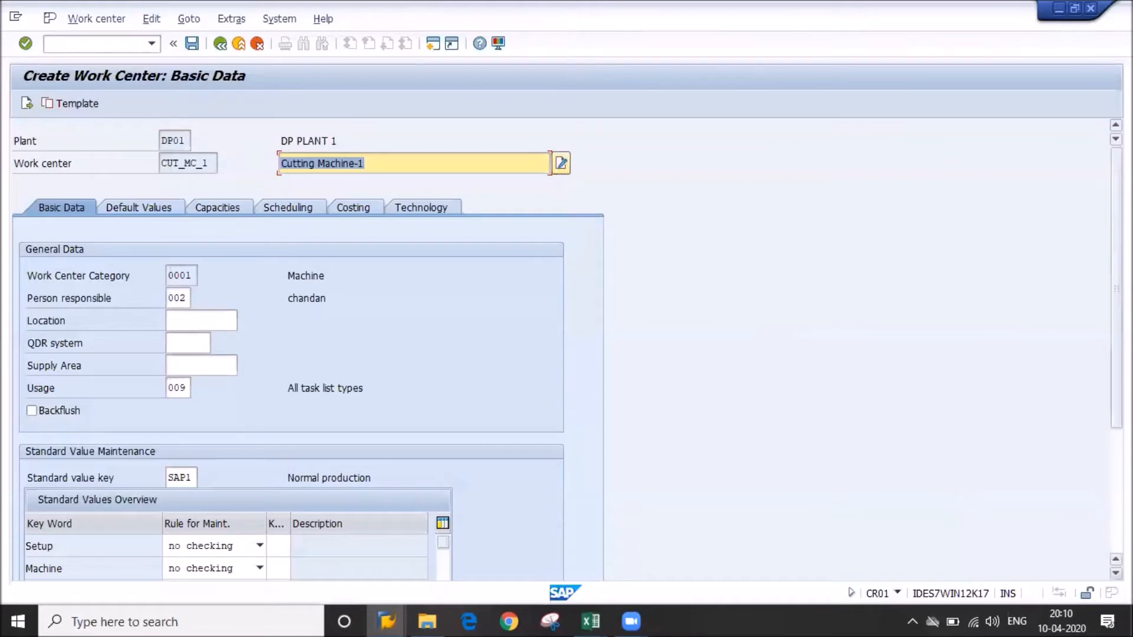
scroll(567, 349, down, 5)
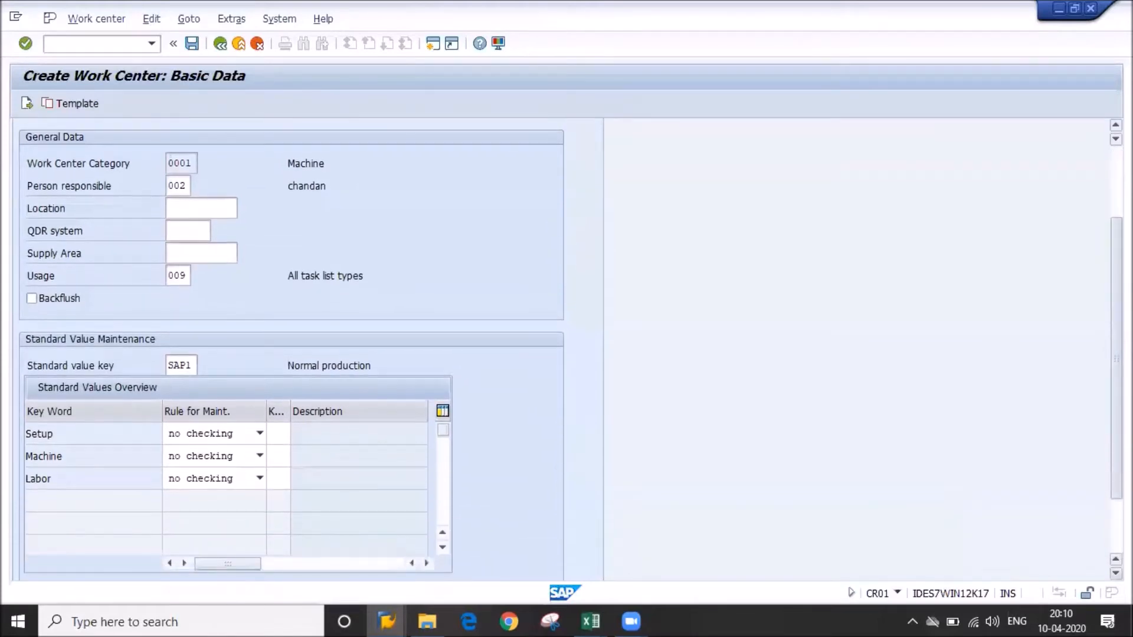
scroll(567, 349, down, 1)
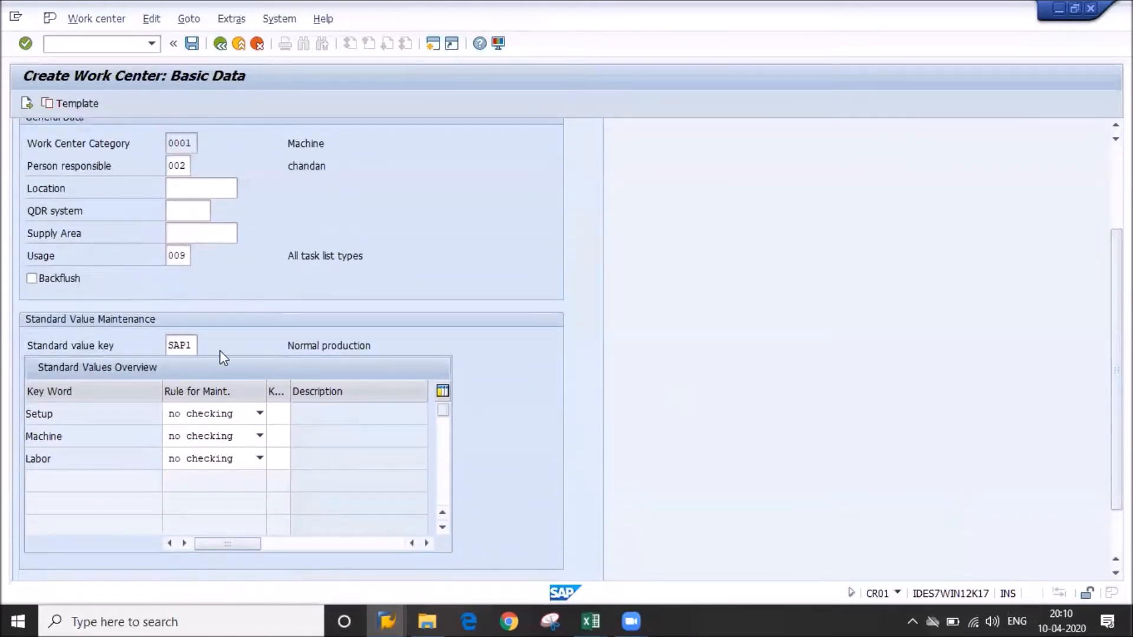
drag(189, 343, 143, 348)
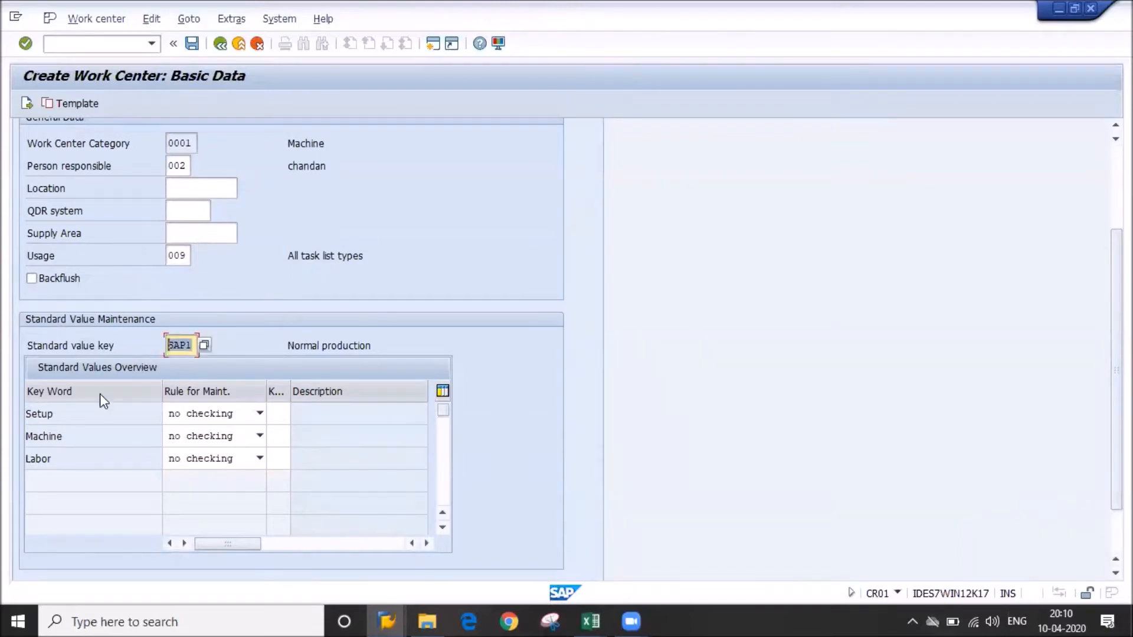
drag(82, 415, 3, 467)
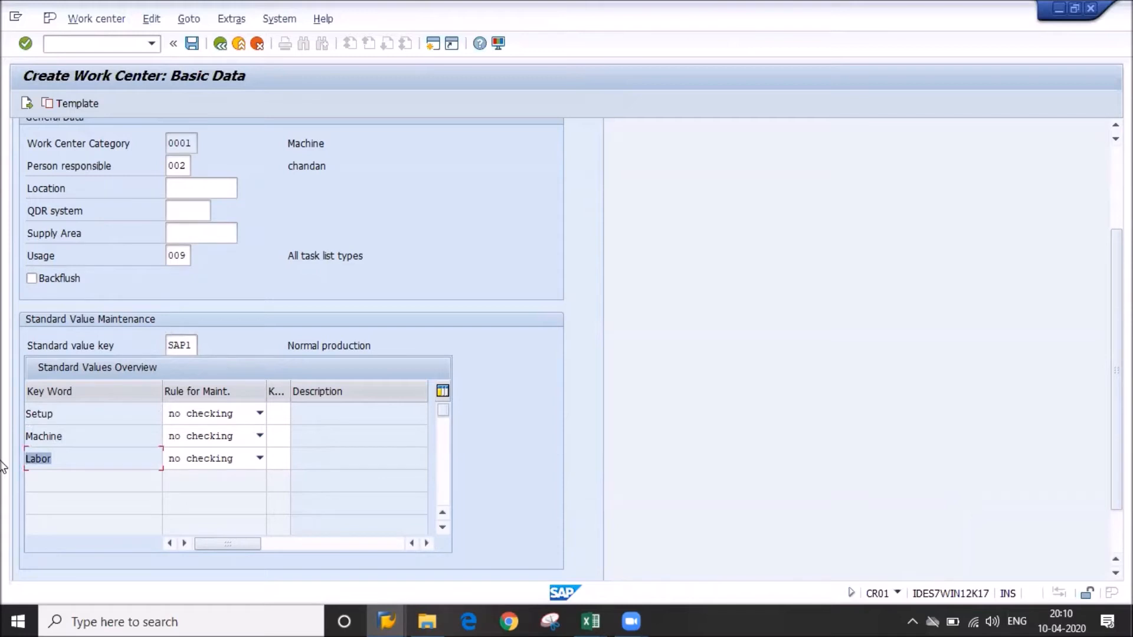
click(66, 419)
drag(1116, 342, 1116, 260)
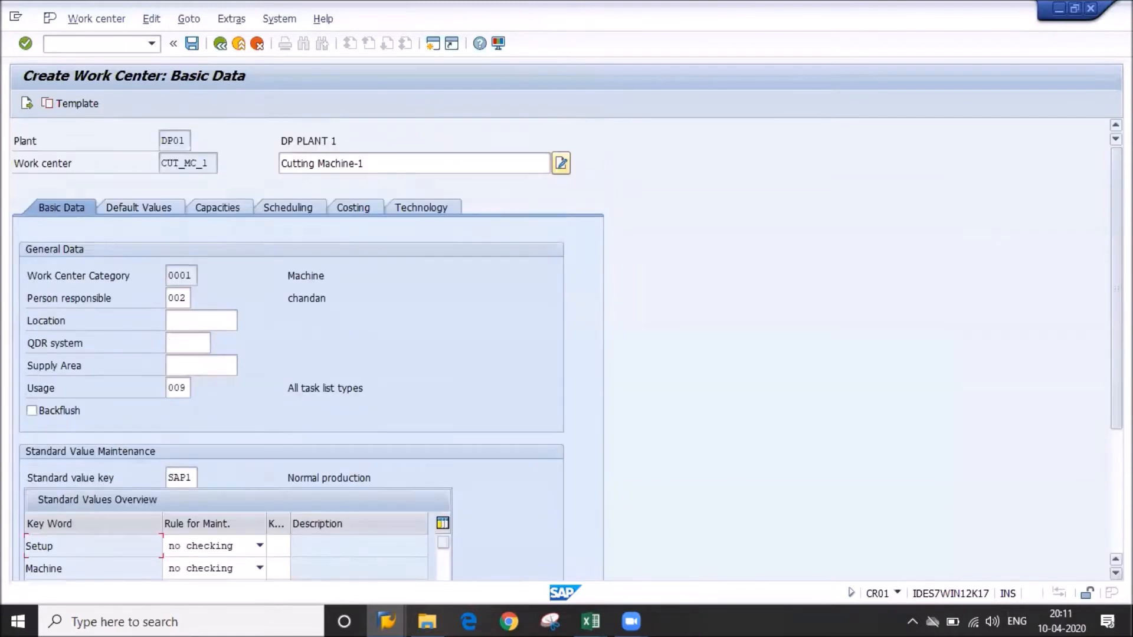
Set the control key in the work center's default values to PP01
click(159, 207)
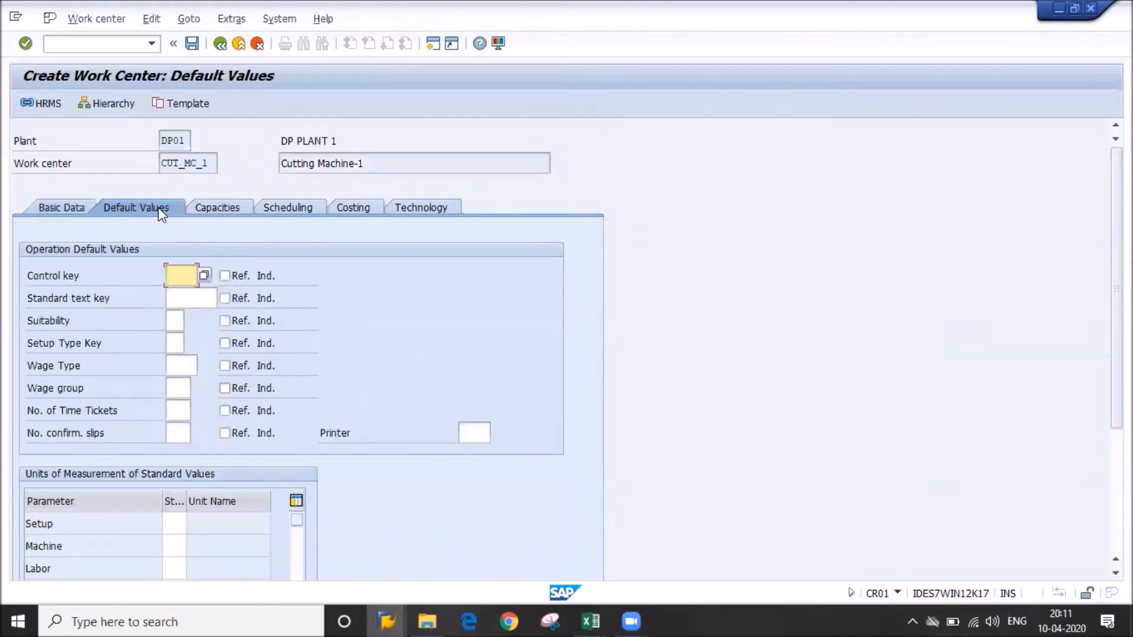
text(PP01)
key(Return)
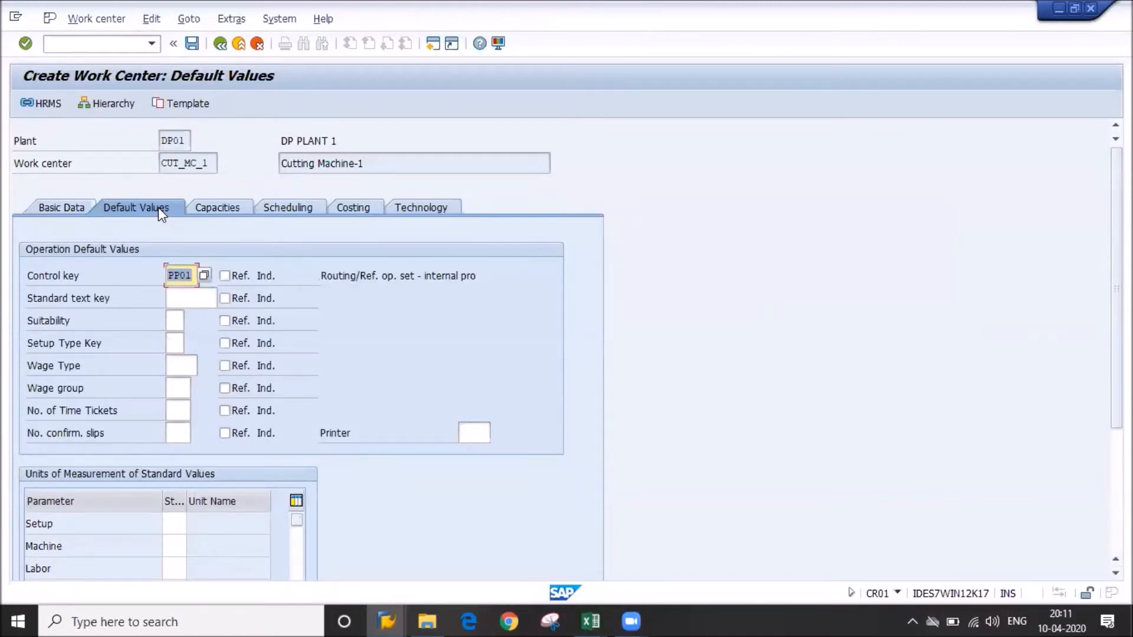
Assign capacity category 001 Machine to both the first and the second capacity entry of the work center
click(232, 205)
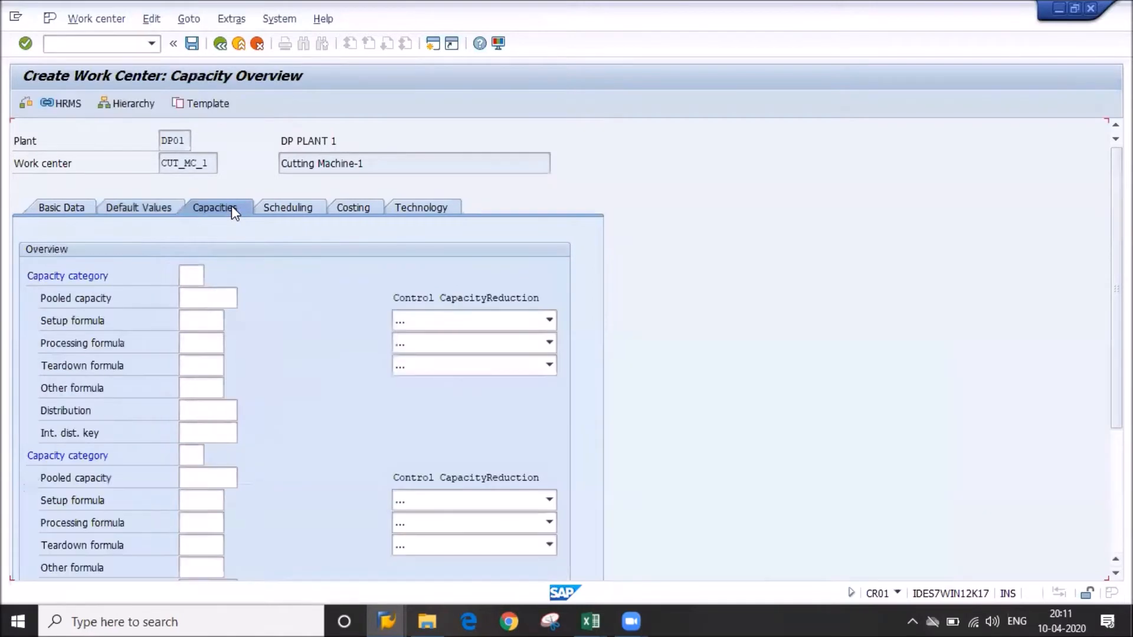
click(200, 276)
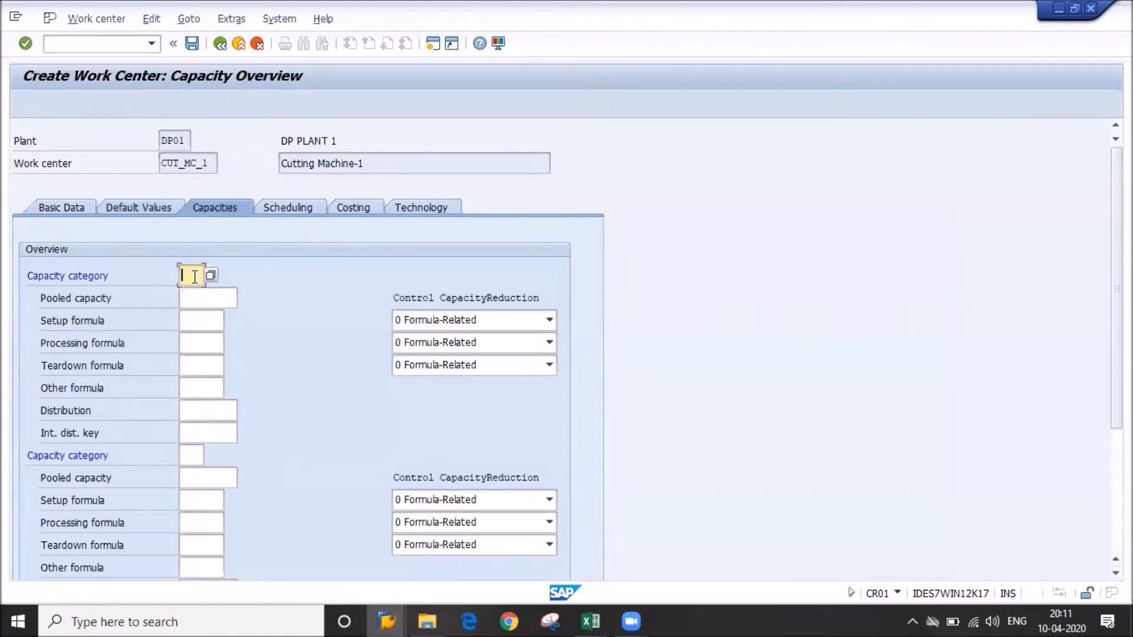
click(207, 277)
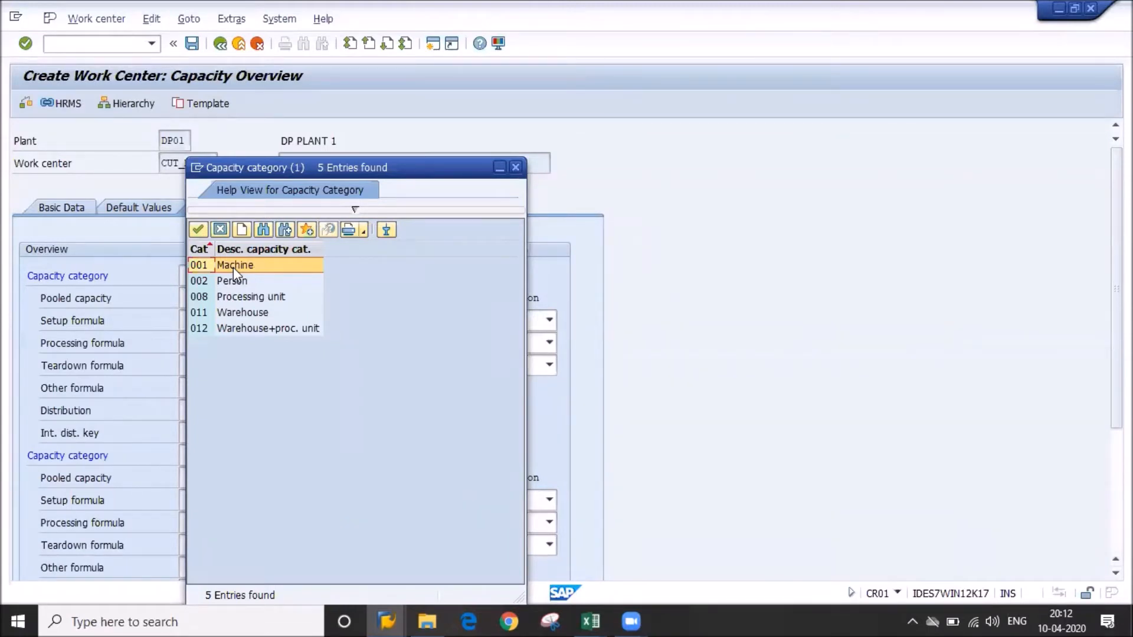
double_click(233, 268)
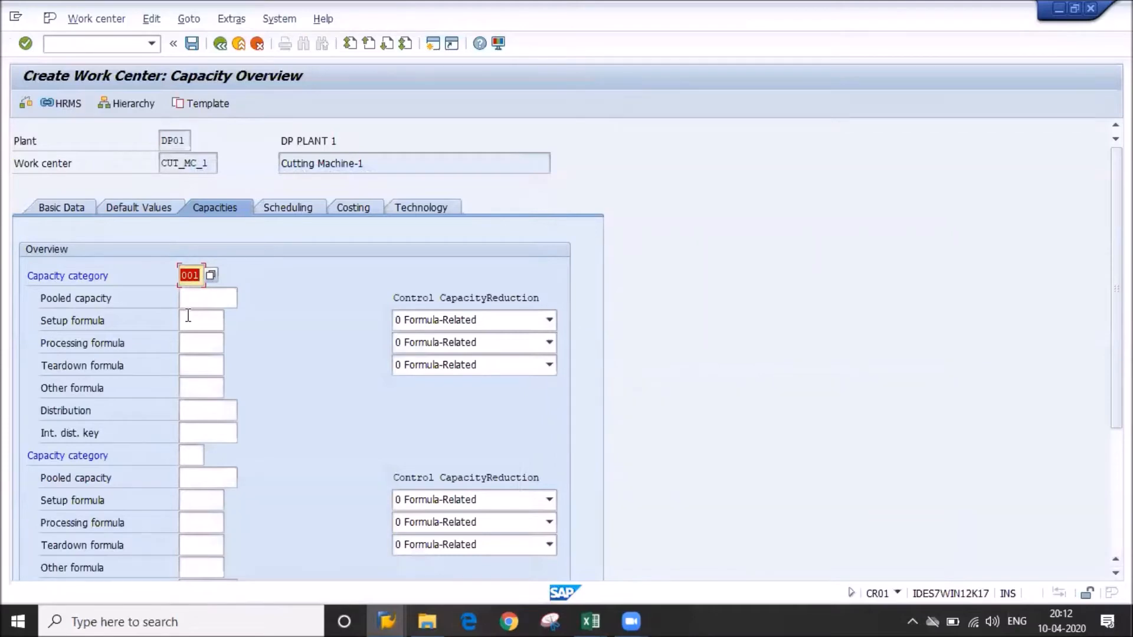
click(186, 458)
click(211, 456)
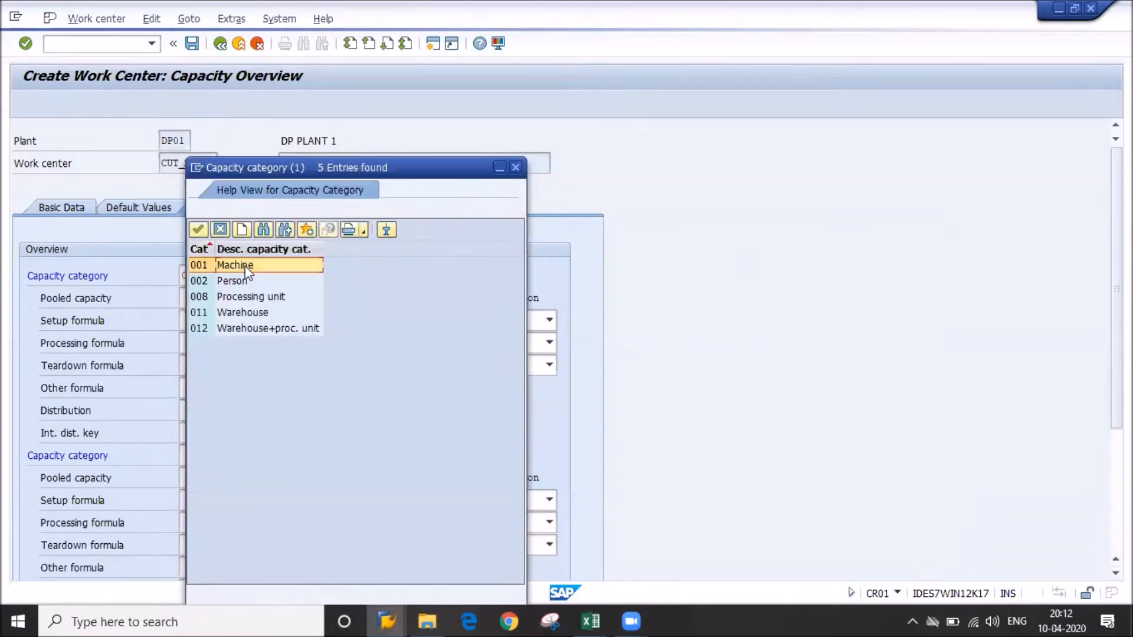
click(244, 265)
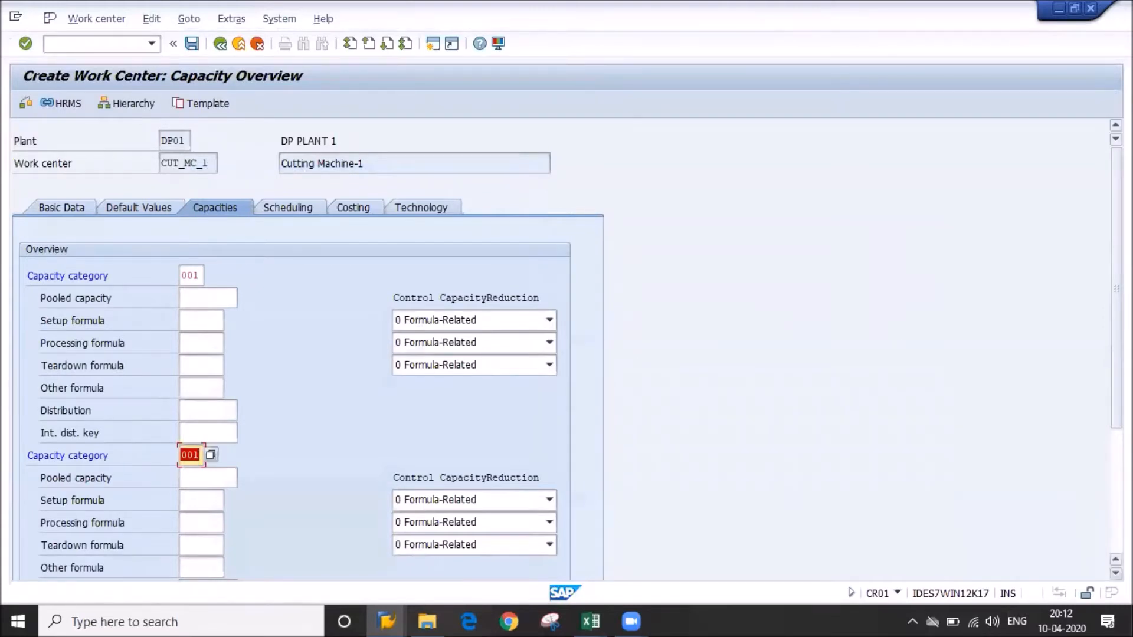
Open the capacity header for category 001 and enter "Cutting Machine-1" as the capacity description
drag(1116, 288, 1116, 331)
click(288, 138)
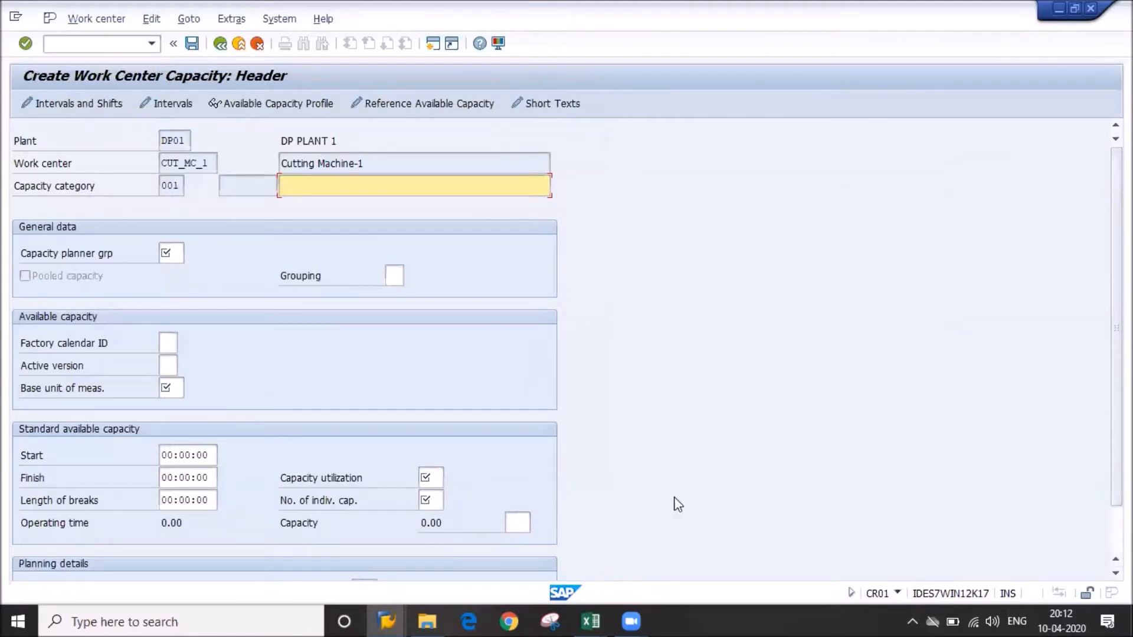
click(361, 163)
click(319, 184)
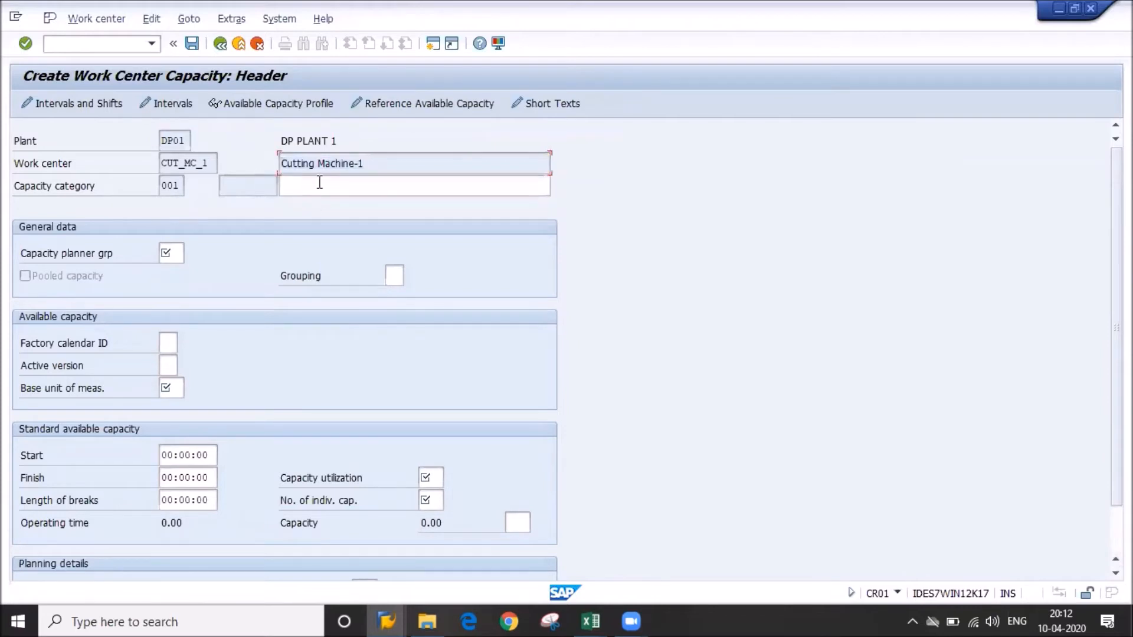
text(Cutting Machine-1)
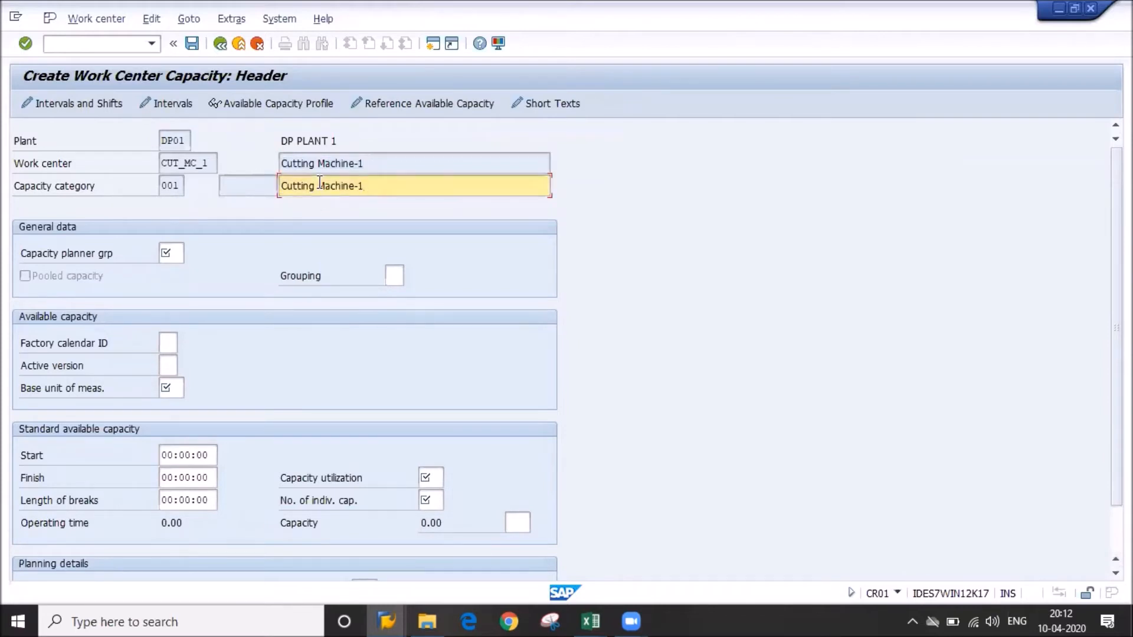
Set the capacity planner group to A, Planner group A, from the list of possible values
click(161, 252)
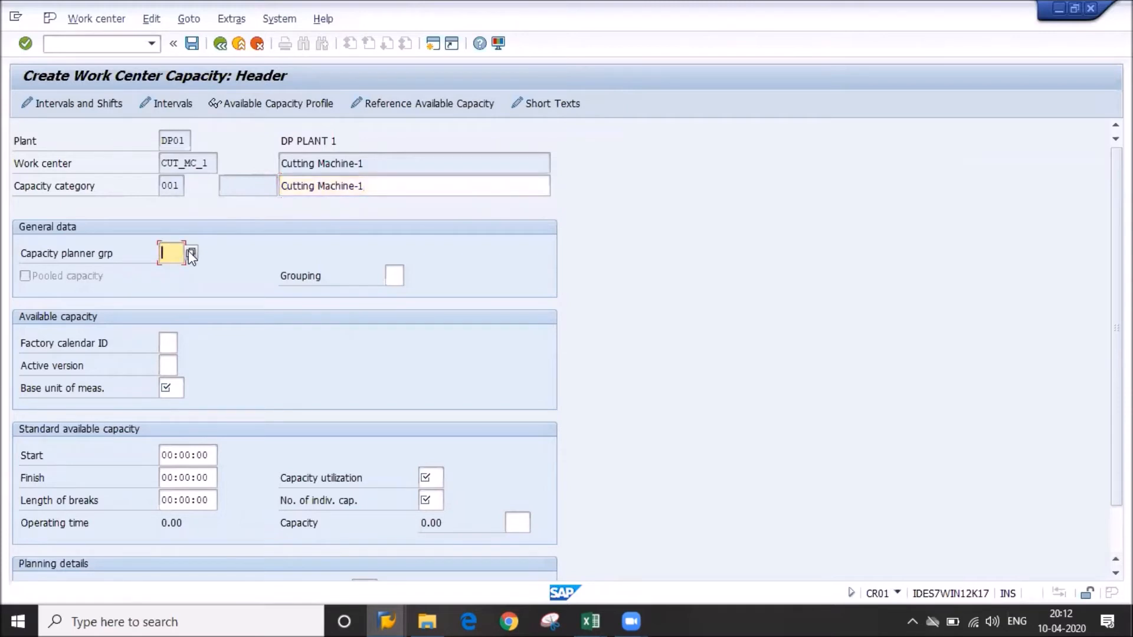
click(190, 253)
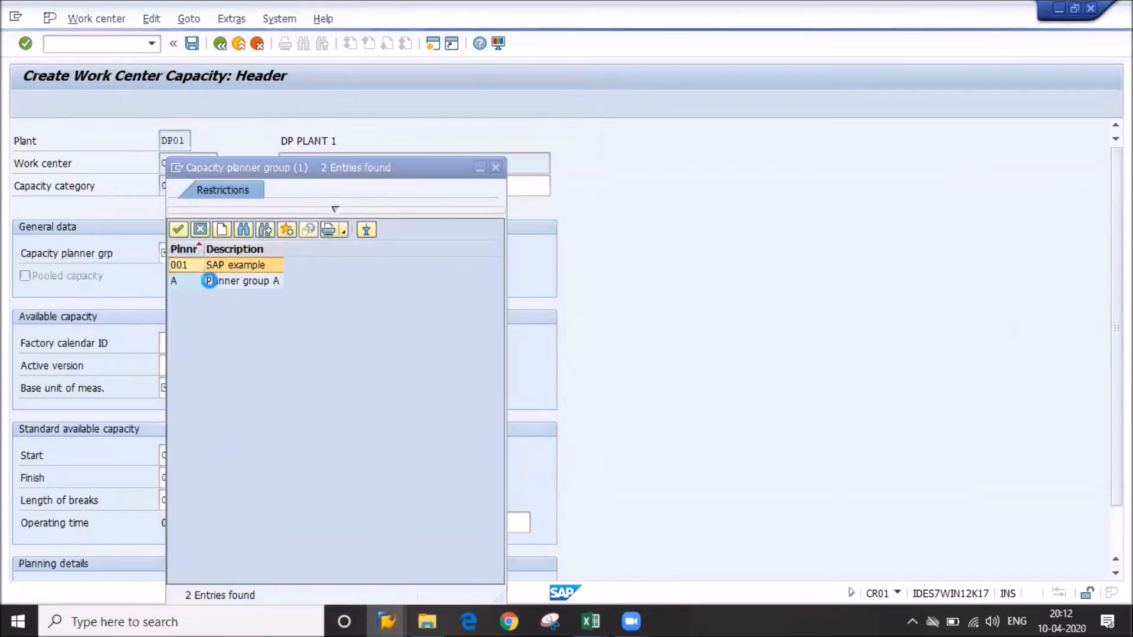
double_click(217, 285)
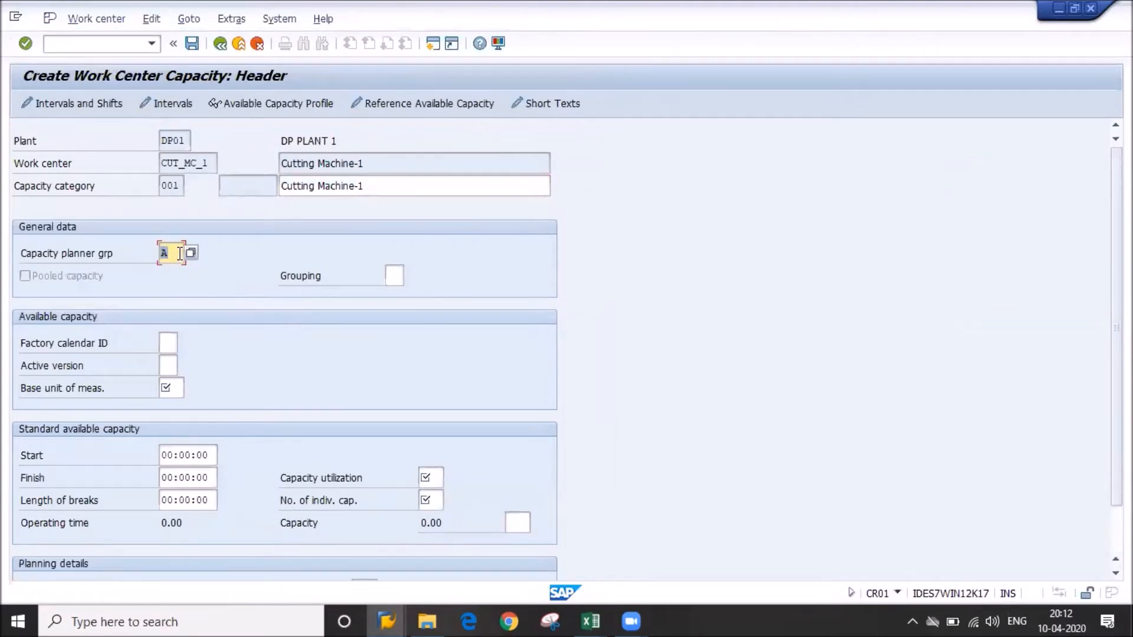
Set the factory calendar ID to Z1, Factory calendar for data generation in IDES, and confirm the entry
click(169, 343)
click(184, 344)
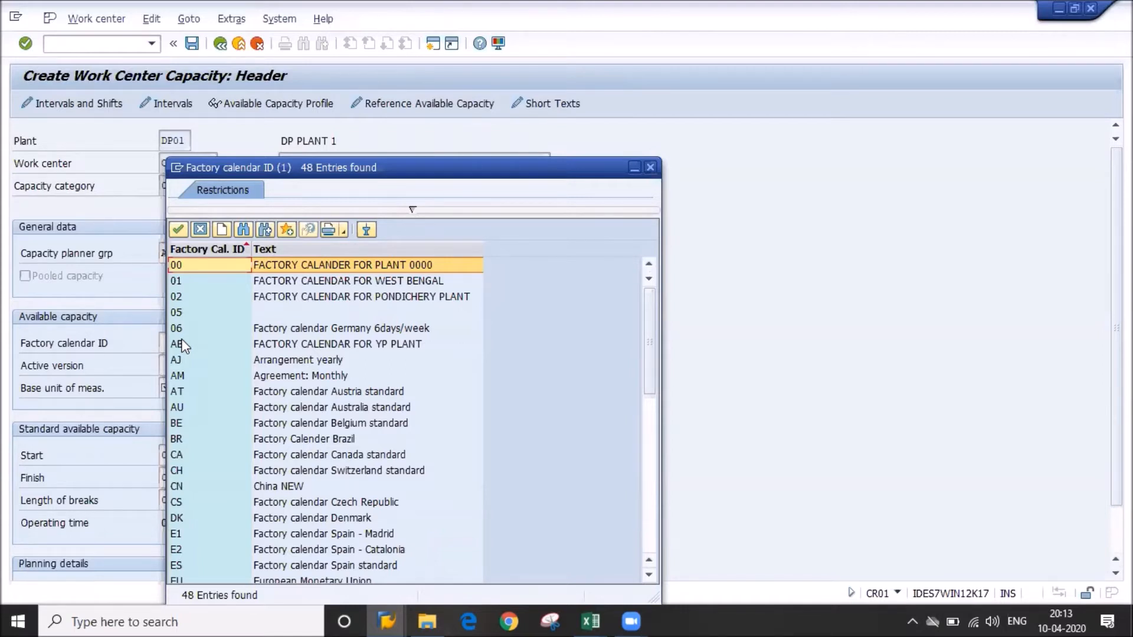
key(Down)
key(Down)
key(Down)
key(Down)
key(Down)
key(Down)
key(Down)
key(Down)
key(Down)
key(Down)
key(Down)
key(Down)
key(Down)
key(Down)
key(Down)
key(Down)
key(Down)
key(Down)
key(Down)
key(Down)
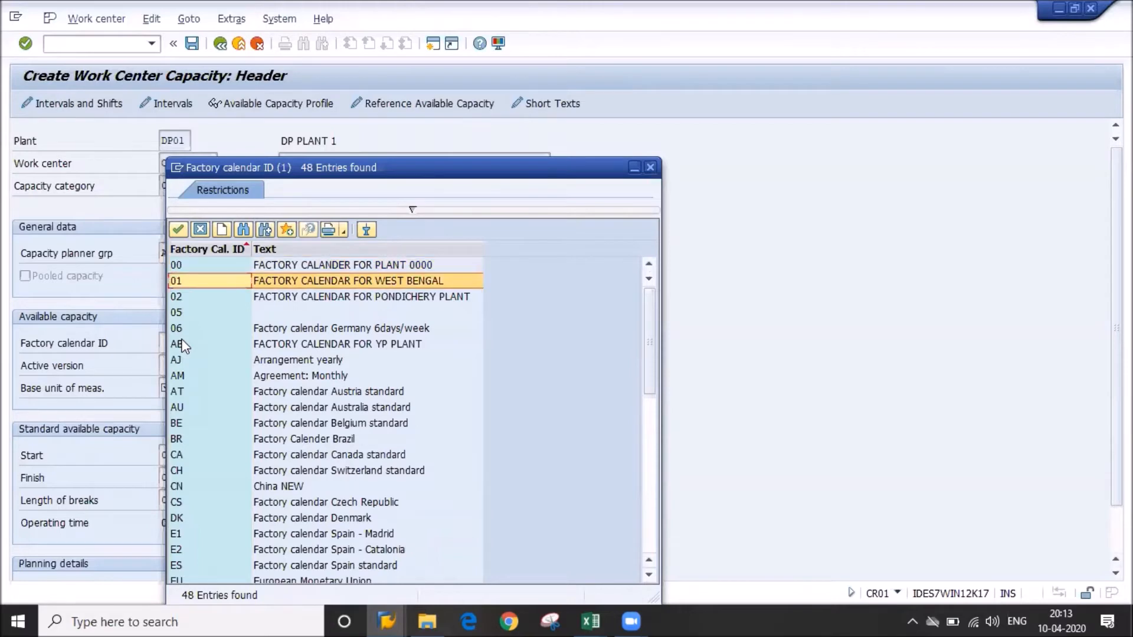
key(Down)
key(Down)
key(Down)
key(Down)
key(Down)
key(Down)
key(Down)
key(Down)
key(Down)
key(Down)
key(Down)
key(Down)
key(Down)
key(Down)
key(Down)
key(Down)
key(Down)
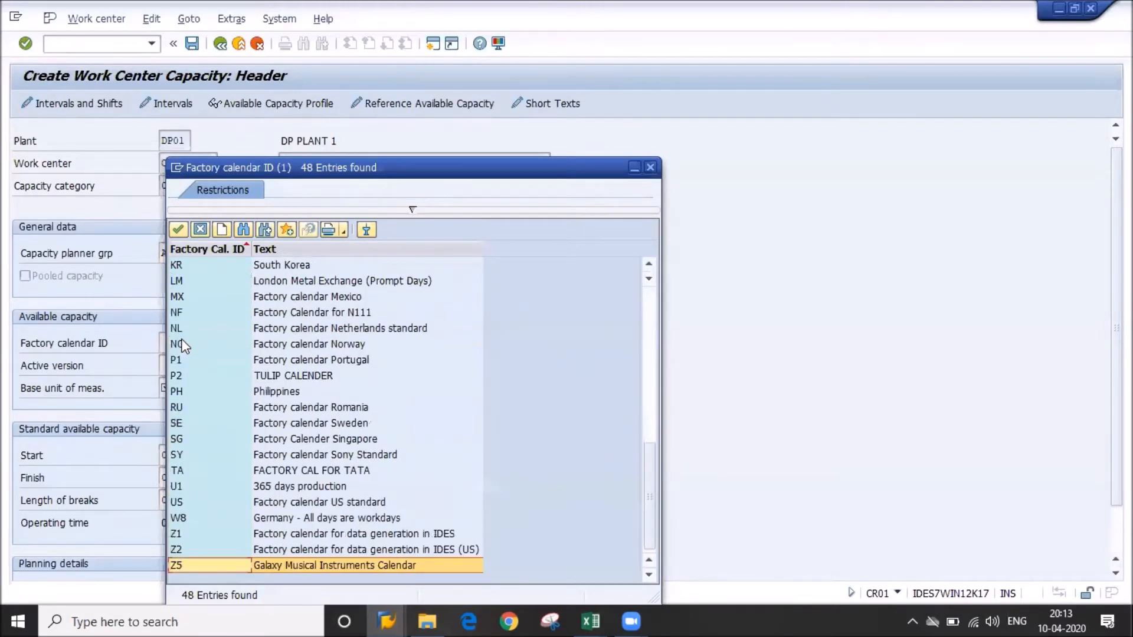
key(Up)
key(Up)
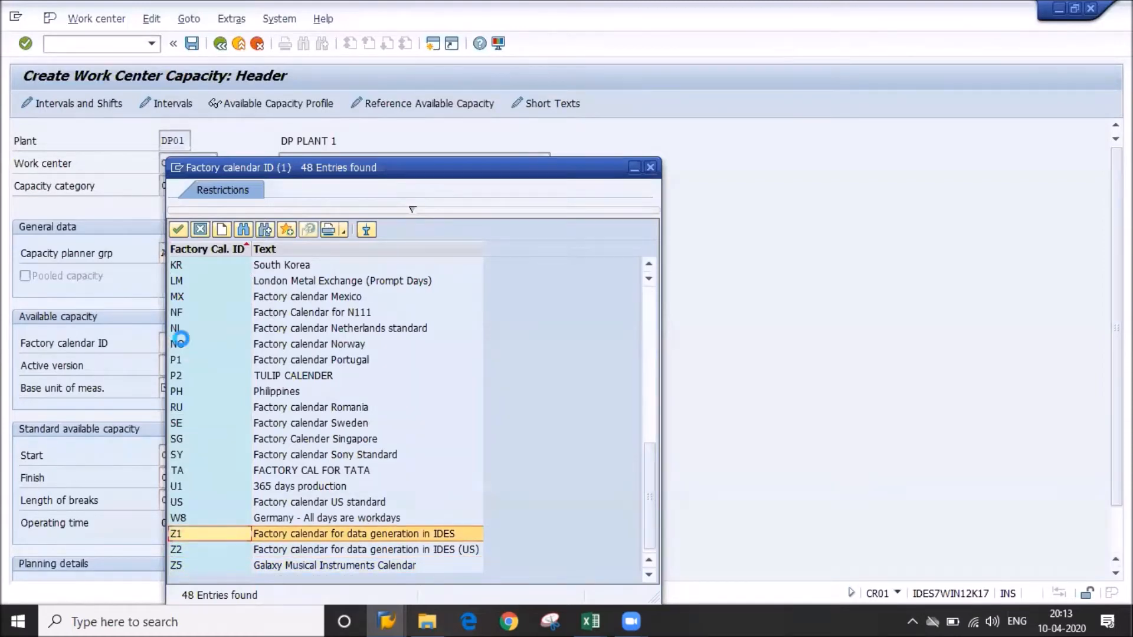
key(Return)
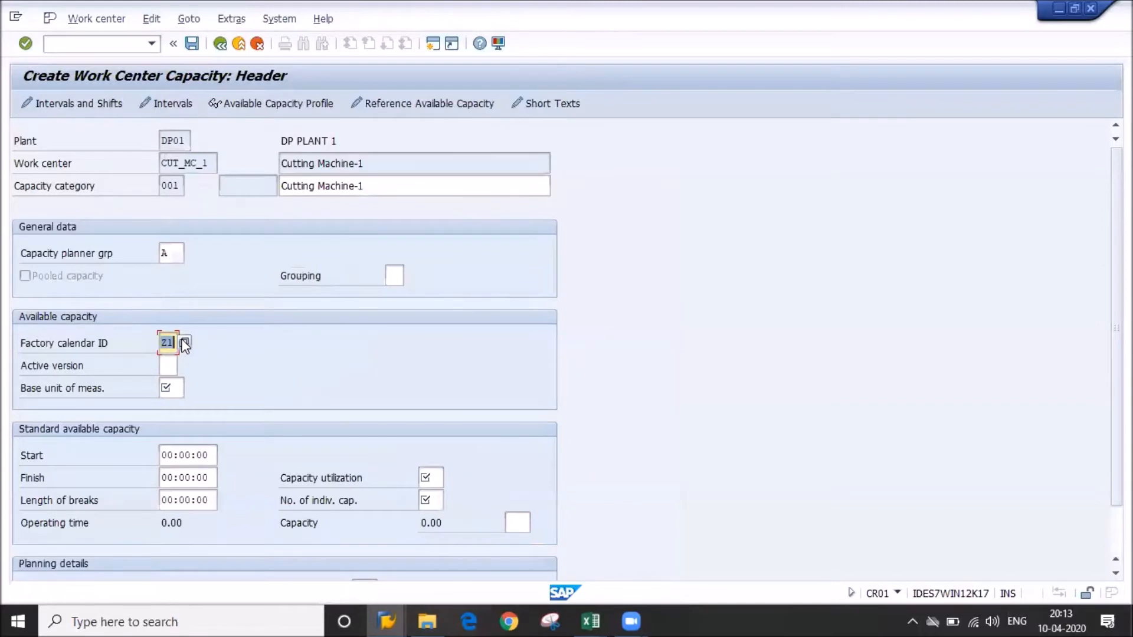
key(Return)
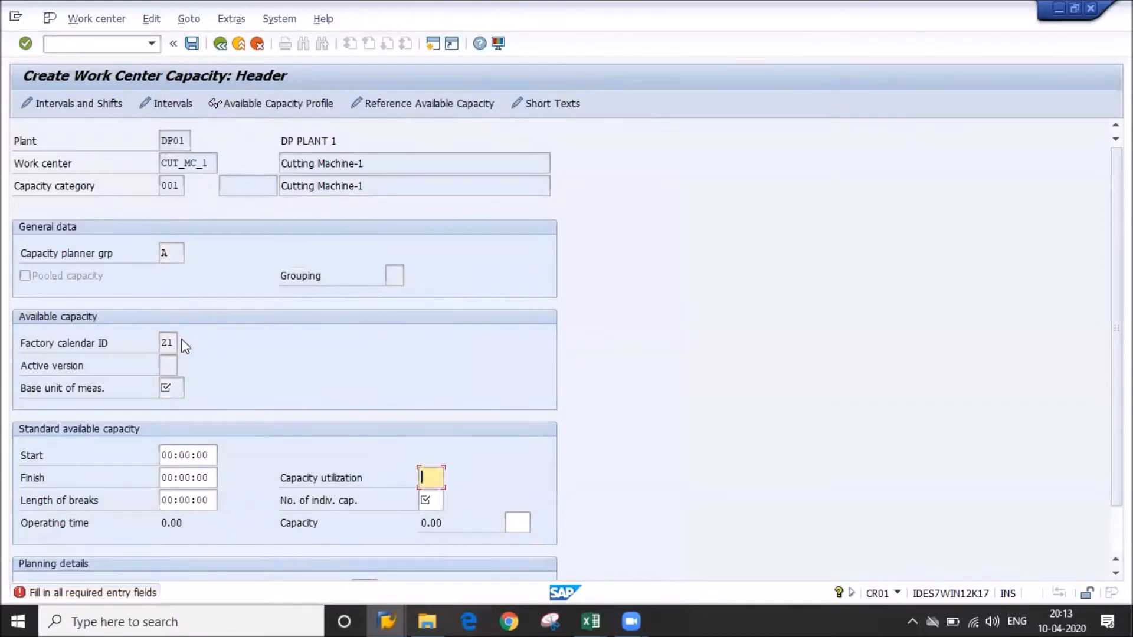
Set capacity utilization to 100, the number of individual capacities to 1 and the base unit of measure to HR
text(100)
key(Return)
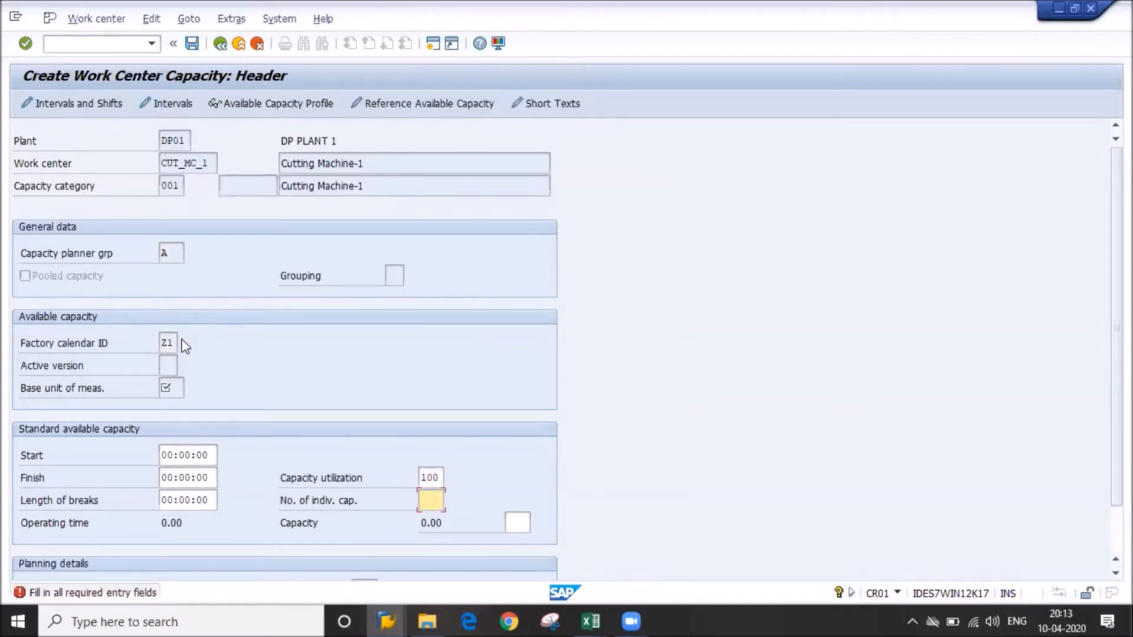
text(1)
key(Return)
text(HR)
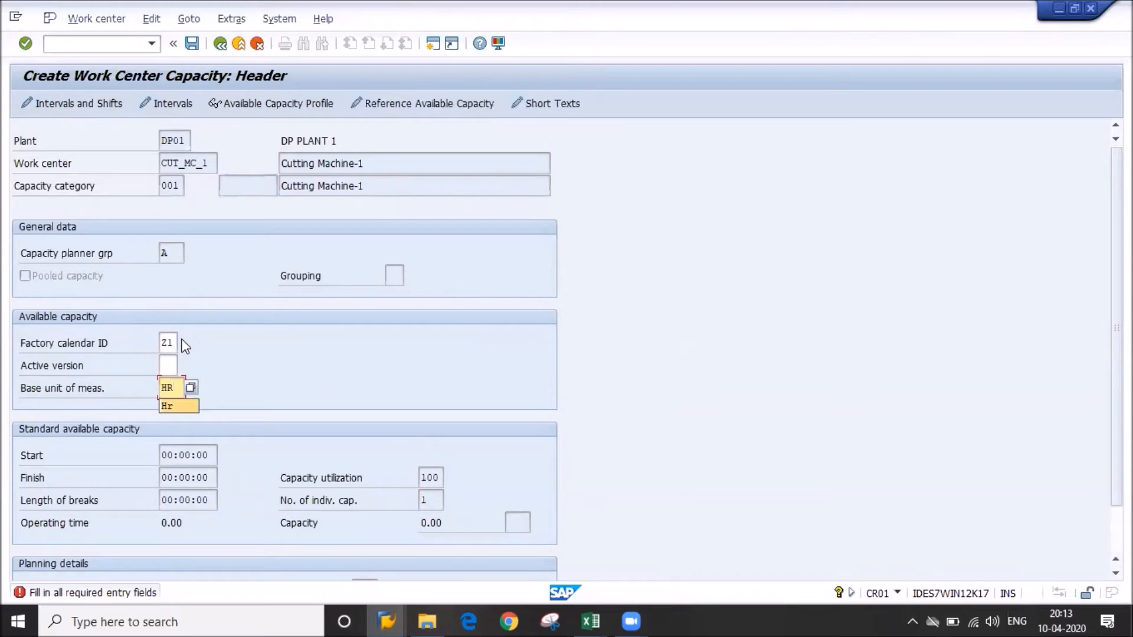
Set the active version of the available capacity to 1 and confirm the entry
key(shift+Tab)
key(Down)
key(Down)
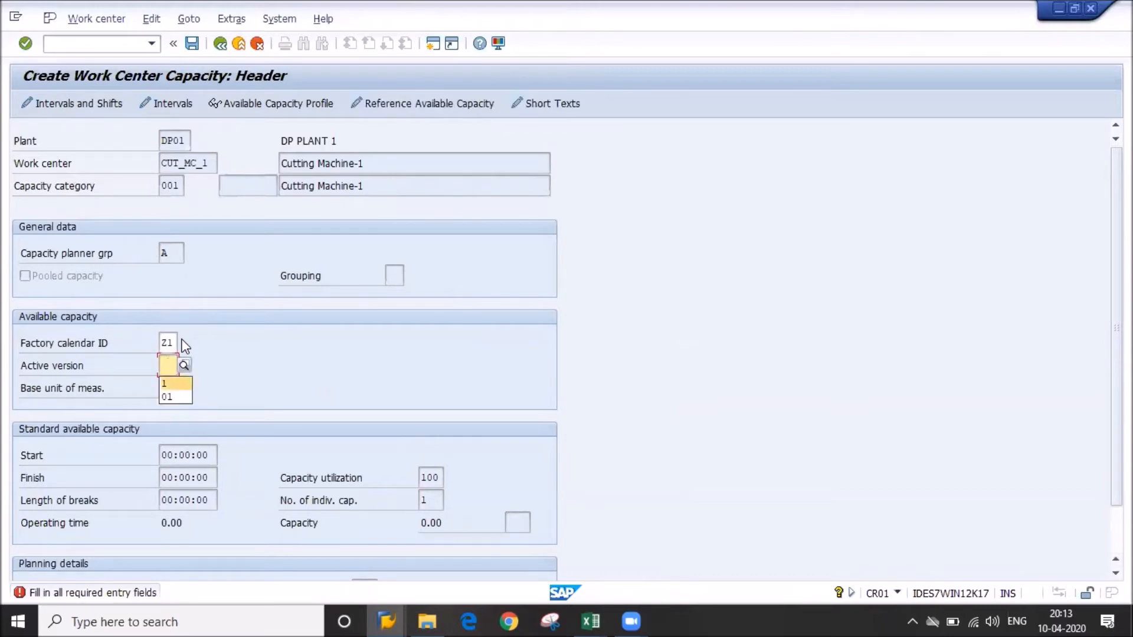
key(Return)
Return to the capacity overview and remove the duplicate second capacity category entry 001
key(F3)
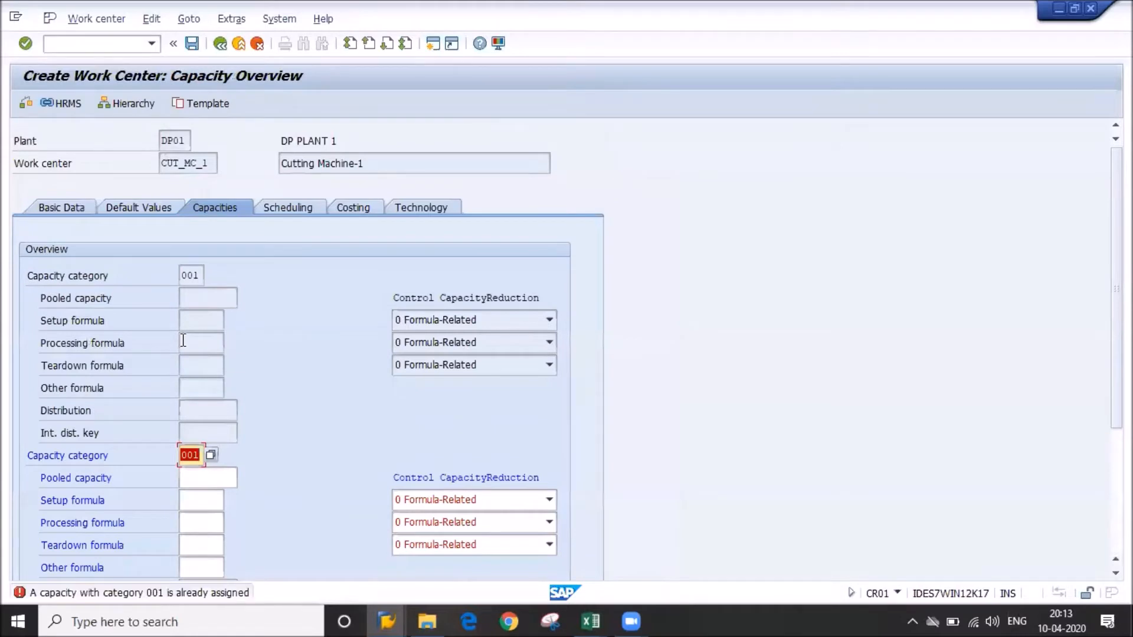
key(BackSpace)
key(Return)
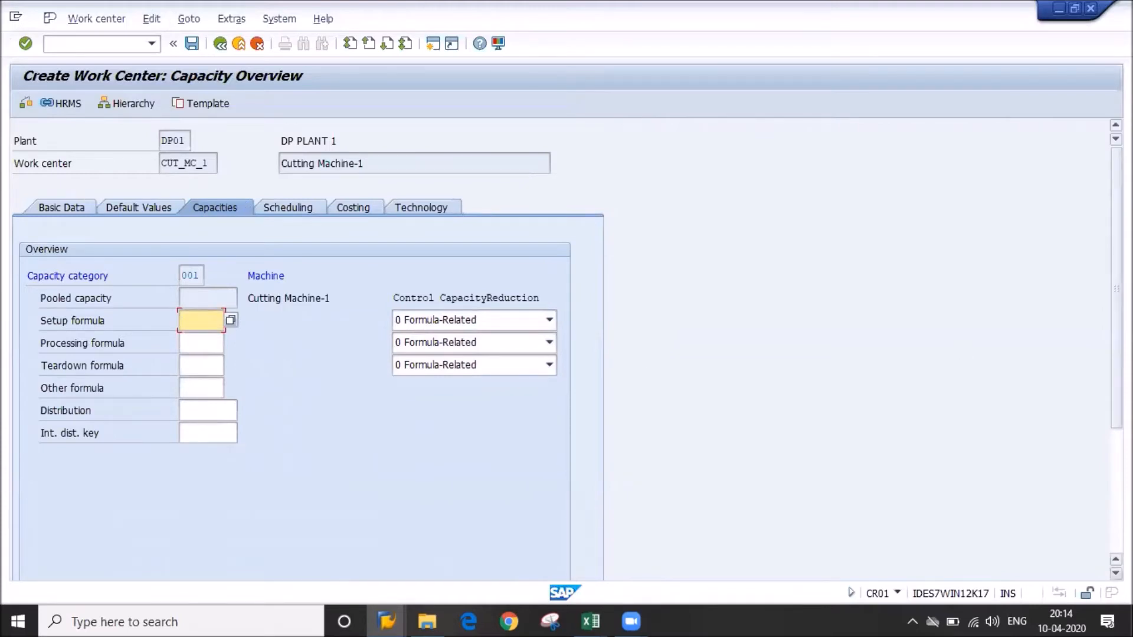
Reopen the capacity header for category 001 and go through its factory calendar ID, active version and base unit of measure
scroll(476, 463, down, 3)
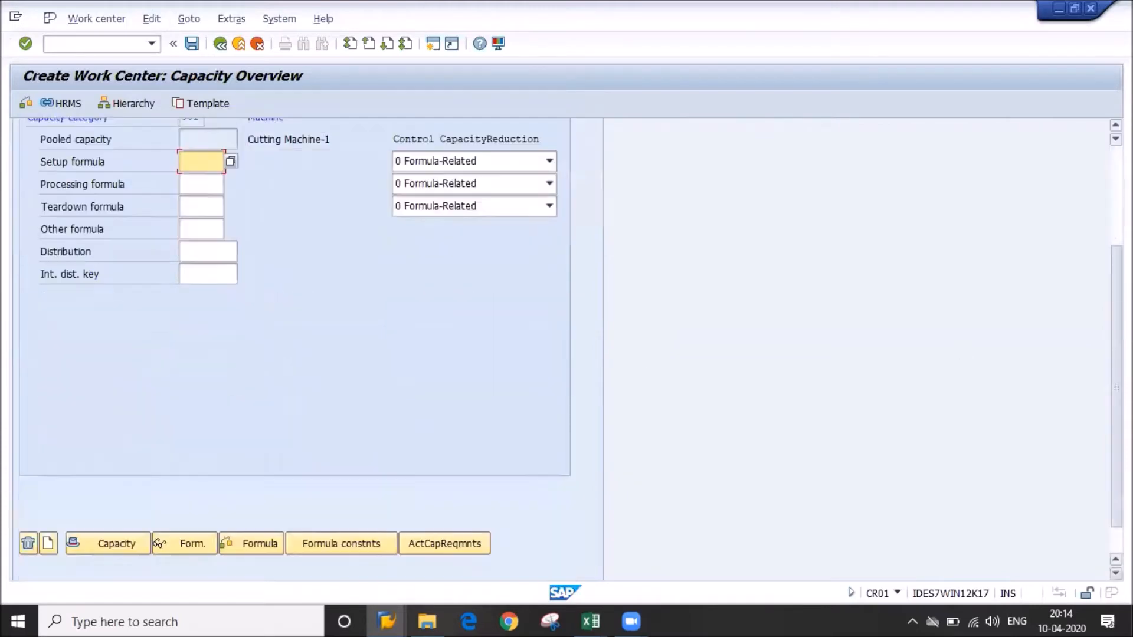
click(114, 520)
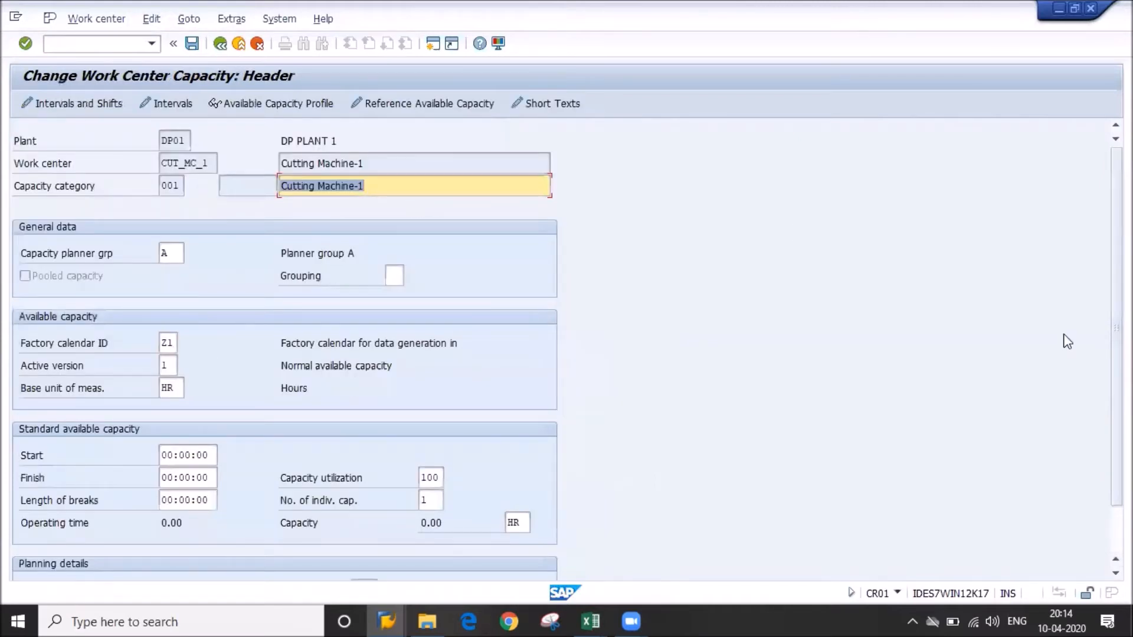
scroll(613, 369, down, 3)
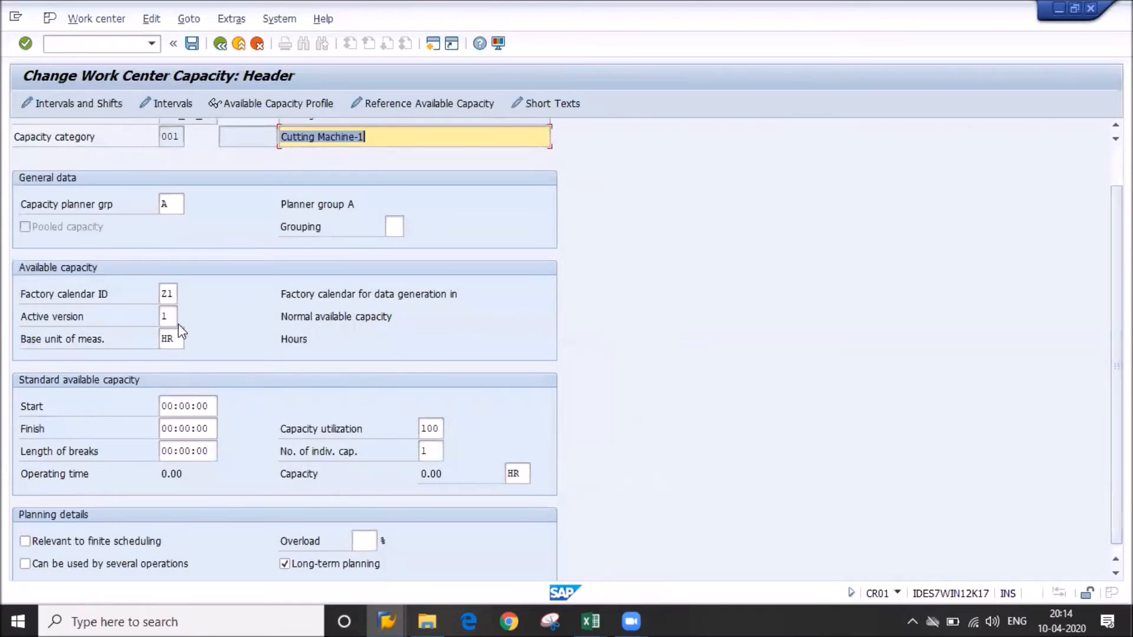
click(171, 290)
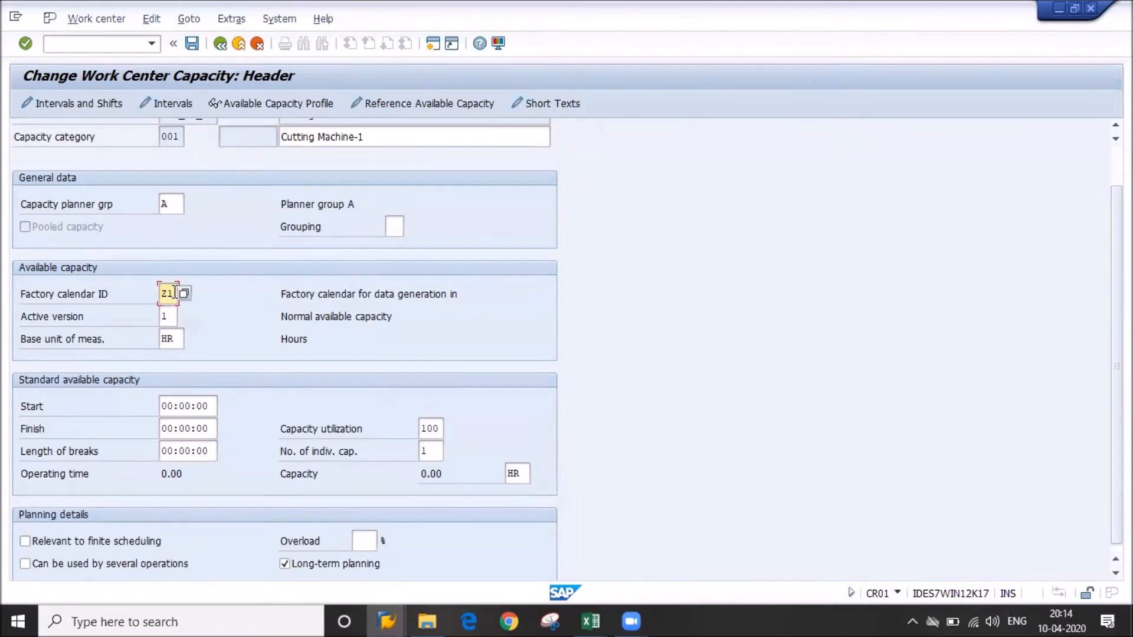
click(169, 317)
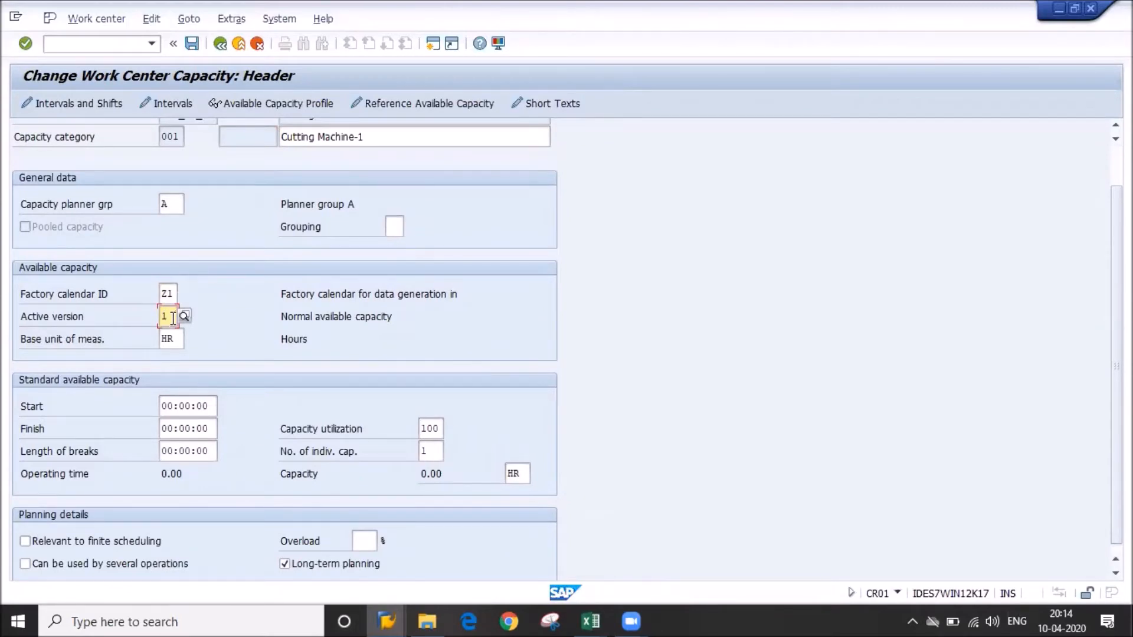
click(173, 339)
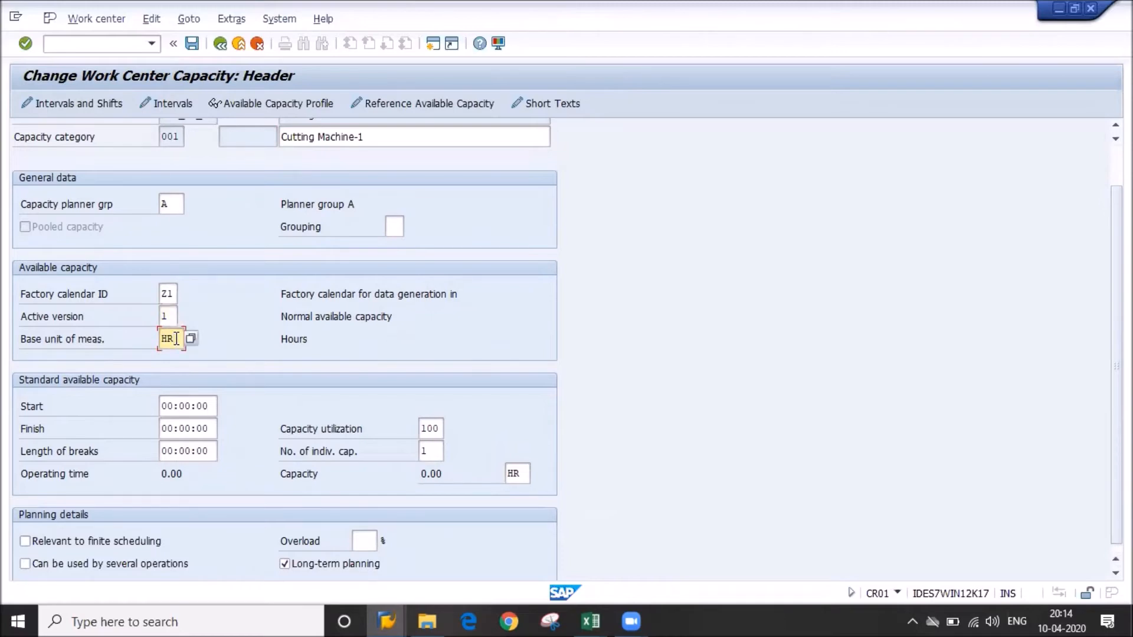
Set both the start and the finish time of the standard available capacity to 06:00:00
click(176, 406)
drag(176, 406, 155, 410)
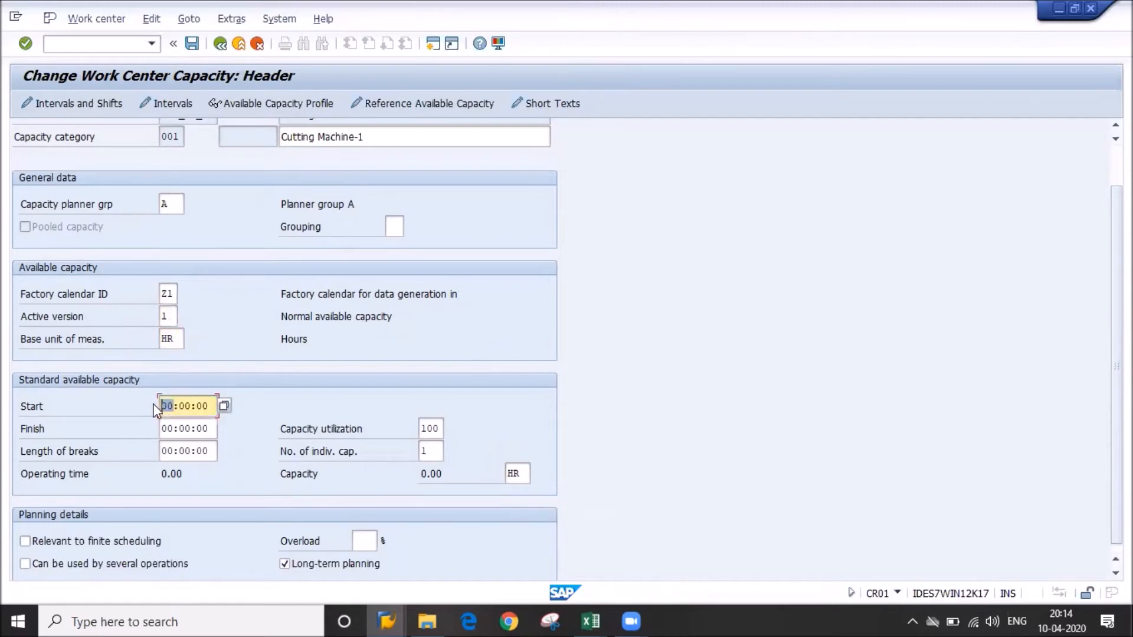
text(06)
key(Tab)
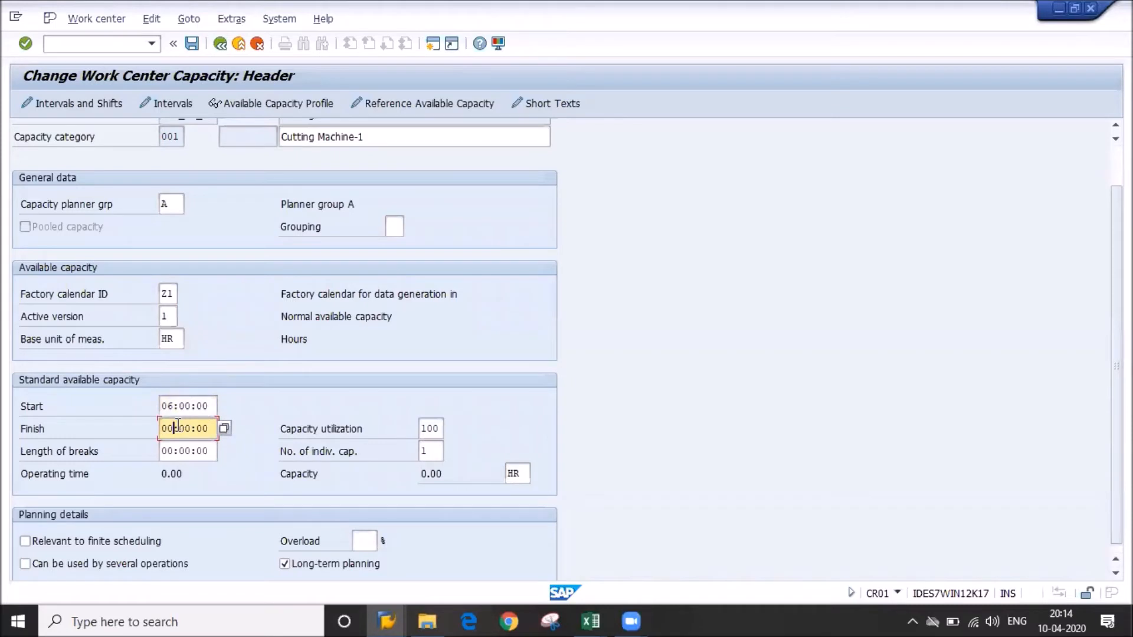
drag(176, 426, 153, 425)
text(06)
key(Tab)
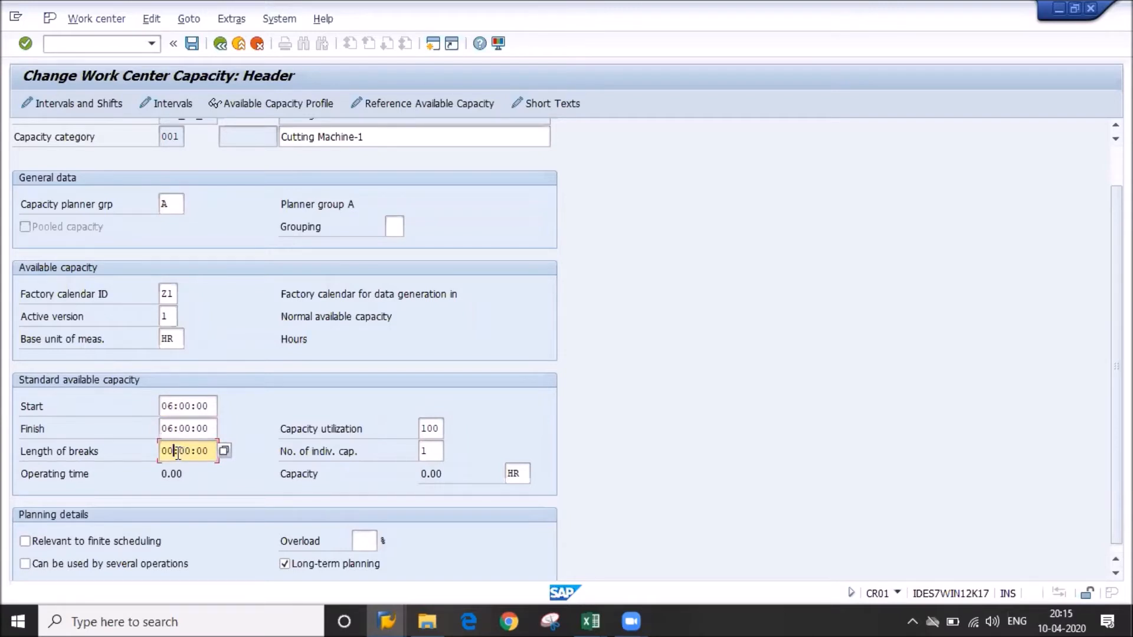
Set the length of breaks in the standard available capacity to 01:00:00
drag(174, 451, 129, 451)
text(01)
key(Up)
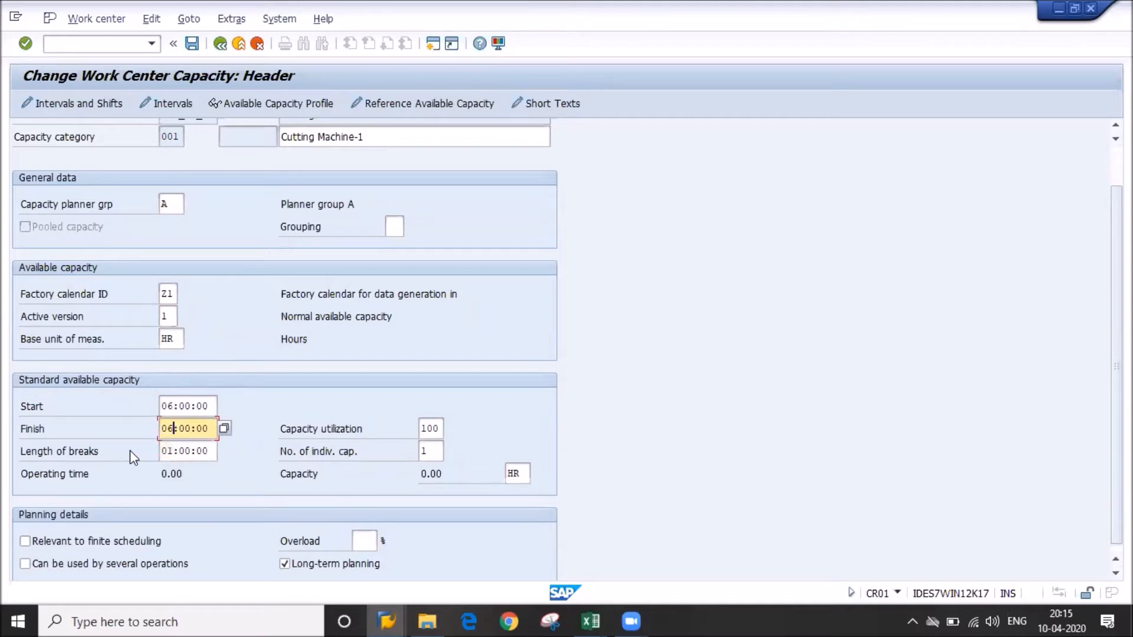
key(Down)
Examine the planning details, capacity utilization and description of the machine capacity in its header
key(Tab)
key(Tab)
key(Tab)
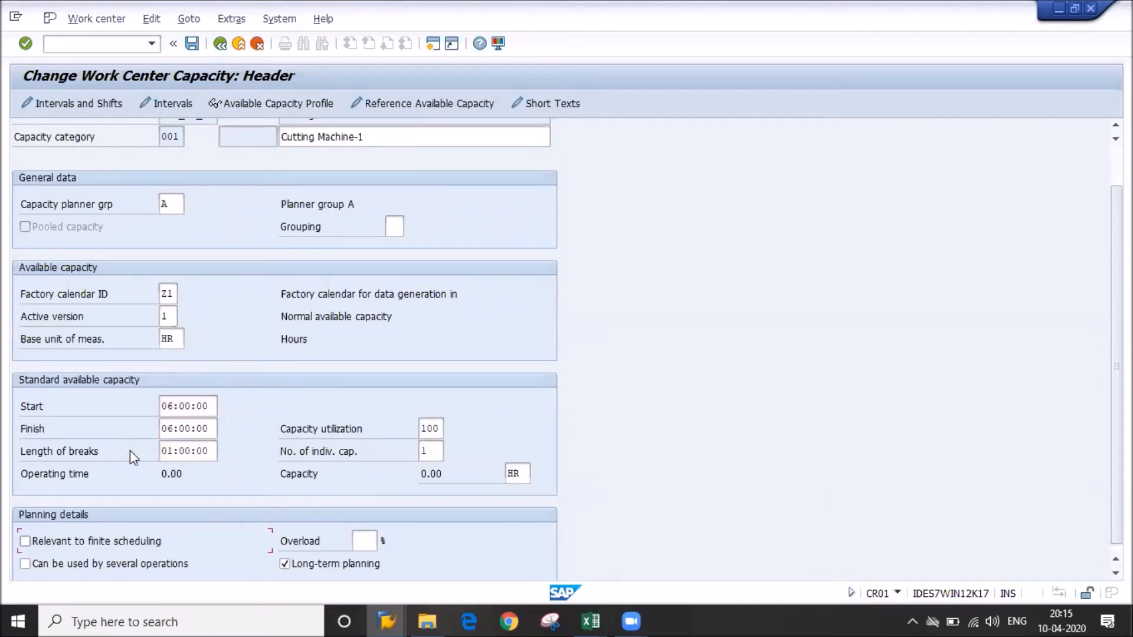
key(Tab)
key(Tab)
key(Tab)
scroll(567, 349, down, 1)
scroll(567, 349, up, 1)
scroll(568, 349, down, 1)
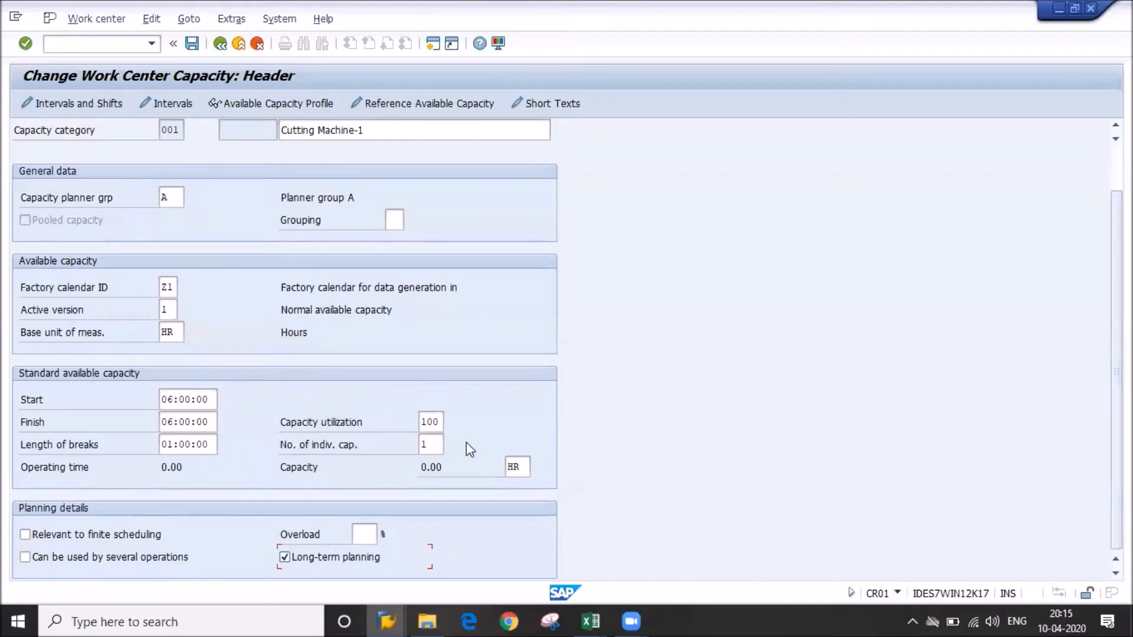
double_click(441, 421)
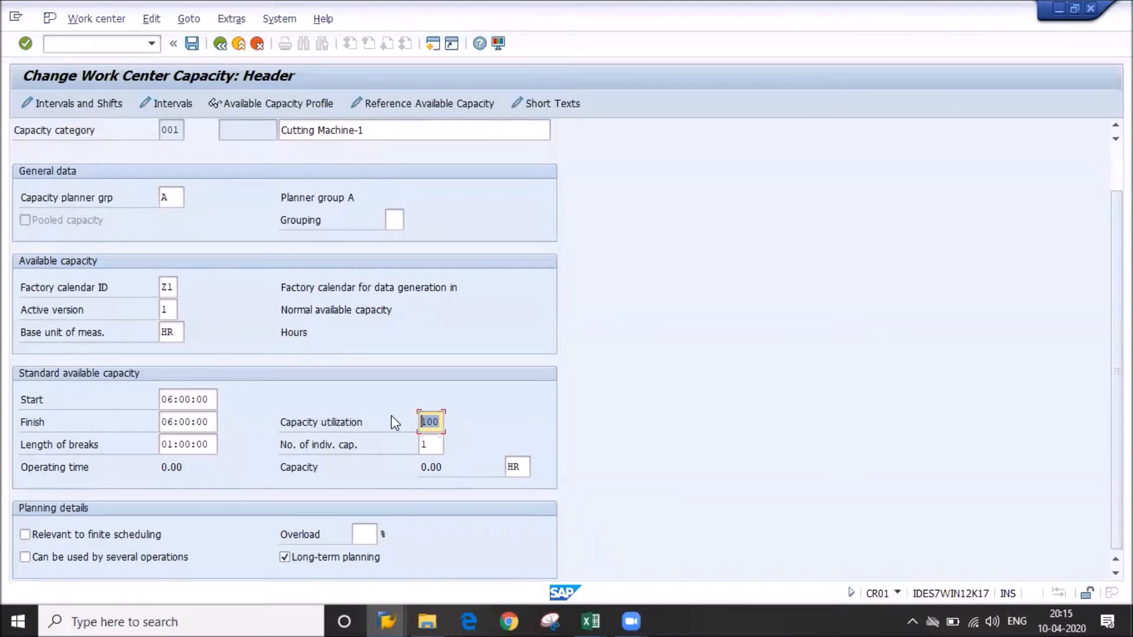
click(373, 129)
drag(373, 130, 358, 130)
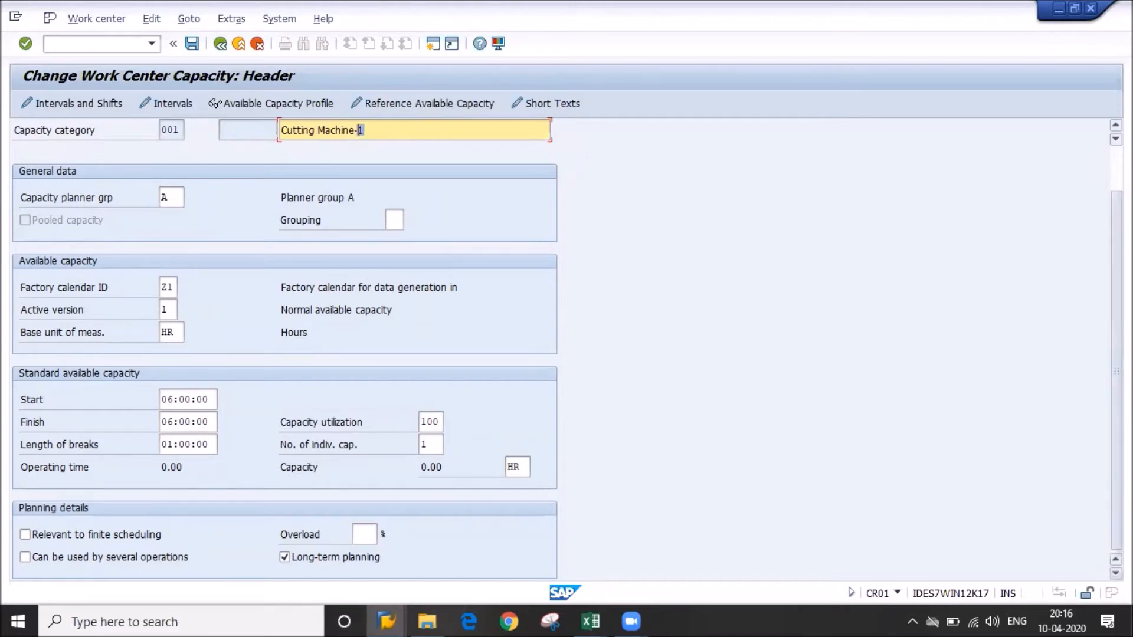
scroll(567, 351, up, 3)
scroll(567, 351, up, 1)
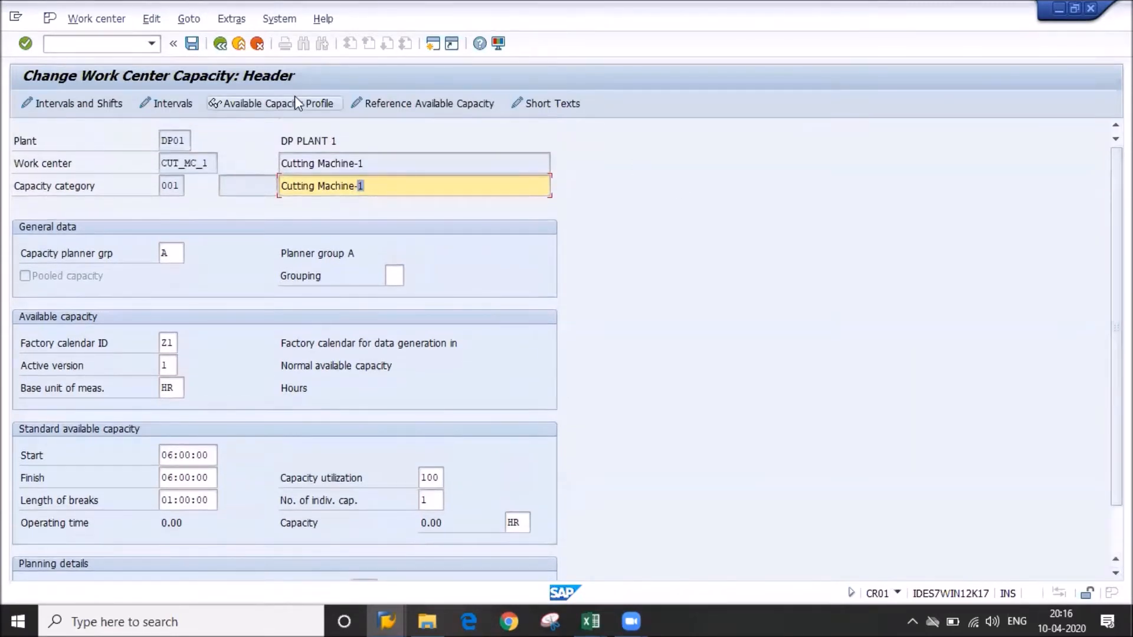
Return to the capacity overview and set the setup formula to SAP005, Prod: Setup rqmts, from the possible values
click(221, 44)
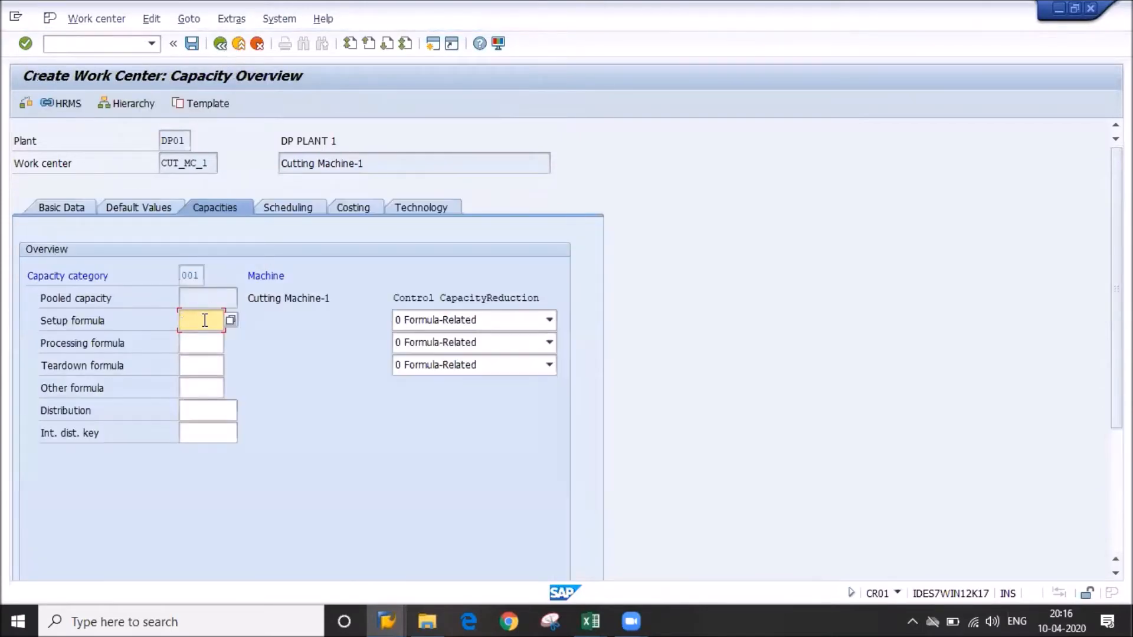
click(230, 320)
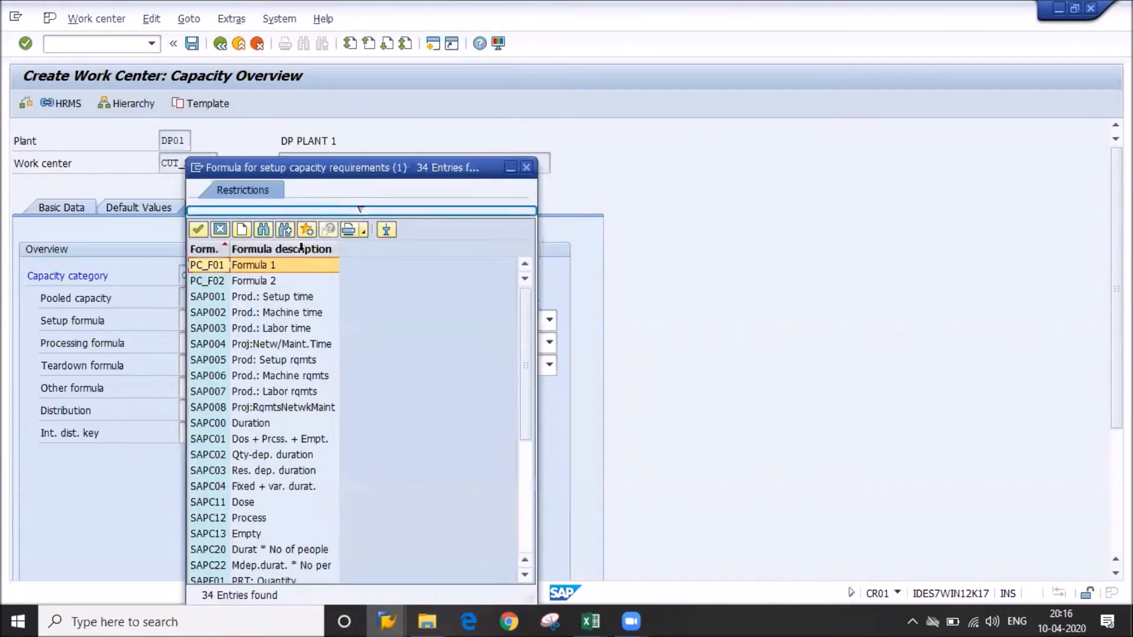
click(271, 296)
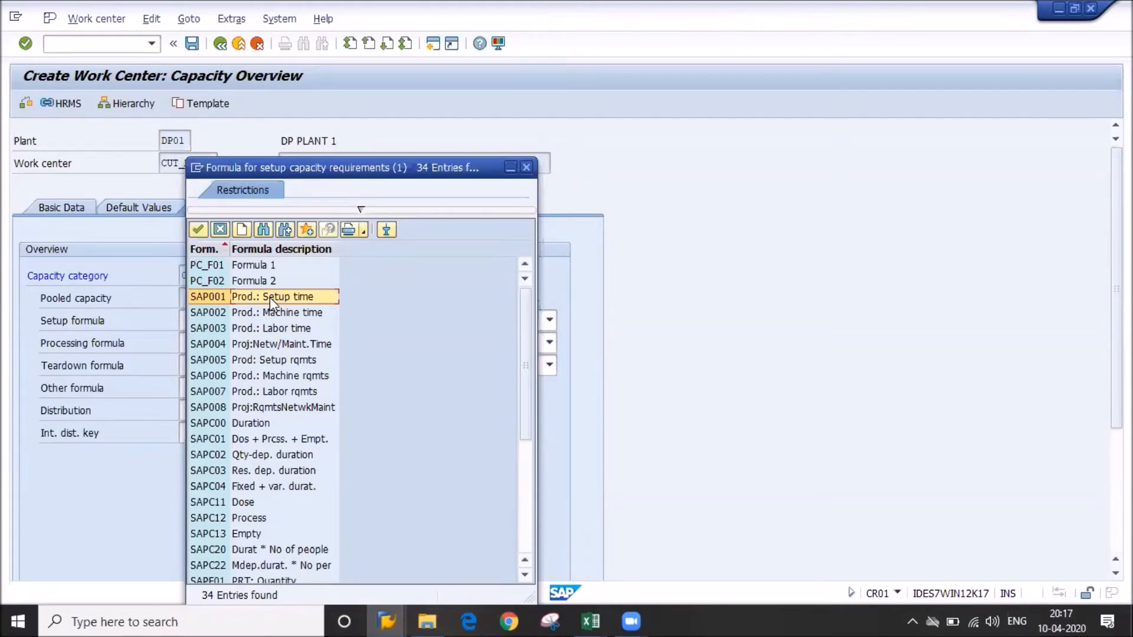
click(267, 359)
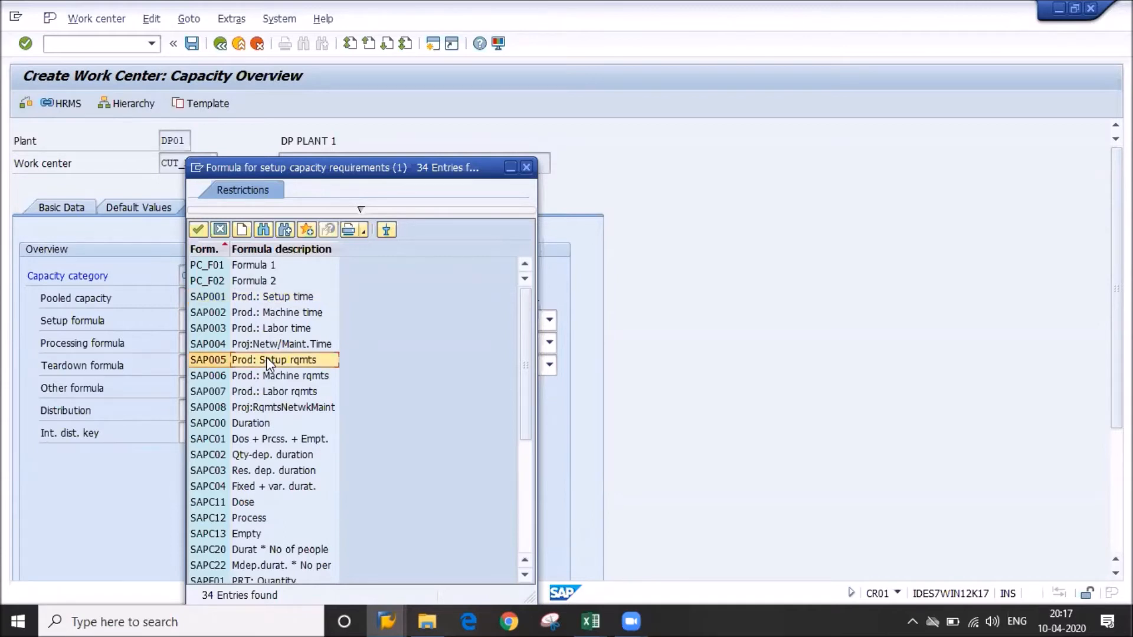
double_click(267, 359)
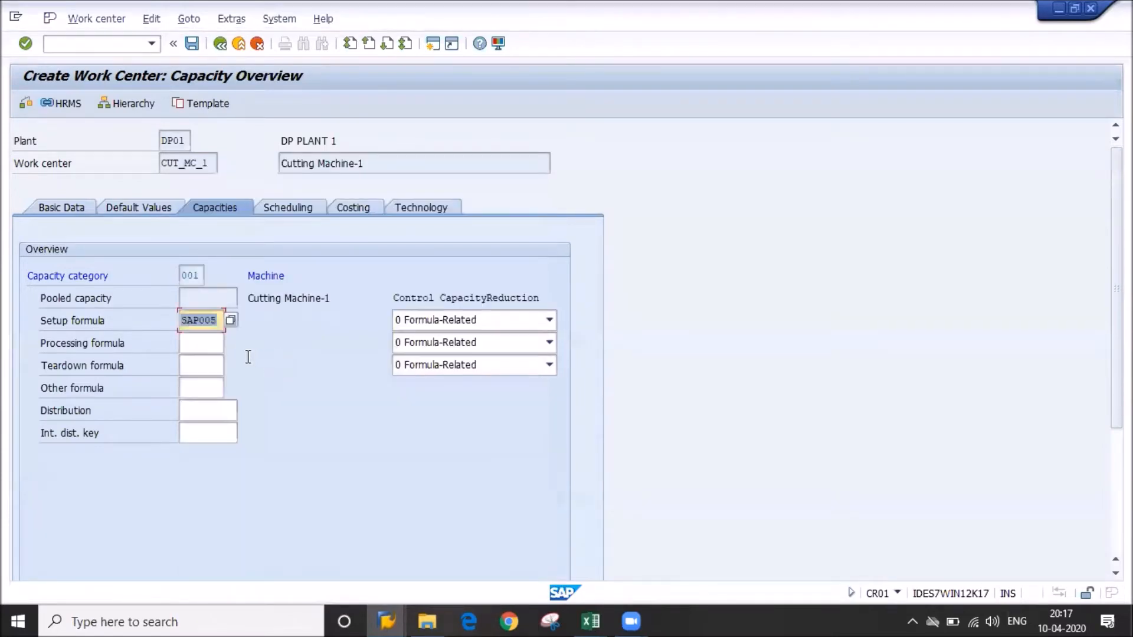
Set the processing formula of the machine capacity to SAP006, Prod.: Machine rqmts, and confirm the entries
click(208, 345)
click(232, 343)
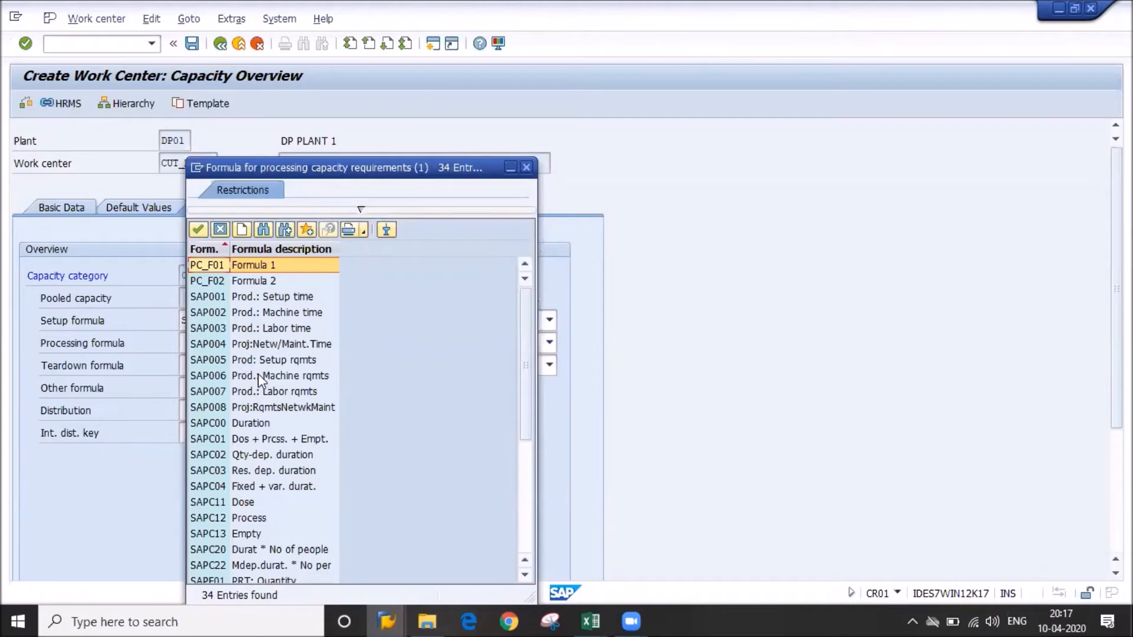
double_click(258, 376)
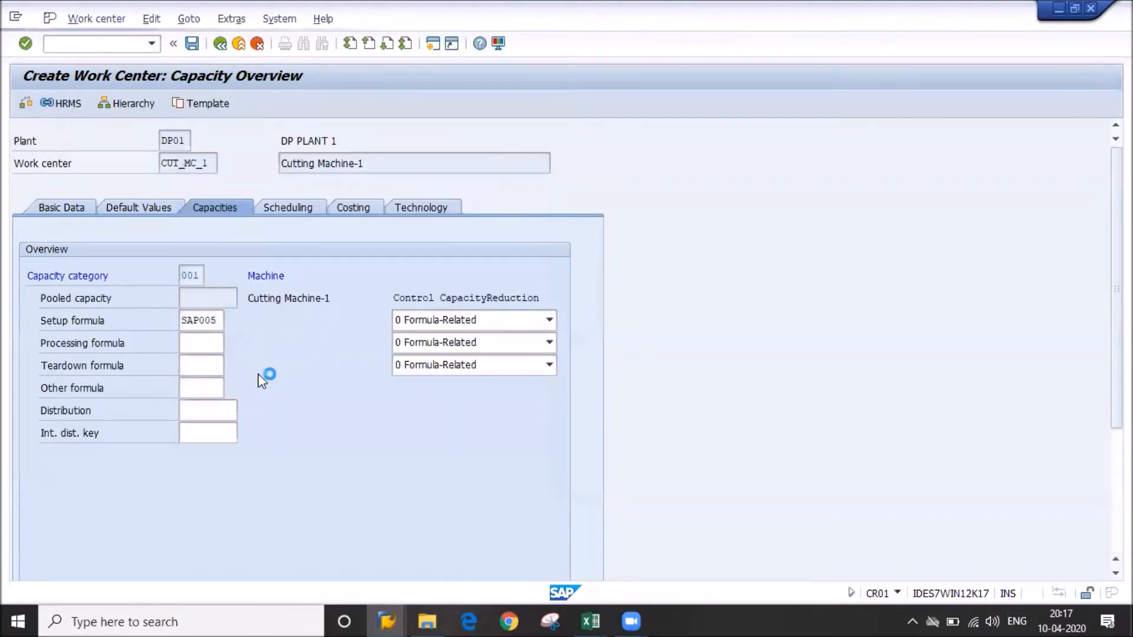
key(Return)
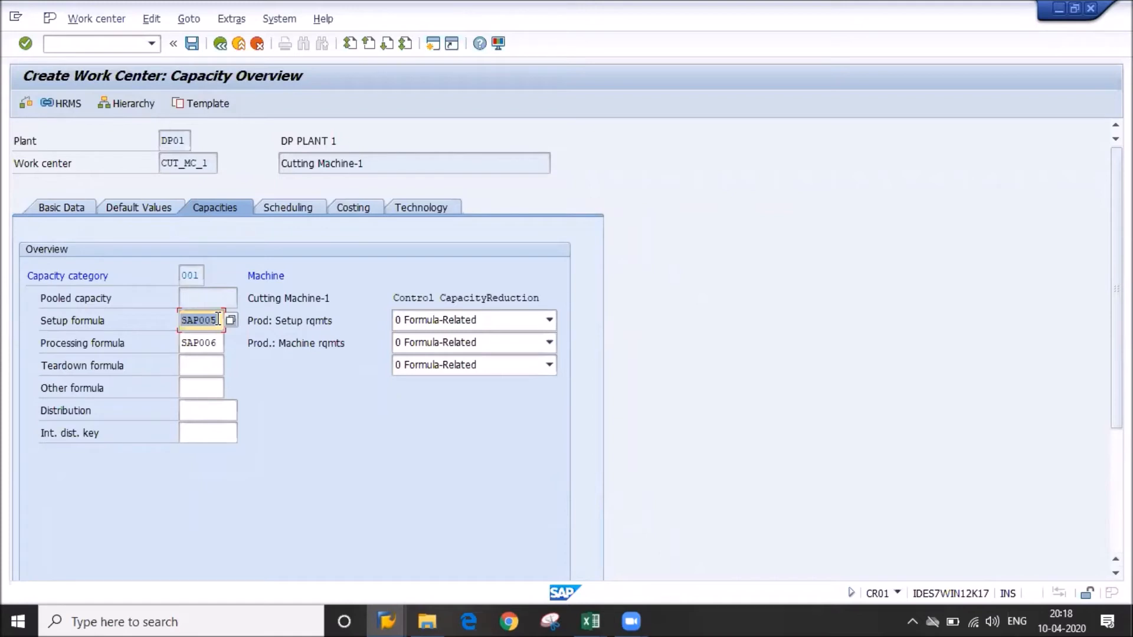
Open the scheduling data of the work center and set the scheduling basis capacity category to 001 Machine
click(288, 207)
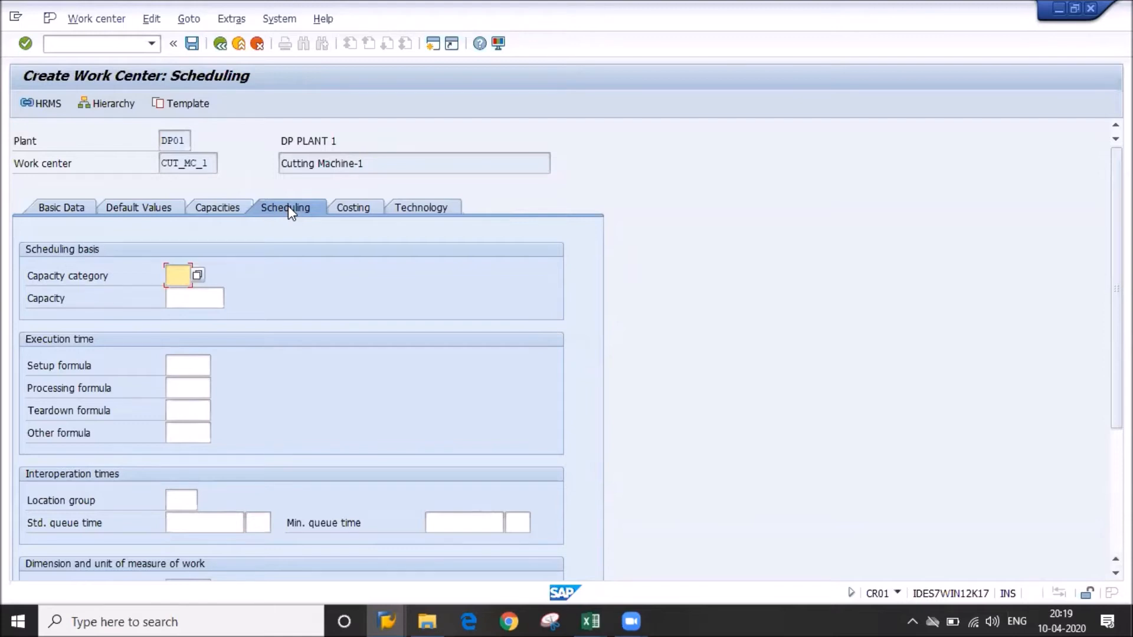
click(194, 275)
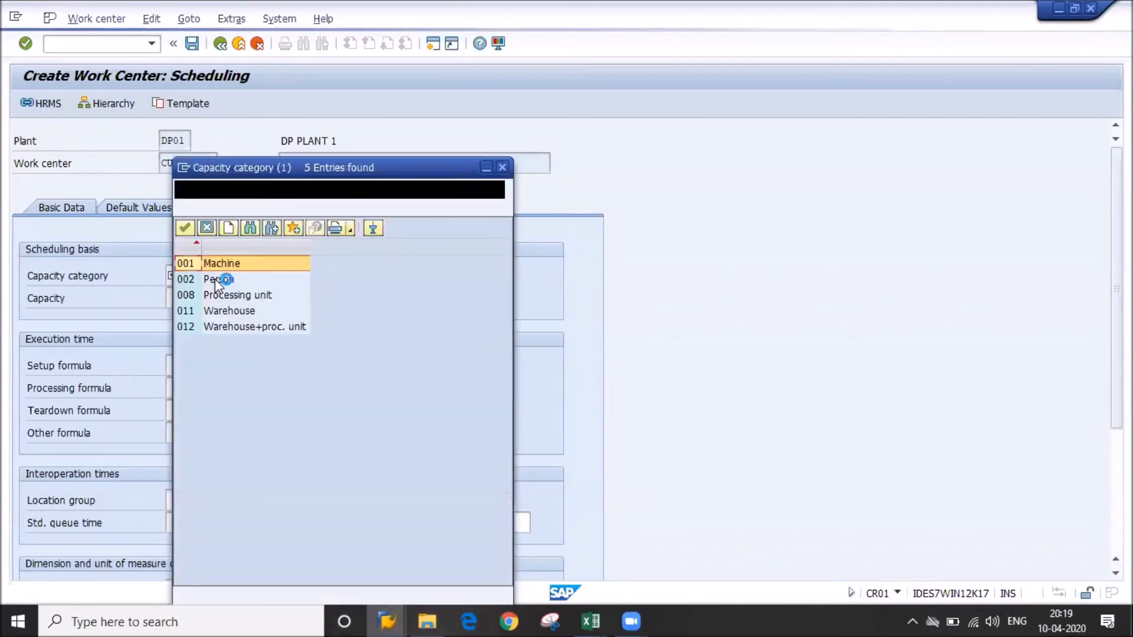
double_click(228, 269)
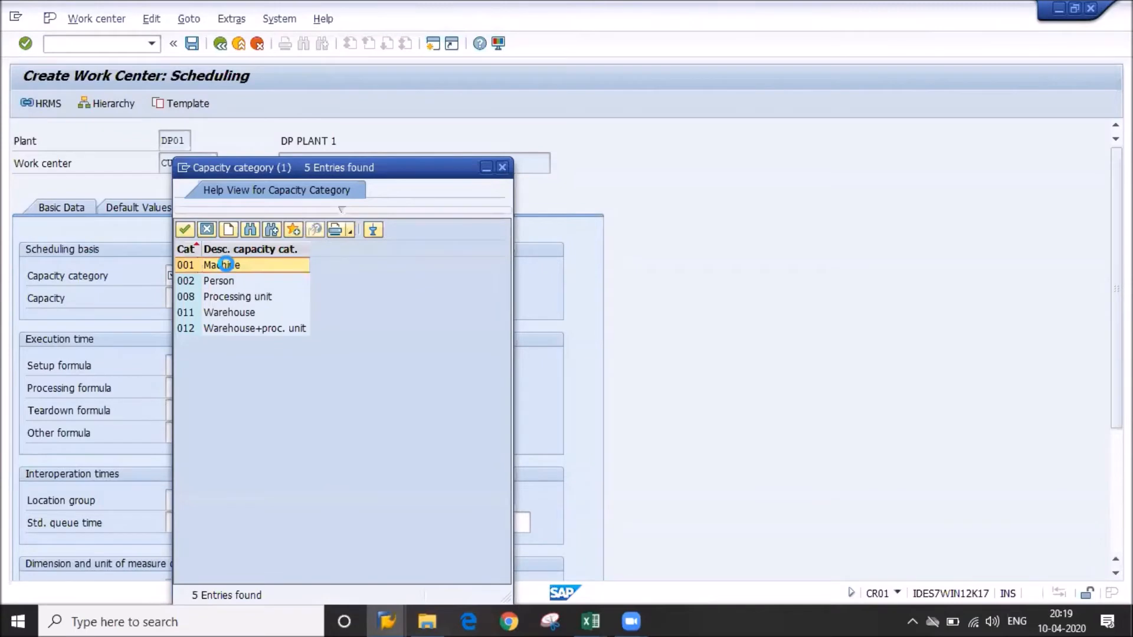
click(184, 294)
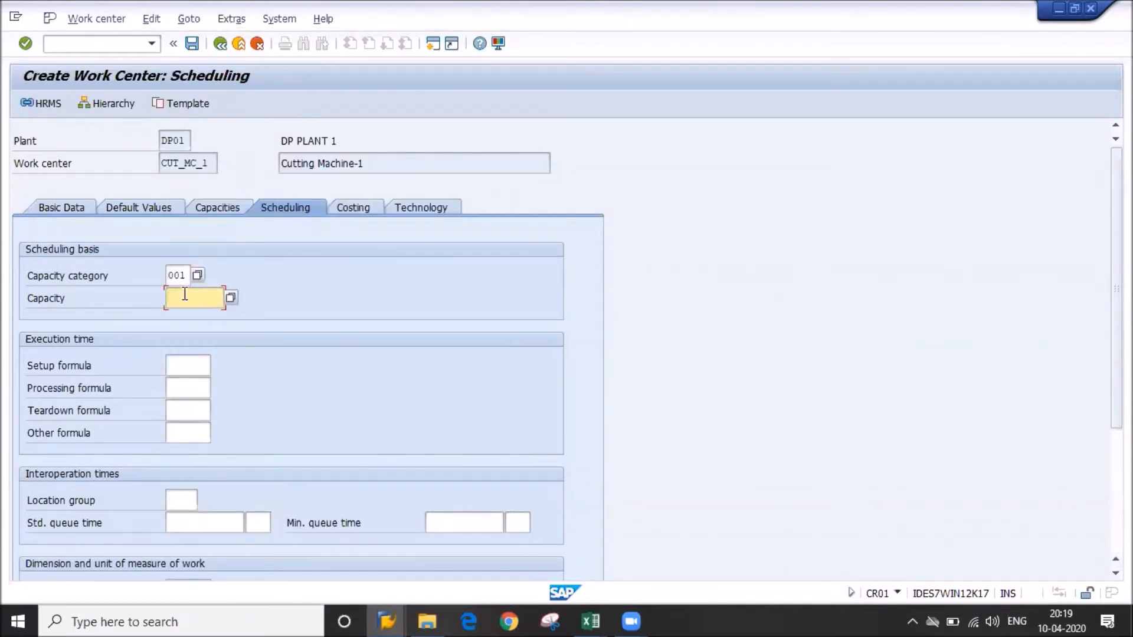
Set the execution time setup formula to SAP001, Prod.: Setup time, from the possible values
click(178, 361)
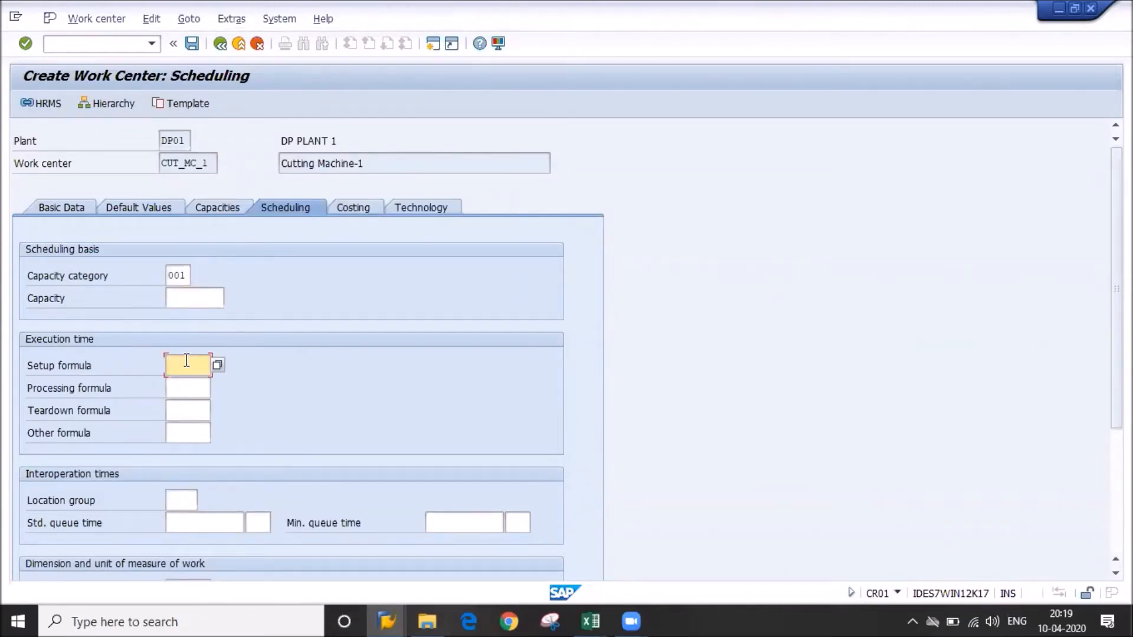
click(218, 366)
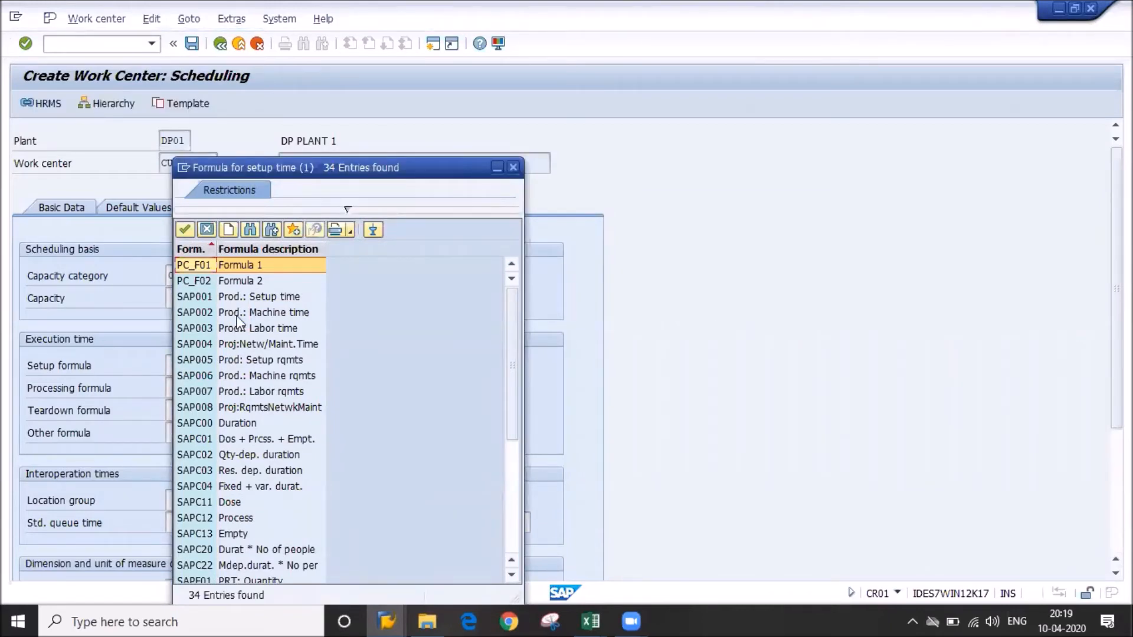
click(251, 296)
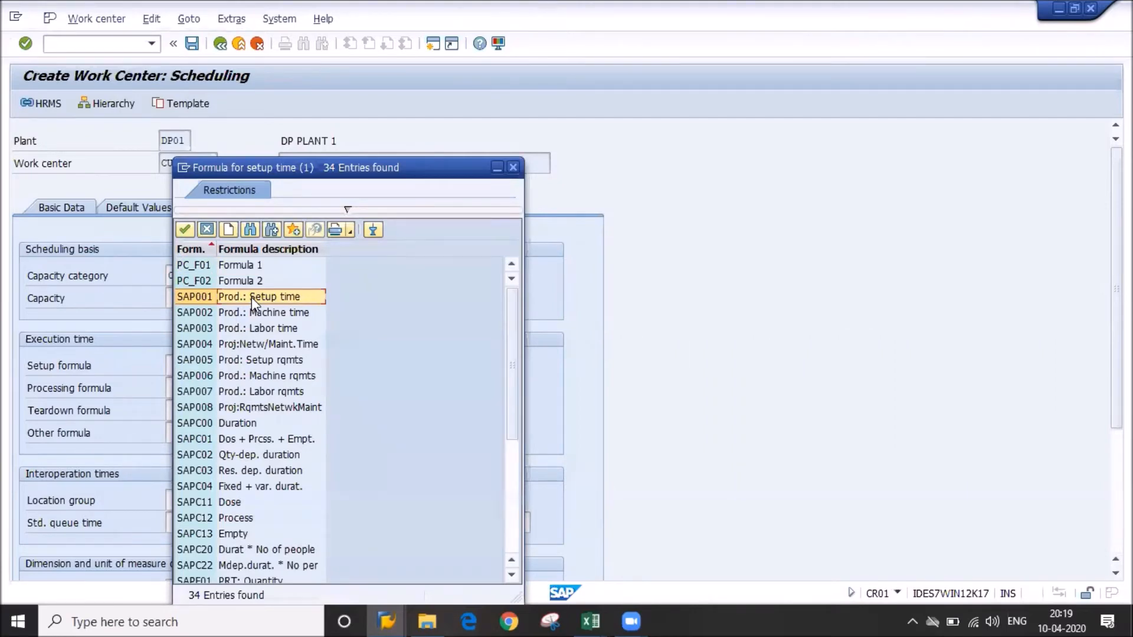
double_click(252, 297)
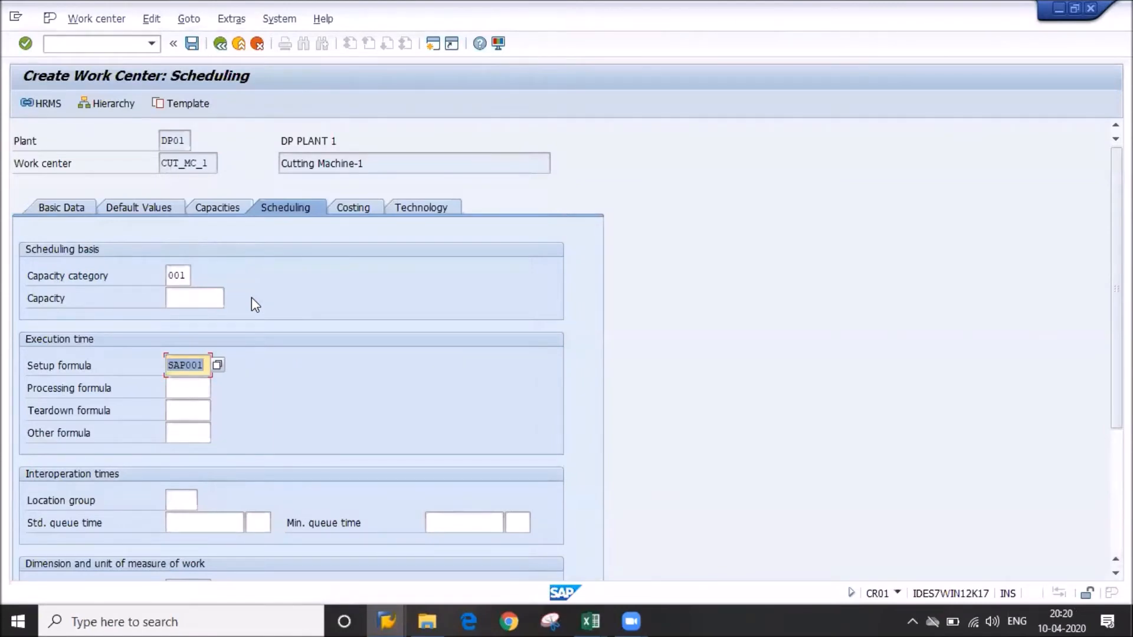
key(Tab)
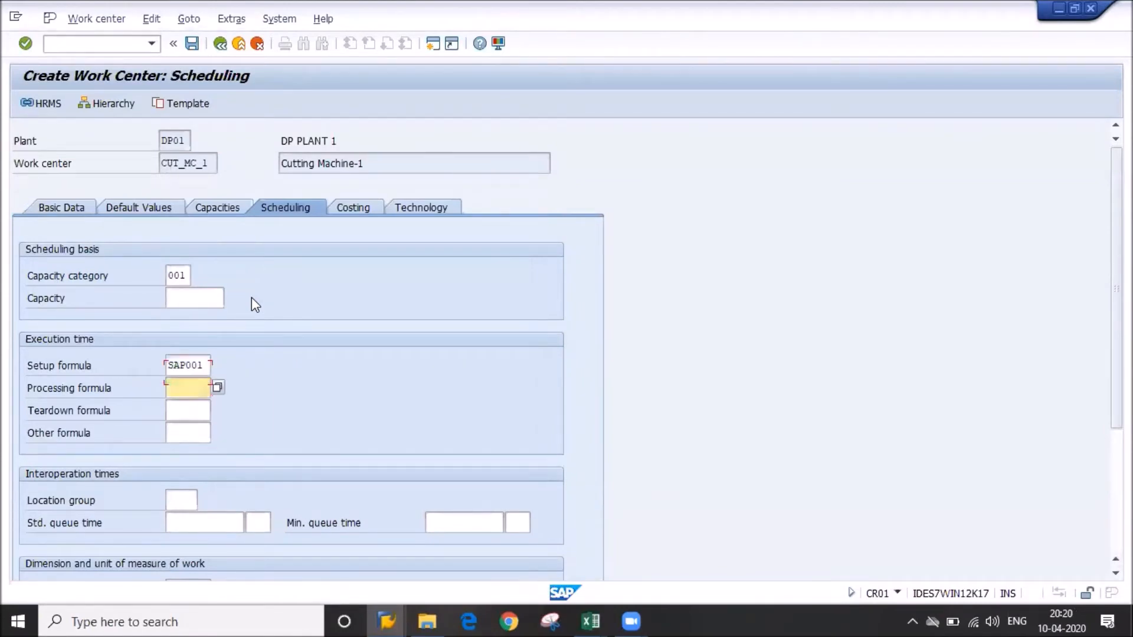
Set the execution time processing formula to SAP002, Prod.: Machine time, and confirm the scheduling entries
click(218, 387)
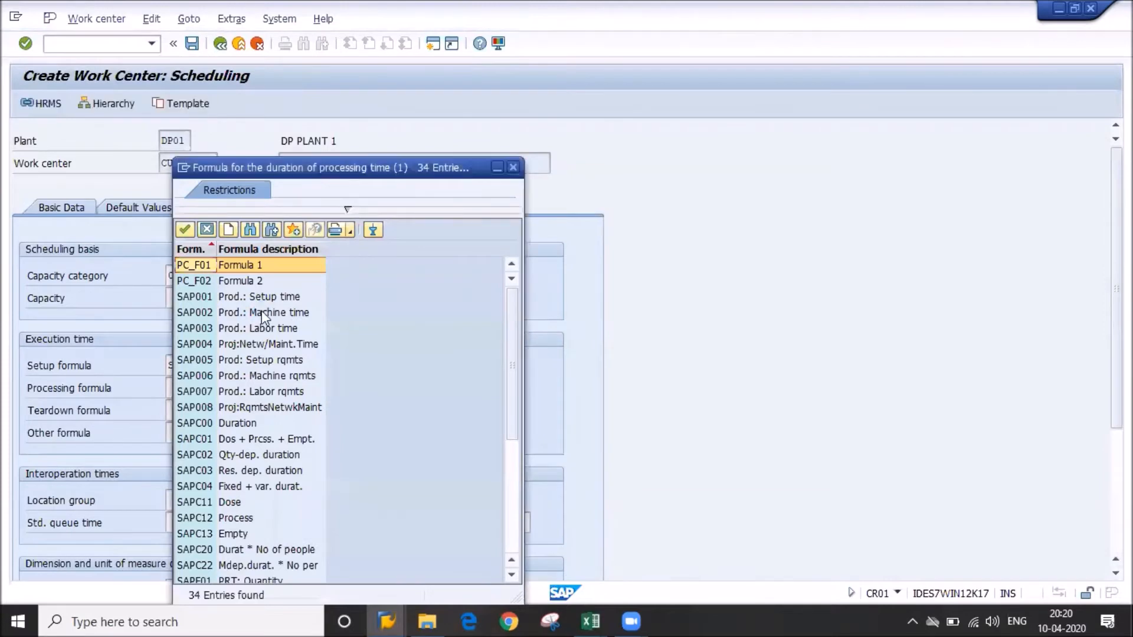
double_click(260, 311)
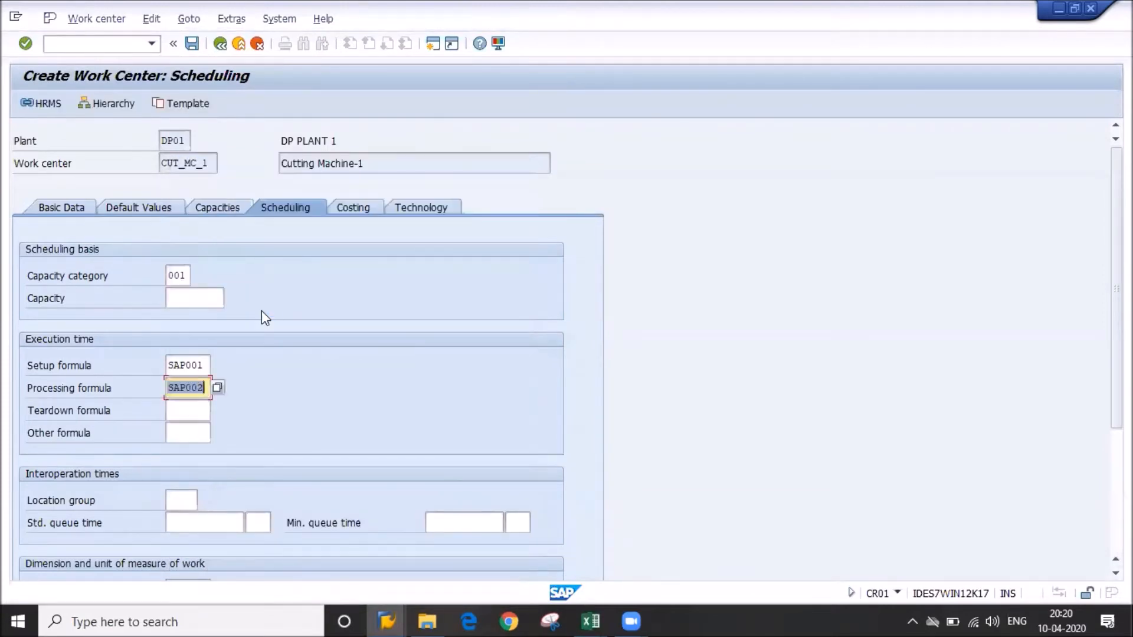
key(Return)
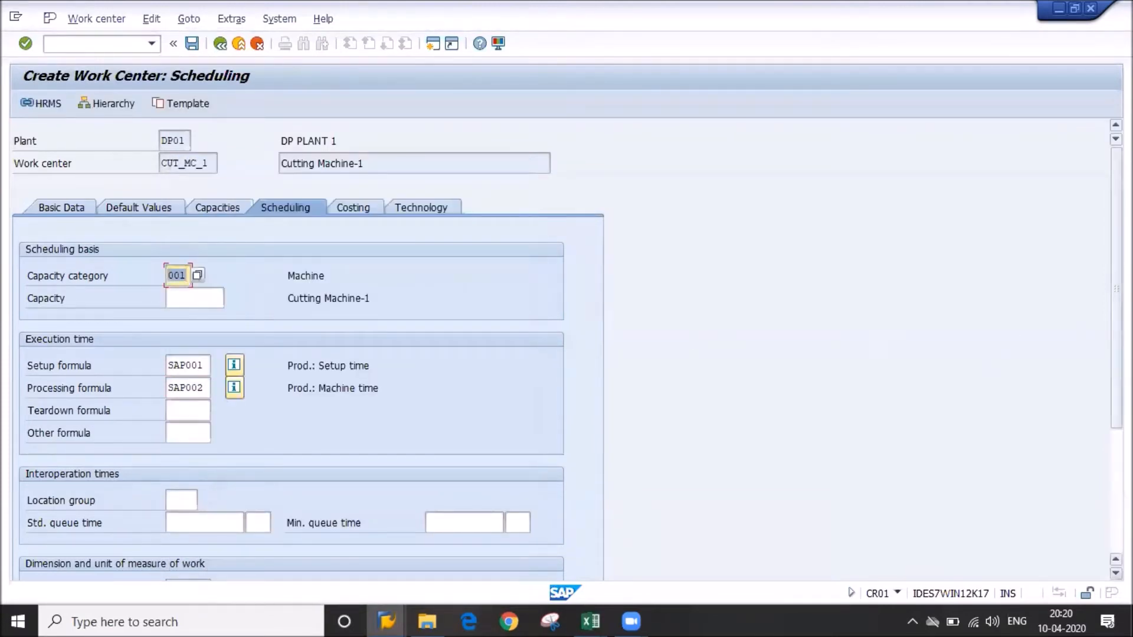
scroll(307, 348, down, 5)
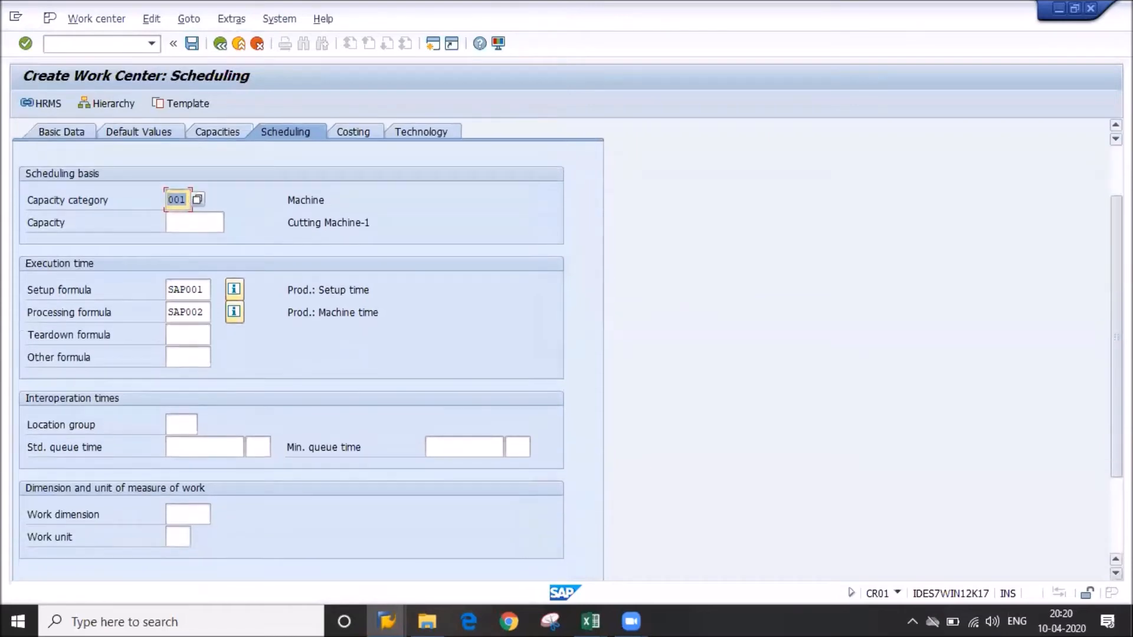
scroll(592, 314, up, 5)
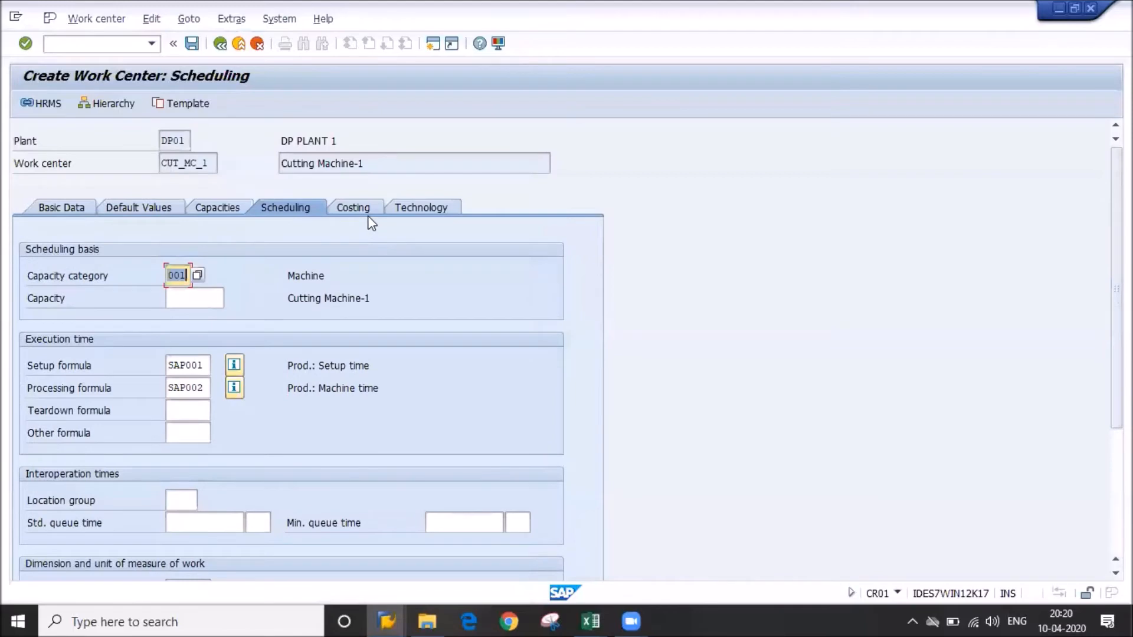
Open the costing data of the work center and set the validity start date to 01.04.2020
click(367, 208)
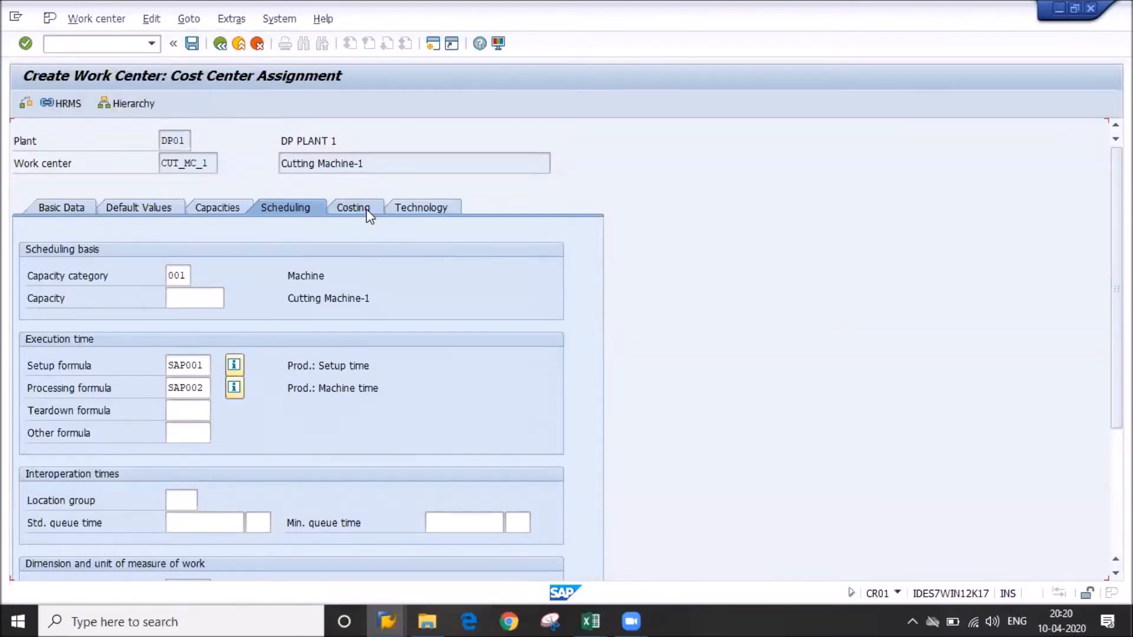
click(180, 275)
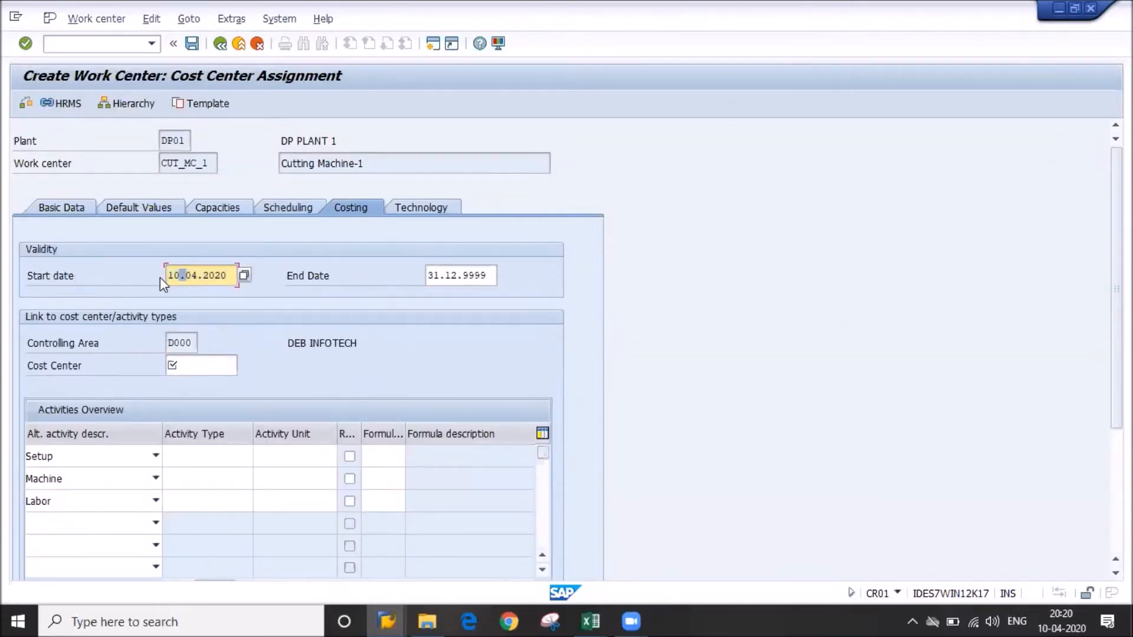
key(shift+Home)
key(BackSpace)
text(01)
List all cost centers through an unrestricted search and look through the entries
click(182, 365)
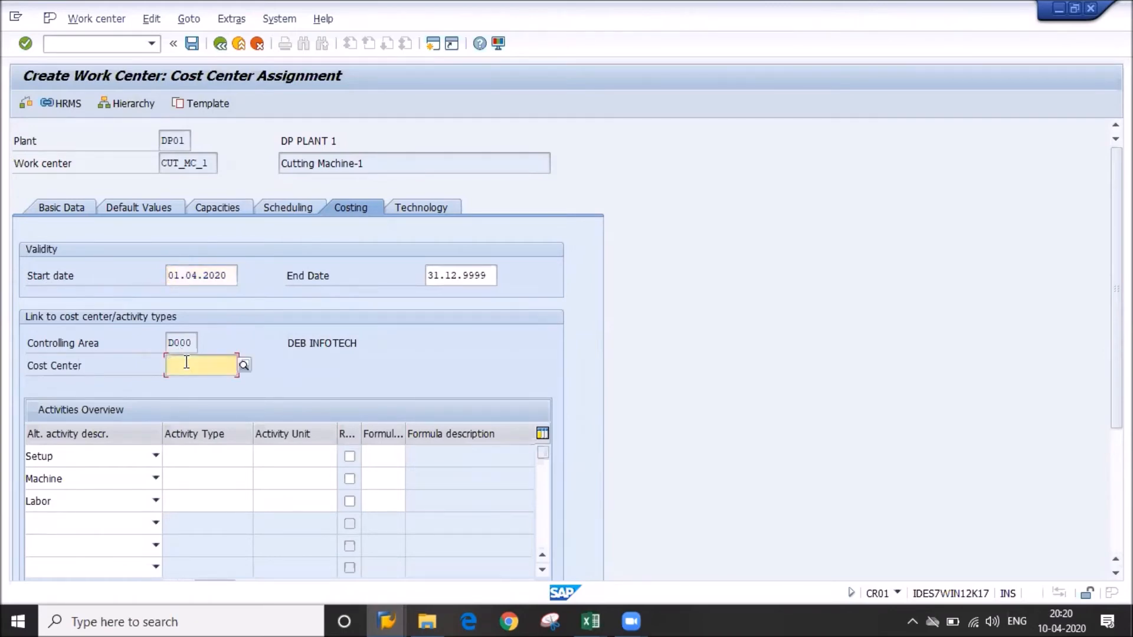
click(243, 366)
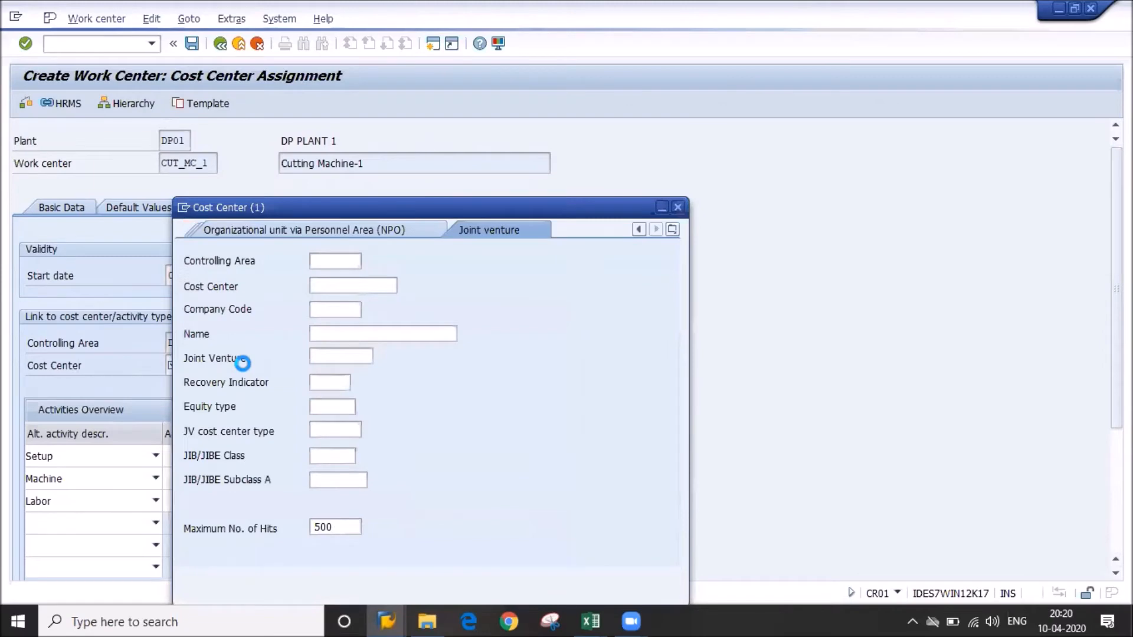
click(336, 287)
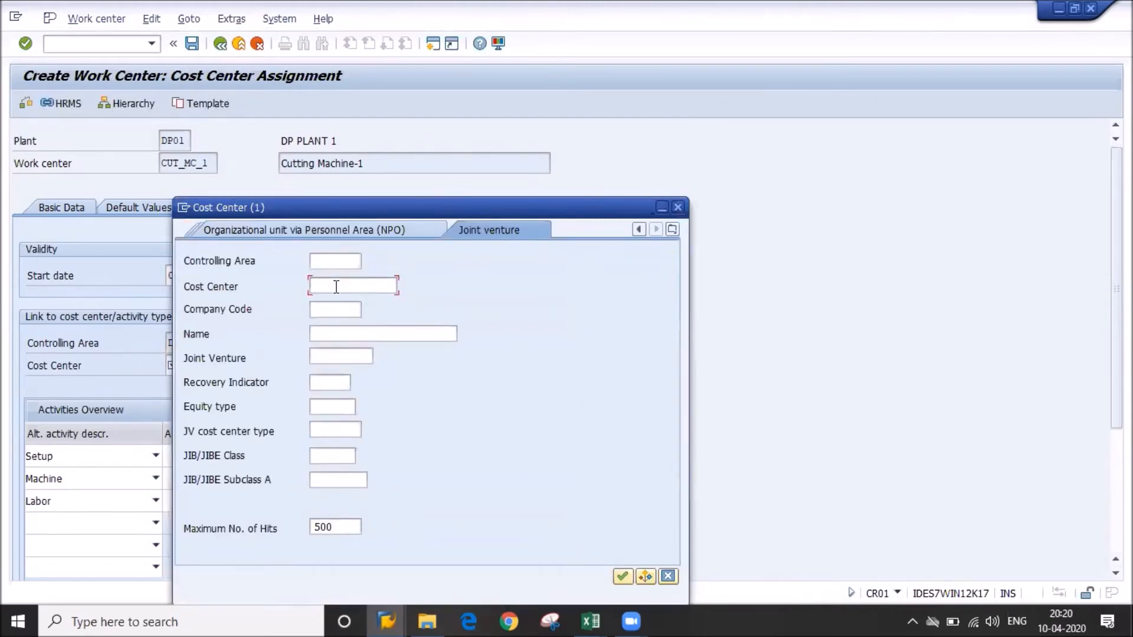
key(Return)
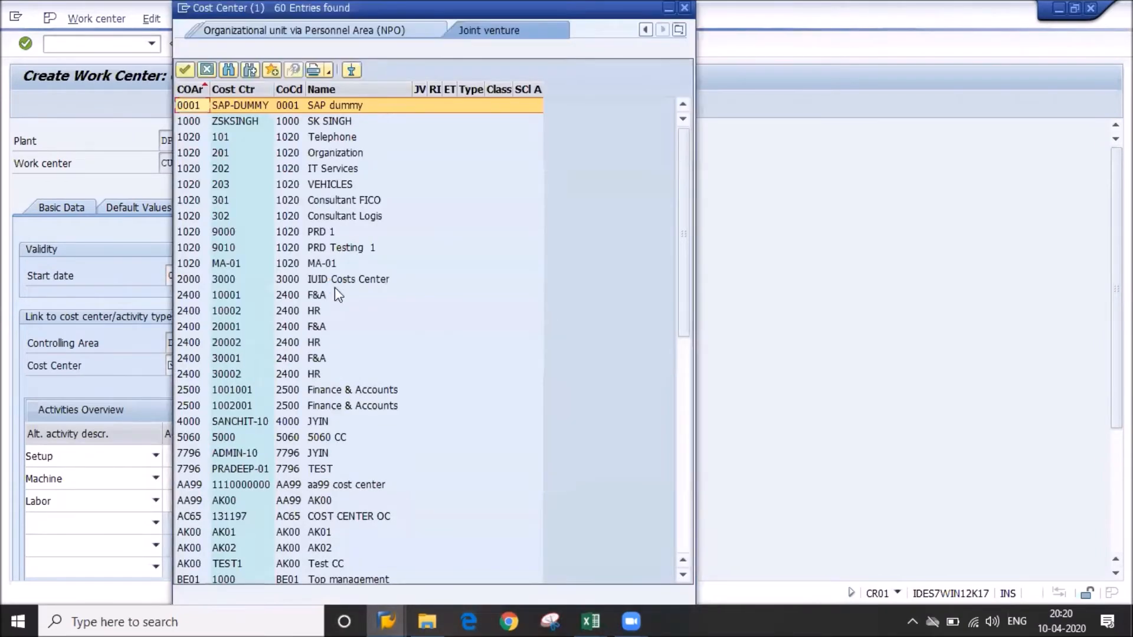
key(Down)
key(Down)
key(Down)
key(Down)
key(Down)
key(Down)
key(Down)
key(Down)
key(Down)
key(Down)
key(Down)
key(Down)
key(Down)
key(Down)
key(Down)
key(Down)
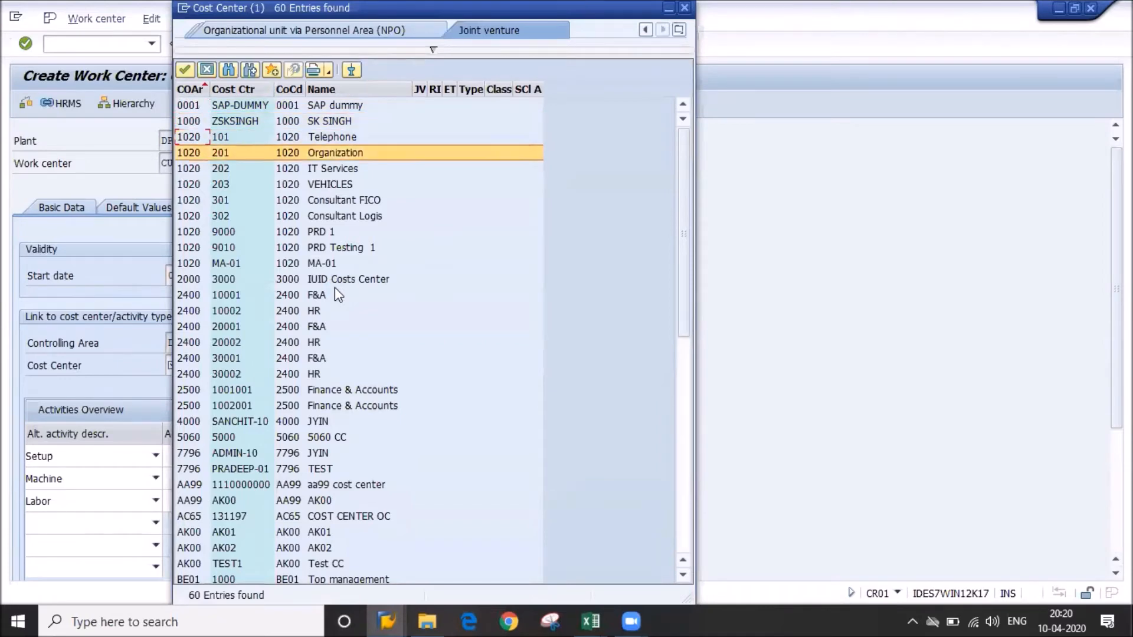
Sort the cost center list by controlling area in descending order and look for the entry of controlling area D000
click(198, 89)
click(198, 88)
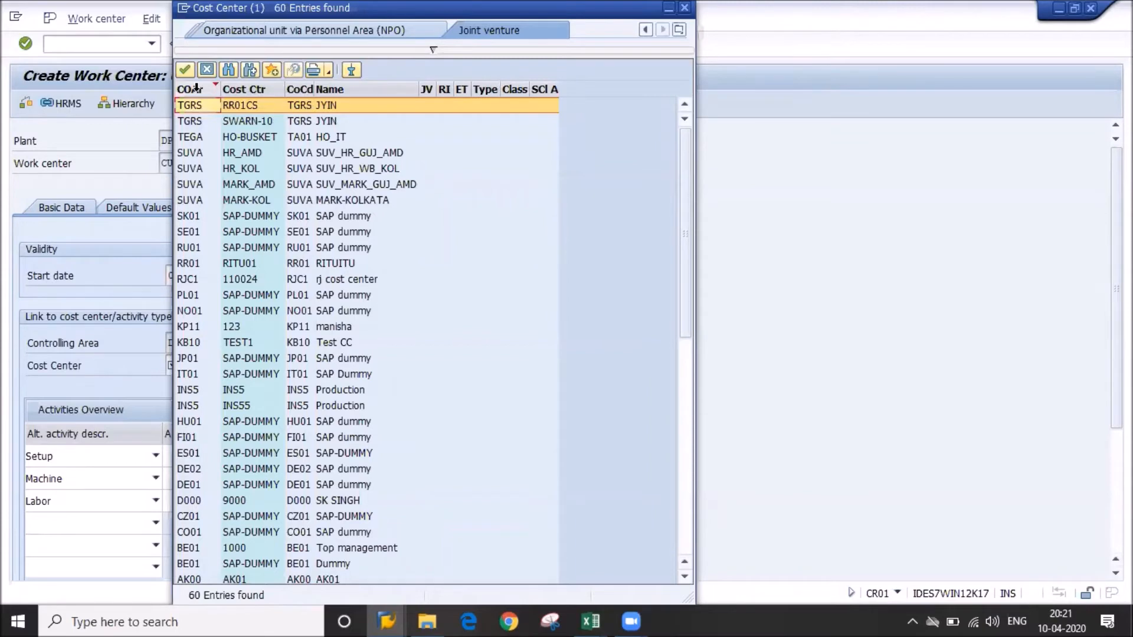
key(Down)
key(Down)
key(Down)
key(Down)
key(Down)
key(Down)
key(Down)
key(Down)
key(Down)
key(Down)
key(Down)
key(Down)
key(Down)
key(Down)
key(Down)
key(Down)
key(Down)
key(Down)
key(Down)
key(Down)
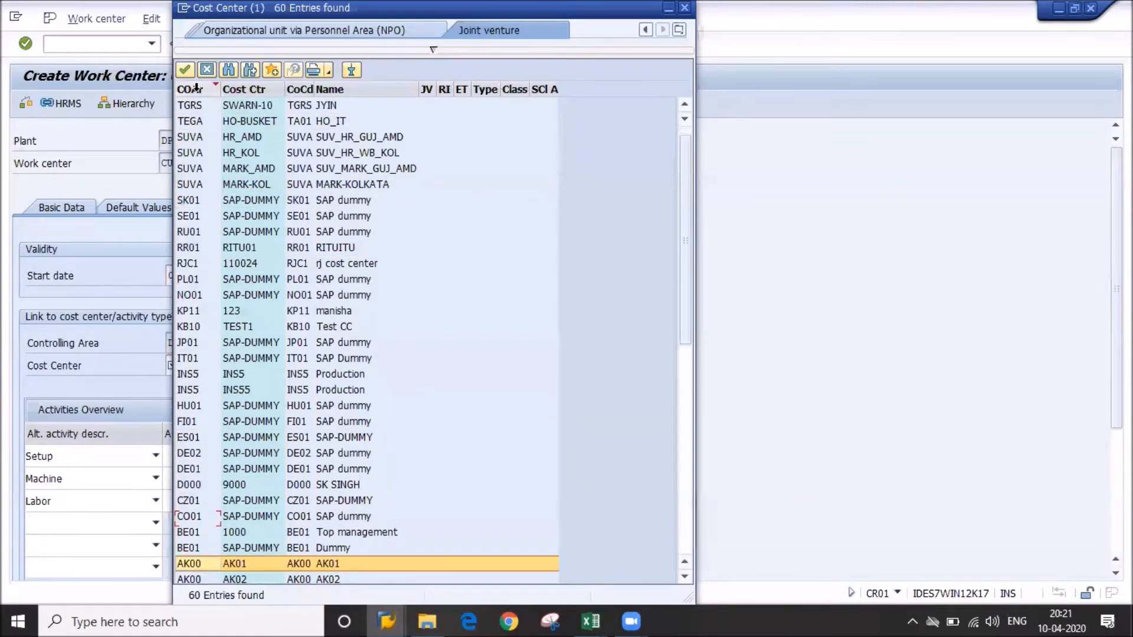
key(Down)
key(Down)
key(Down)
key(Down)
key(Down)
key(Down)
key(Down)
key(Down)
key(Down)
key(Down)
key(Down)
key(Down)
key(Down)
key(Down)
key(Down)
key(Down)
key(Down)
key(Down)
key(Down)
key(Down)
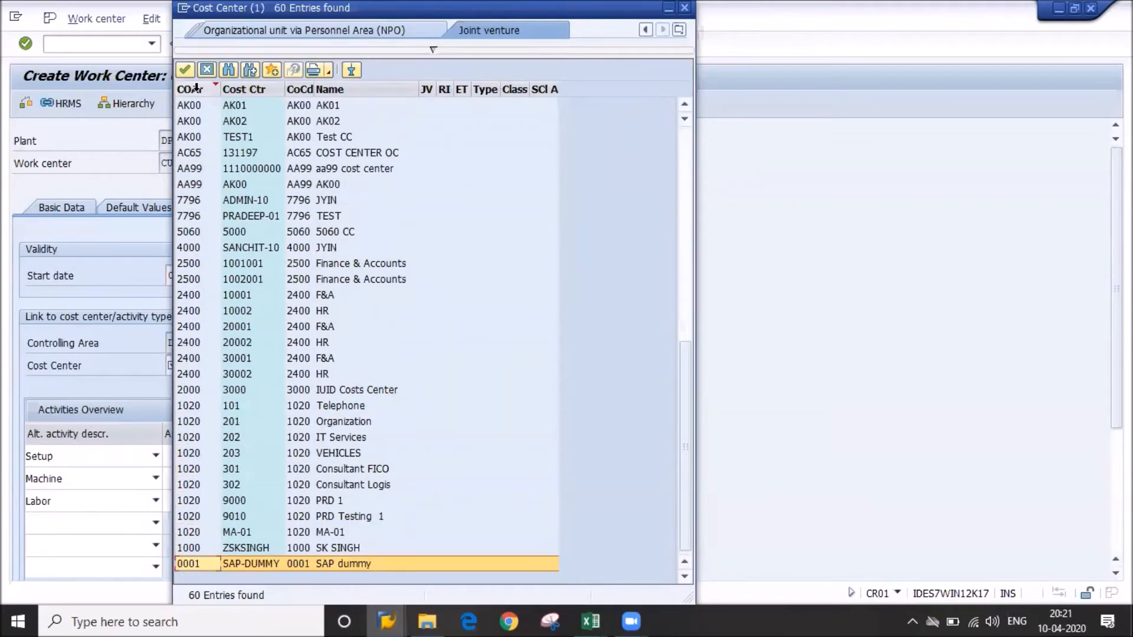
key(Up)
key(Up)
key(Up)
key(Up)
key(Up)
key(Up)
key(Up)
key(Up)
key(Up)
key(Up)
key(Up)
key(Up)
key(Up)
key(Up)
key(Up)
key(Up)
key(Up)
key(Up)
key(Up)
key(Up)
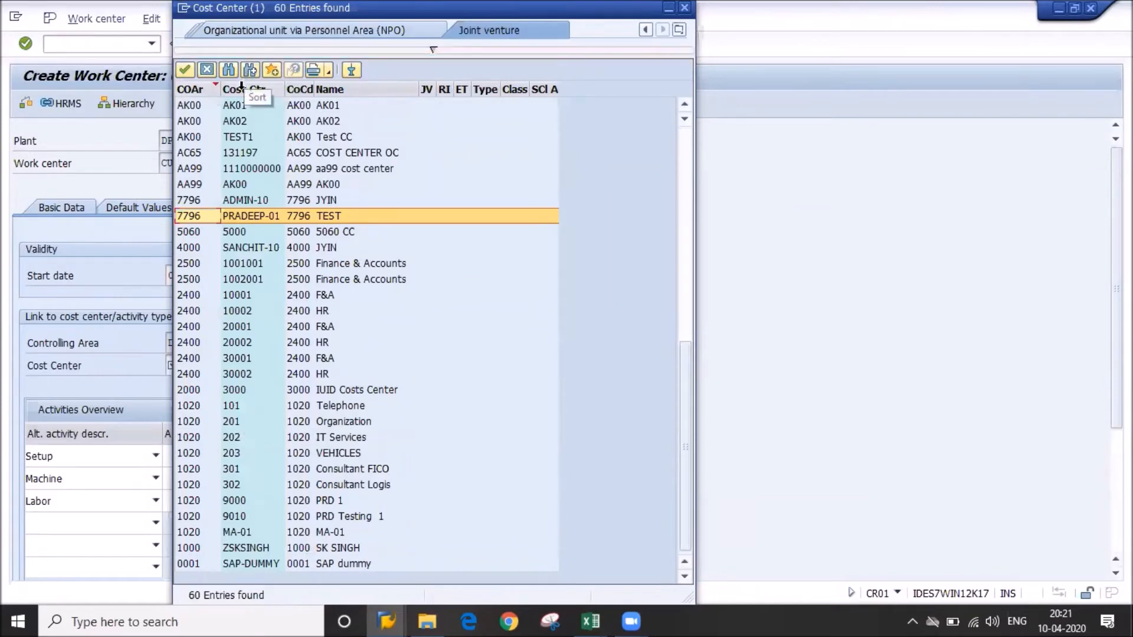
Sort the cost center list by company code, check the entries and close the list without choosing one
click(303, 87)
click(303, 87)
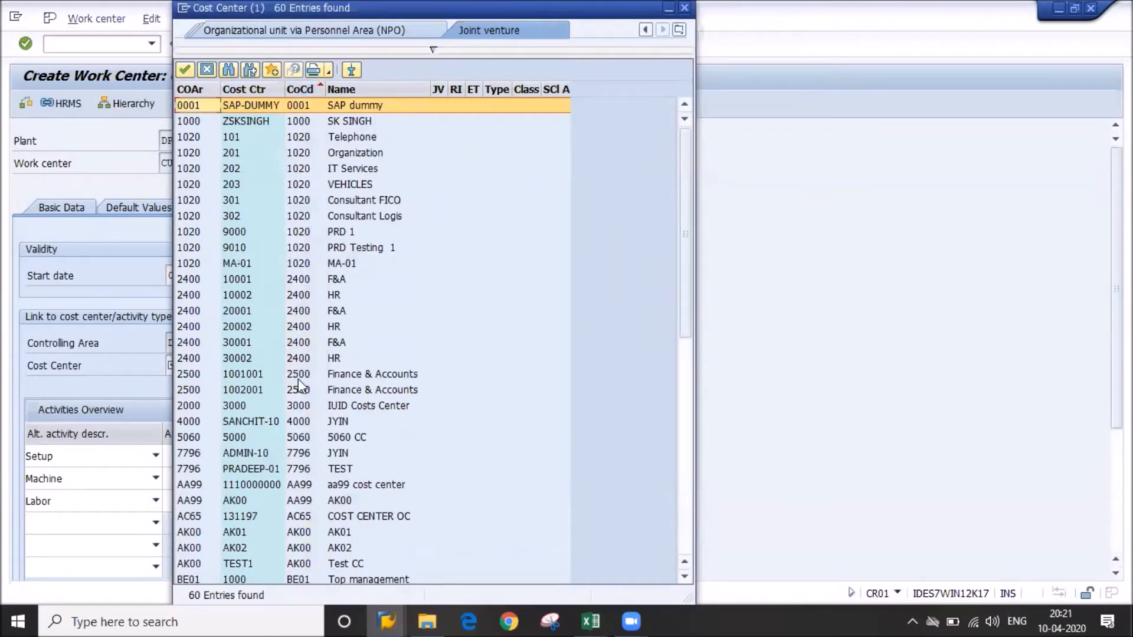
click(456, 200)
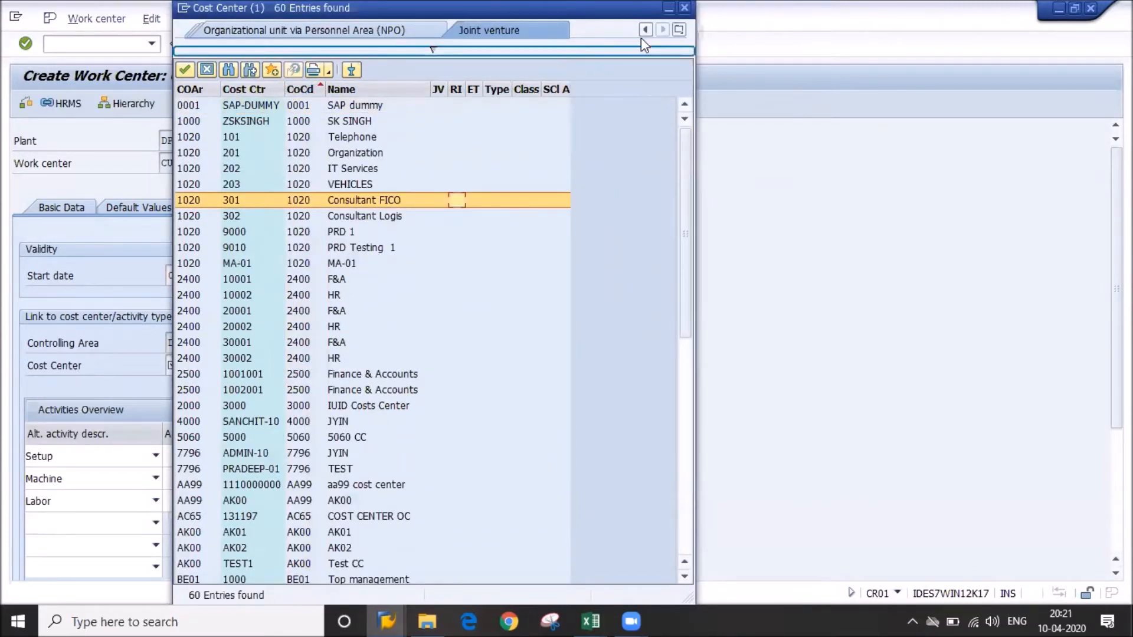
click(686, 8)
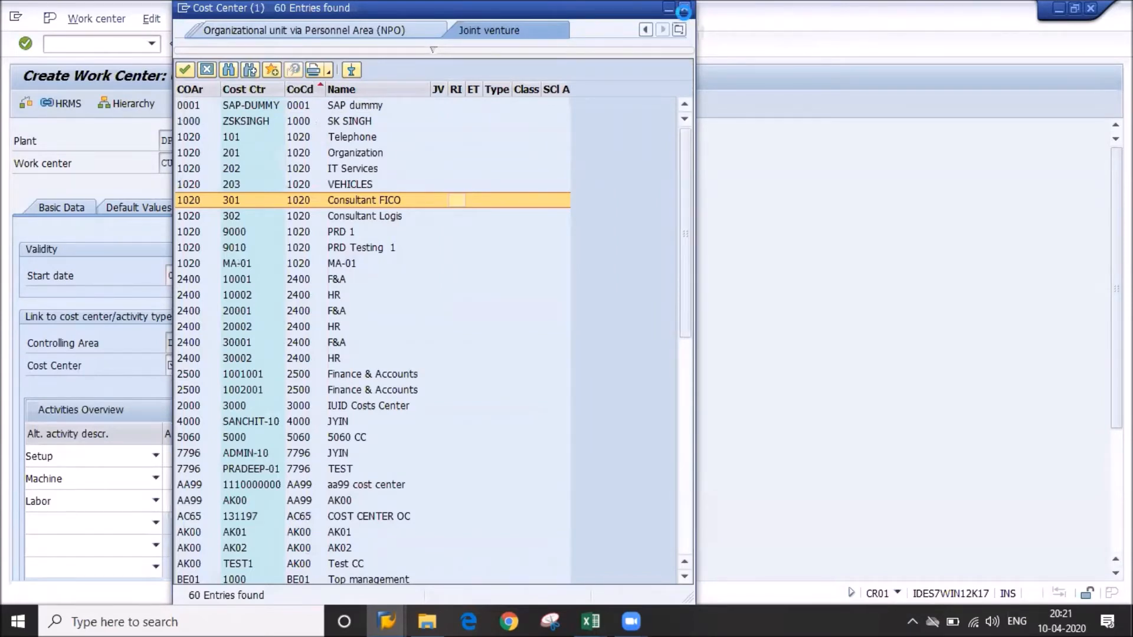
Set the cost center of the work center to 9000 and confirm the entry
click(198, 359)
text(9000)
key(Return)
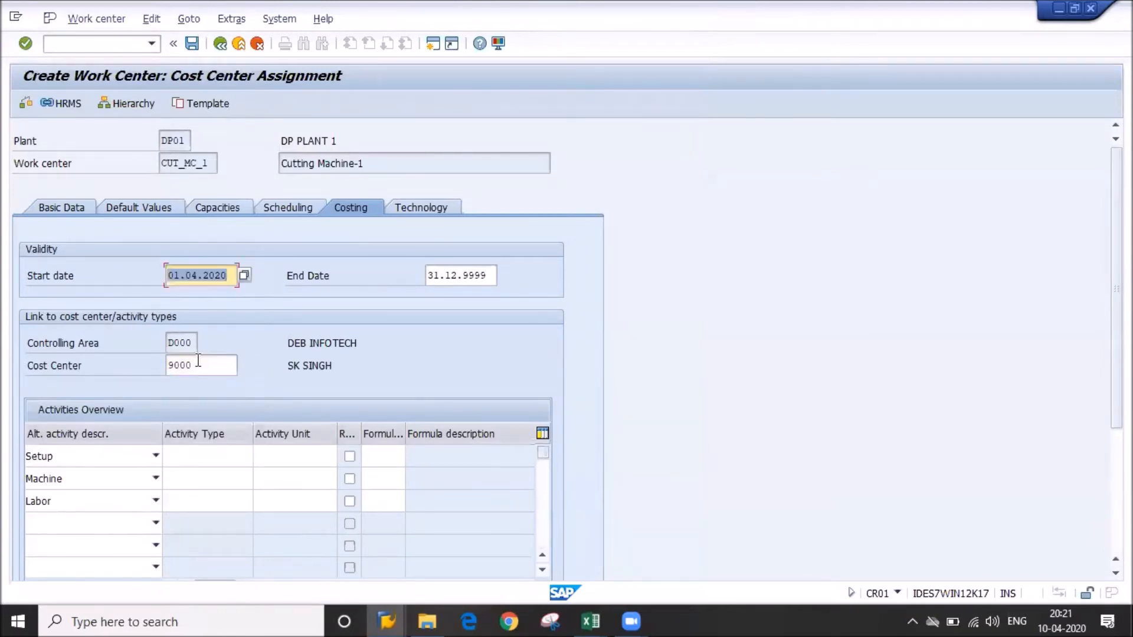
drag(198, 365, 132, 366)
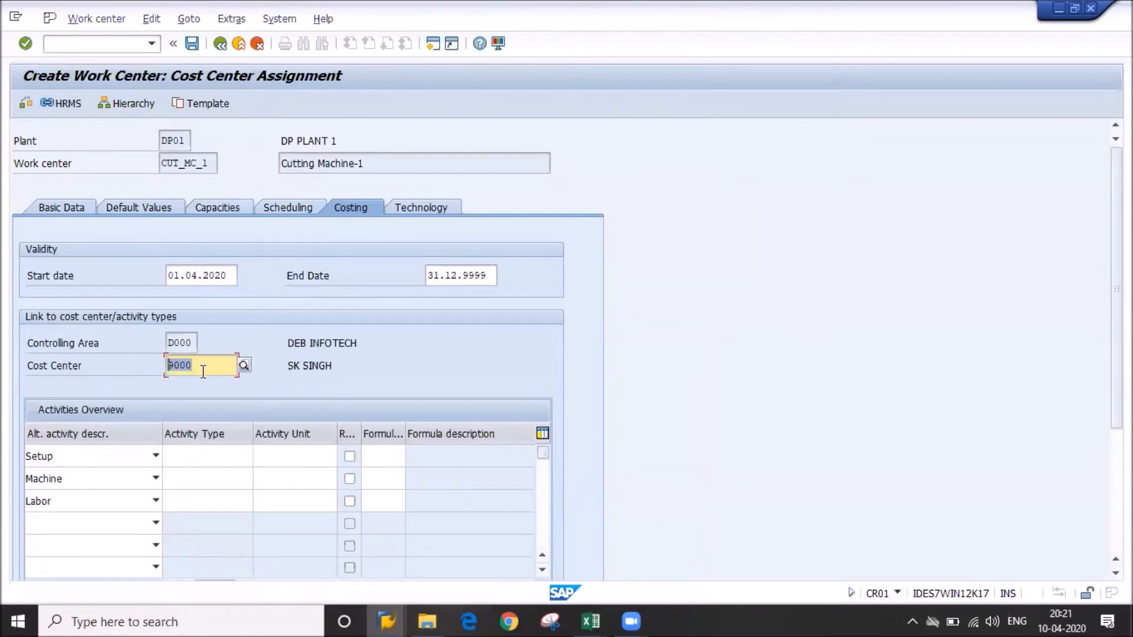
Save the new work center CUT_MC_1
click(193, 47)
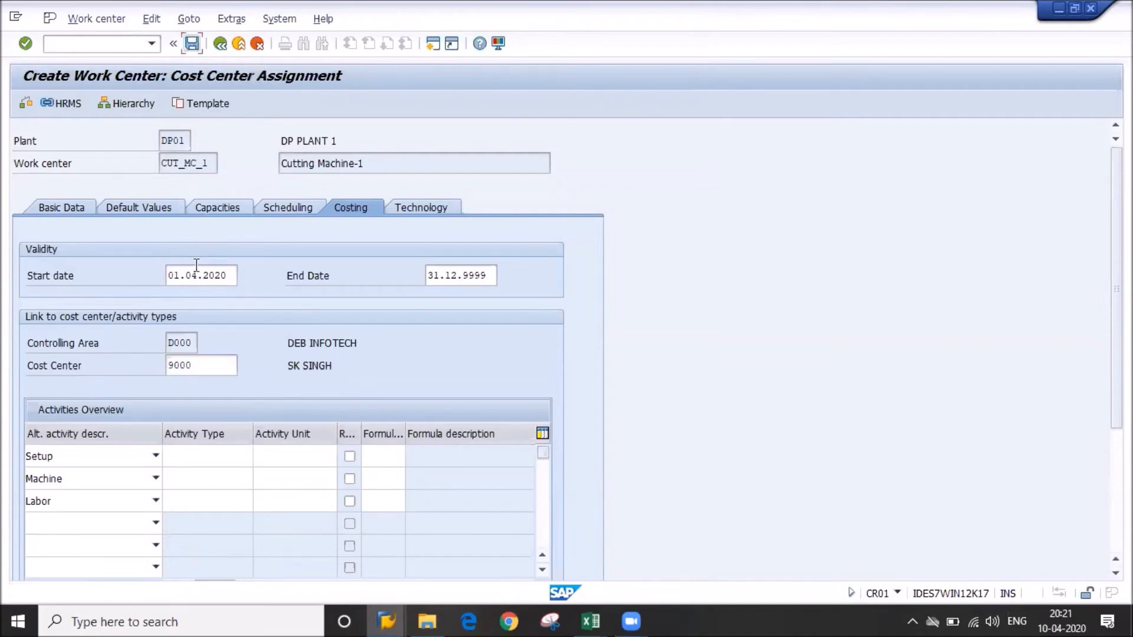
drag(198, 365, 156, 375)
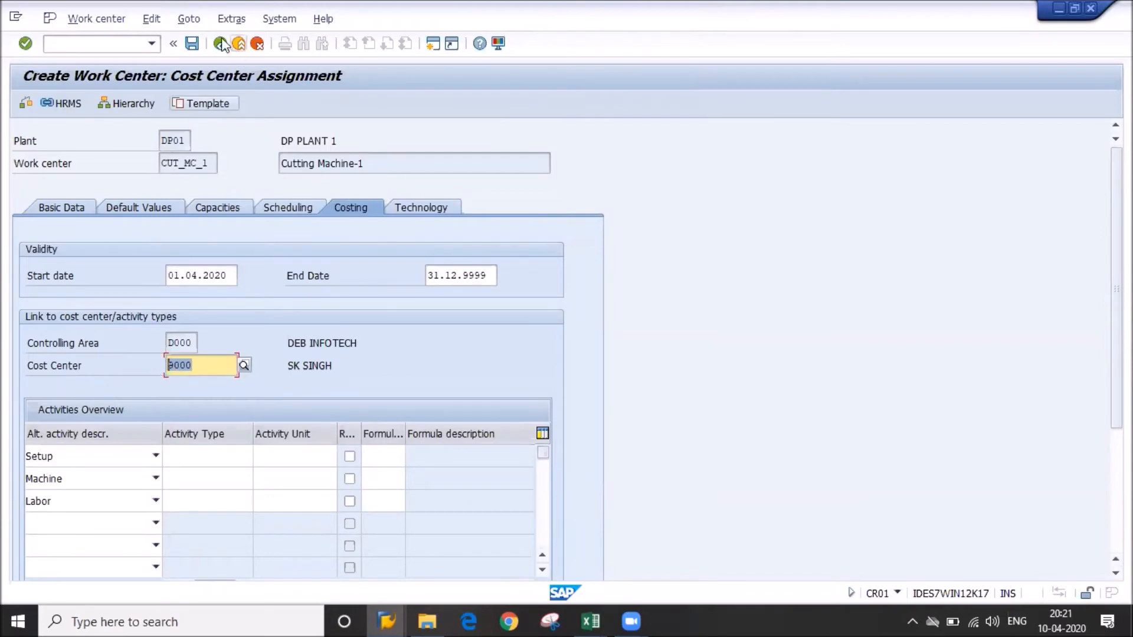
click(191, 44)
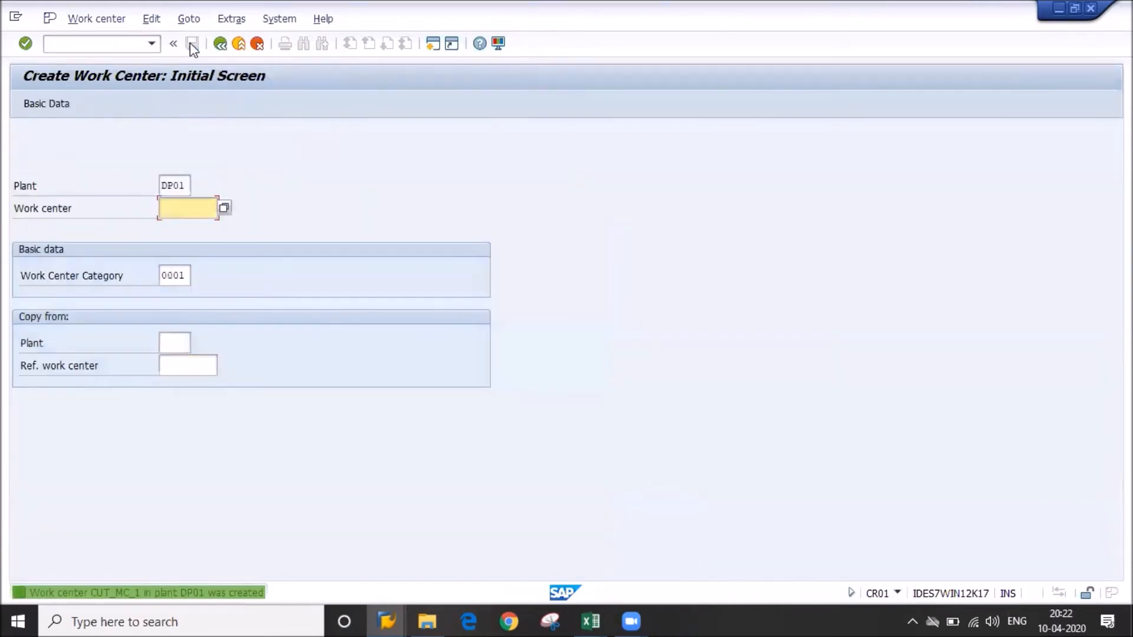
Open the details of the work center creation message and copy the full message text
click(189, 593)
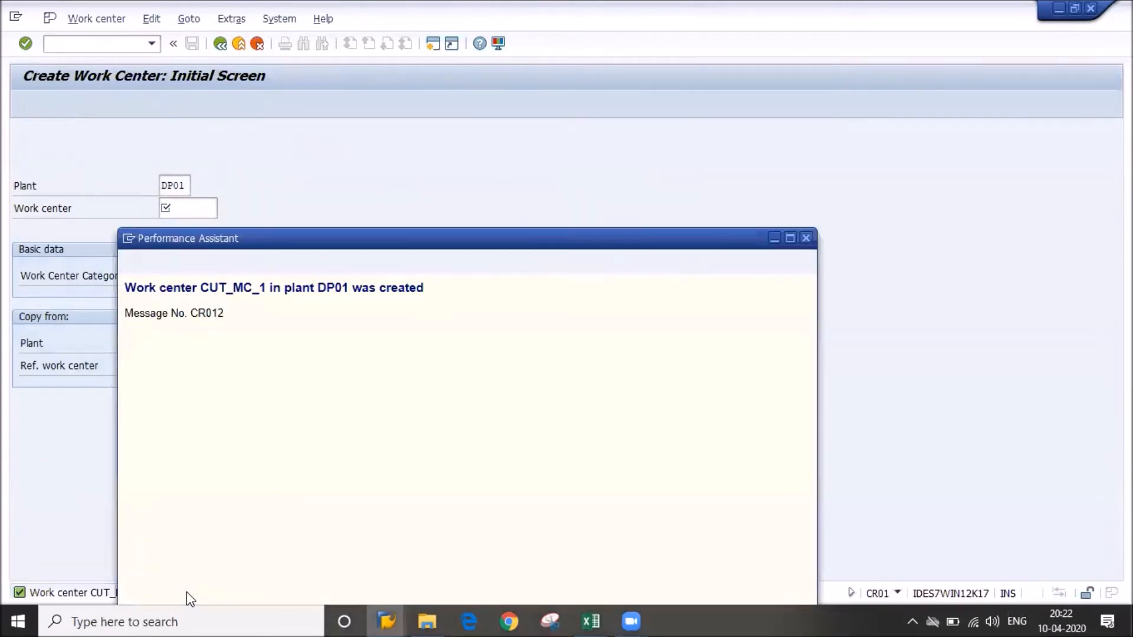
drag(203, 288, 269, 290)
triple_click(268, 291)
key(ctrl+c)
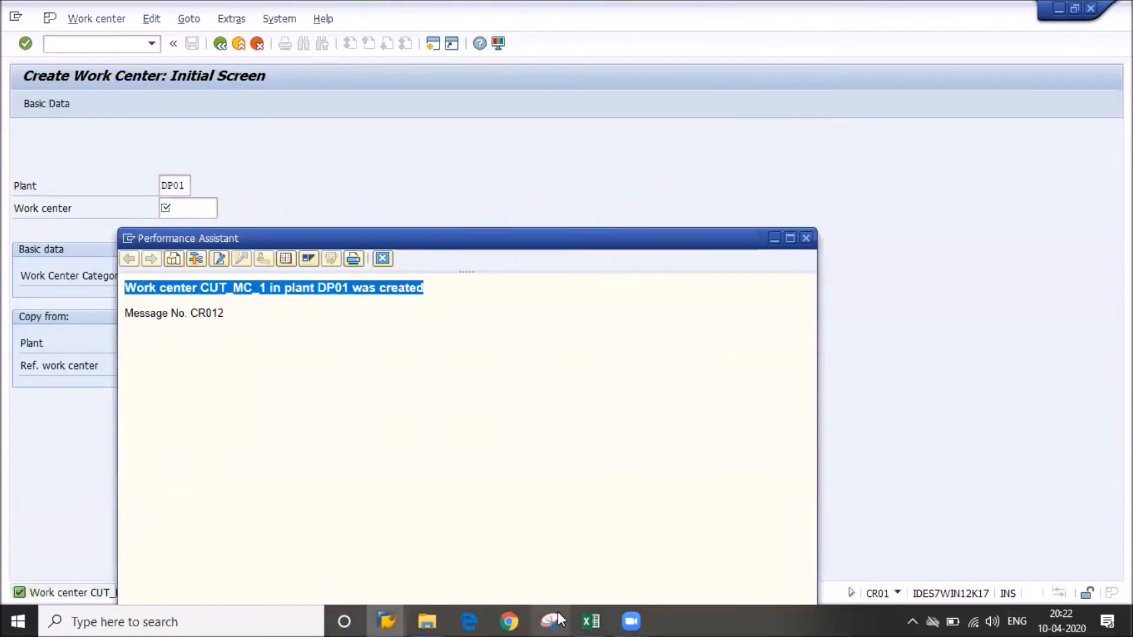
Switch to the BOM Master Data Updates workbook, add a new sheet, paste the message into D1 and fit column D to it
click(590, 621)
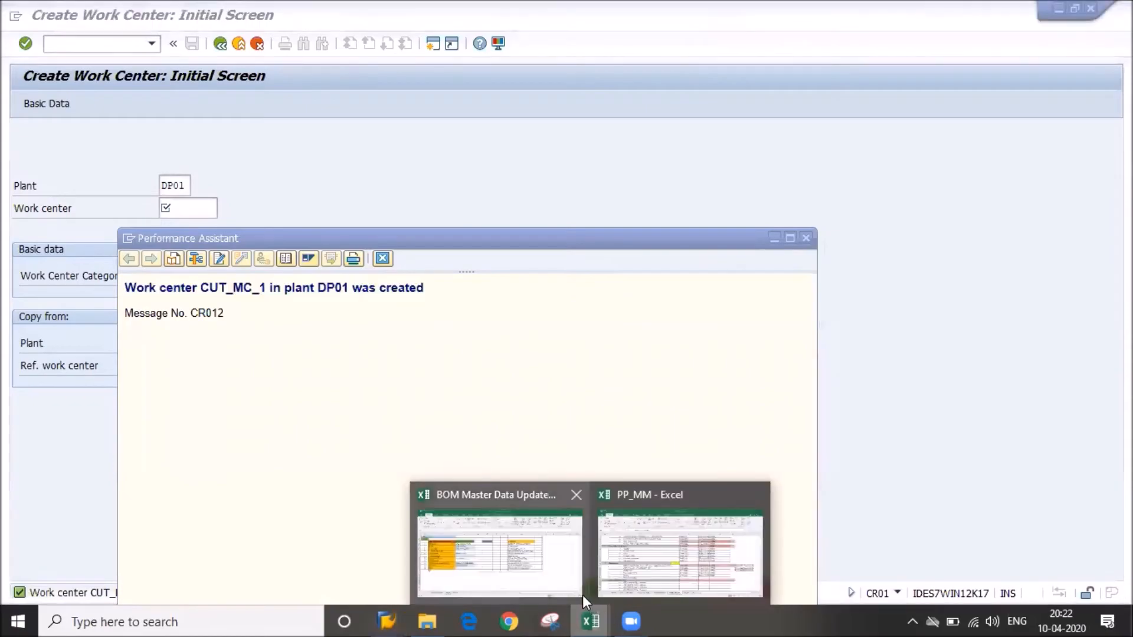
click(555, 584)
click(257, 576)
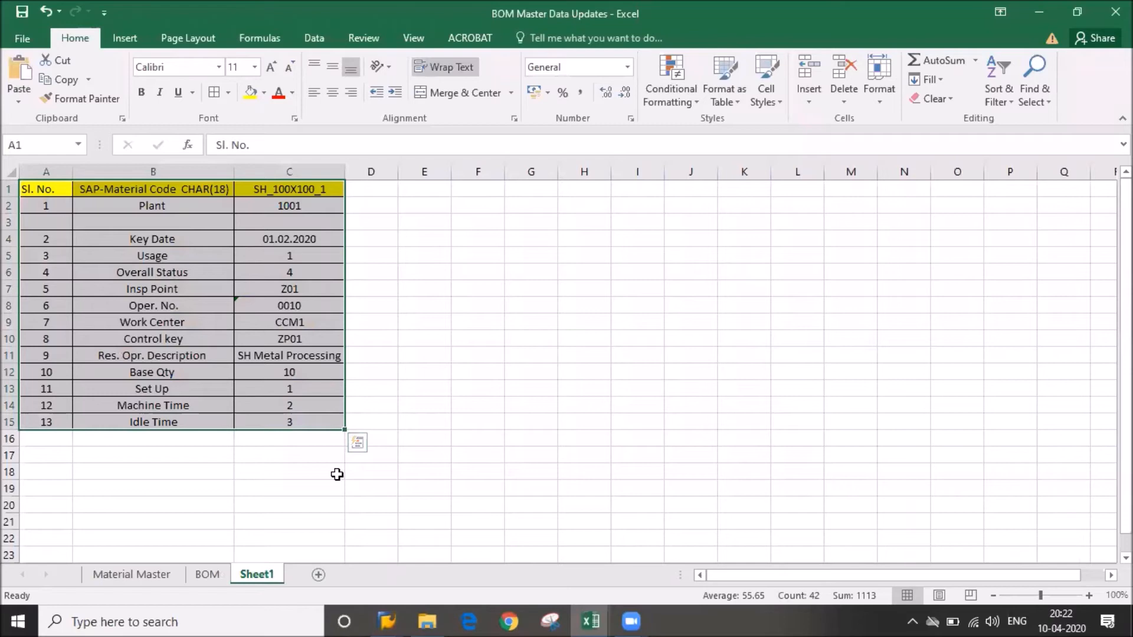
click(318, 575)
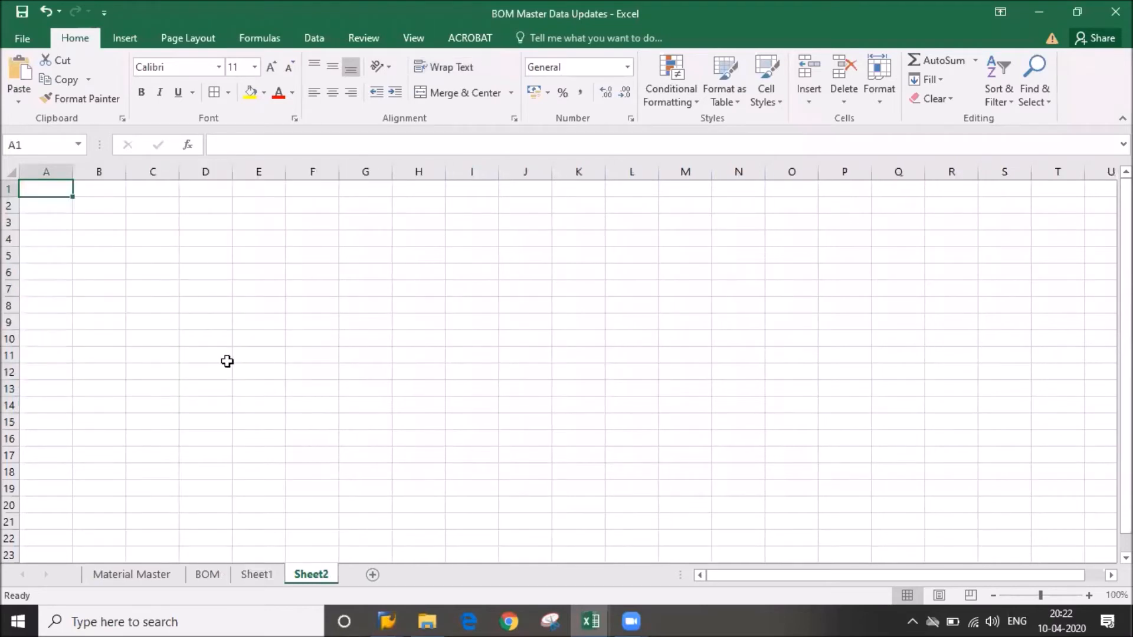
click(202, 189)
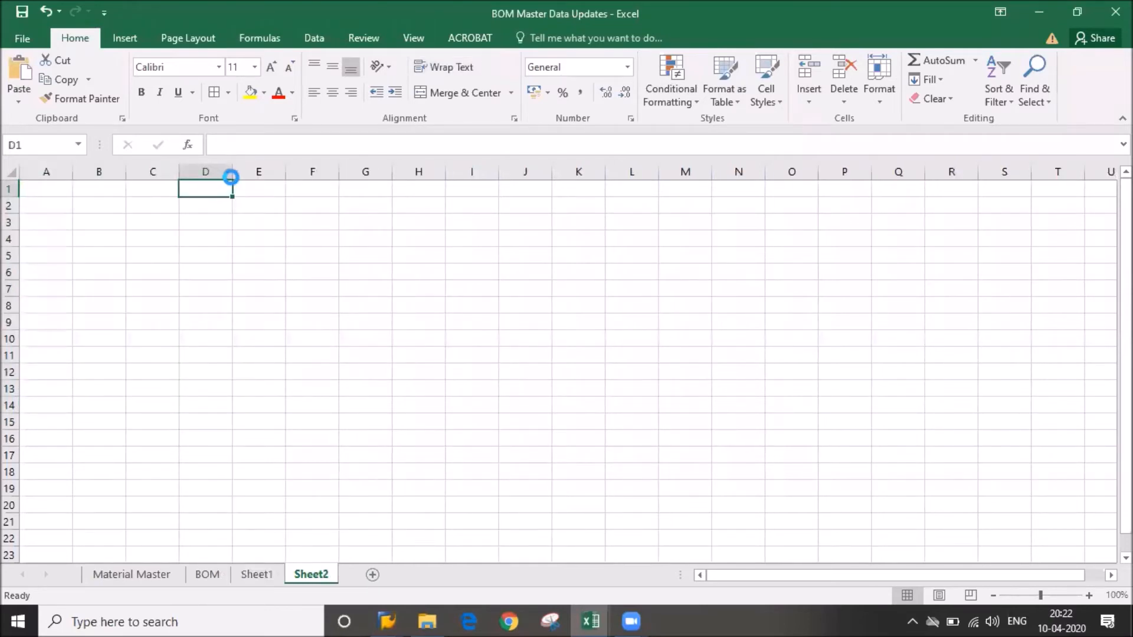
key(ctrl+v)
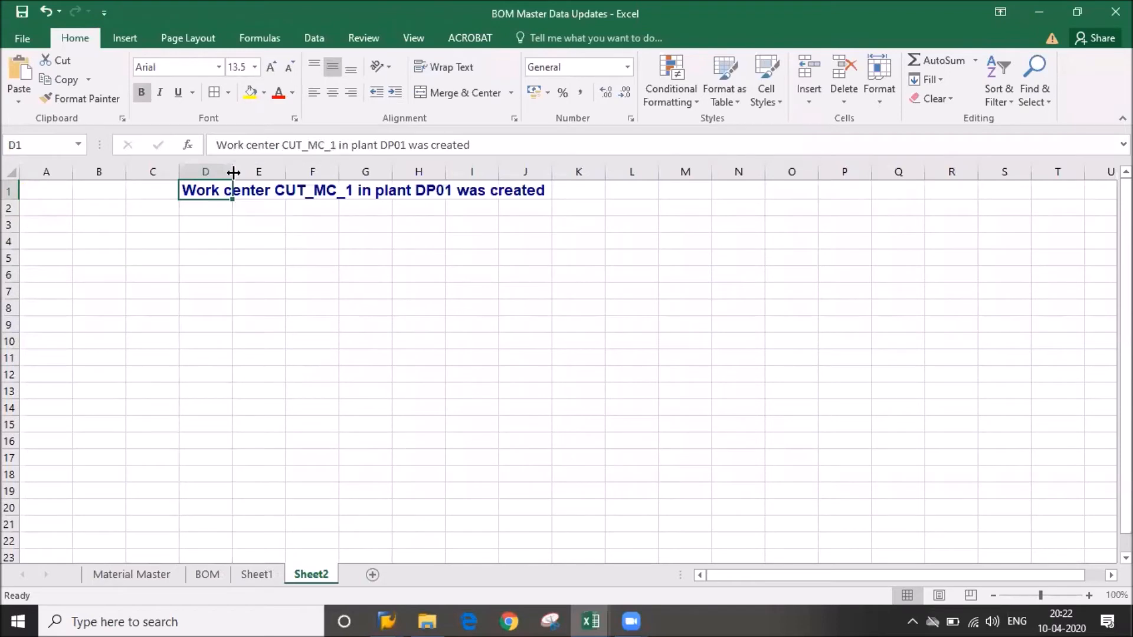
double_click(234, 172)
click(233, 171)
Trim the text in D1 to only the work center name CUT_MC_1
click(275, 190)
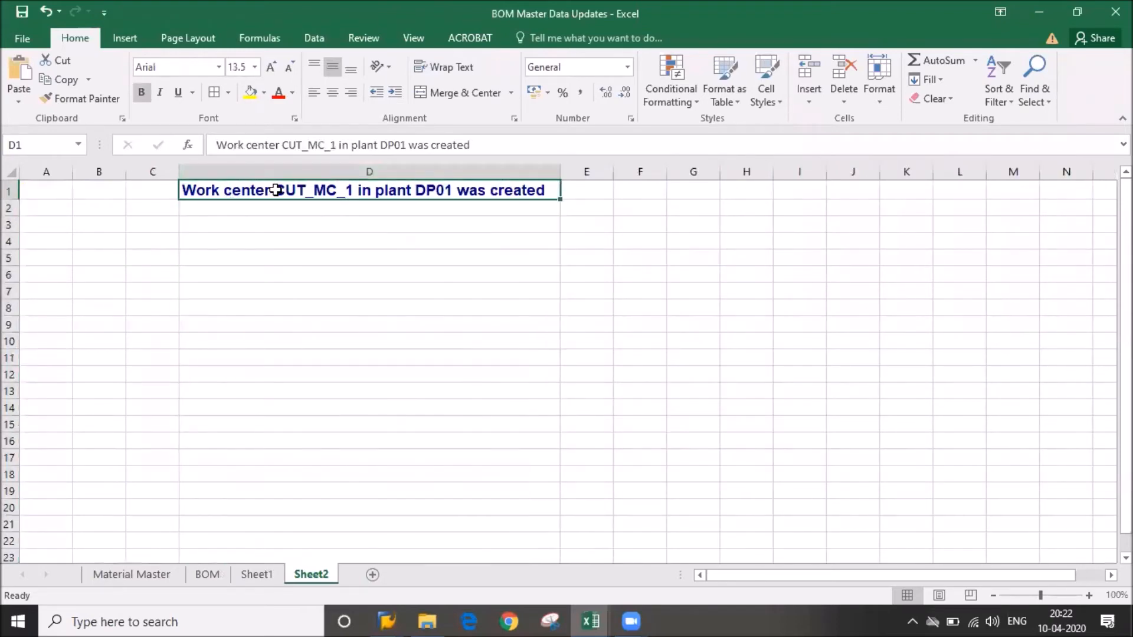
double_click(275, 190)
drag(275, 190, 165, 187)
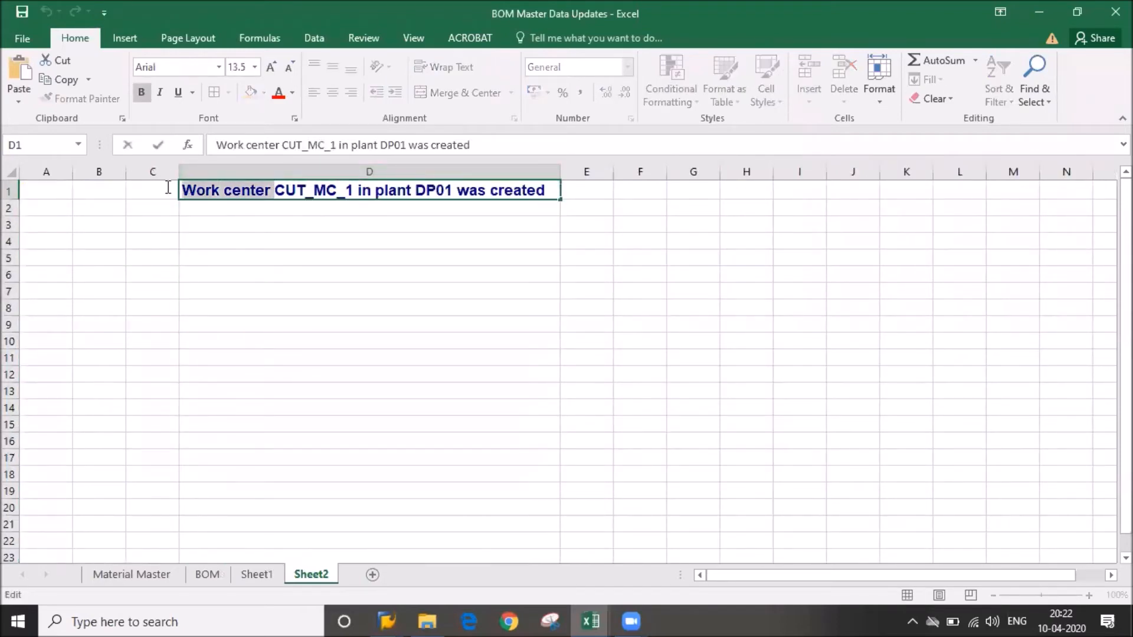
key(Delete)
key(Delete)
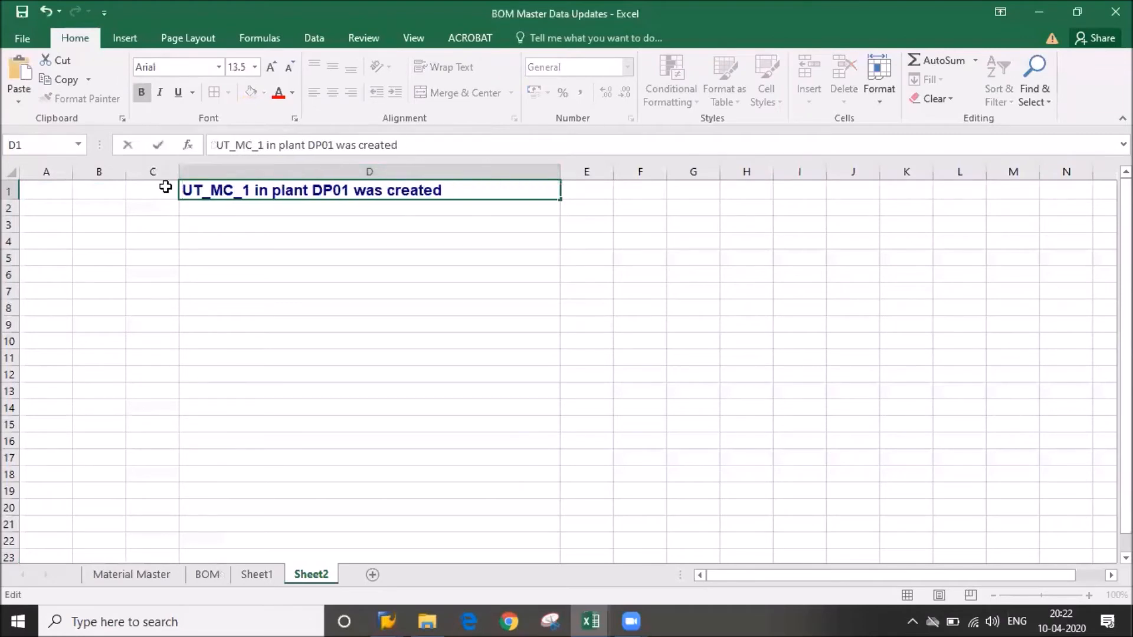
text(C)
key(Left)
key(Delete)
key(Delete)
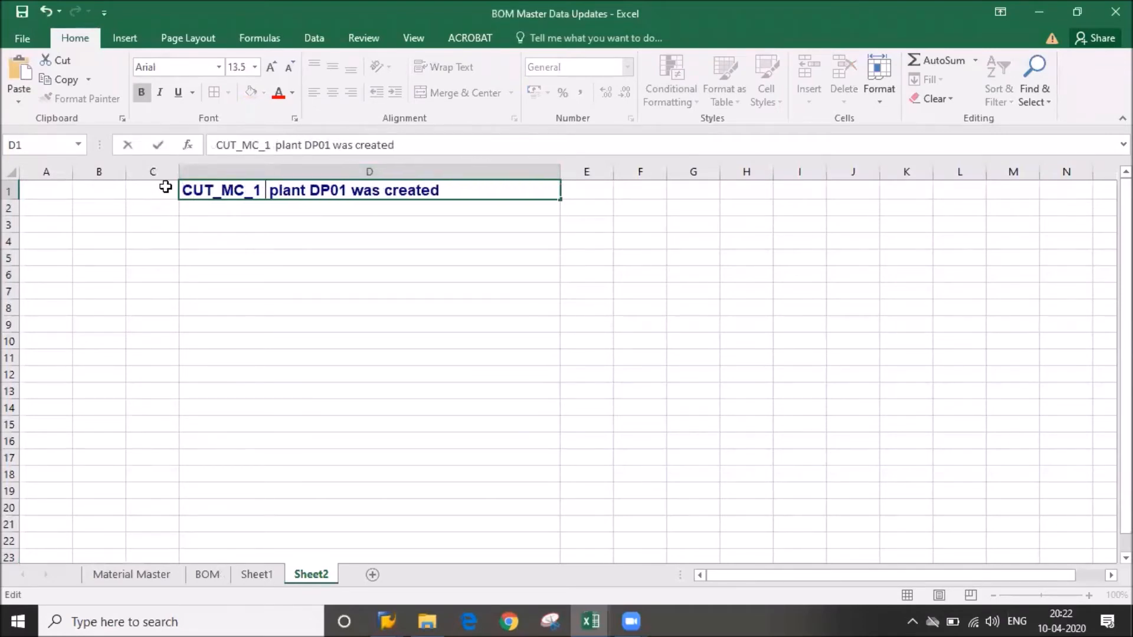
key(Delete)
key(Delete)
key(Delete)
key(Delete)
key(Delete)
key(Delete)
key(Delete)
key(Delete)
key(Delete)
key(Delete)
key(Delete)
key(Delete)
key(Delete)
key(Delete)
key(Delete)
key(Delete)
key(Delete)
key(Delete)
key(Delete)
key(Delete)
Enter plant DP01 in cell C1 beside the work center name
click(165, 187)
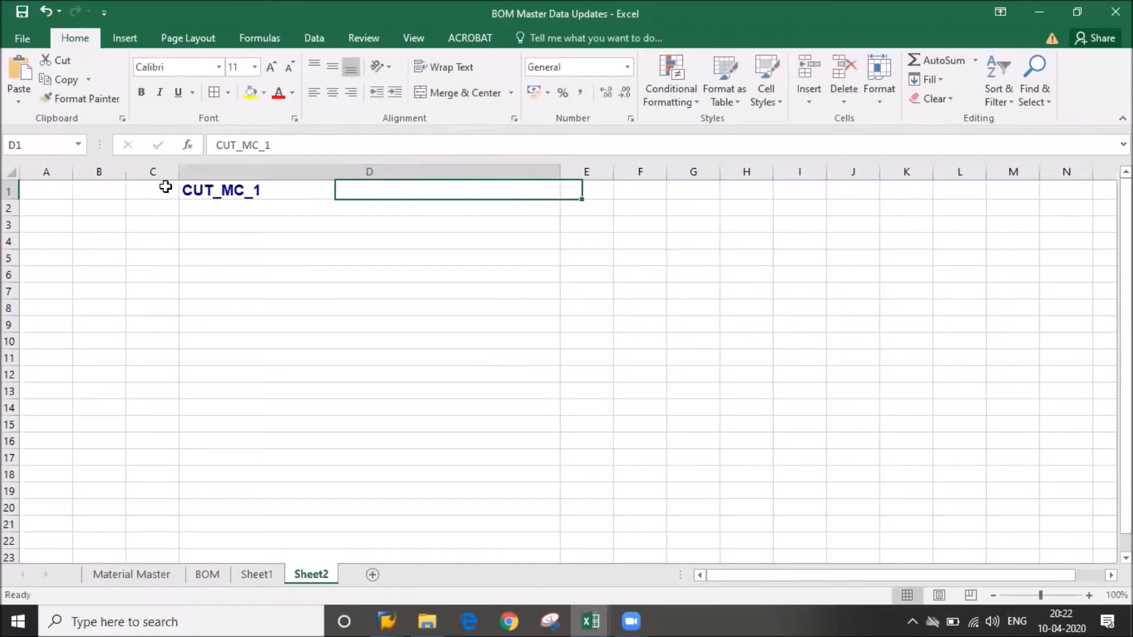
text(DP01)
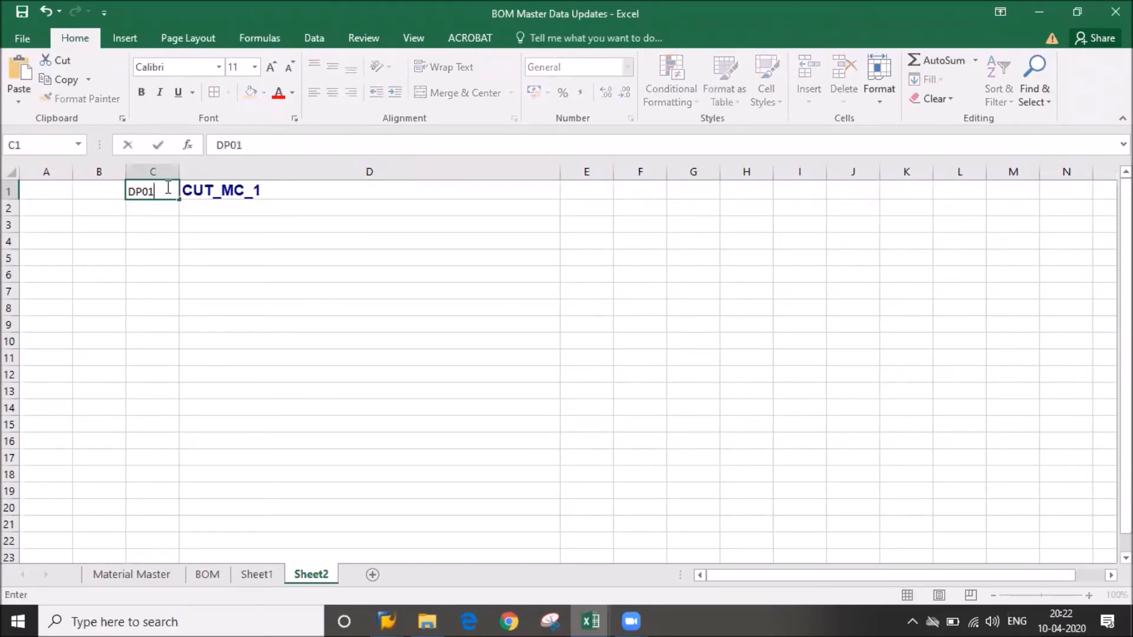
key(Return)
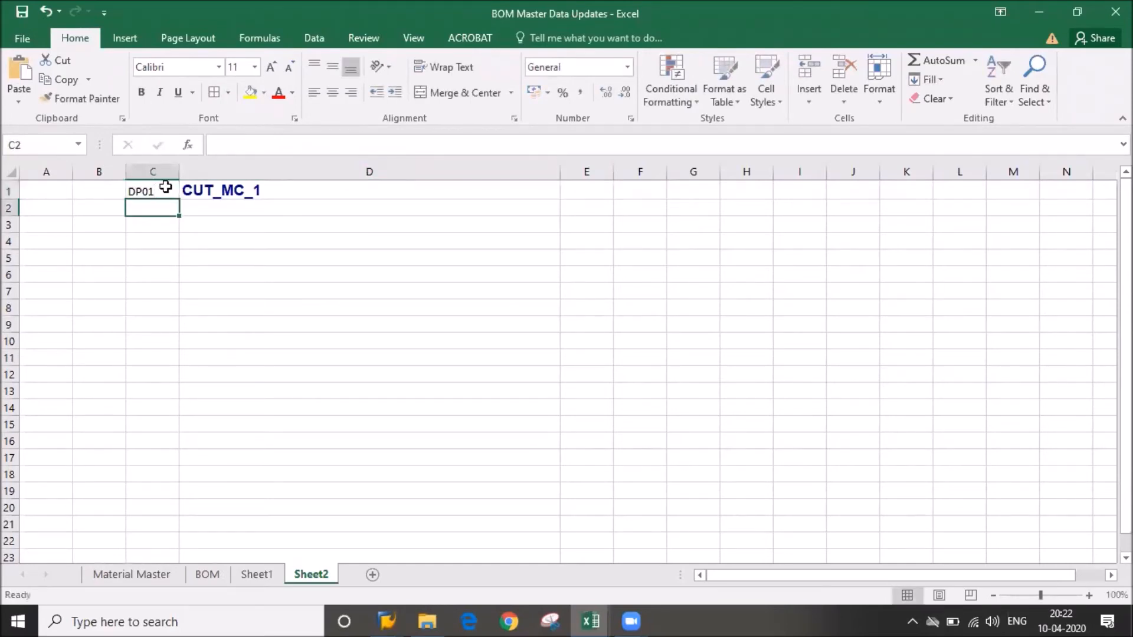
Return to SAP, leave work center creation and display work center CUT_MC_1 of plant DP01 with transaction CR03
click(388, 620)
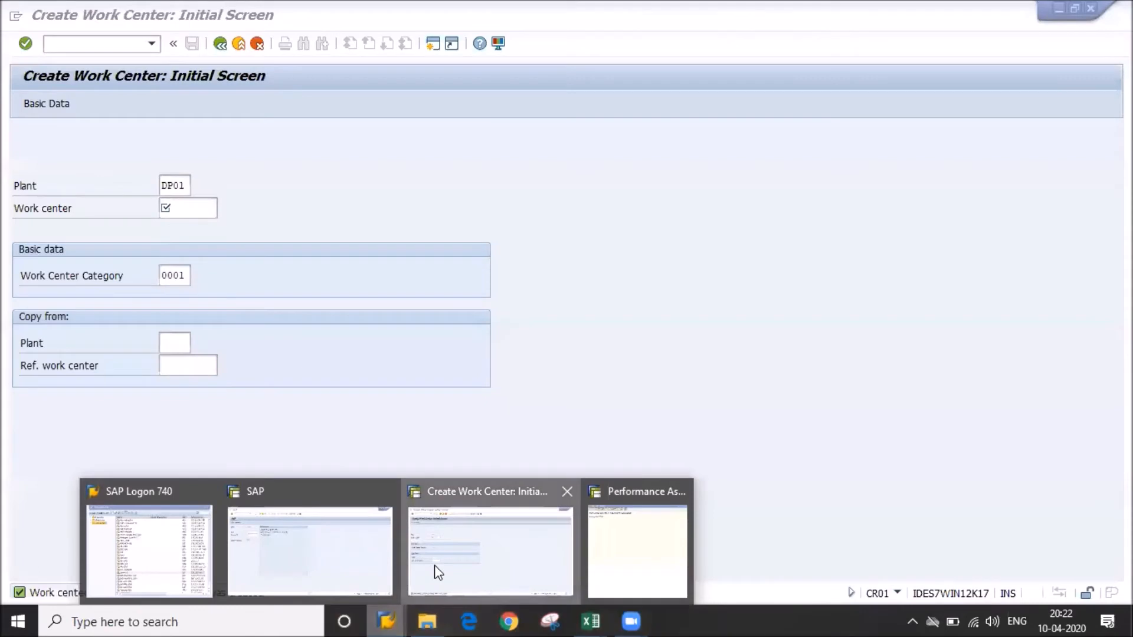
click(435, 571)
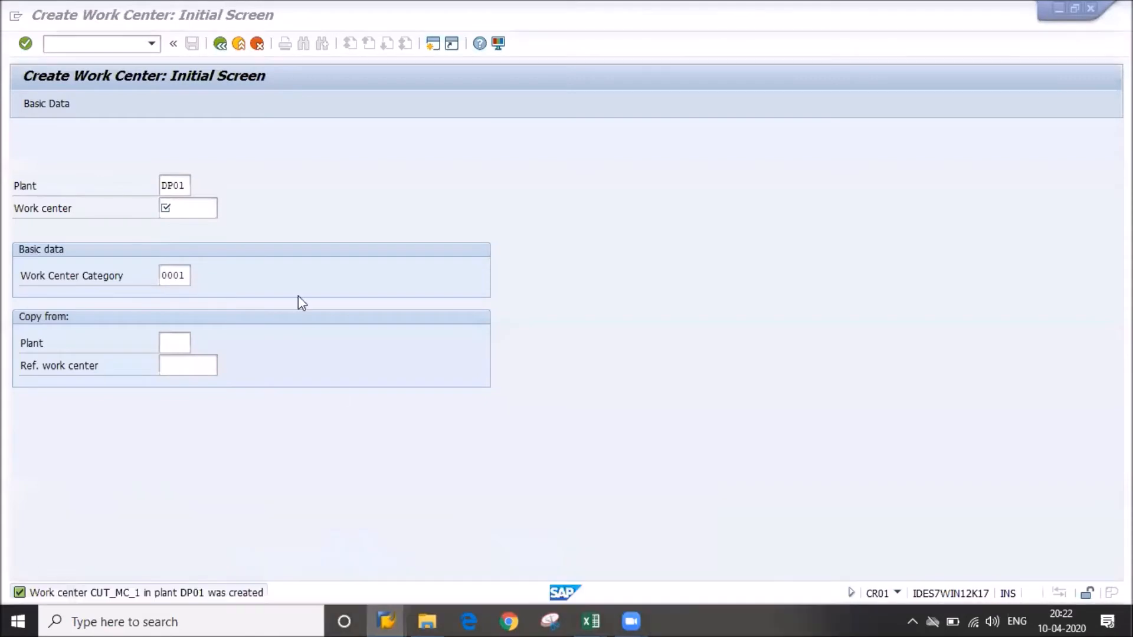
click(219, 44)
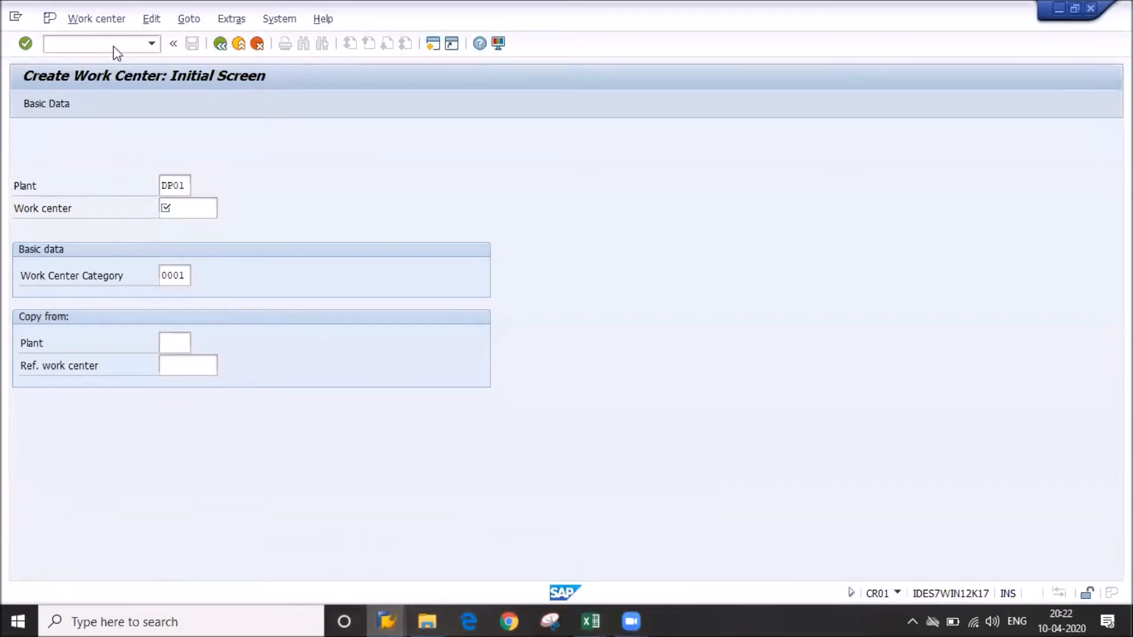
text(cr03)
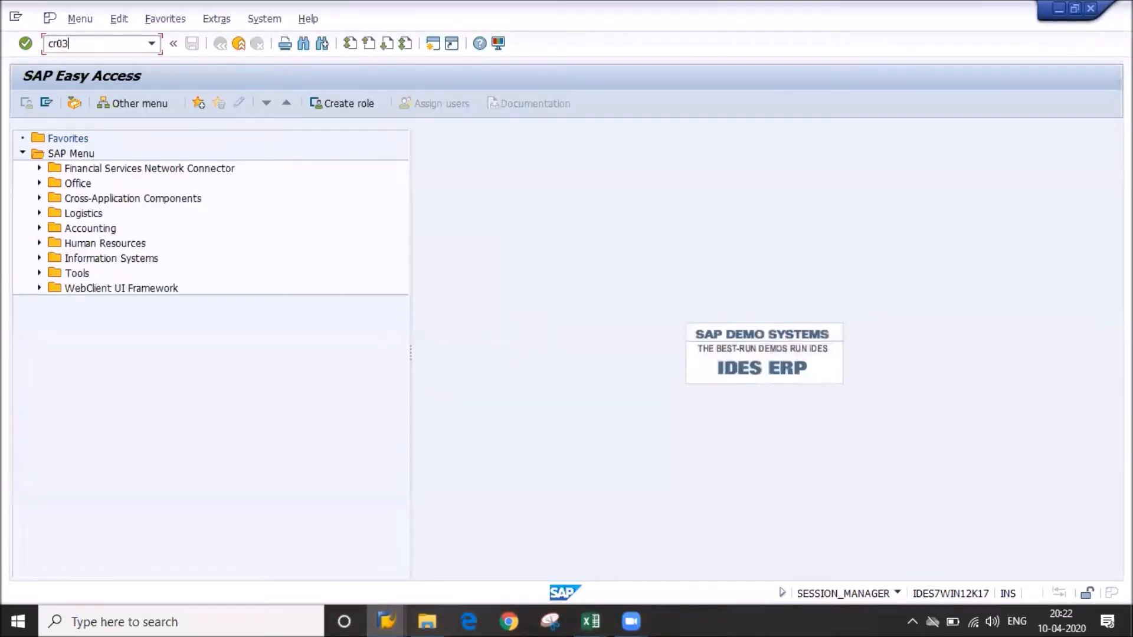
key(Return)
key(Return)
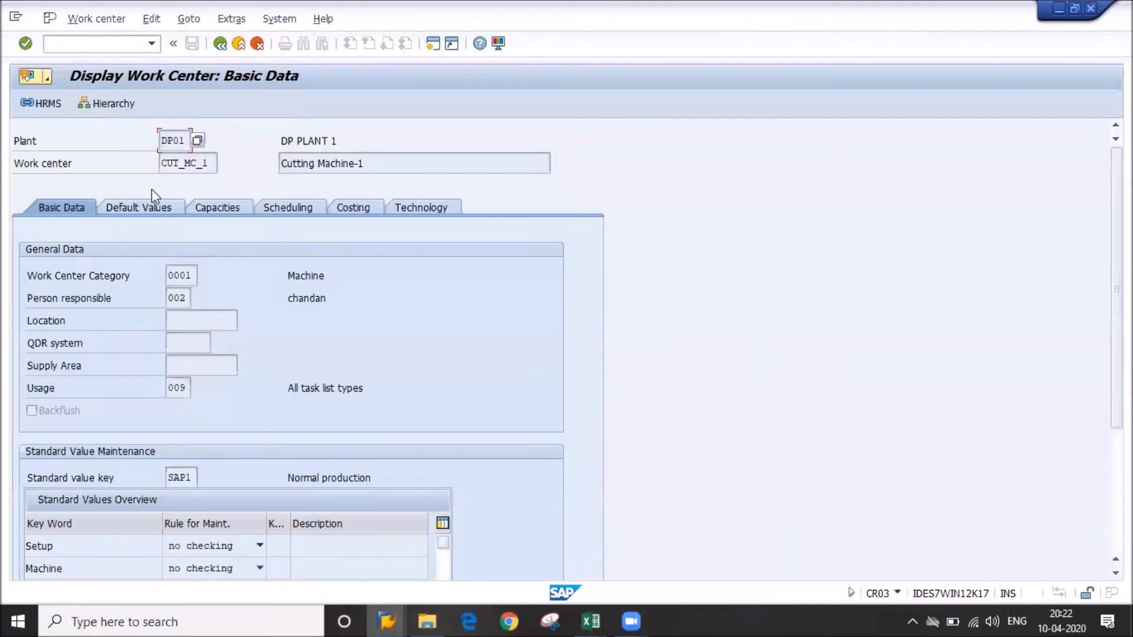
Review the work center's default values, capacities, scheduling and costing data
click(147, 208)
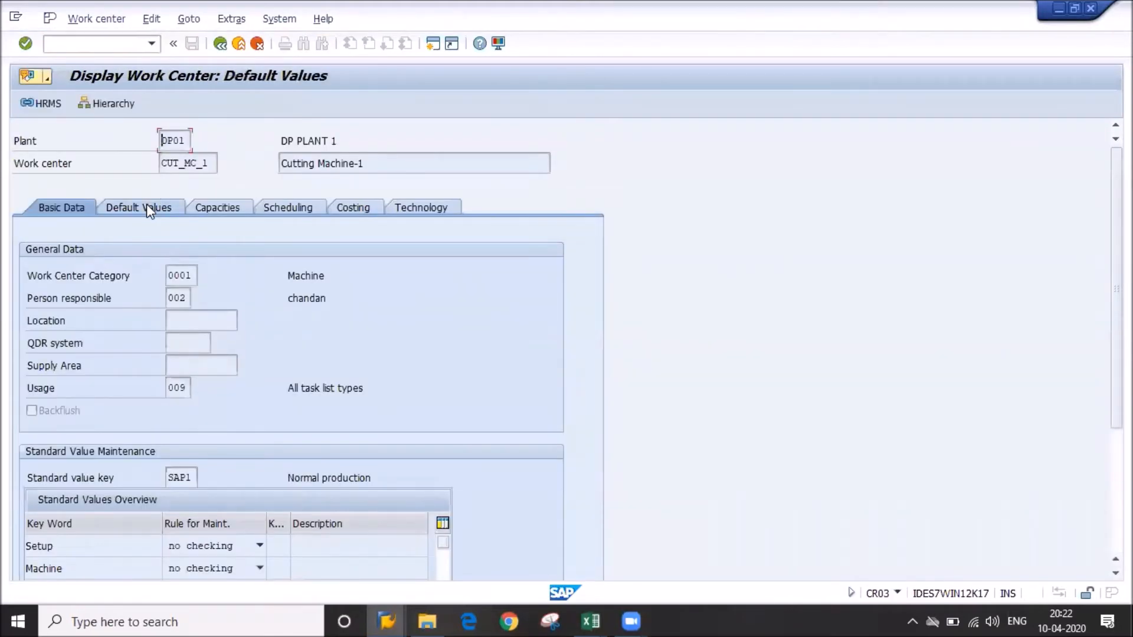
click(225, 214)
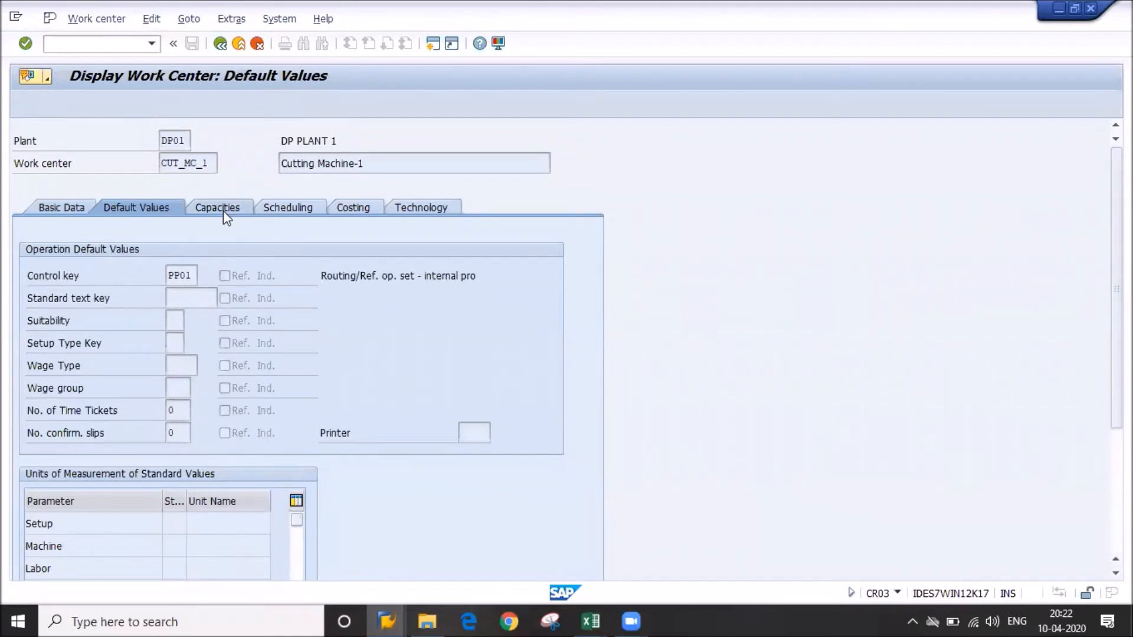
click(284, 213)
click(361, 211)
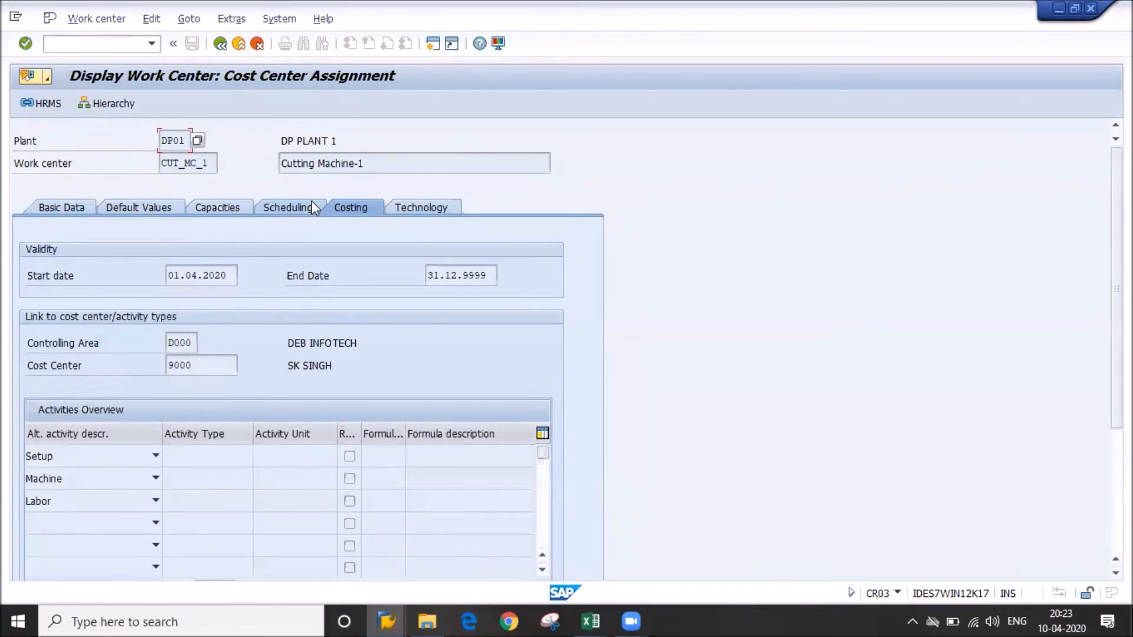
Examine the setup and processing formulas in the capacity overview of CUT_MC_1
click(217, 208)
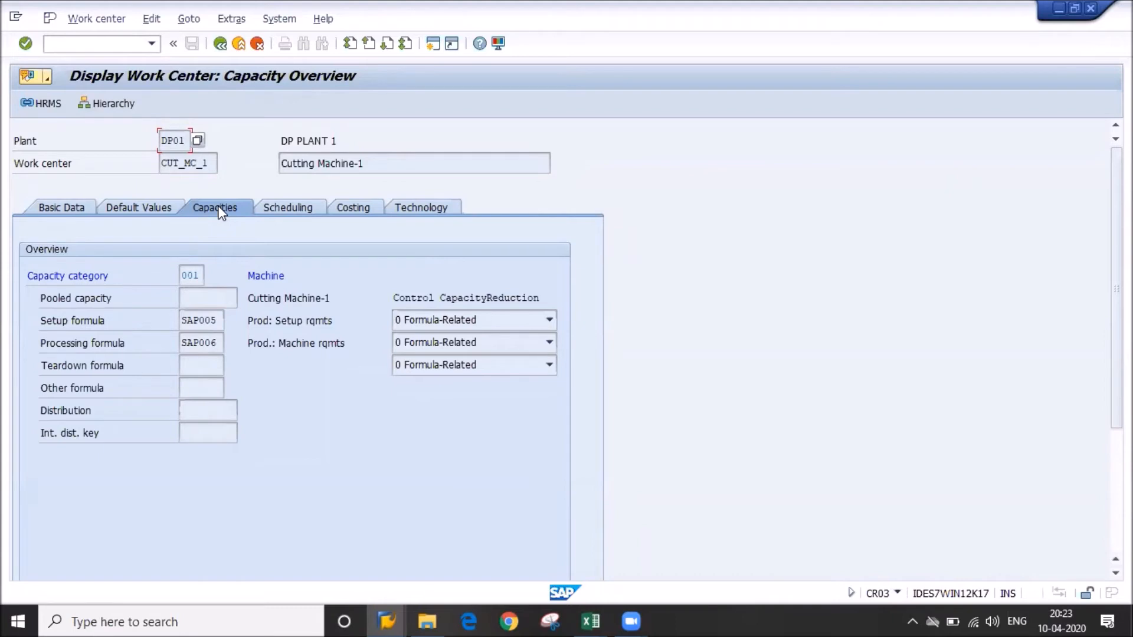
drag(248, 320, 334, 319)
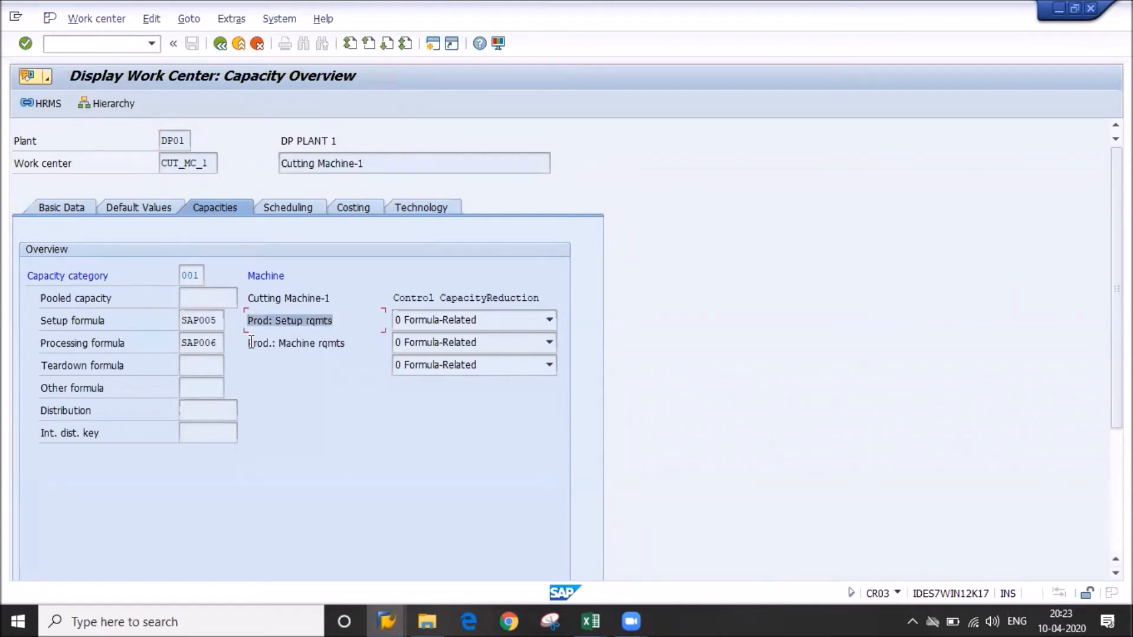
drag(249, 342, 348, 341)
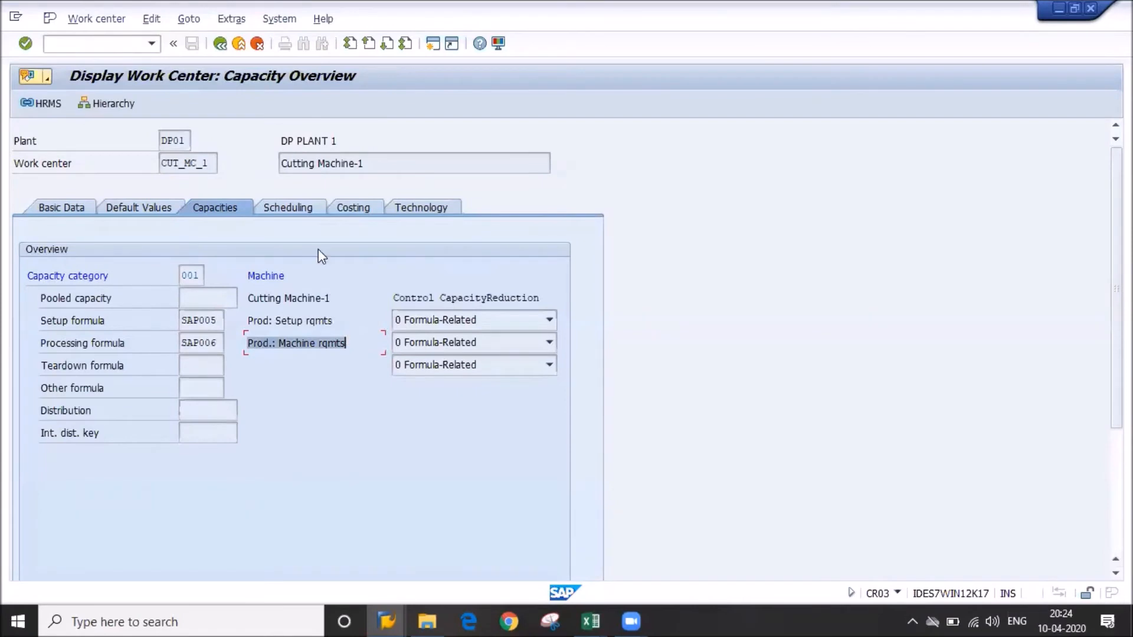
Check the scheduling data, then examine the costing activity types for setup, machine and labor
click(311, 213)
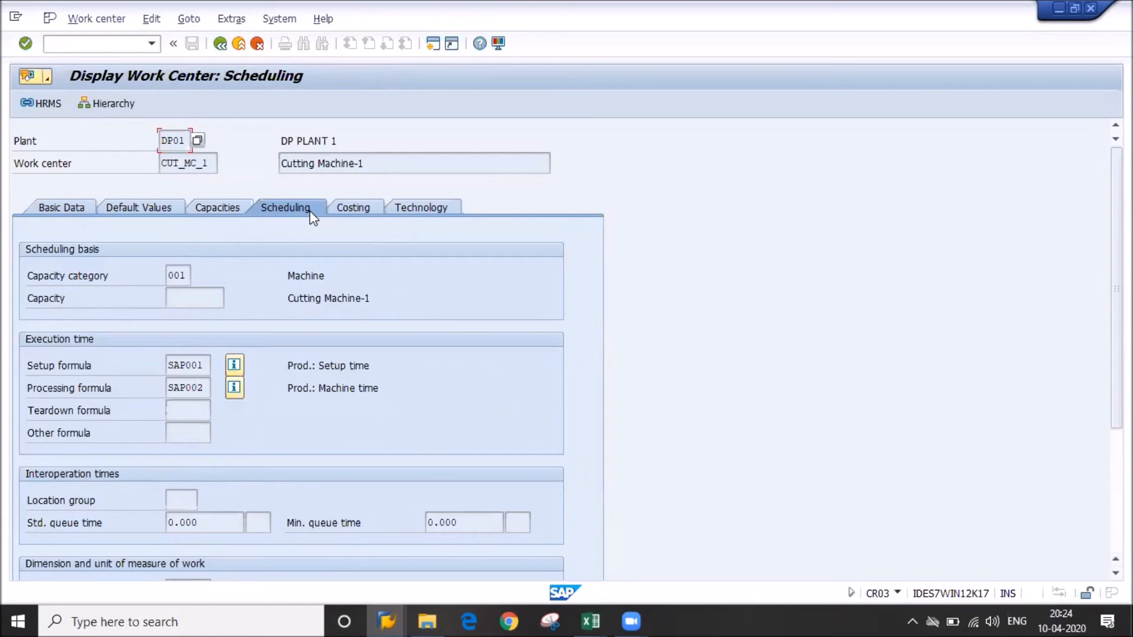
click(366, 209)
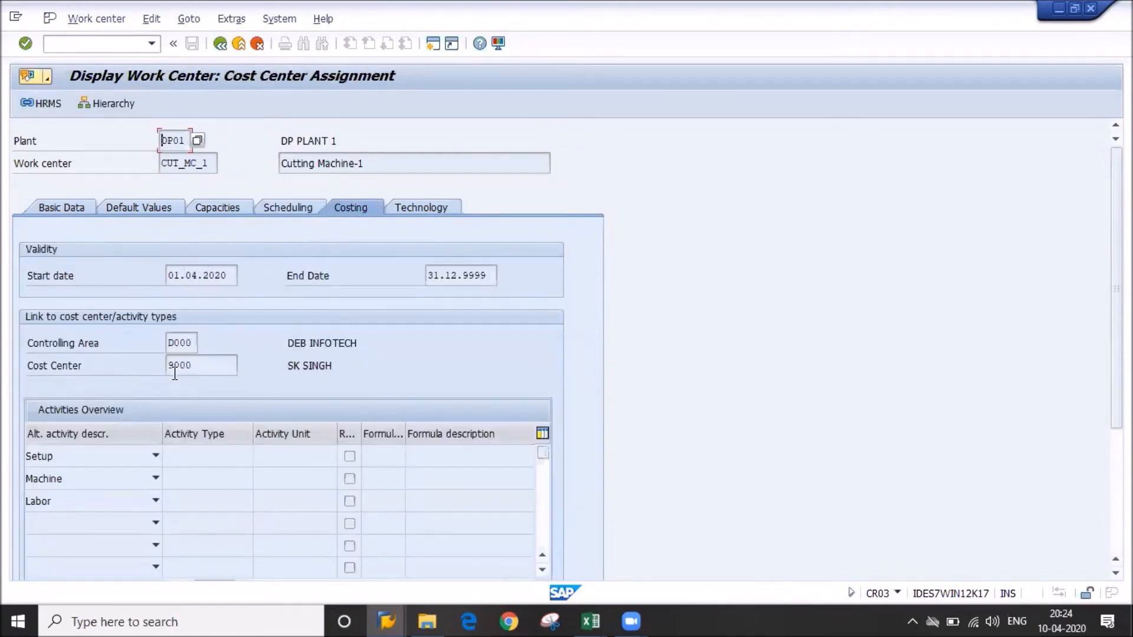
click(203, 452)
click(190, 480)
click(186, 501)
click(197, 476)
click(203, 459)
click(198, 484)
click(195, 502)
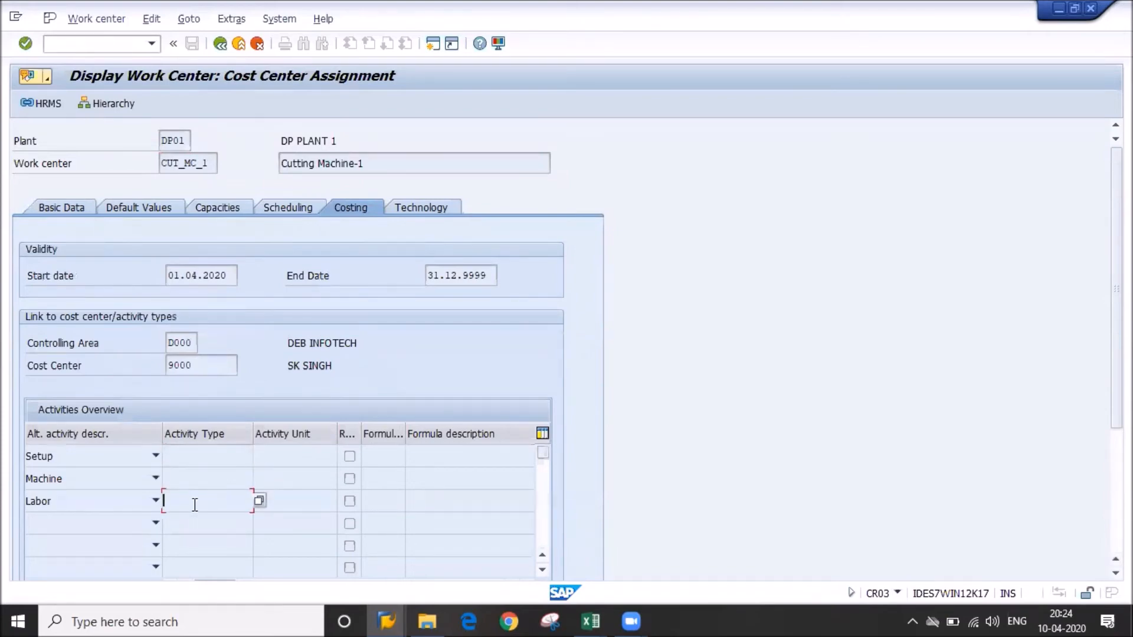
Leave the work center display and start routing creation with transaction CA01
click(220, 45)
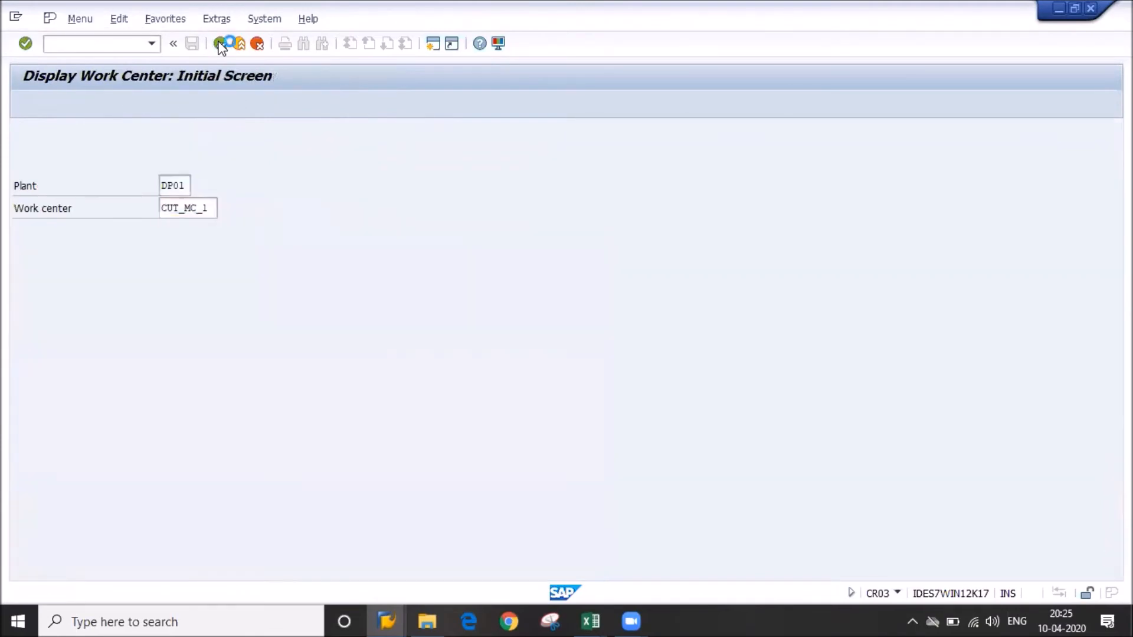
click(220, 45)
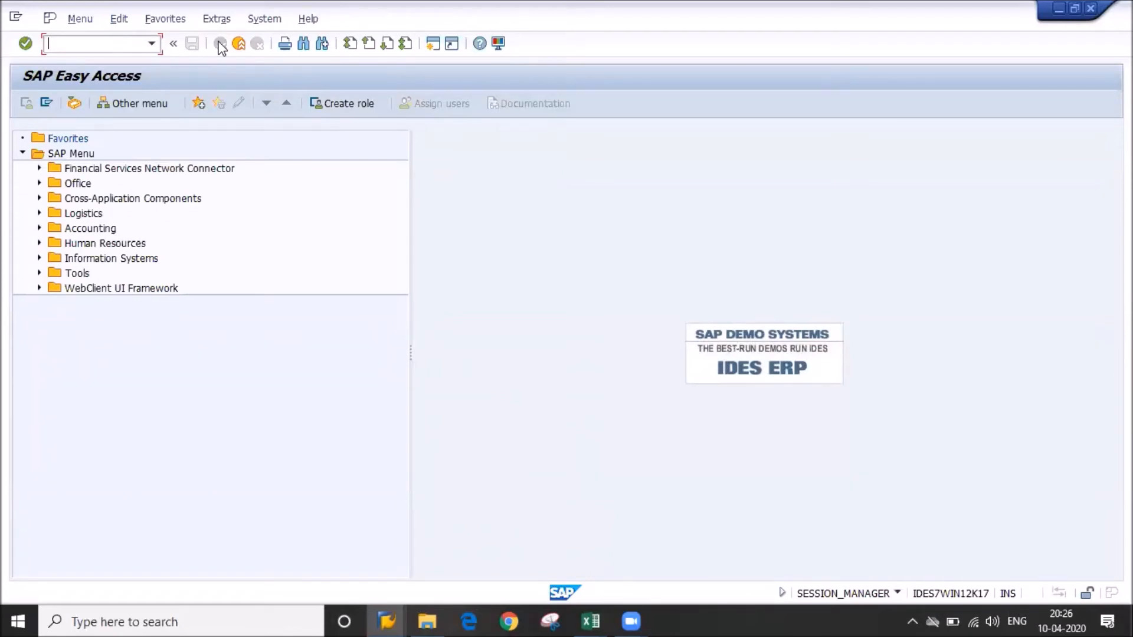
text(ca01)
key(Return)
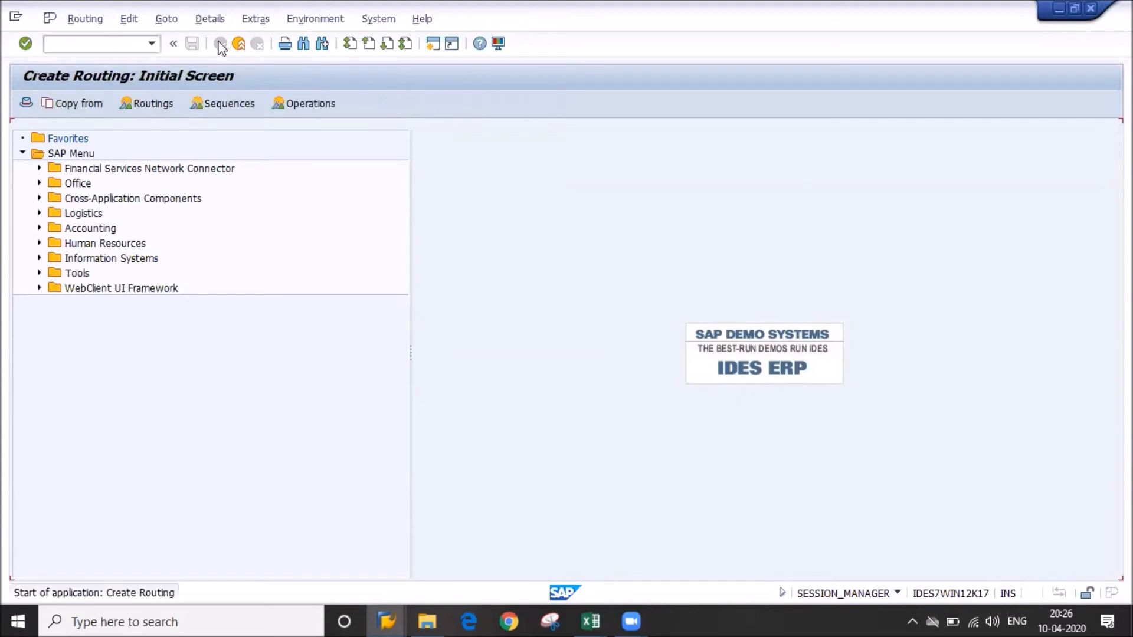
Replace the material proposed for the routing with CHARGER001
key(BackSpace)
key(Down)
key(Return)
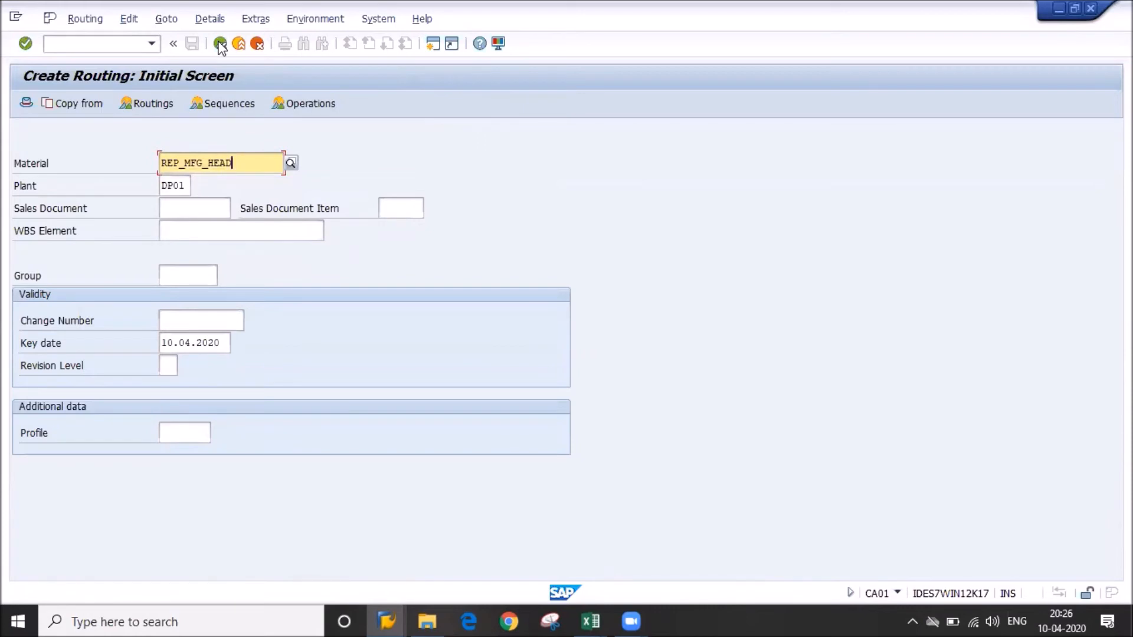
key(BackSpace)
key(BackSpace)
key(BackSpace)
key(BackSpace)
key(BackSpace)
key(BackSpace)
key(BackSpace)
key(BackSpace)
key(BackSpace)
key(BackSpace)
key(BackSpace)
key(BackSpace)
text(CHa)
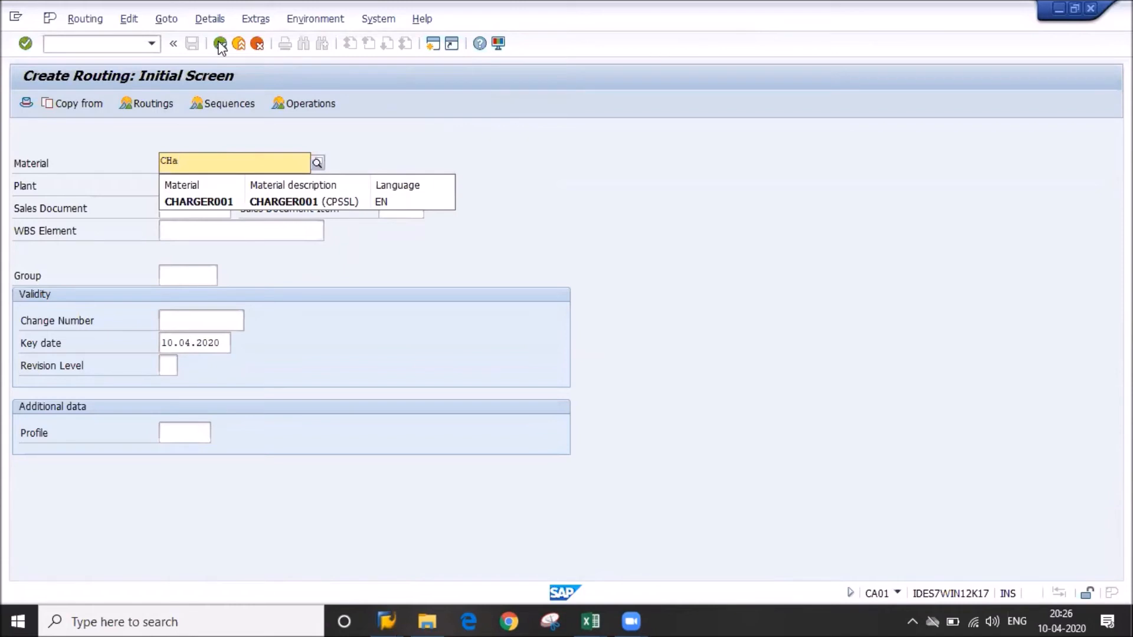
key(Down)
key(Return)
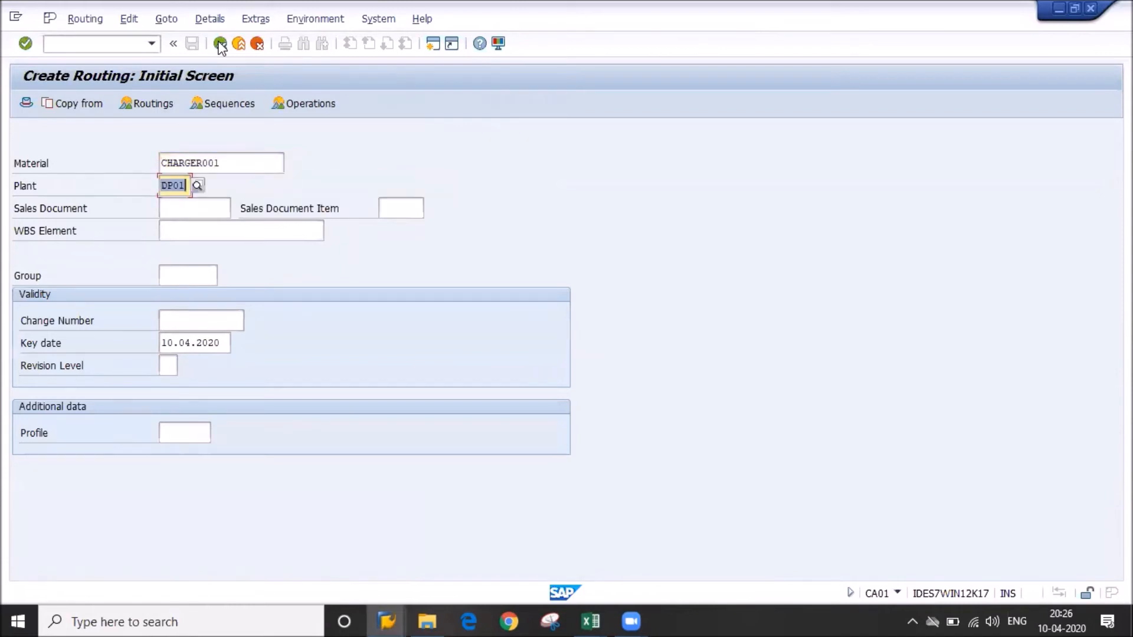
Set the routing's key date to 01.04.2020 and continue to the header details
key(Tab)
key(Tab)
key(Tab)
key(Tab)
key(Tab)
key(Tab)
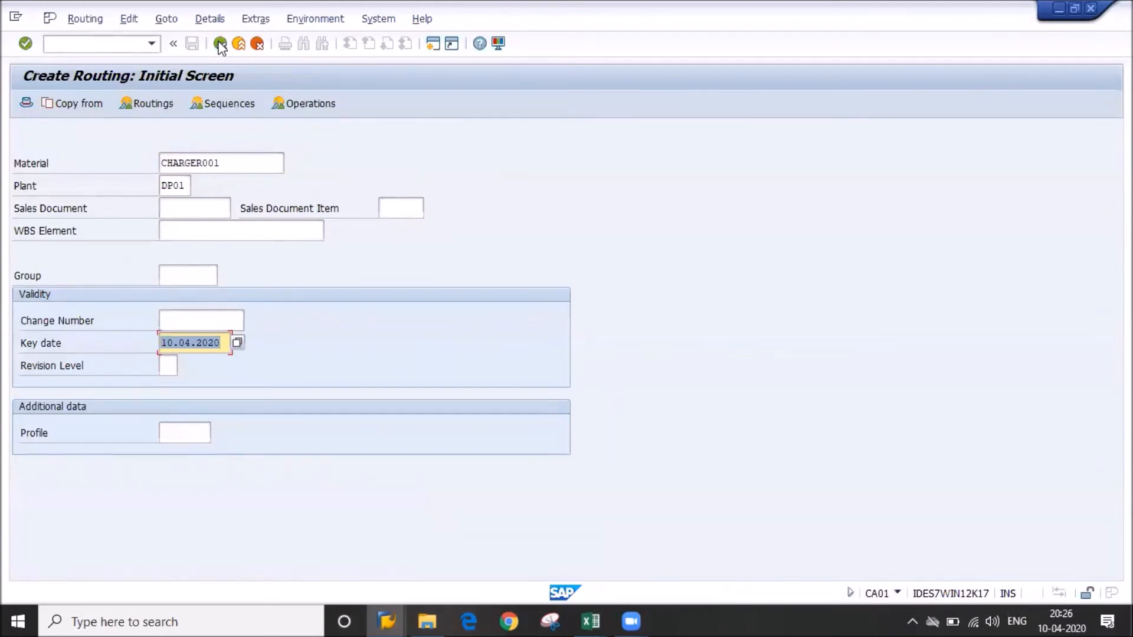
text(01)
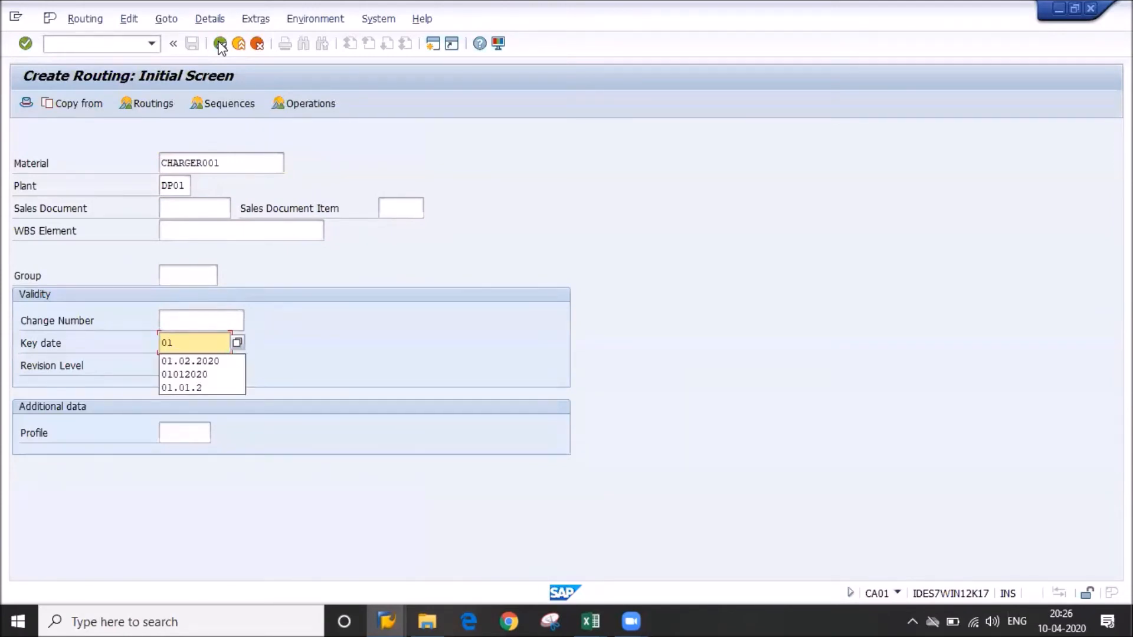
text(.04)
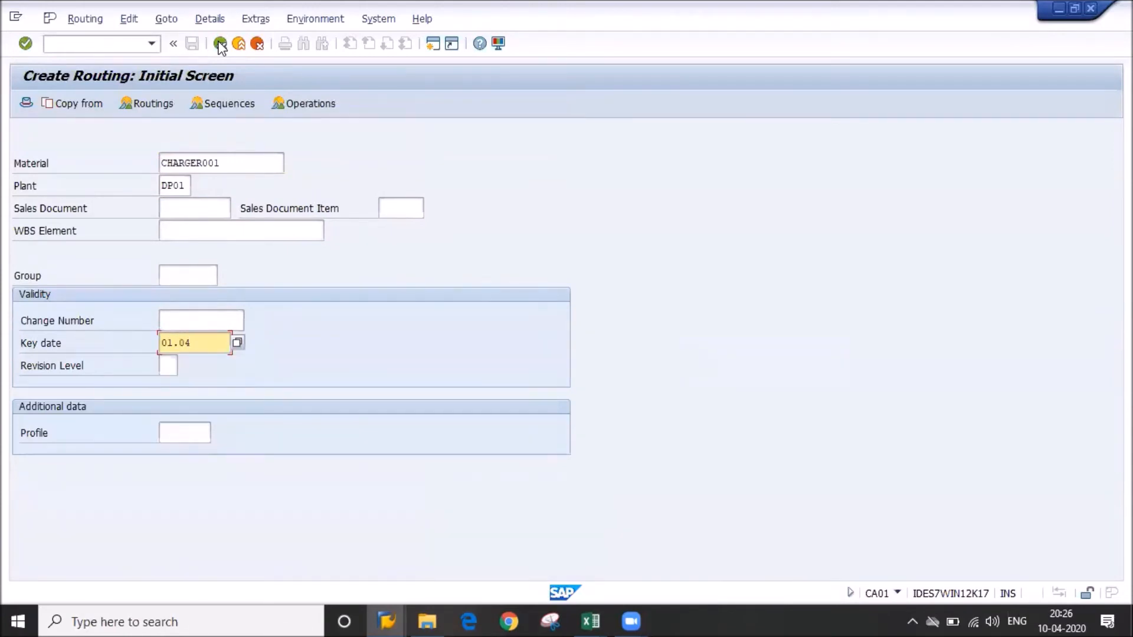
text(.2020)
key(Return)
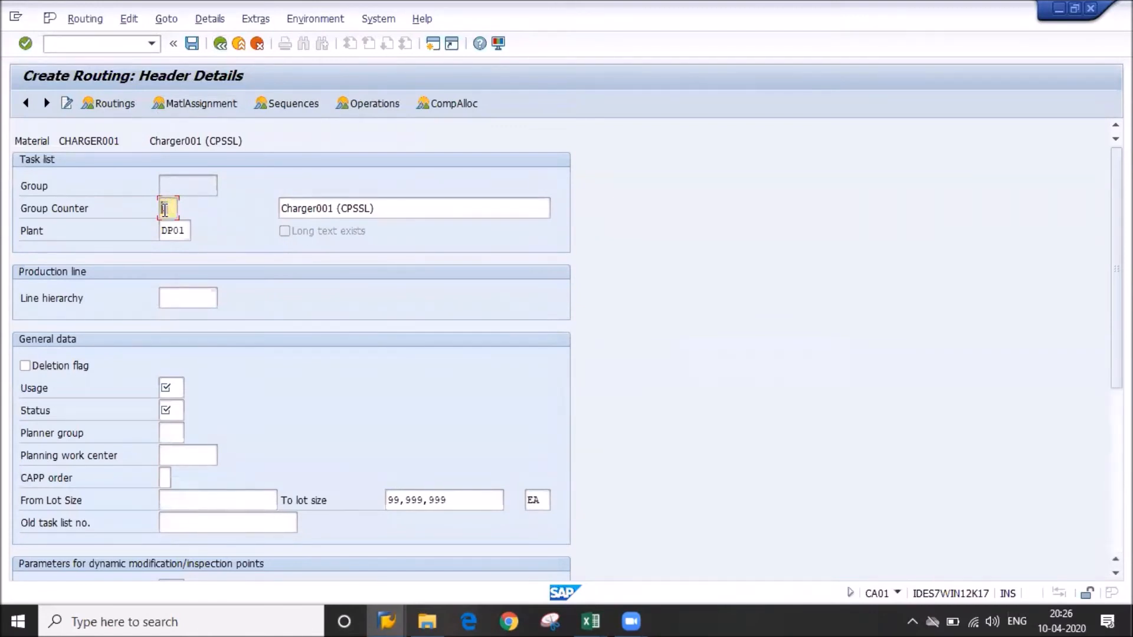
Check the group counter, material, description and plant in the routing header
drag(173, 208, 164, 209)
drag(130, 140, 49, 141)
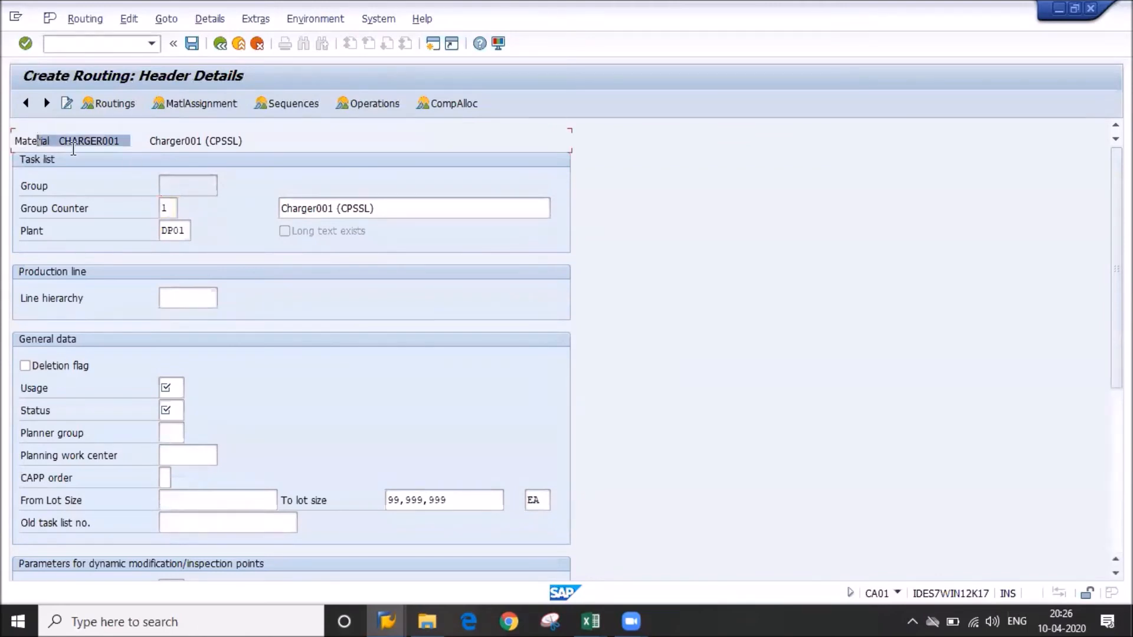
double_click(165, 208)
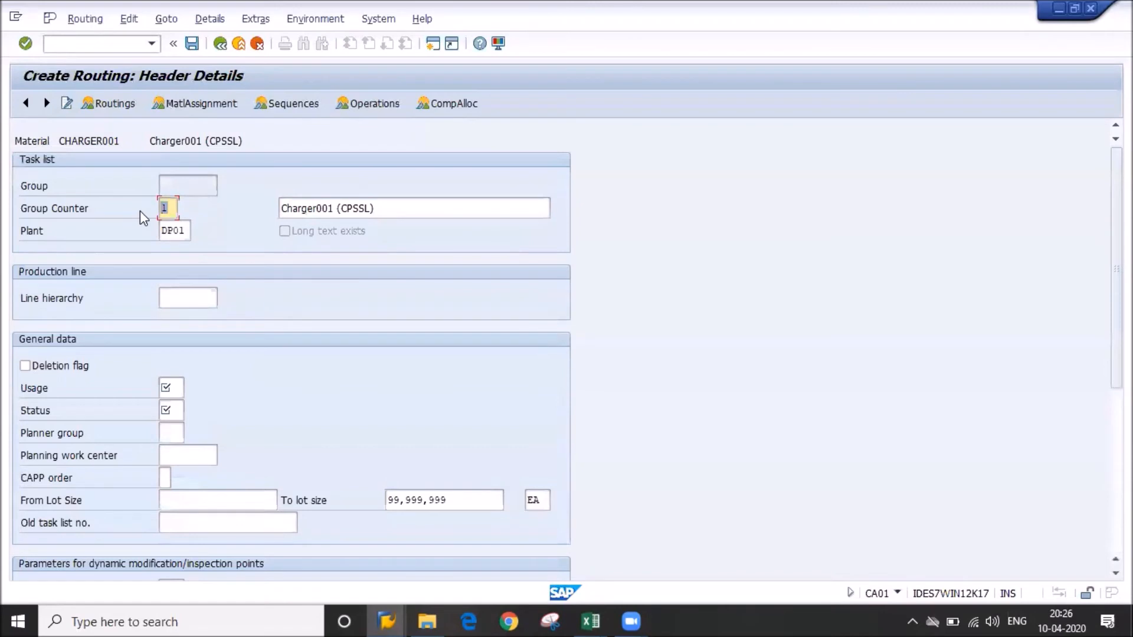
click(170, 388)
drag(378, 206, 282, 208)
drag(187, 233, 147, 233)
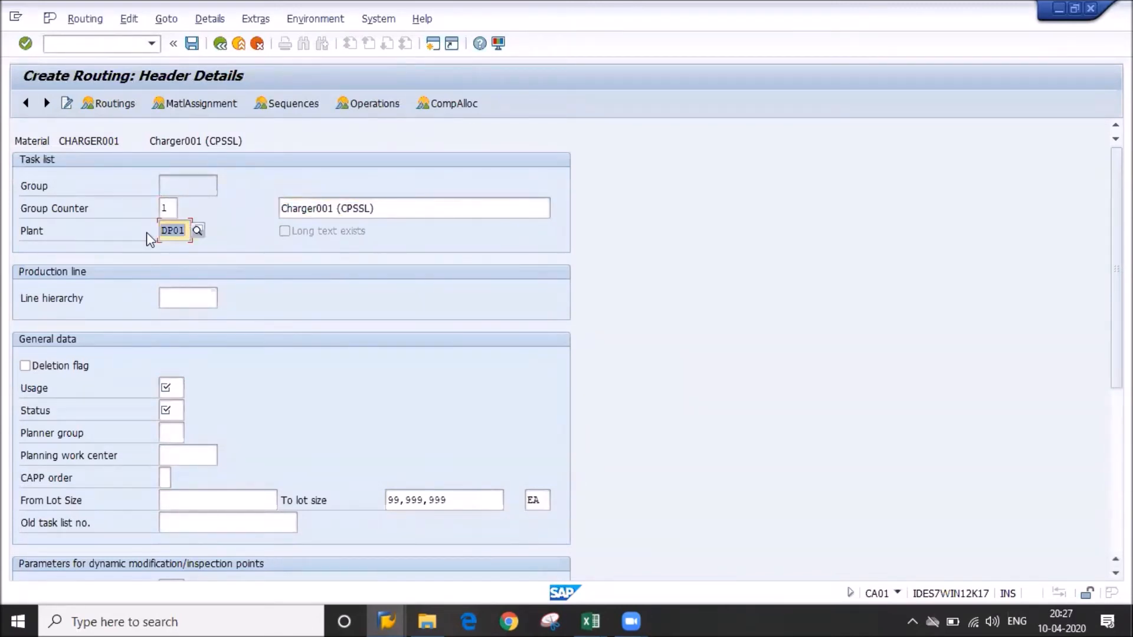
Set the routing's usage to 1 (Production) and its status to 4 (Released (general))
click(174, 389)
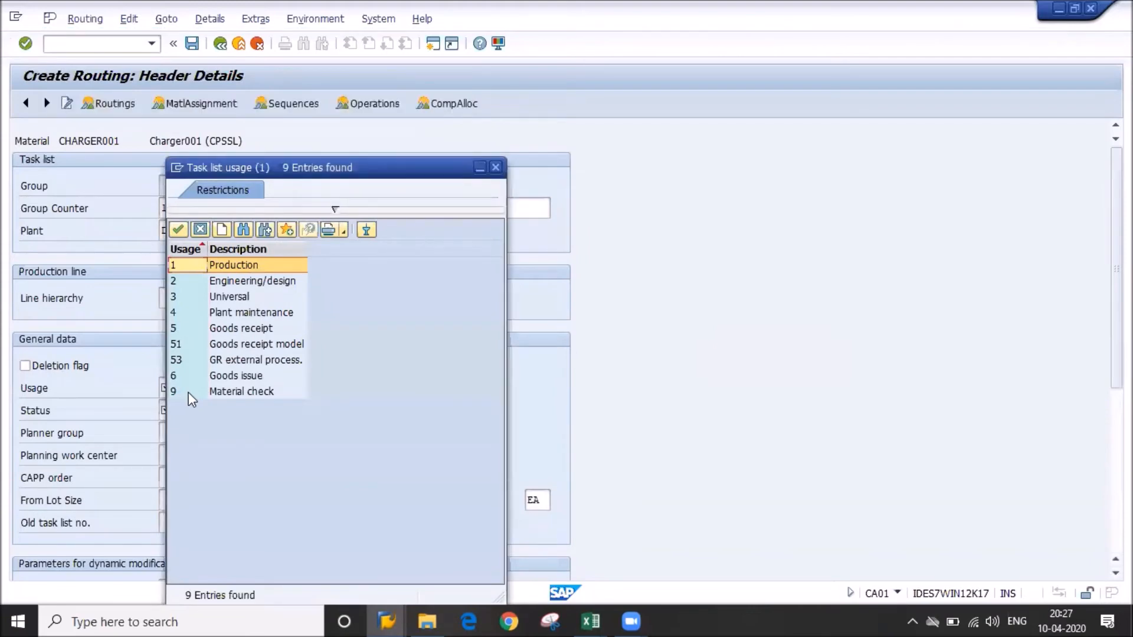
click(248, 267)
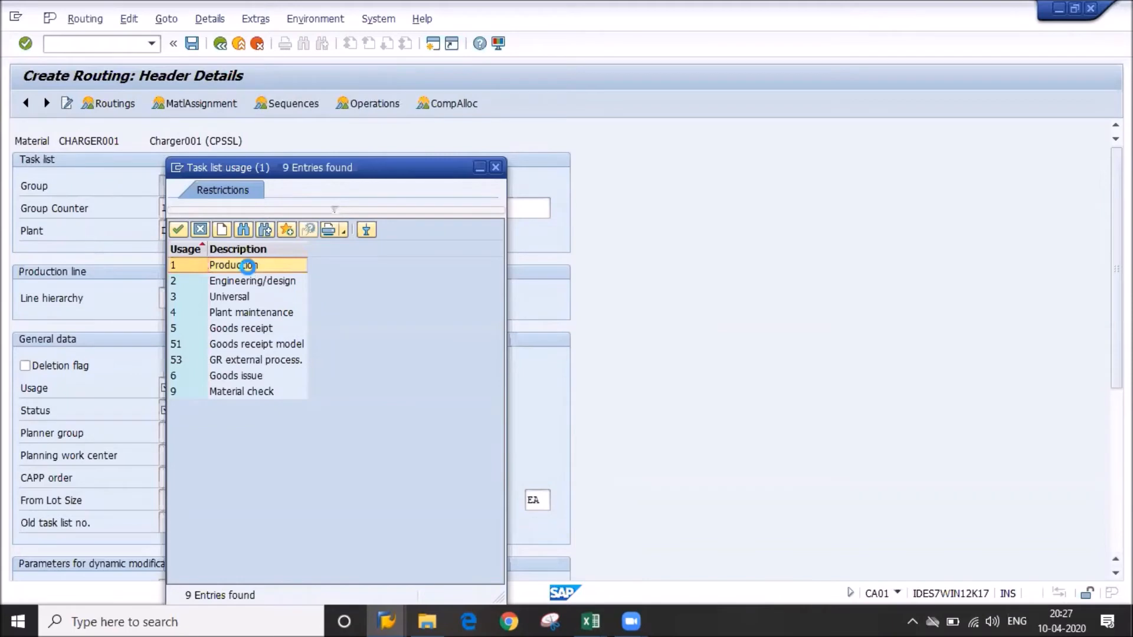
double_click(249, 266)
click(171, 412)
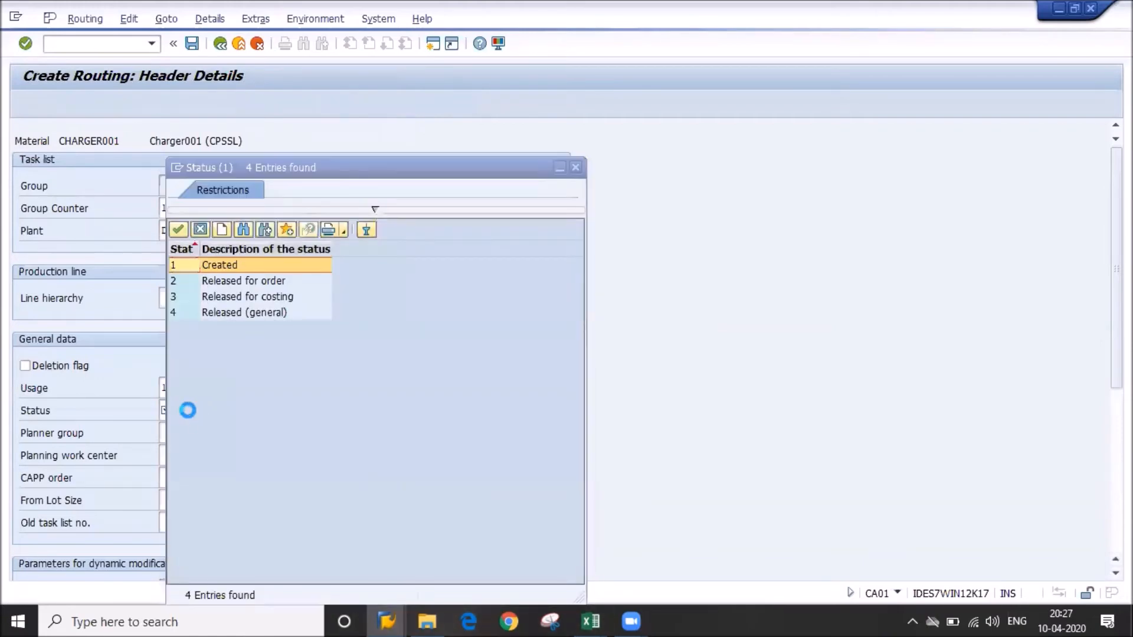
click(239, 313)
double_click(239, 313)
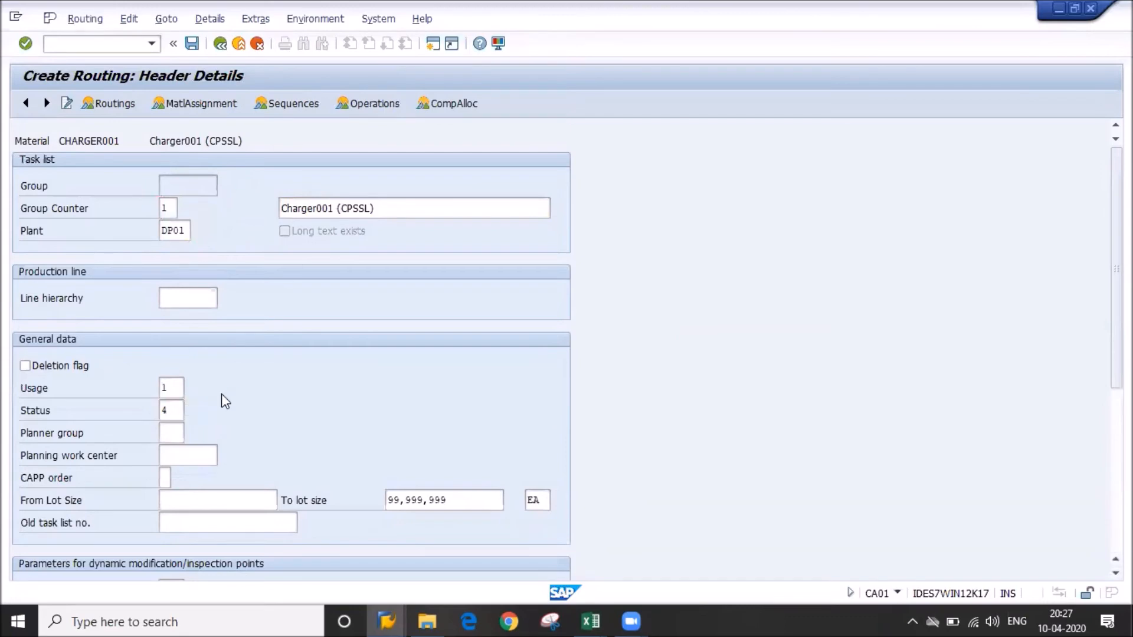
key(Return)
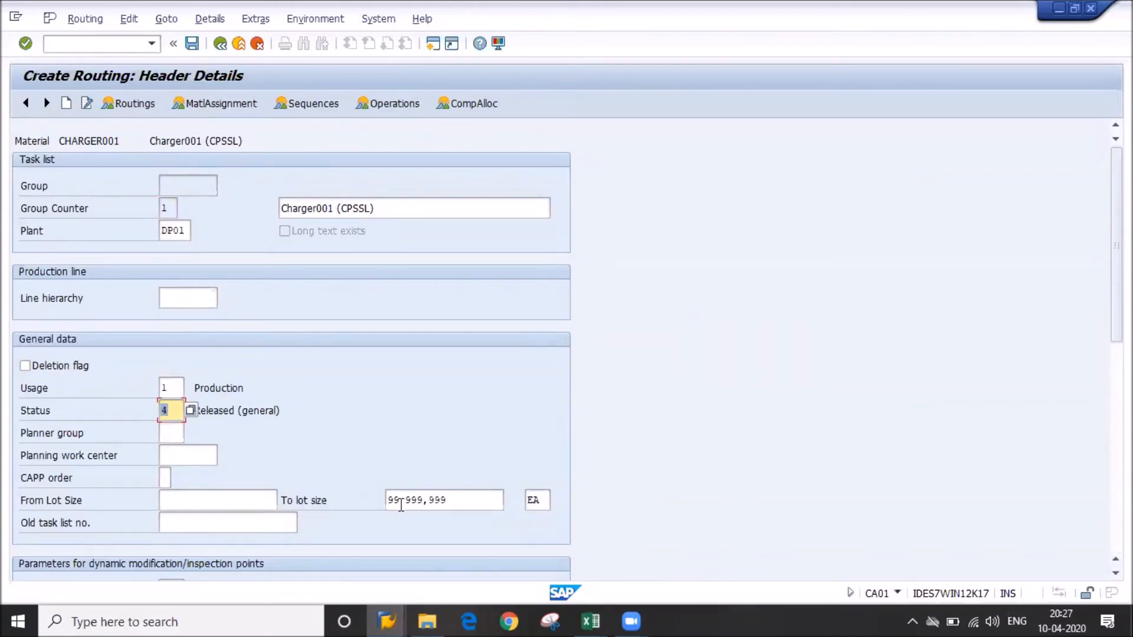
Check the lot size range of the routing header, then open the operation overview
click(248, 504)
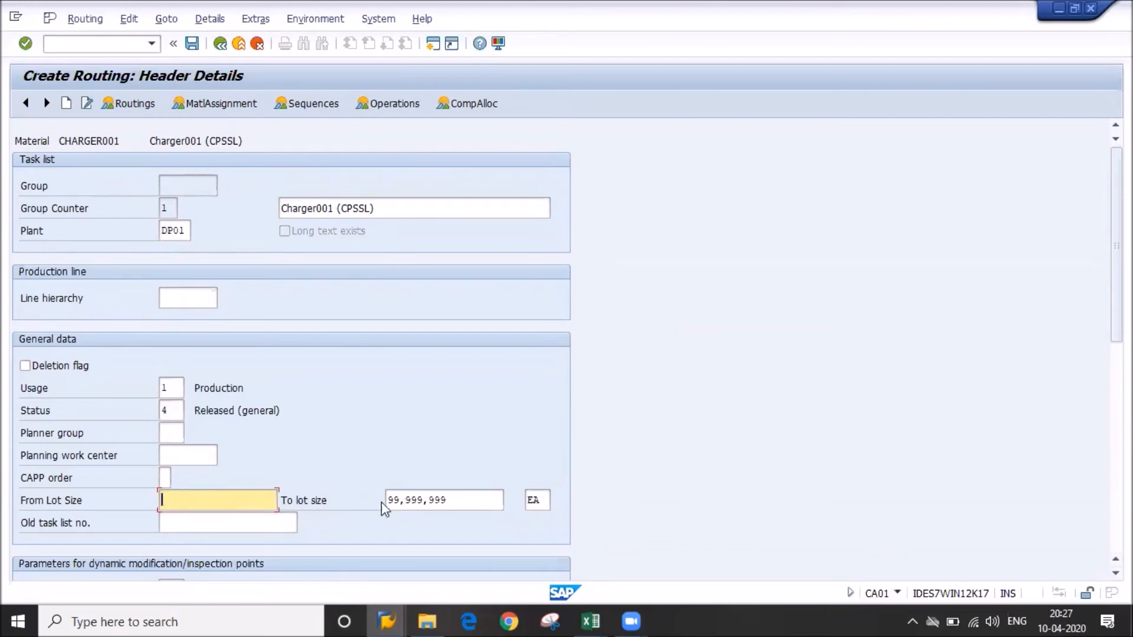
click(450, 501)
drag(450, 500, 385, 501)
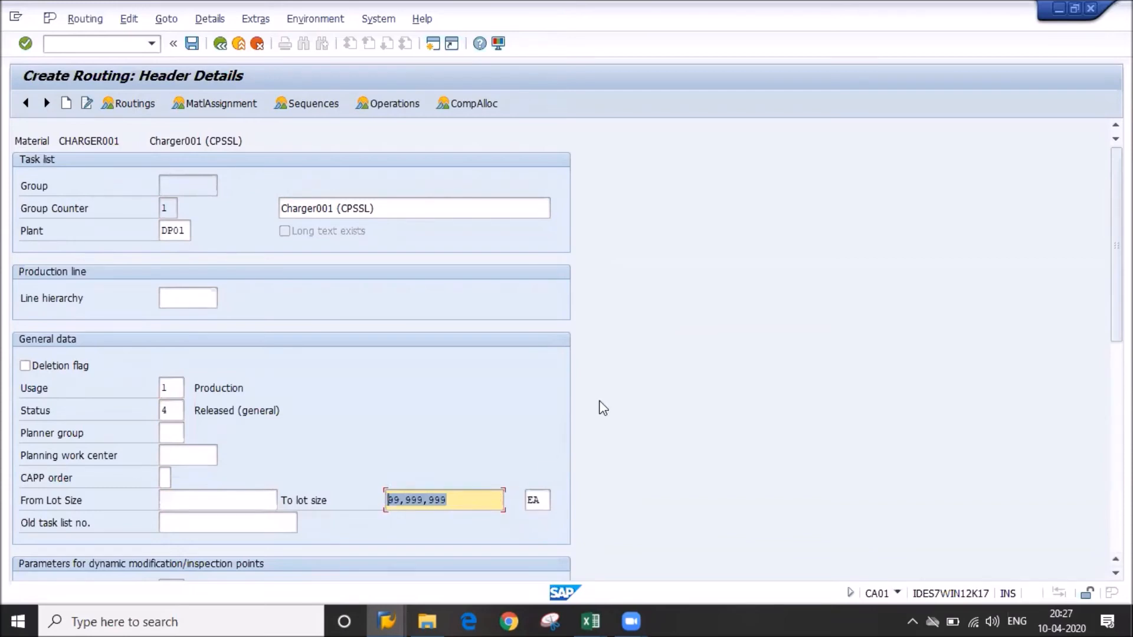
click(382, 104)
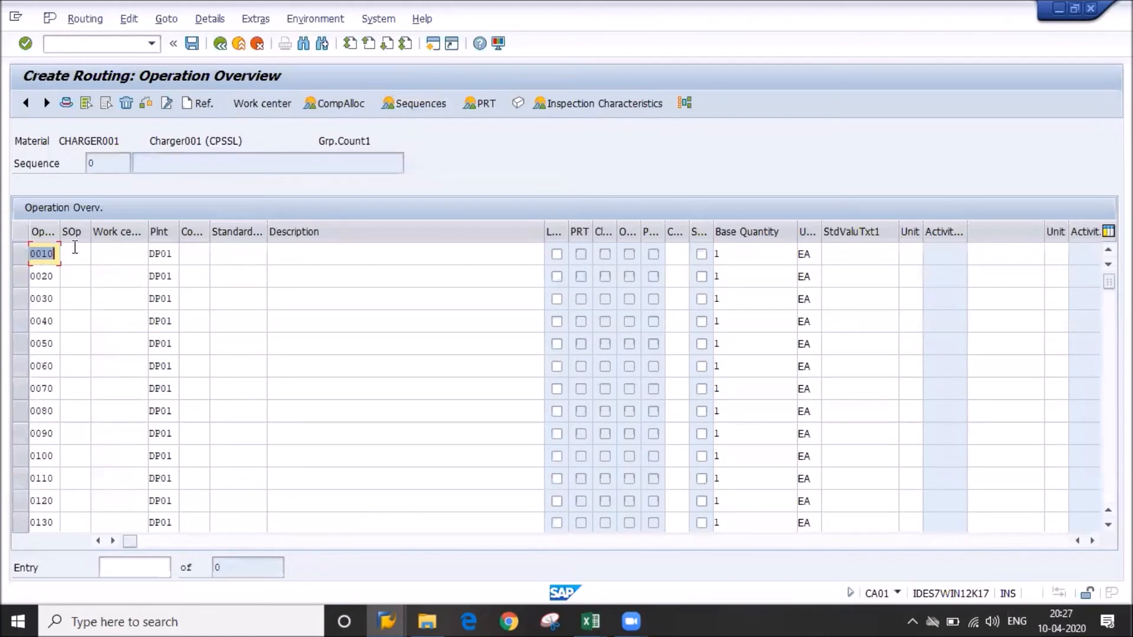
Try to look up the work center for operation 0010 with the pattern CUT_MC*
click(118, 253)
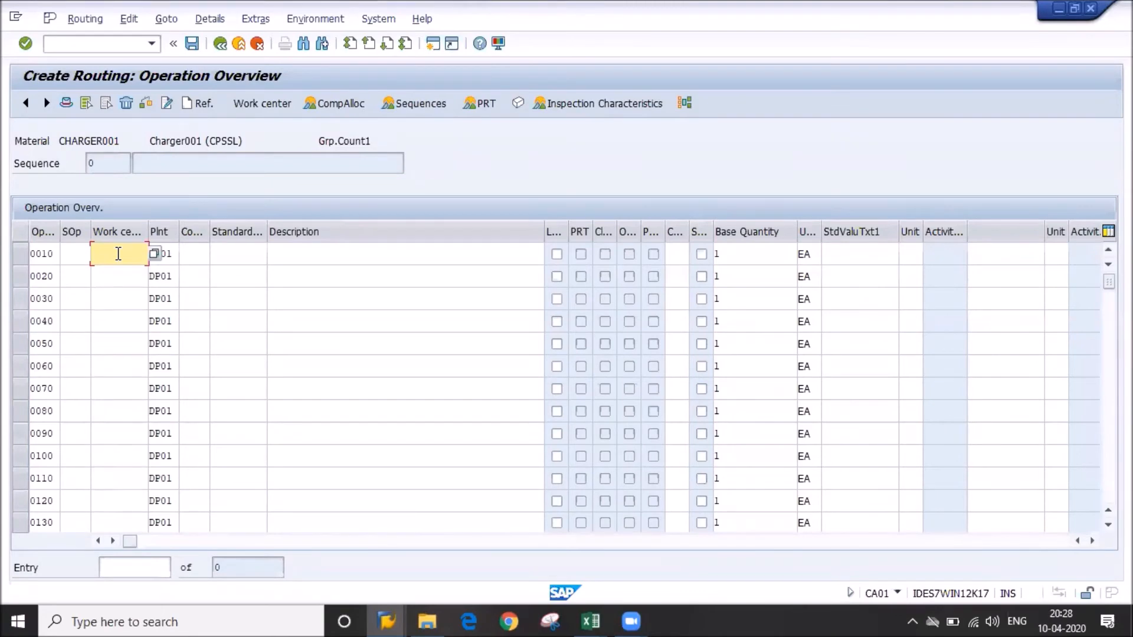
text(CUT_IC1)
key(BackSpace)
key(BackSpace)
text(C*)
key(Return)
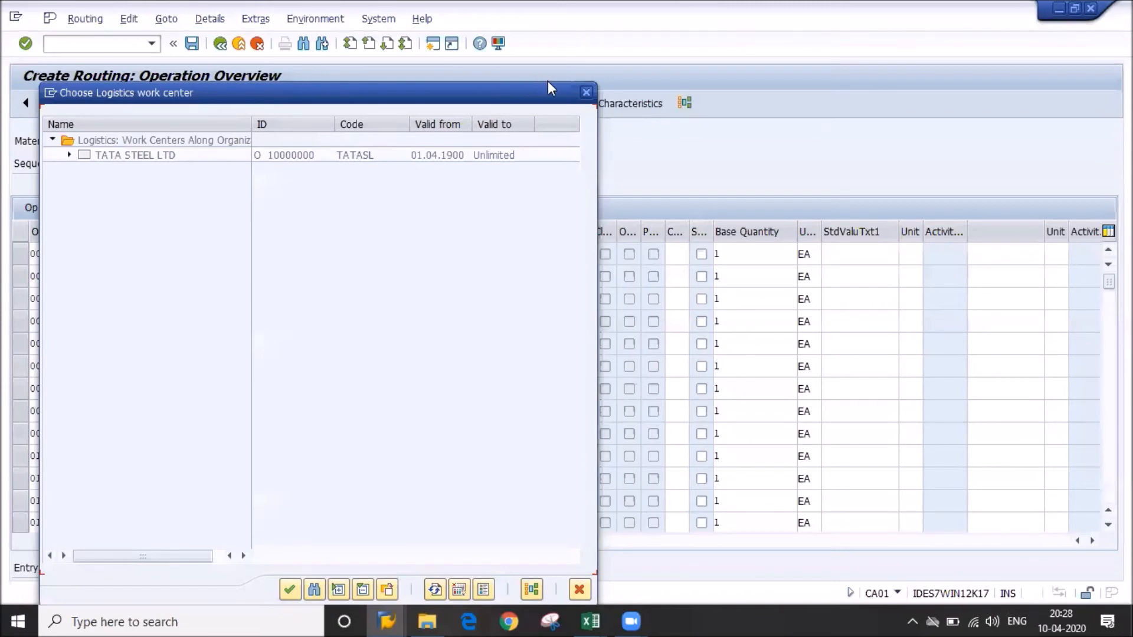
click(584, 94)
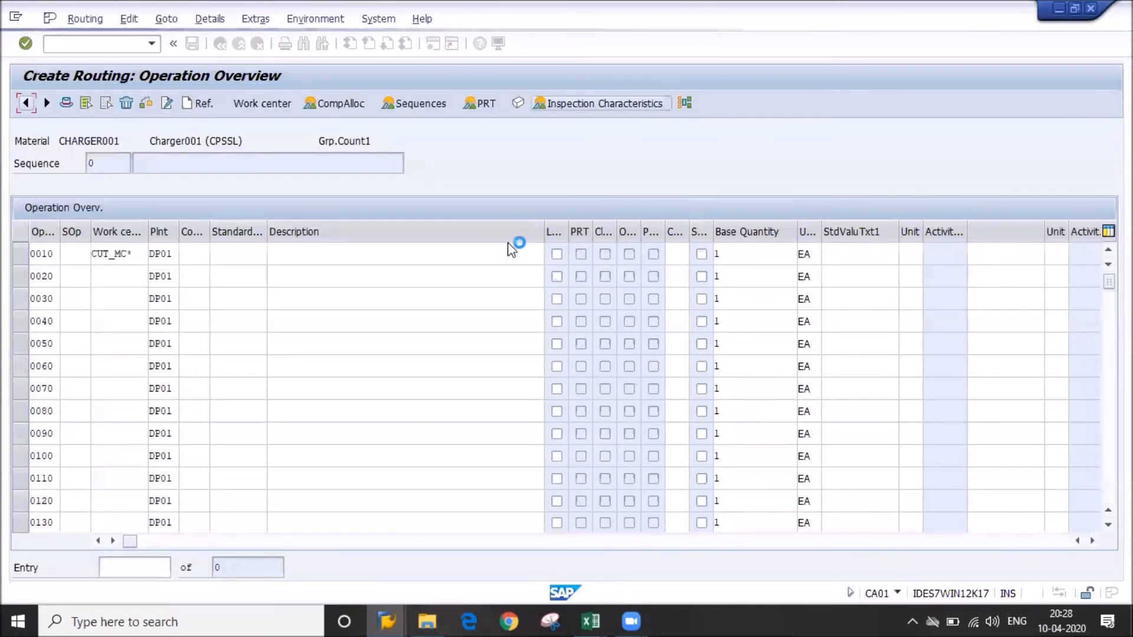
Copy CUT_MC_1 from cell D1 of the Excel sheet into the work center of operation 0010 in SAP
click(602, 615)
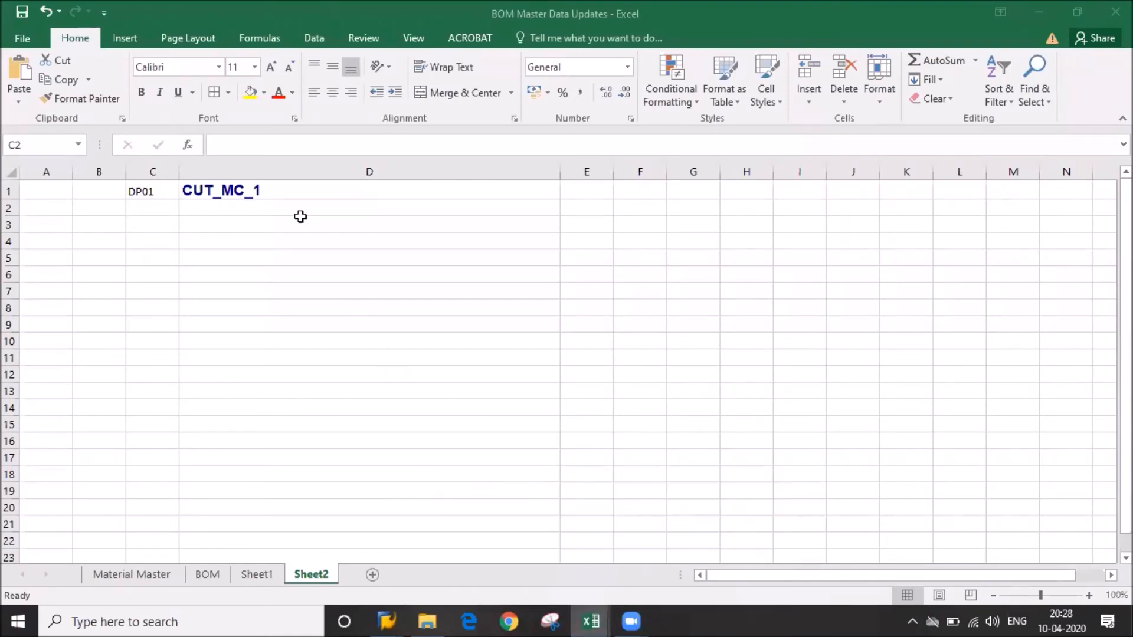
click(301, 190)
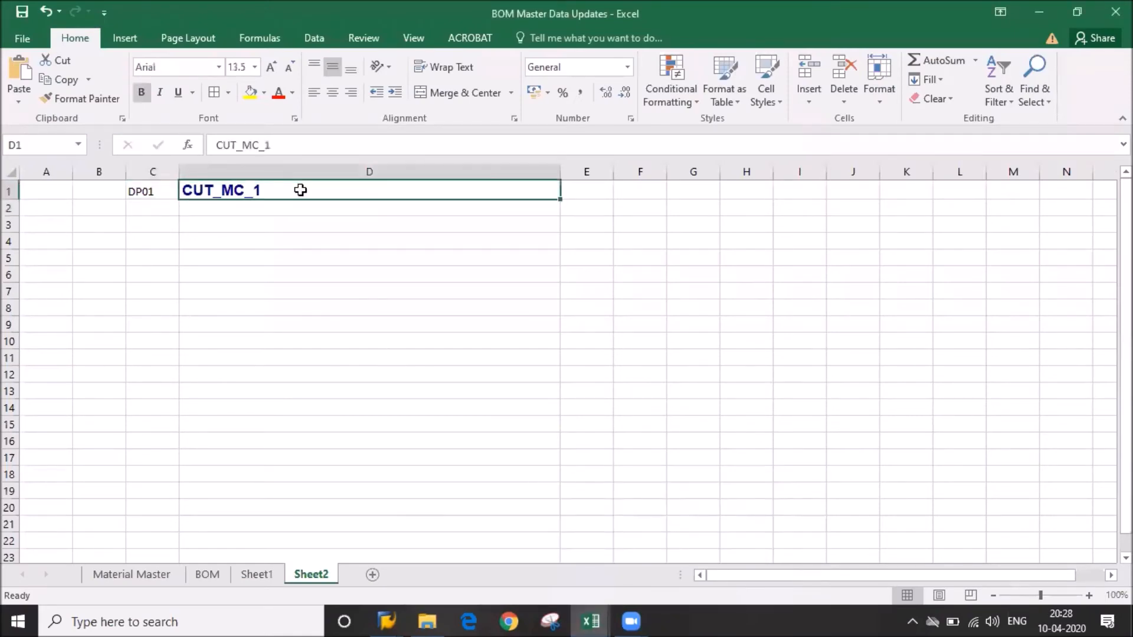
key(ctrl+c)
key(alt+Tab)
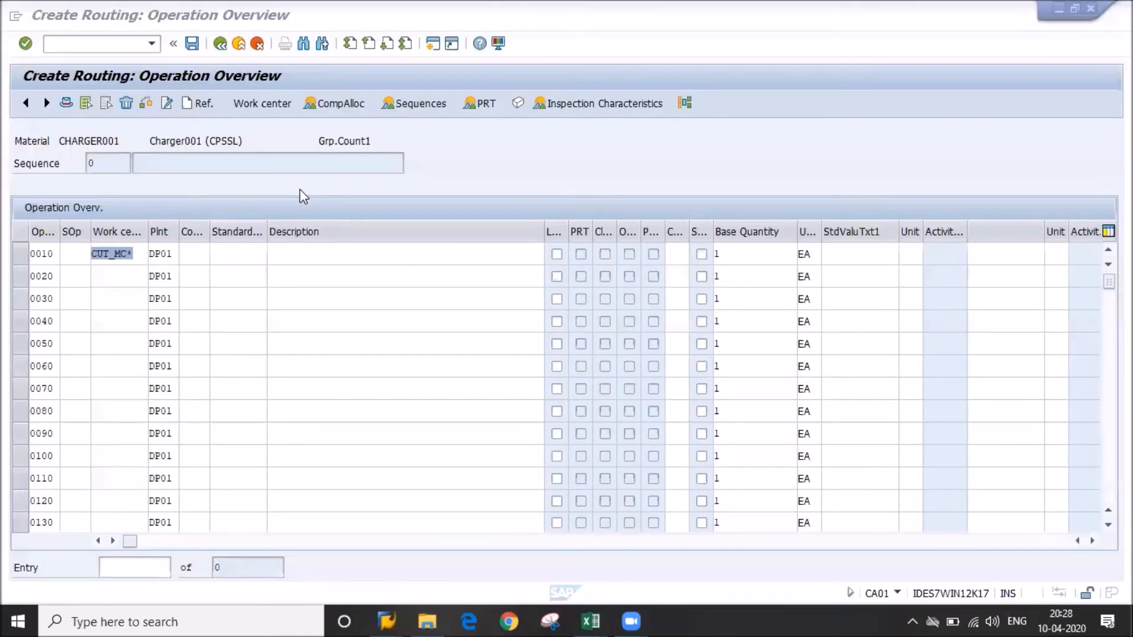
key(ctrl+v)
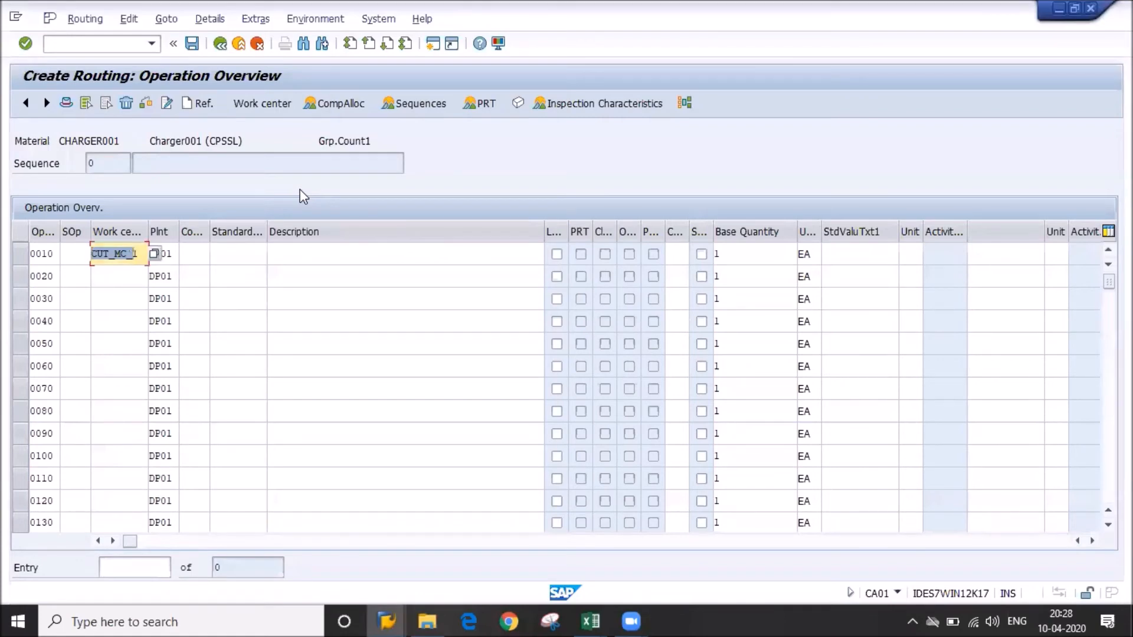
Give operation 0010 control key PP01 and the description "Cutting processing for Changer001 (CPSSL"
key(Tab)
key(Tab)
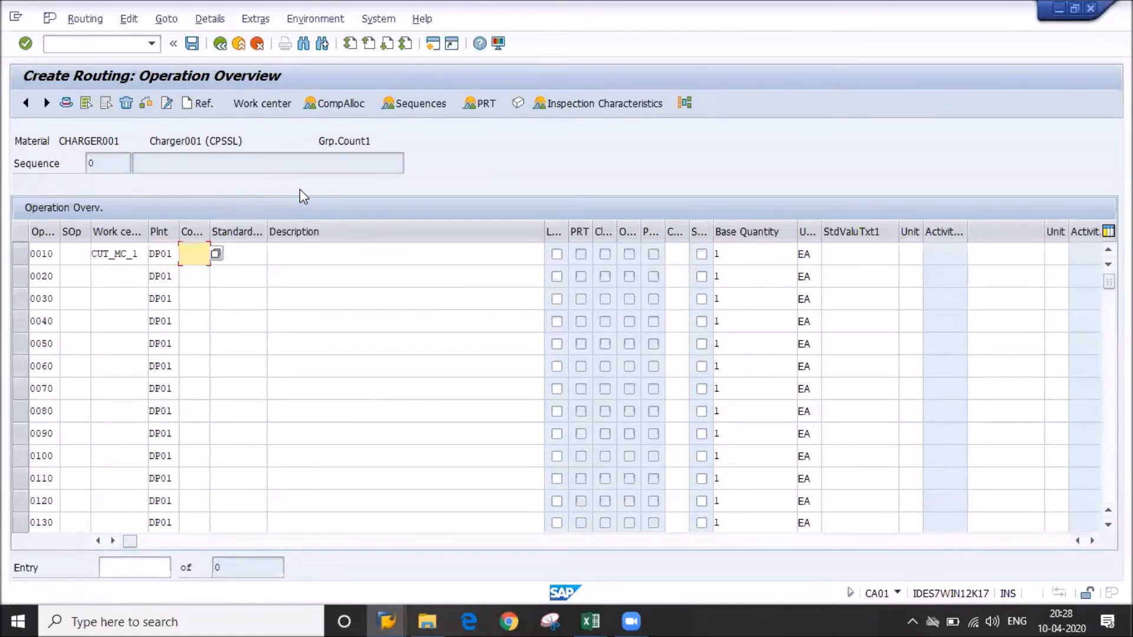
text(PP01)
key(Tab)
key(Tab)
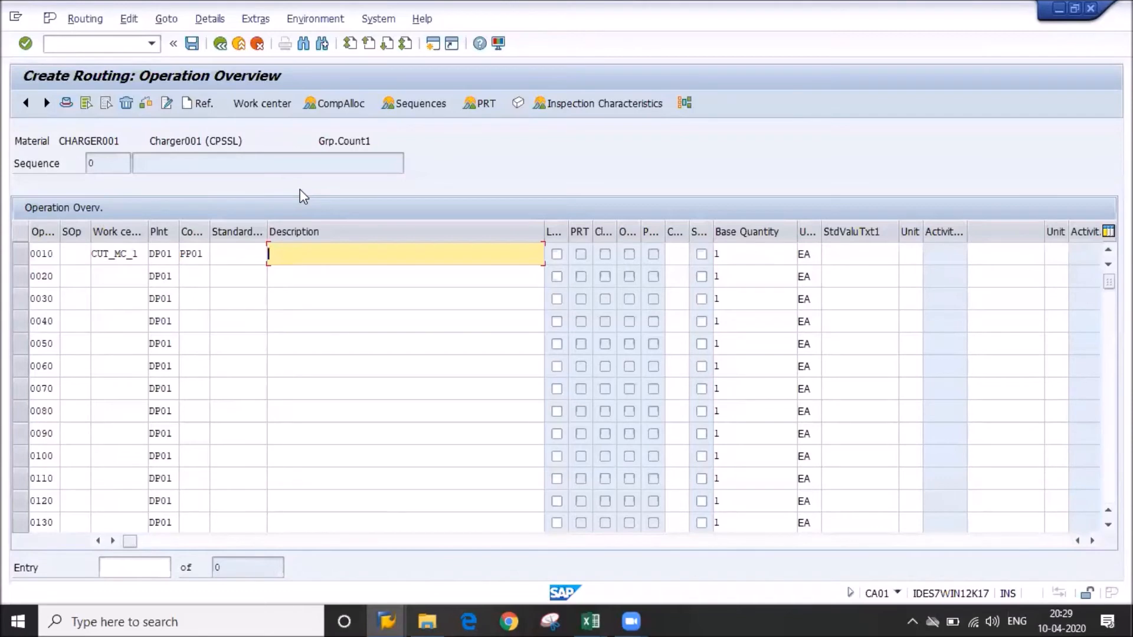
text(Cutting processing for Changer)
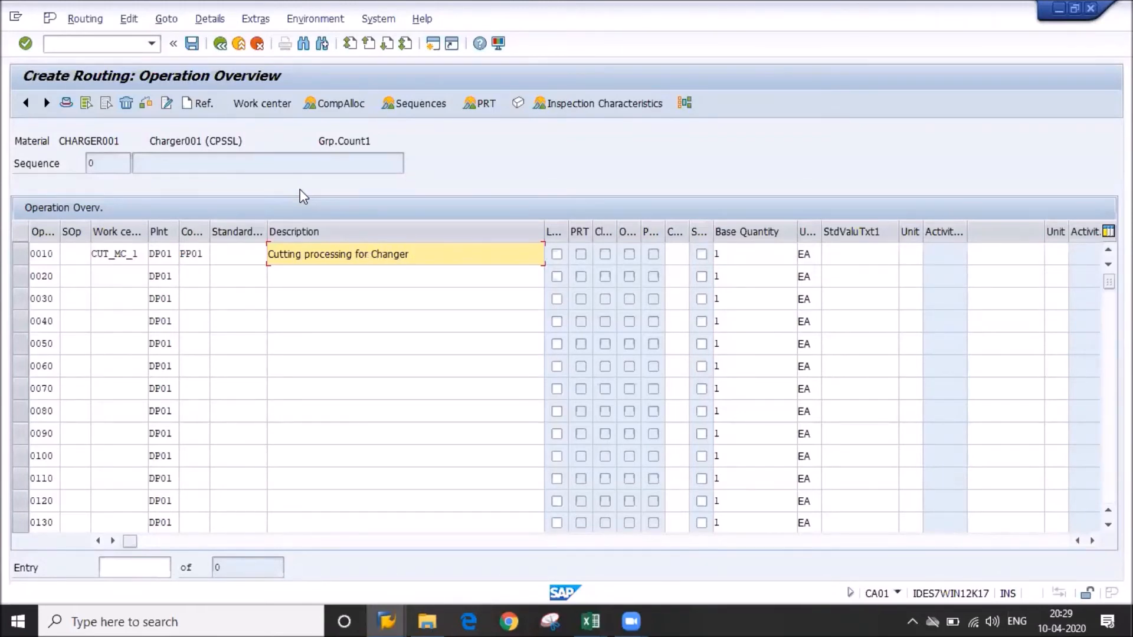
text(001 (CPSSL)
key(Tab)
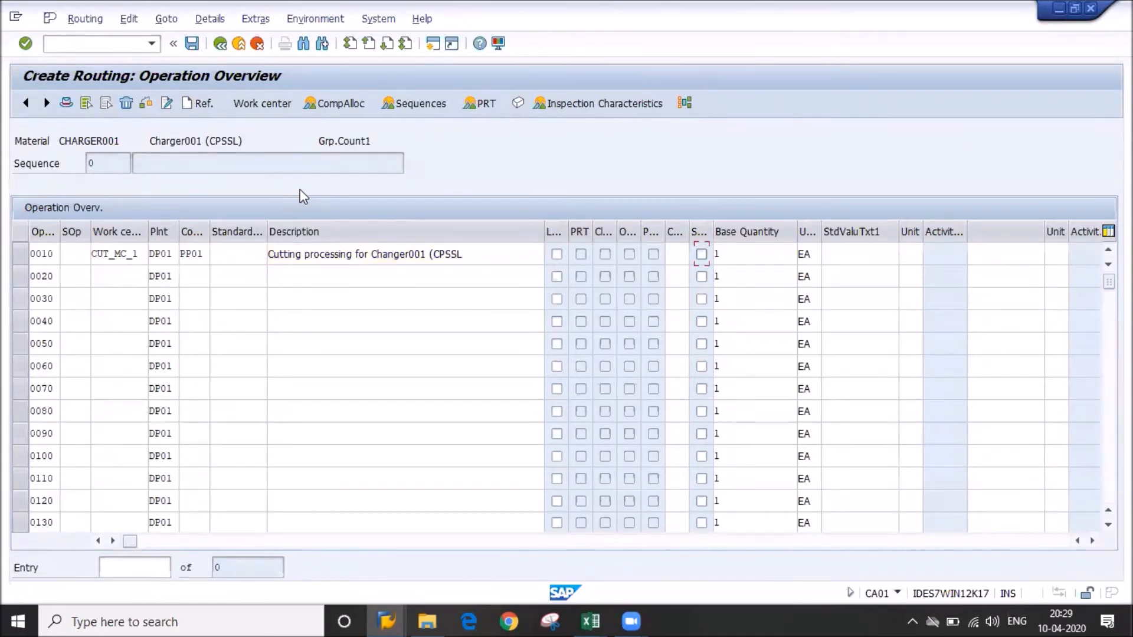
key(Tab)
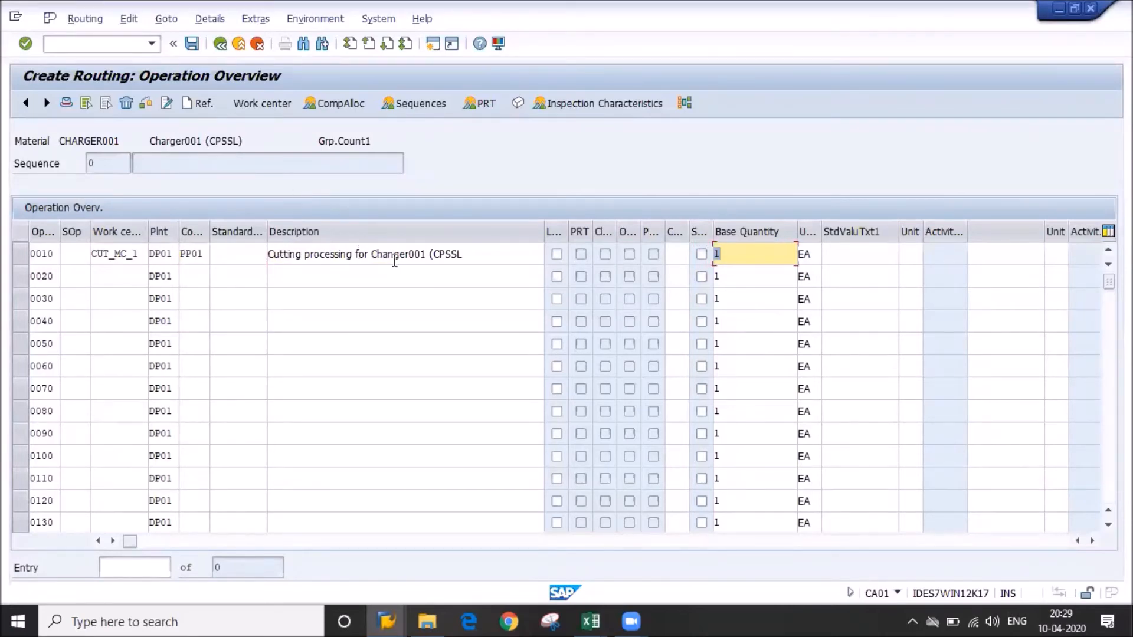
Correct "Changer001" to "Charger001" in the description of operation 0010
click(393, 255)
key(BackSpace)
text(r)
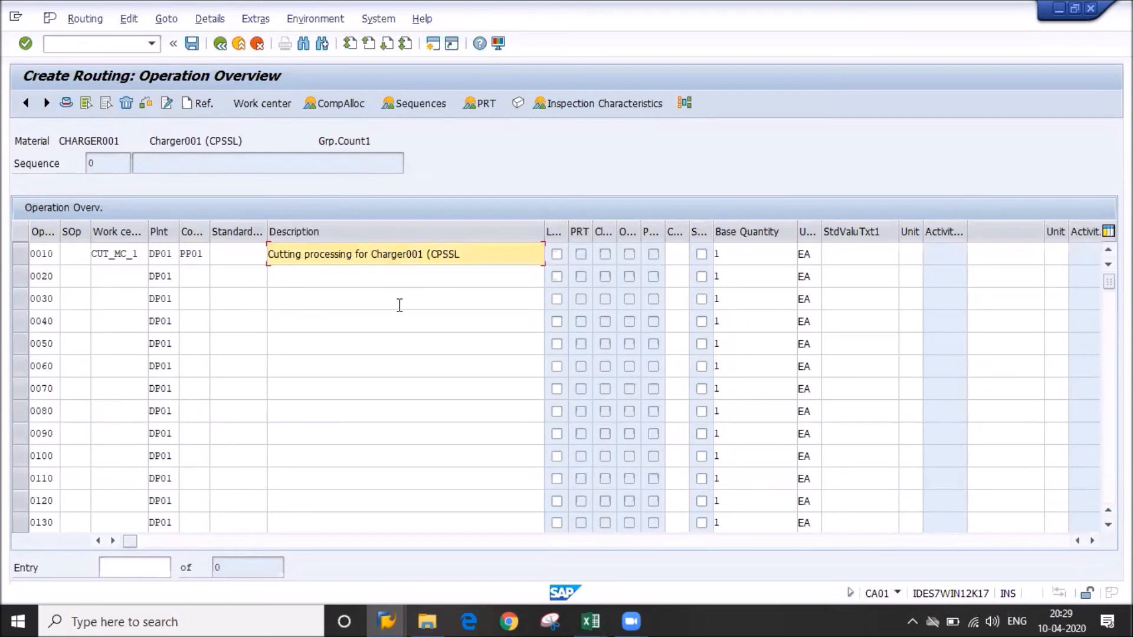
key(Tab)
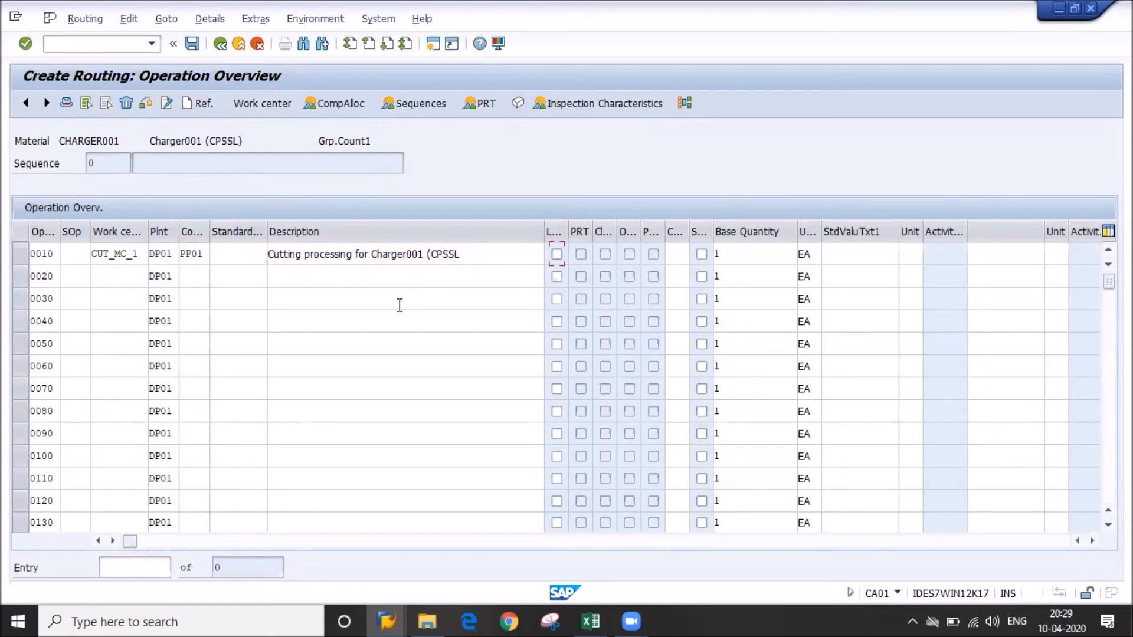
click(482, 255)
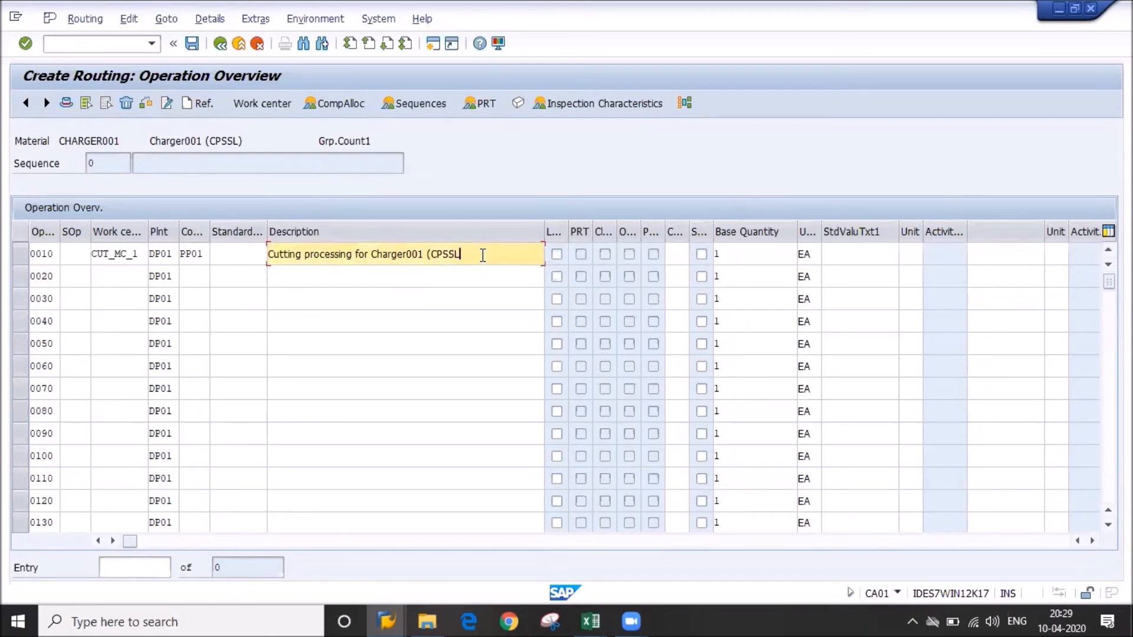
Confirm the entries of operation 0010 to load its standard value fields, then set the setup value to 1
key(Tab)
key(Tab)
key(Tab)
key(Tab)
key(Tab)
key(Tab)
key(Tab)
key(Tab)
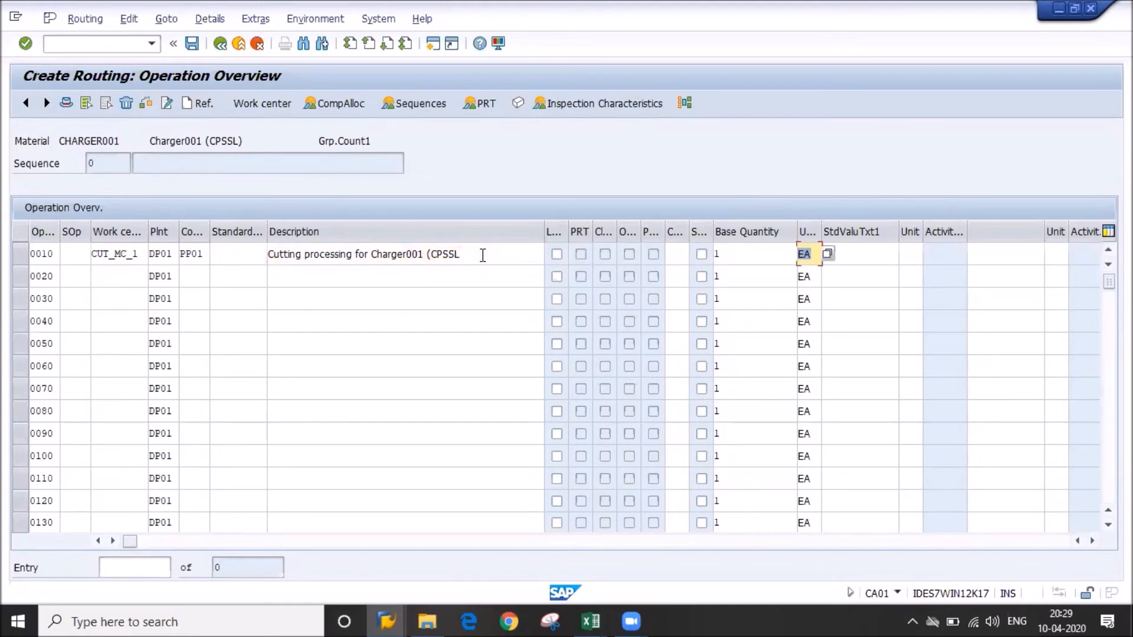
key(Tab)
key(Tab)
key(Tab)
key(Tab)
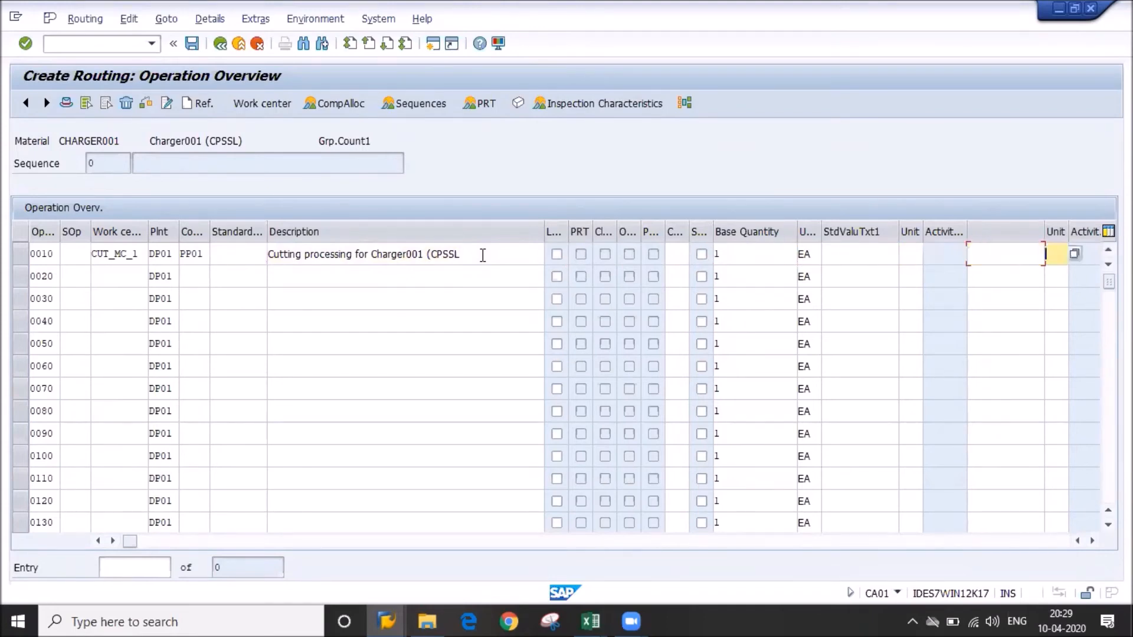
key(shift+Tab)
key(shift+Tab)
key(Return)
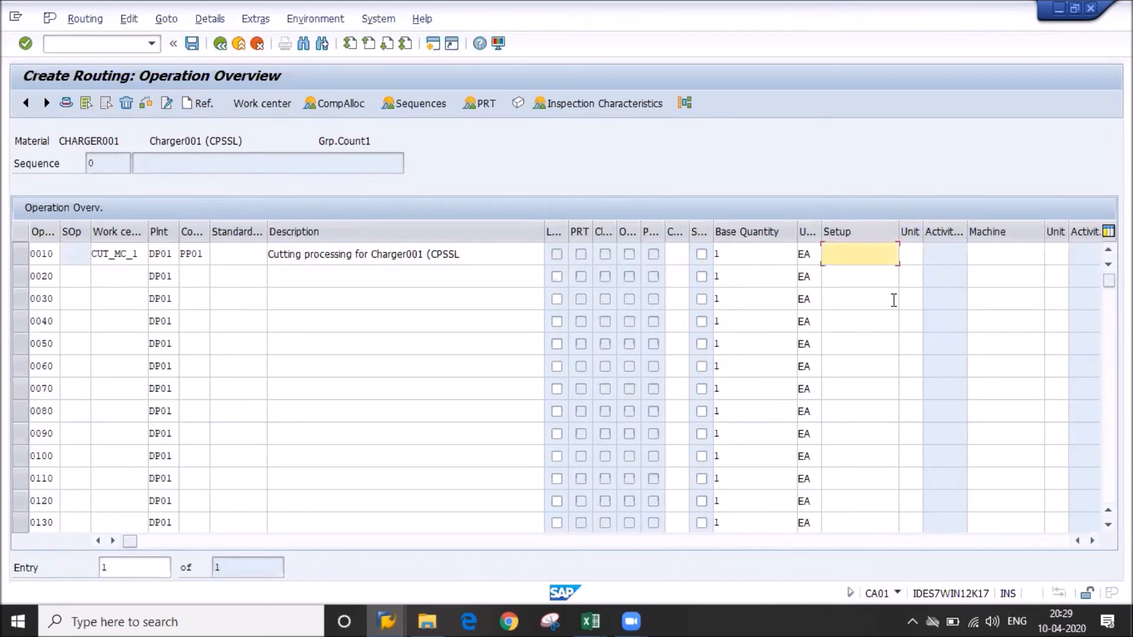
text(1)
key(Tab)
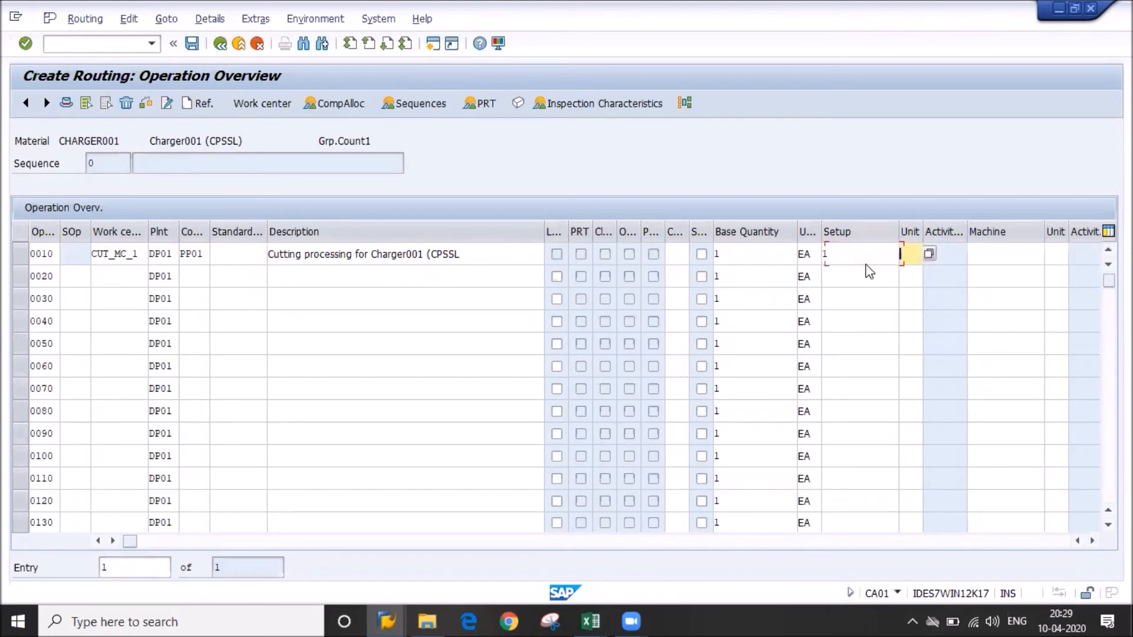
key(Tab)
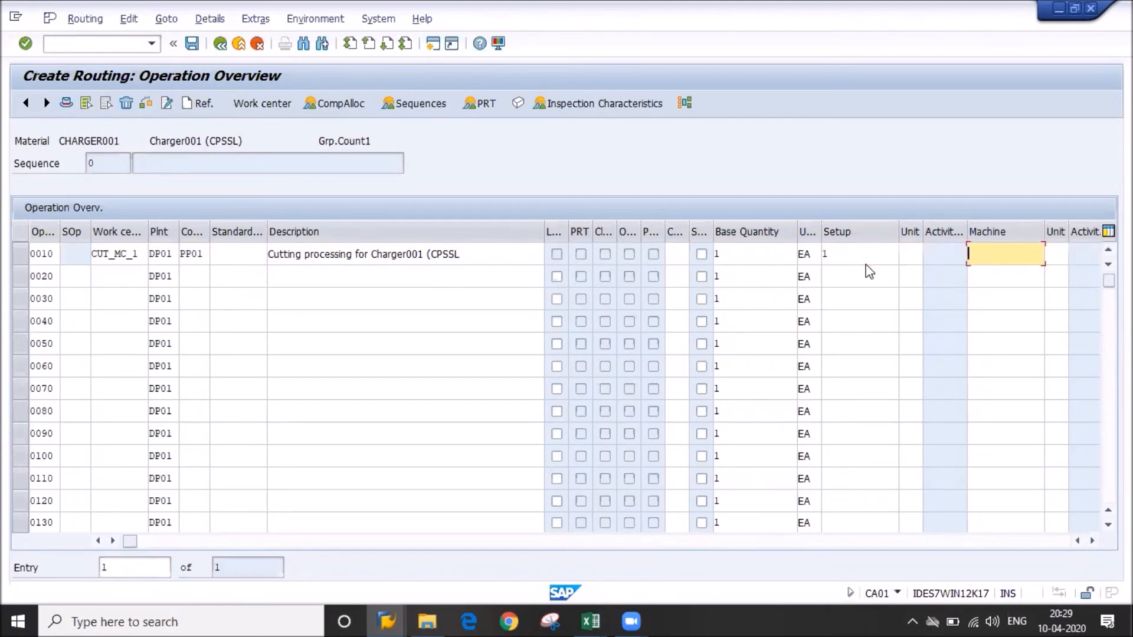
Set operation 0010's machine value to 6 and its labor value to 1, and confirm the entries
key(Tab)
key(Tab)
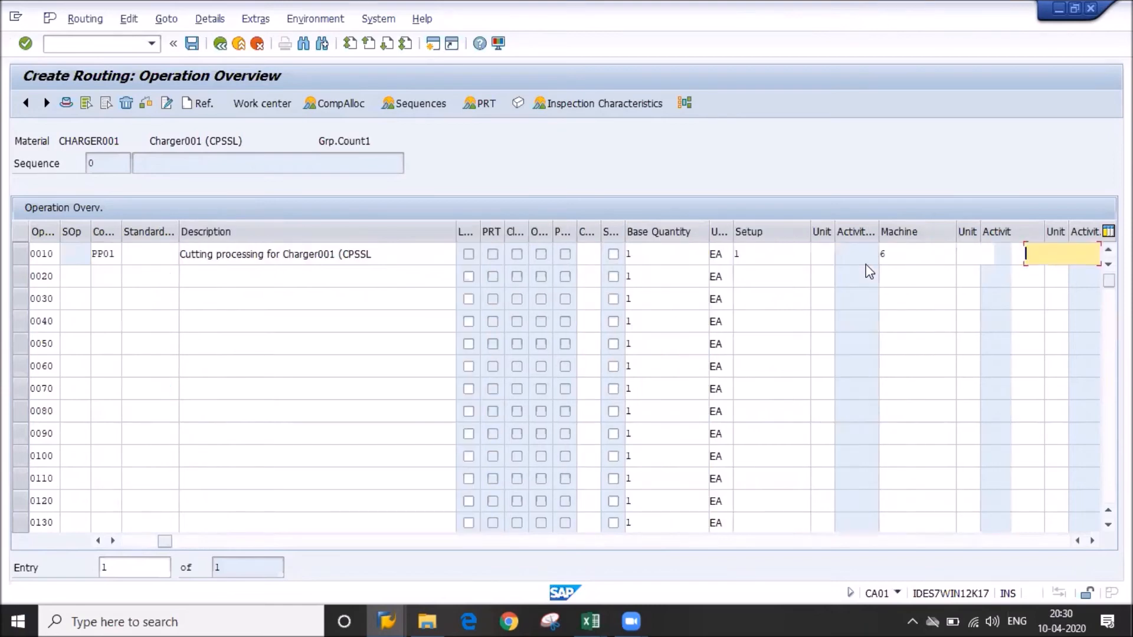
text(1)
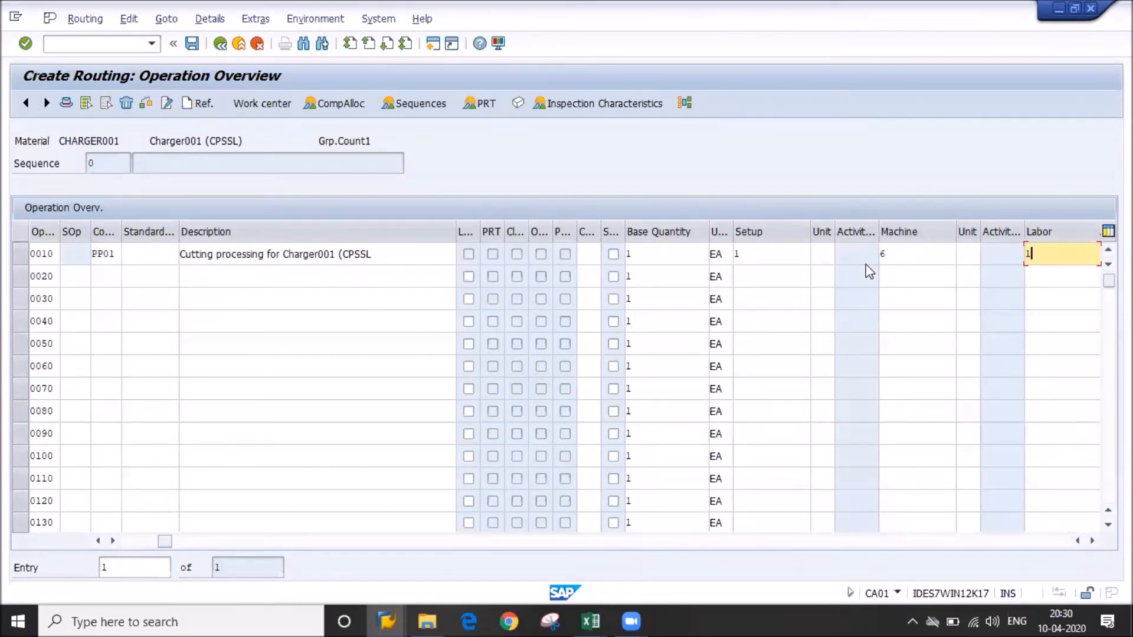
key(Return)
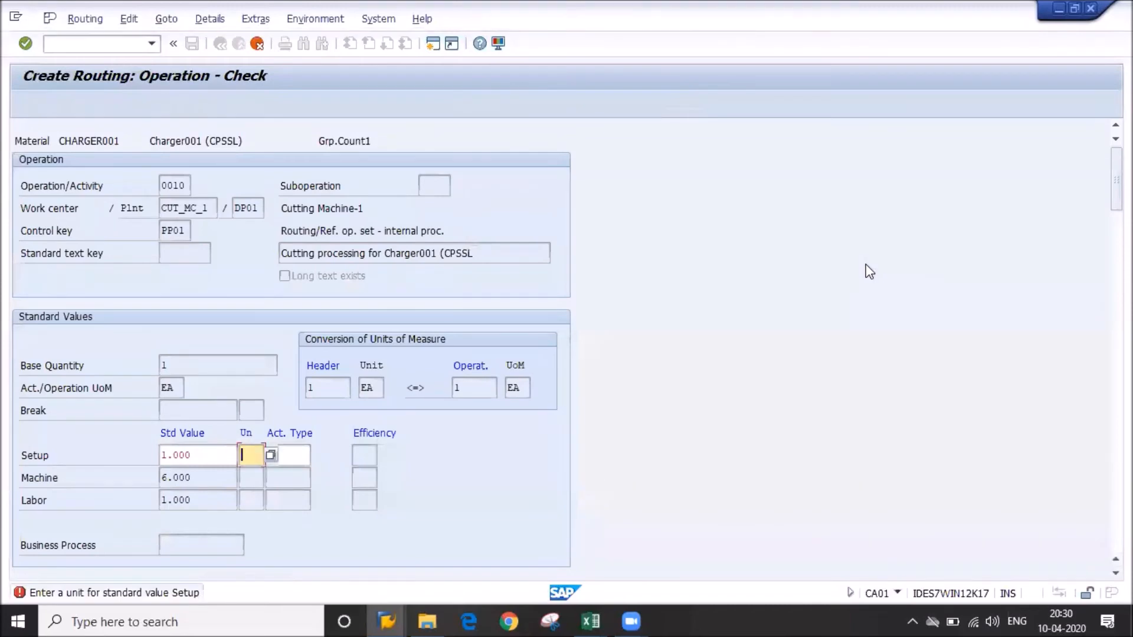
Assign the unit HR to the setup, machine and labor standard values of operation 0010
text(HR)
key(Return)
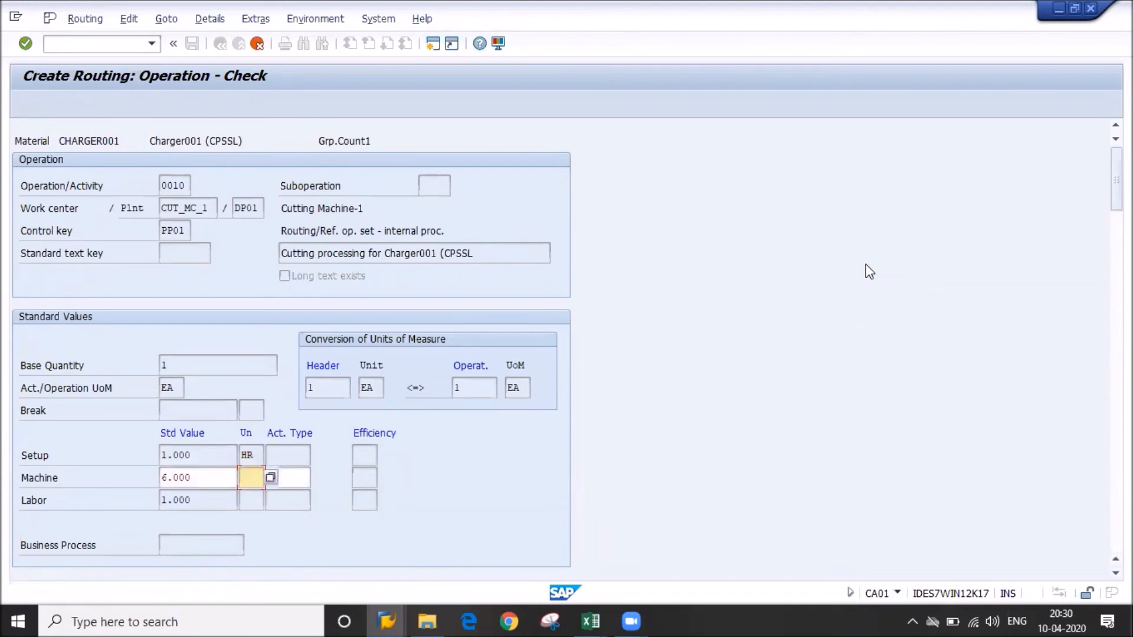
text(HR)
key(Return)
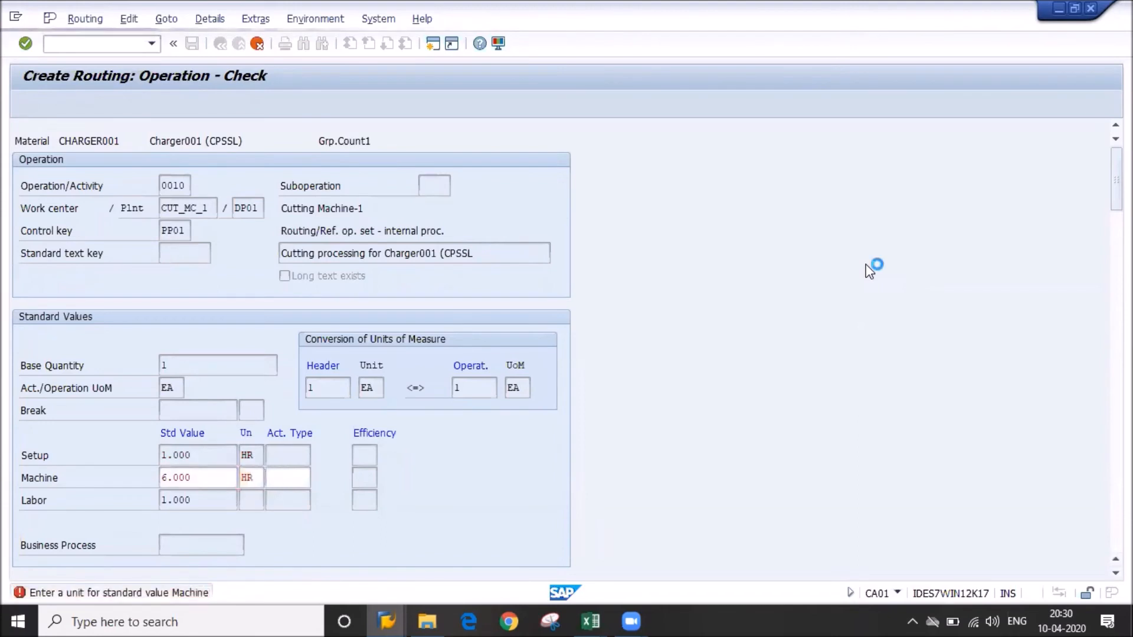
text(HR)
key(Return)
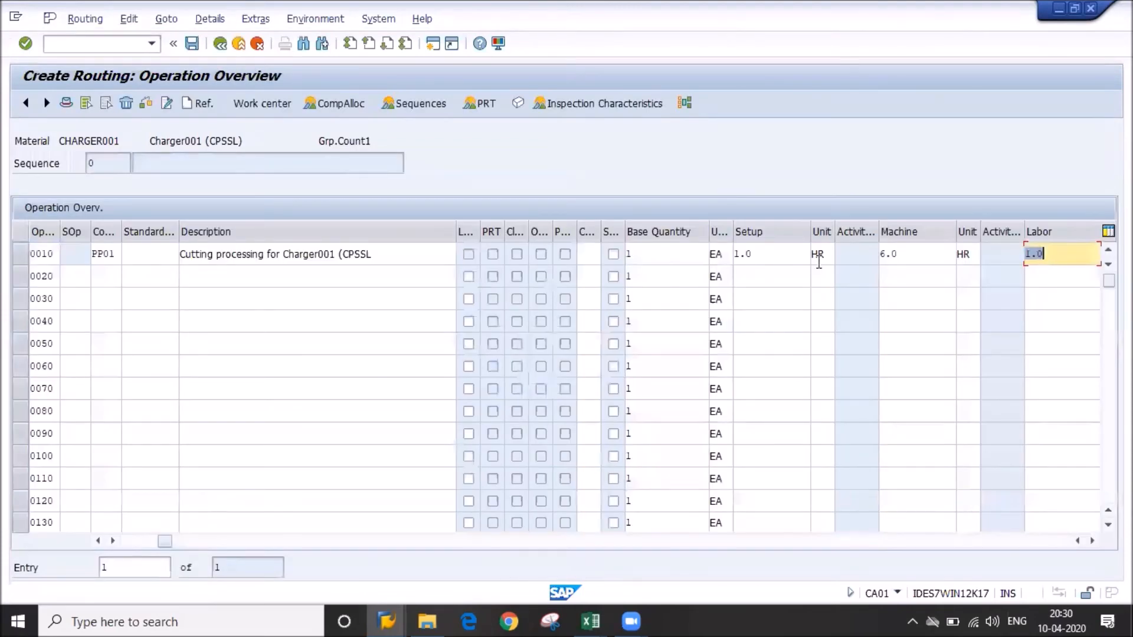
Review operation 0010's standard values and the routing's header details, ending in the operation overview
click(793, 255)
click(906, 255)
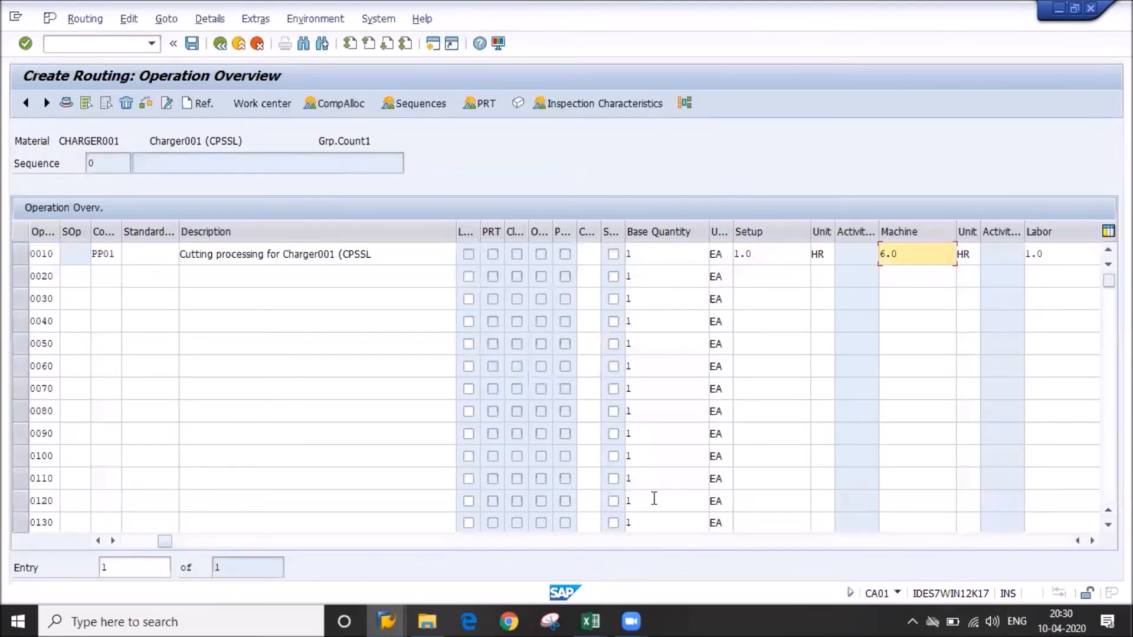
drag(165, 540, 131, 541)
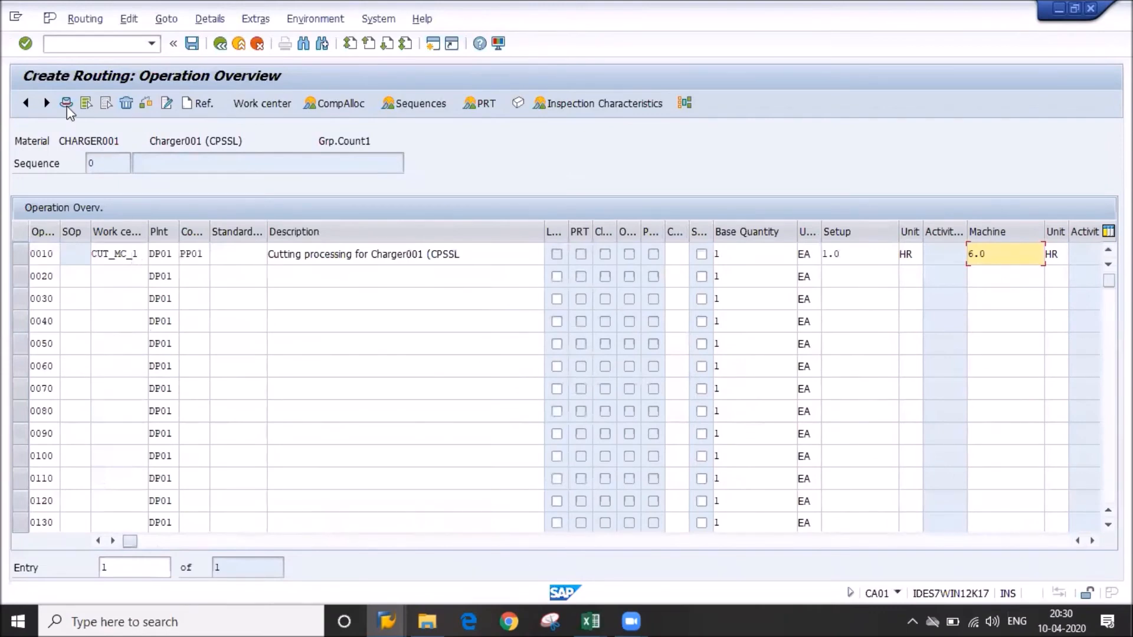
click(66, 104)
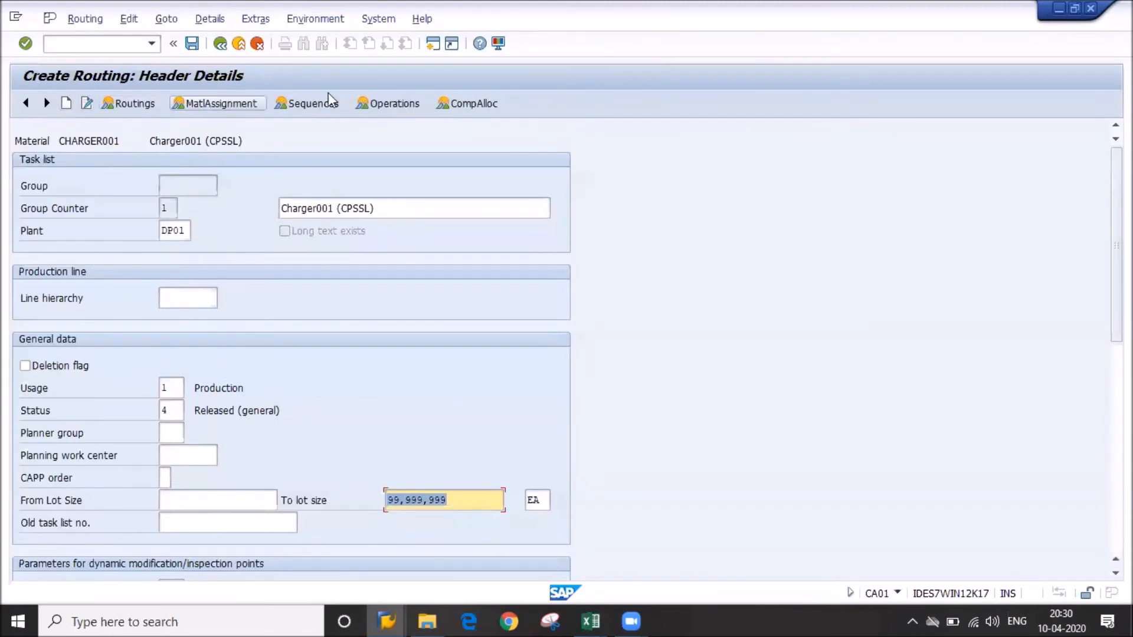
click(373, 101)
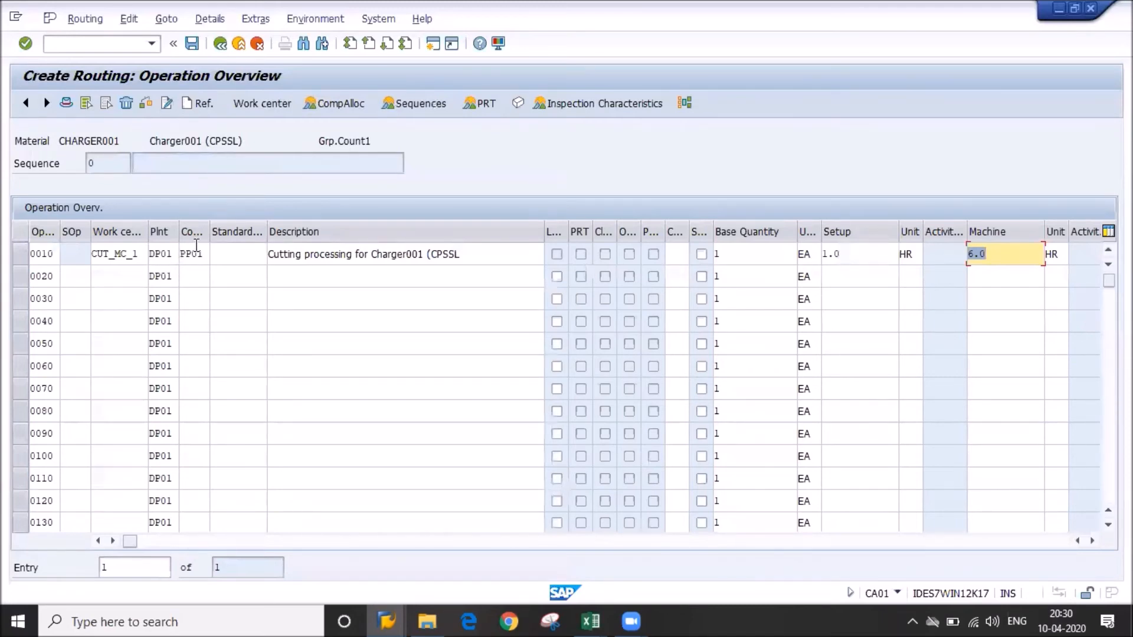
click(853, 253)
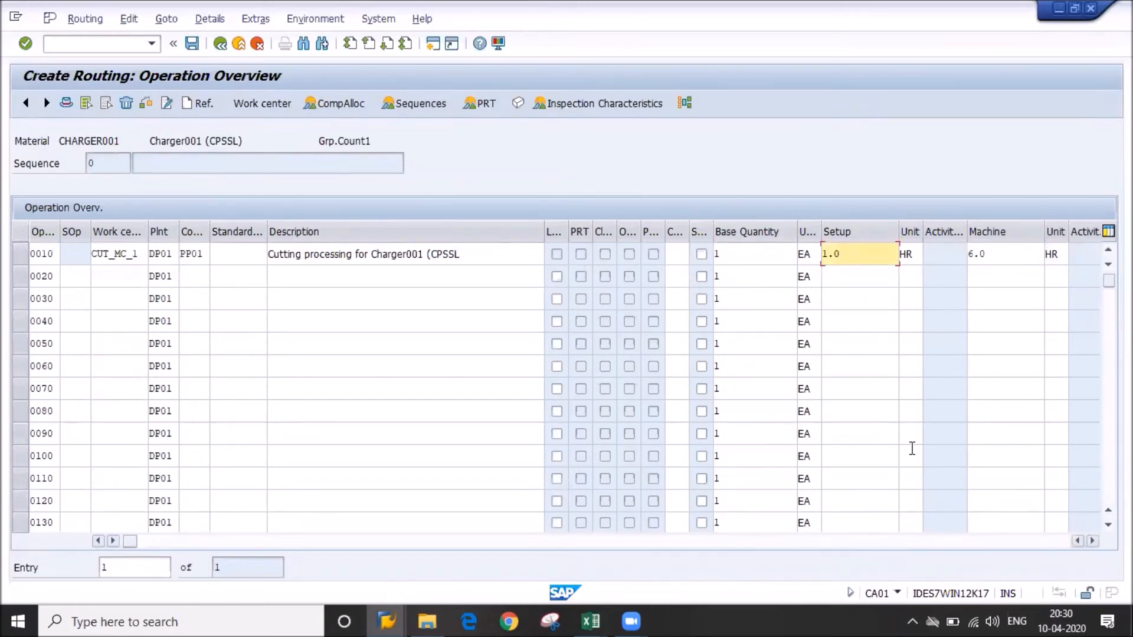
drag(130, 541, 105, 536)
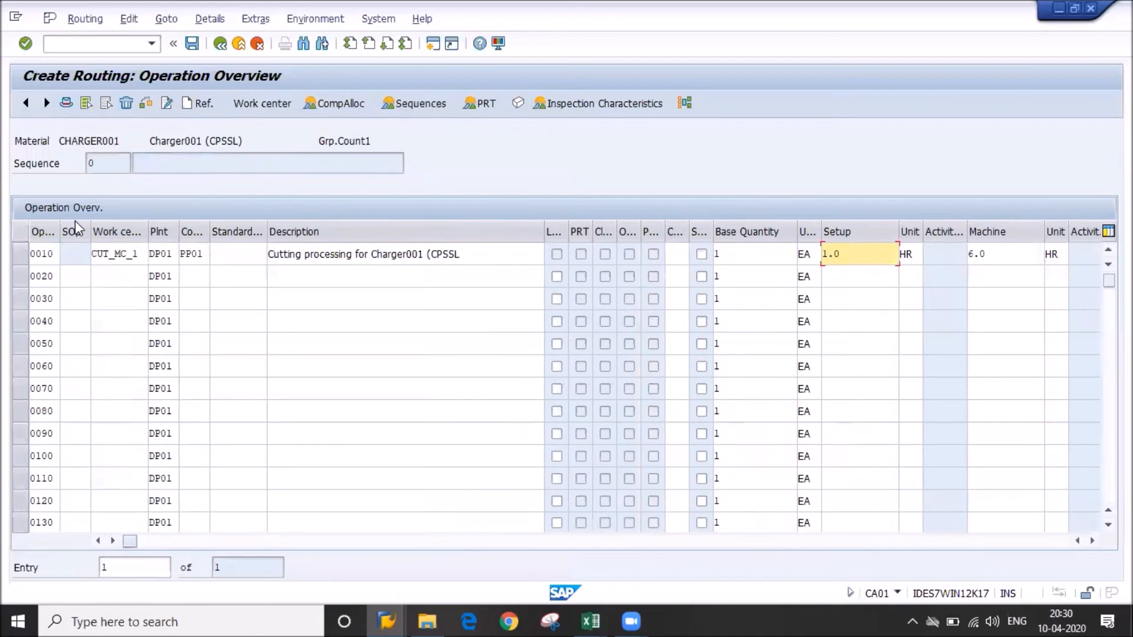
Save the routing for CHARGER001 and copy its group number from the full text of the save message
click(191, 47)
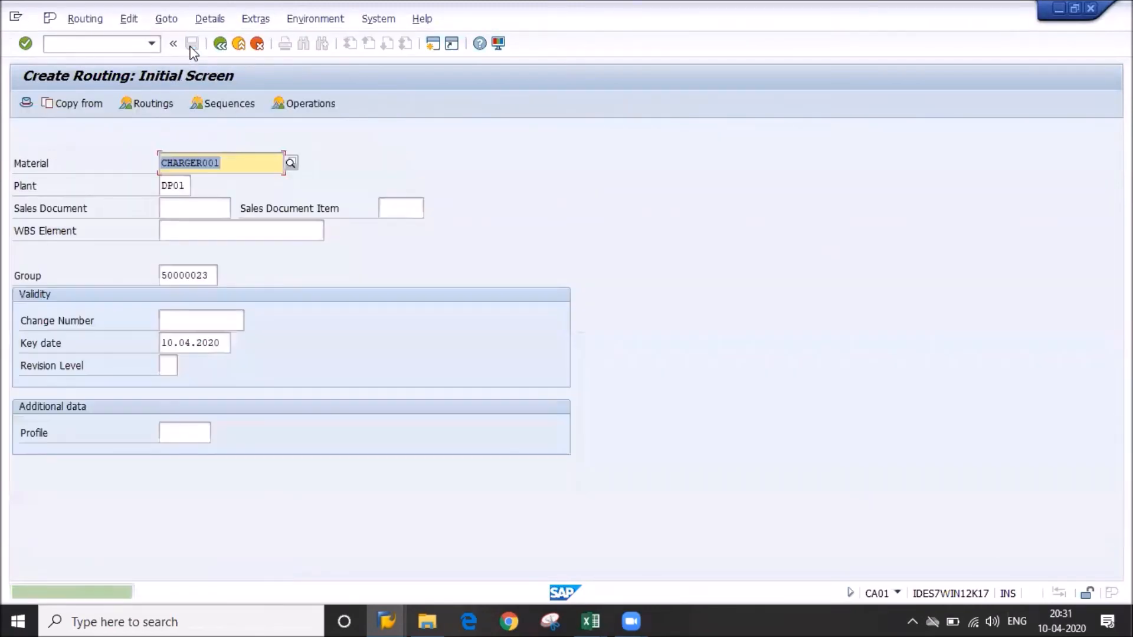
click(206, 596)
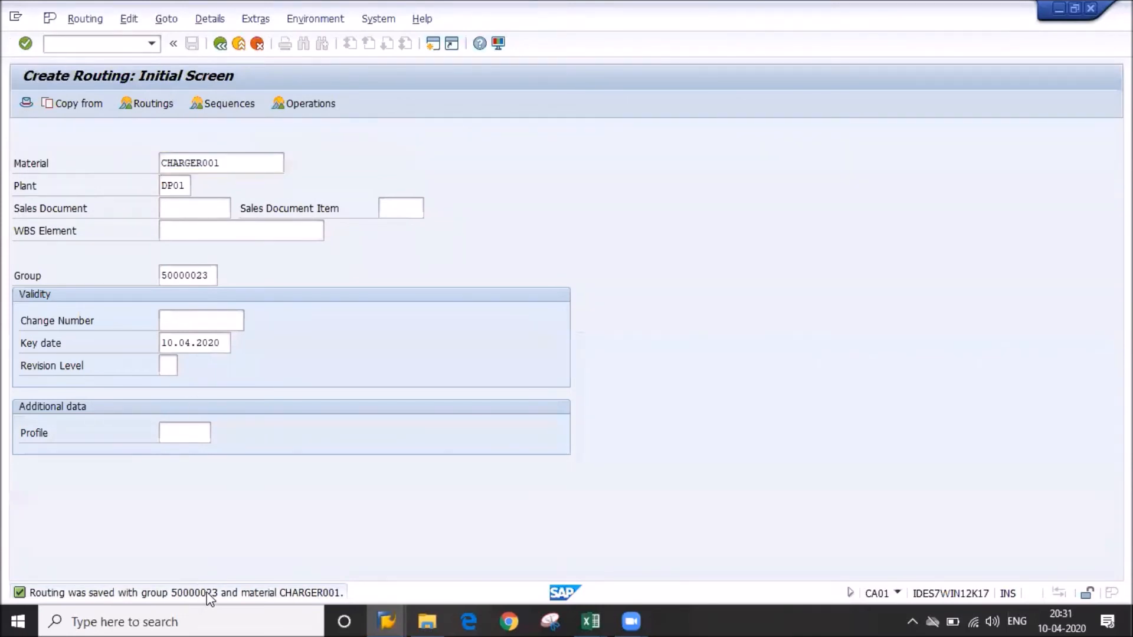
double_click(208, 594)
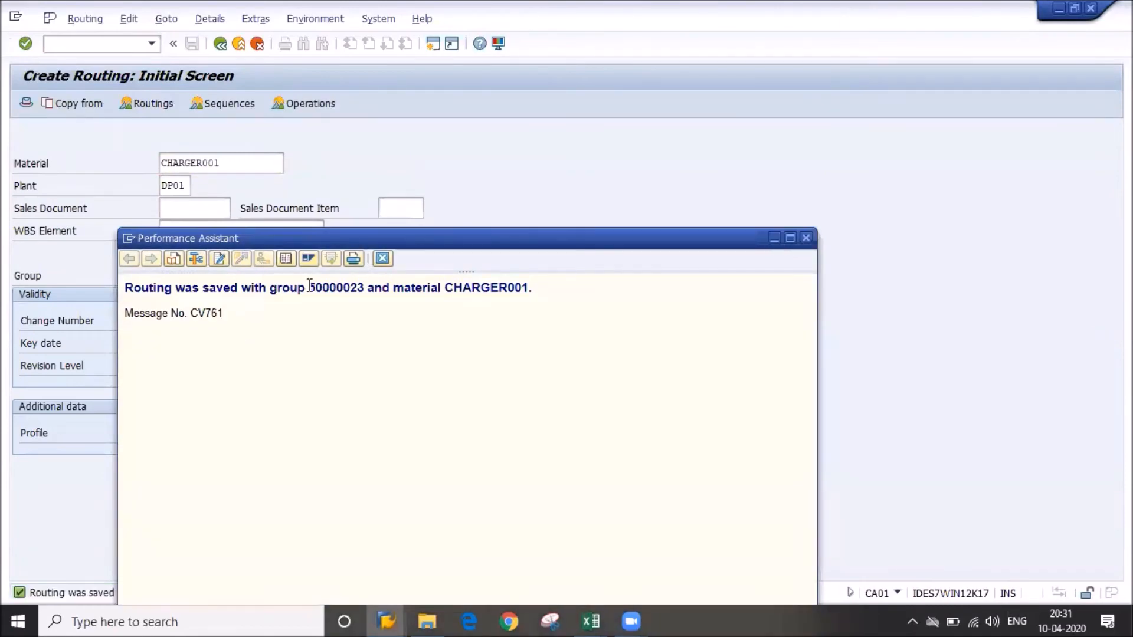
drag(309, 286, 362, 288)
key(ctrl+c)
Paste the routing group number into cell D1 of Sheet1 in the BOM Master Data Updates workbook and fit column D to it
mouse_move(590, 620)
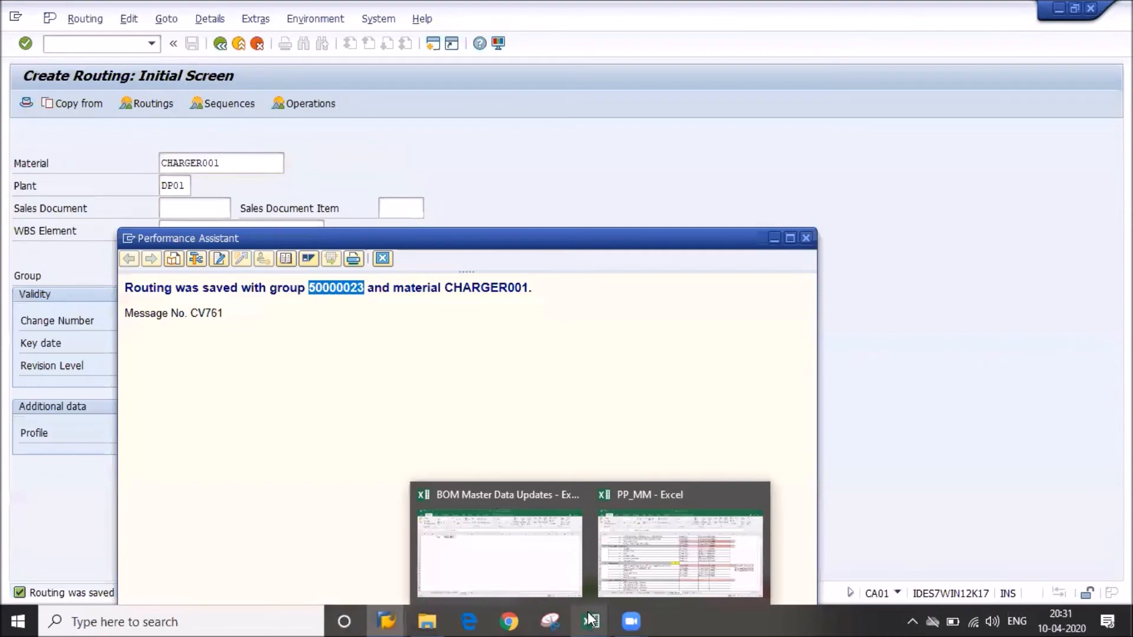
mouse_move(641, 578)
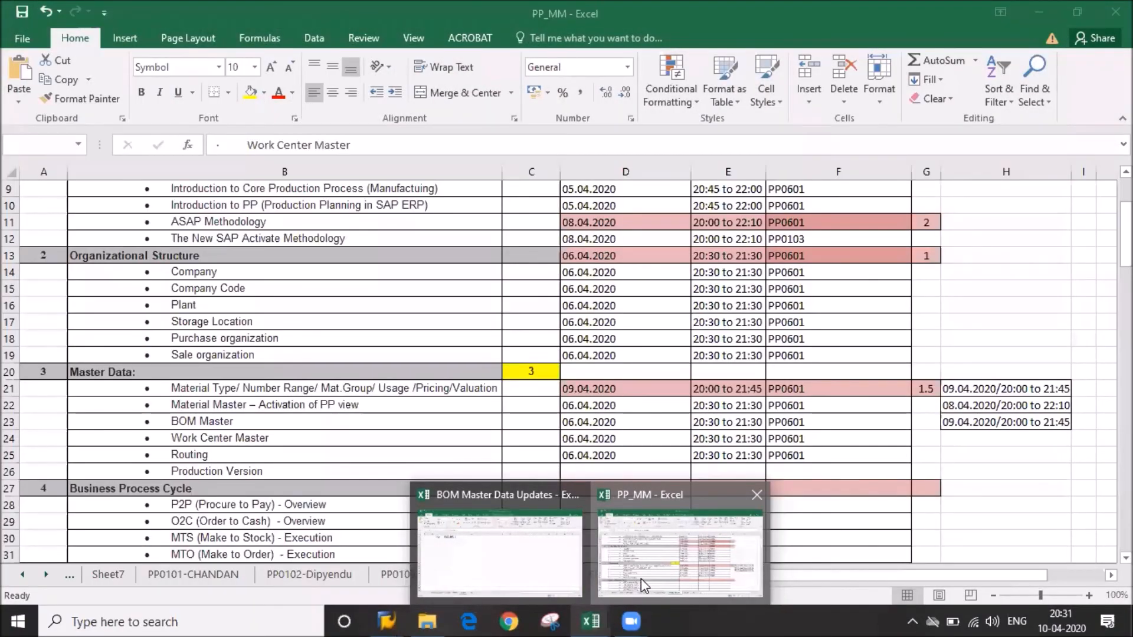
click(641, 579)
mouse_move(595, 620)
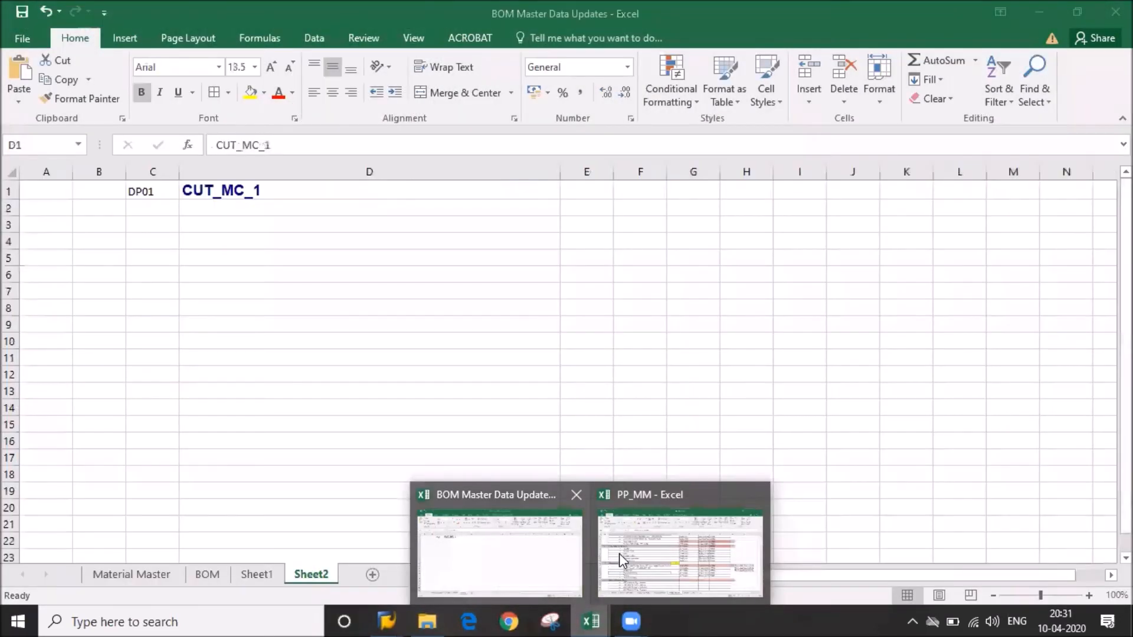
click(619, 555)
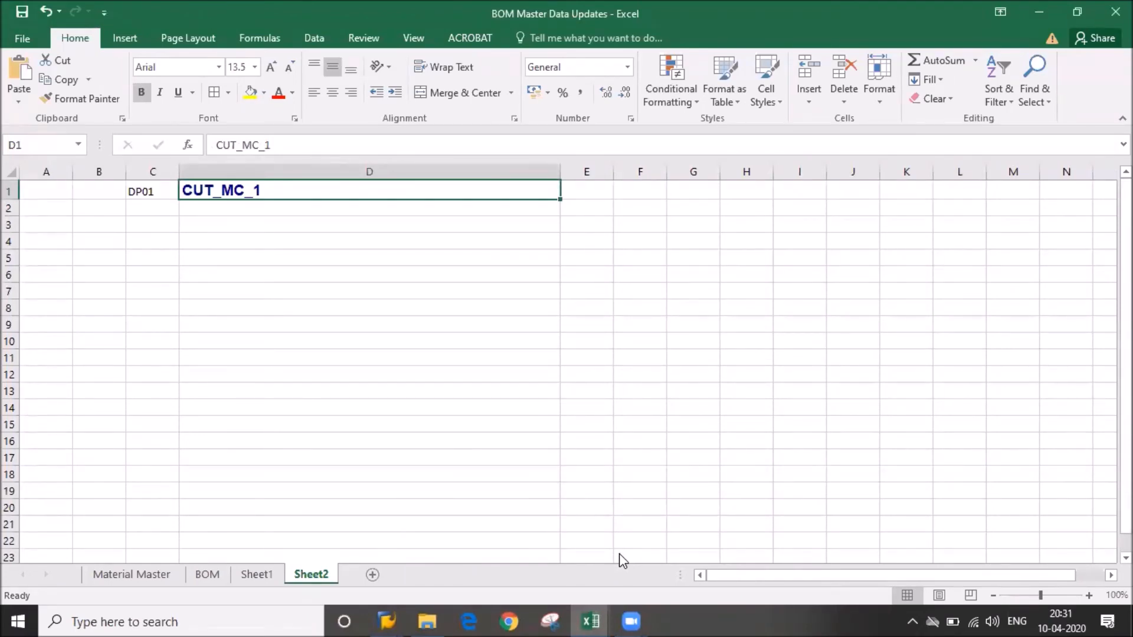
click(254, 573)
click(289, 269)
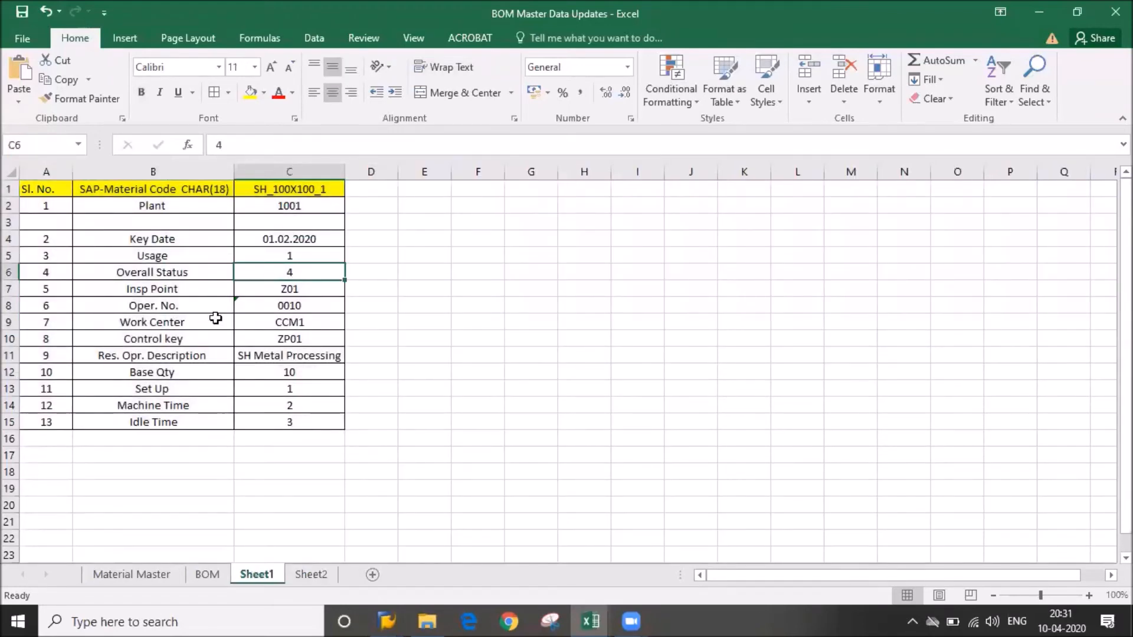
click(392, 191)
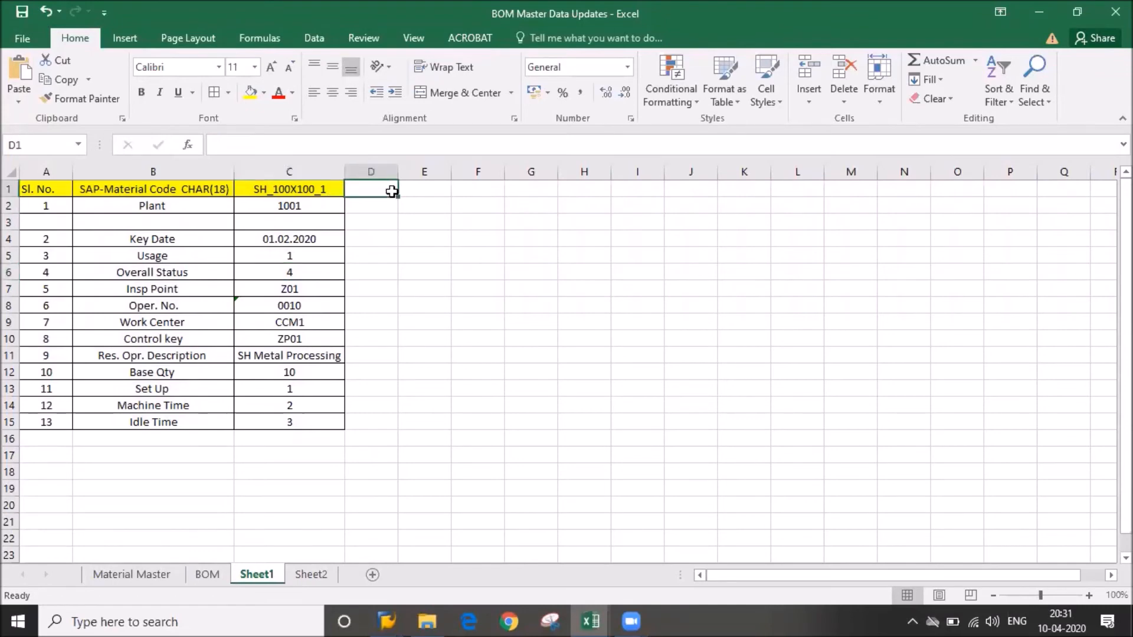
key(ctrl+v)
drag(399, 174, 399, 174)
click(399, 175)
double_click(399, 175)
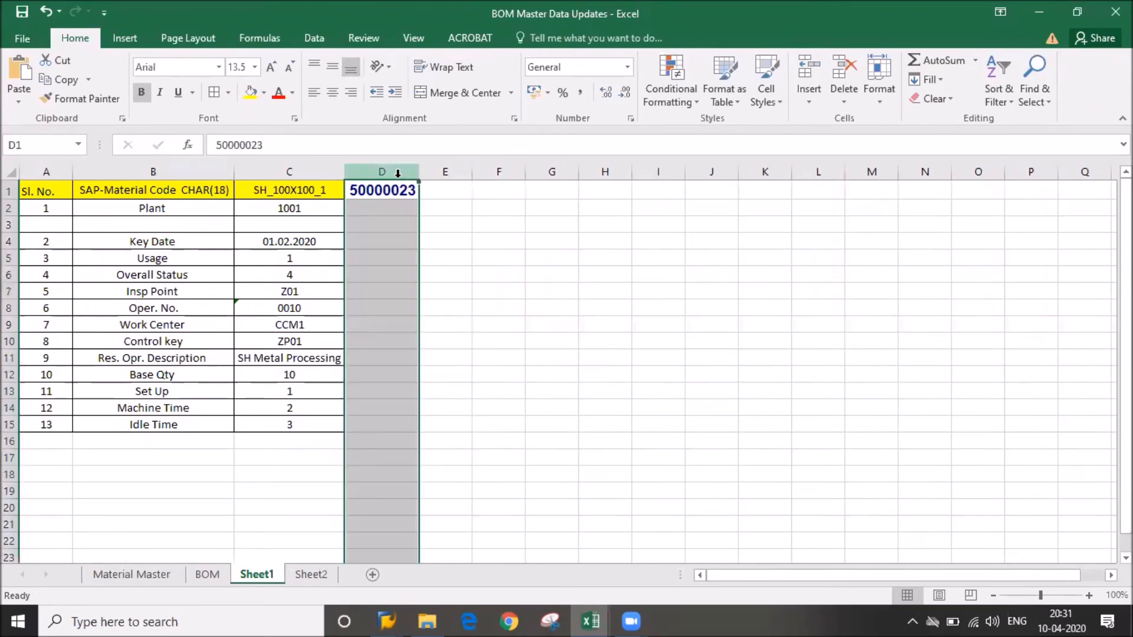
click(390, 190)
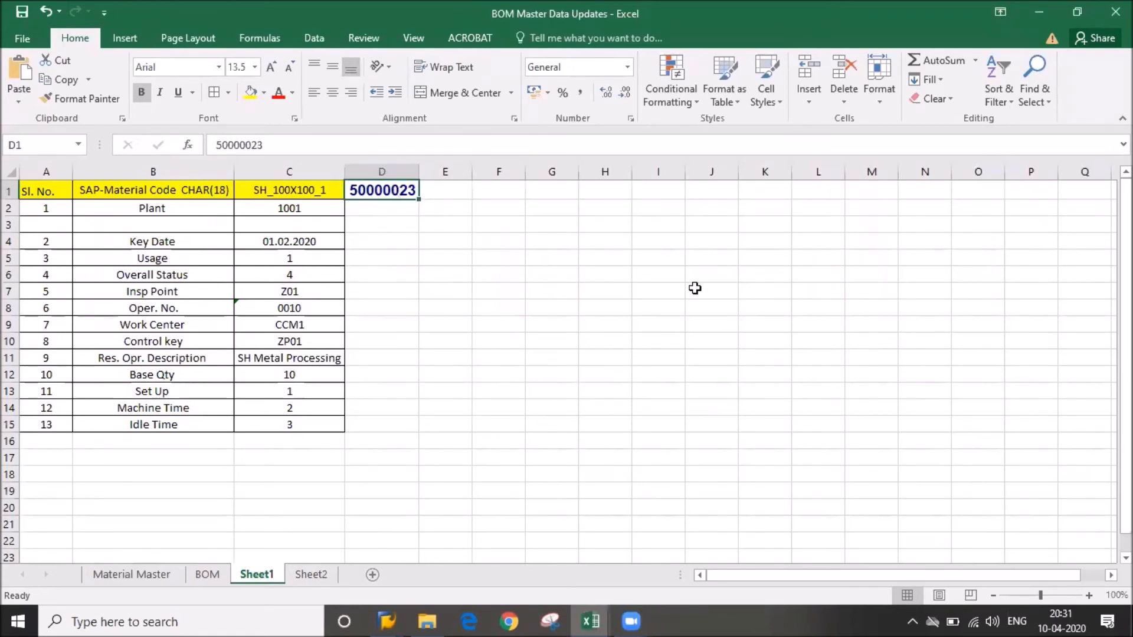
click(665, 328)
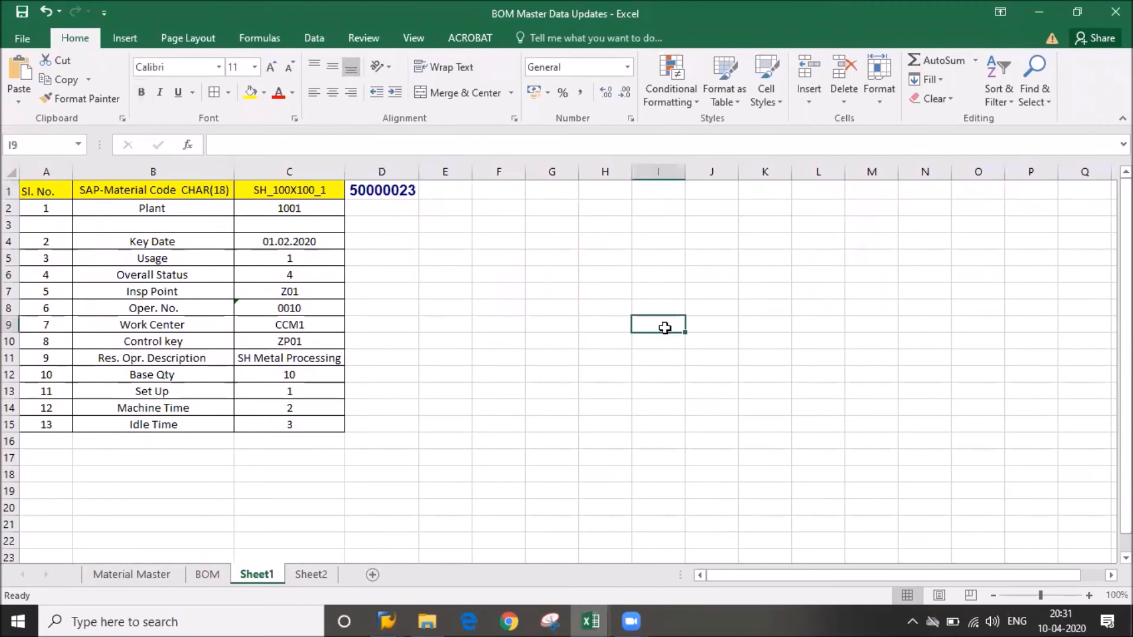
click(529, 489)
click(395, 304)
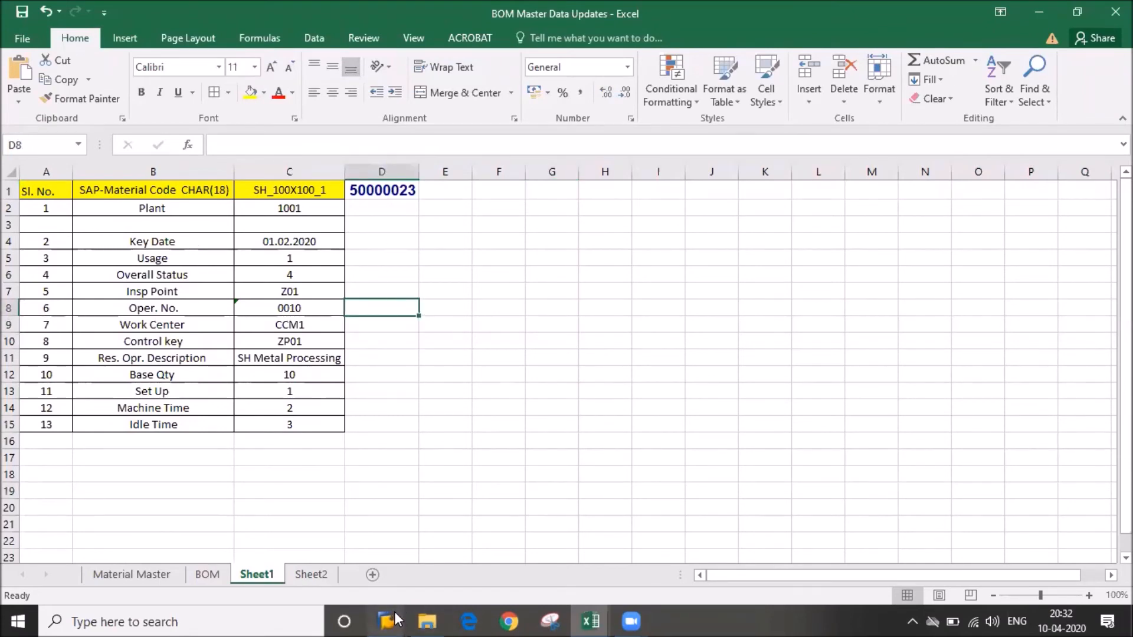
Switch back to SAP, leave the routing transaction, and start MM02 for material CHARGER001 up to its view selection
mouse_move(389, 620)
click(480, 570)
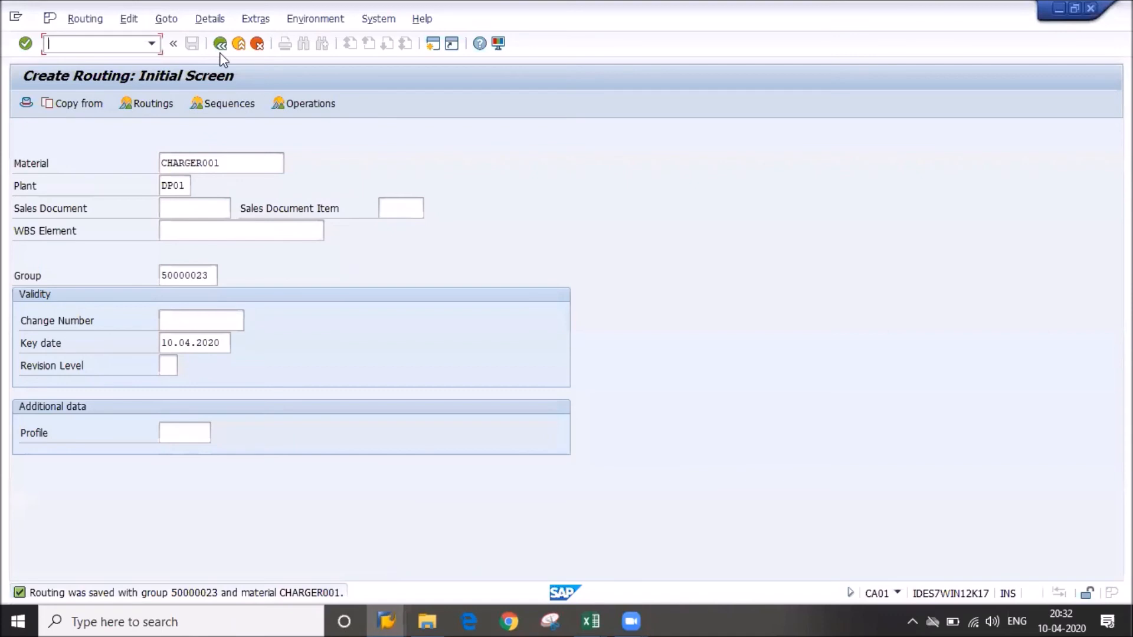
click(220, 46)
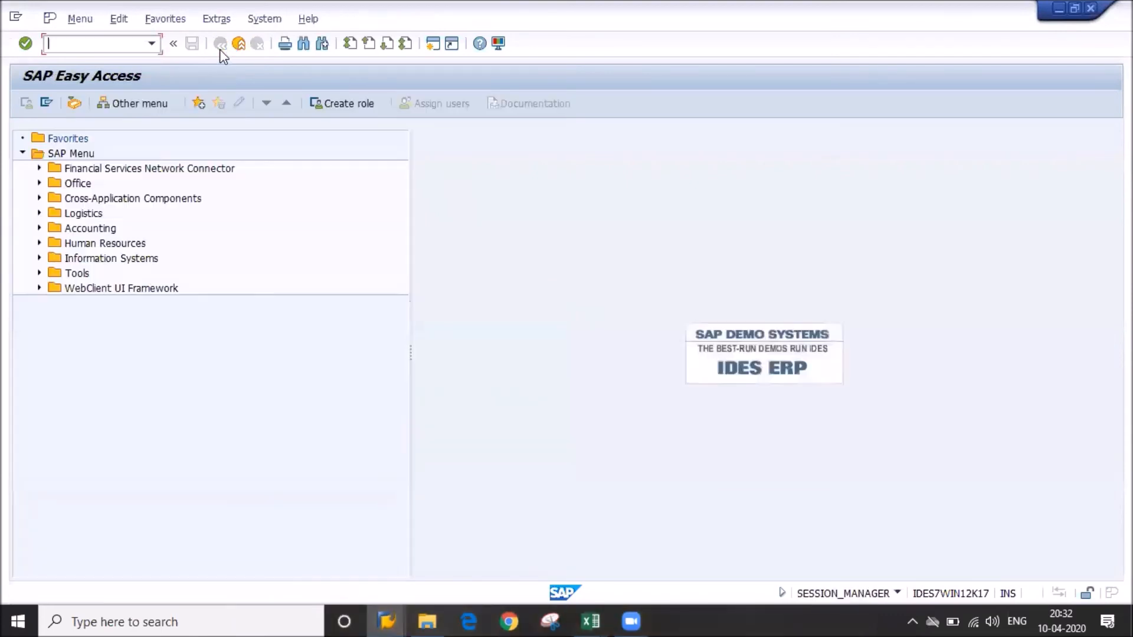
click(117, 43)
text(mm)
key(Return)
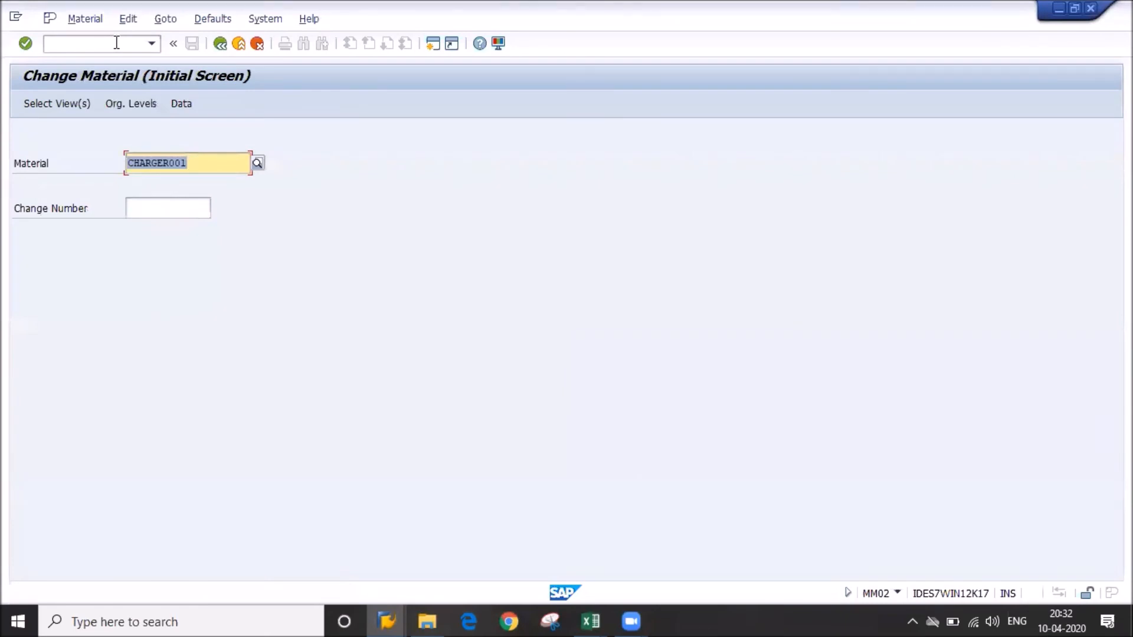
key(Return)
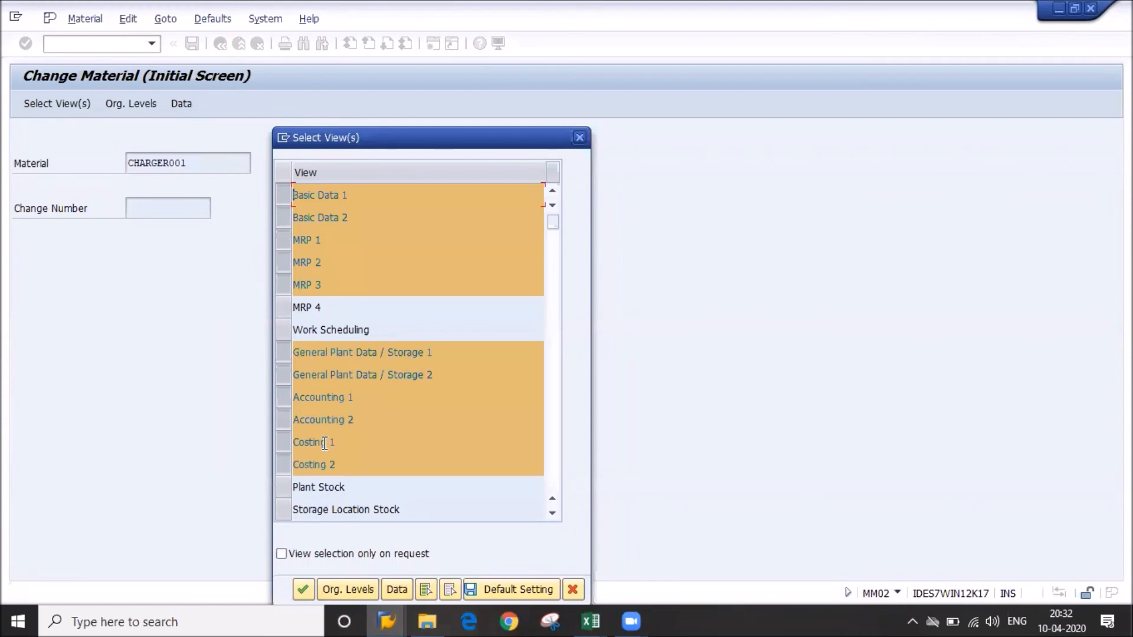
Clear the preselected views, choose only MRP 4, and open it for plant DP01 and storage location DS01
click(450, 590)
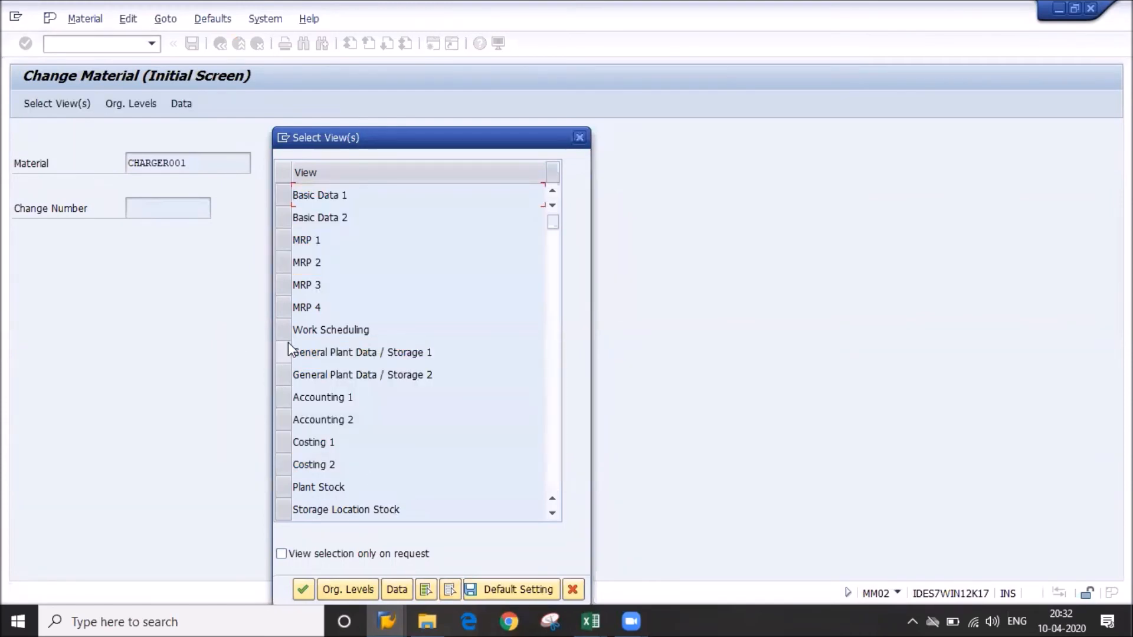
click(284, 308)
key(Return)
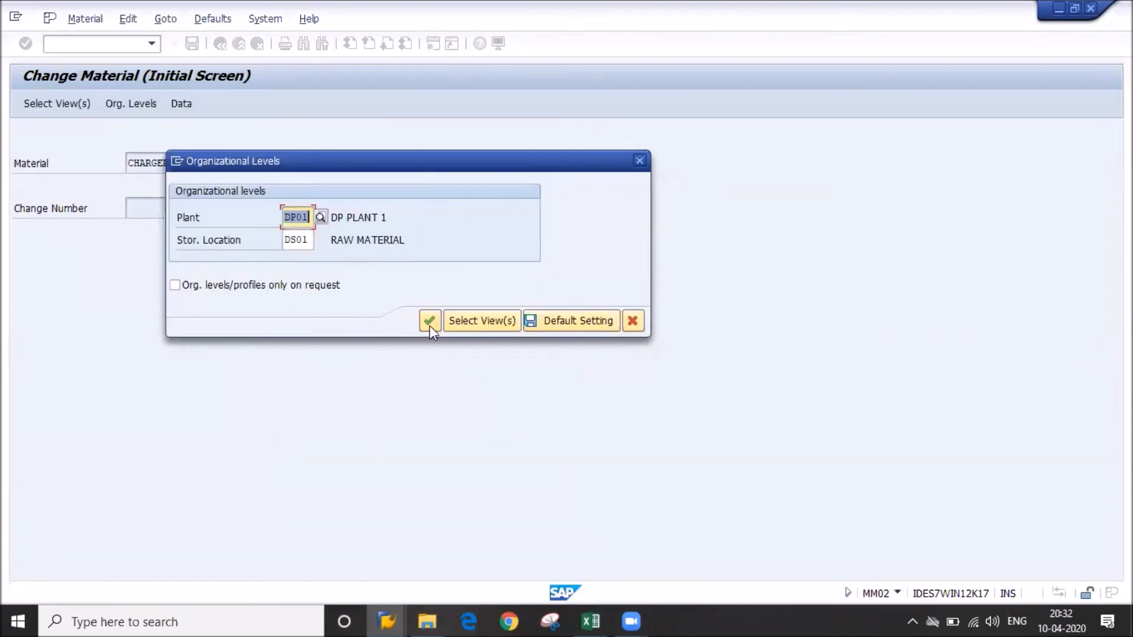
click(430, 324)
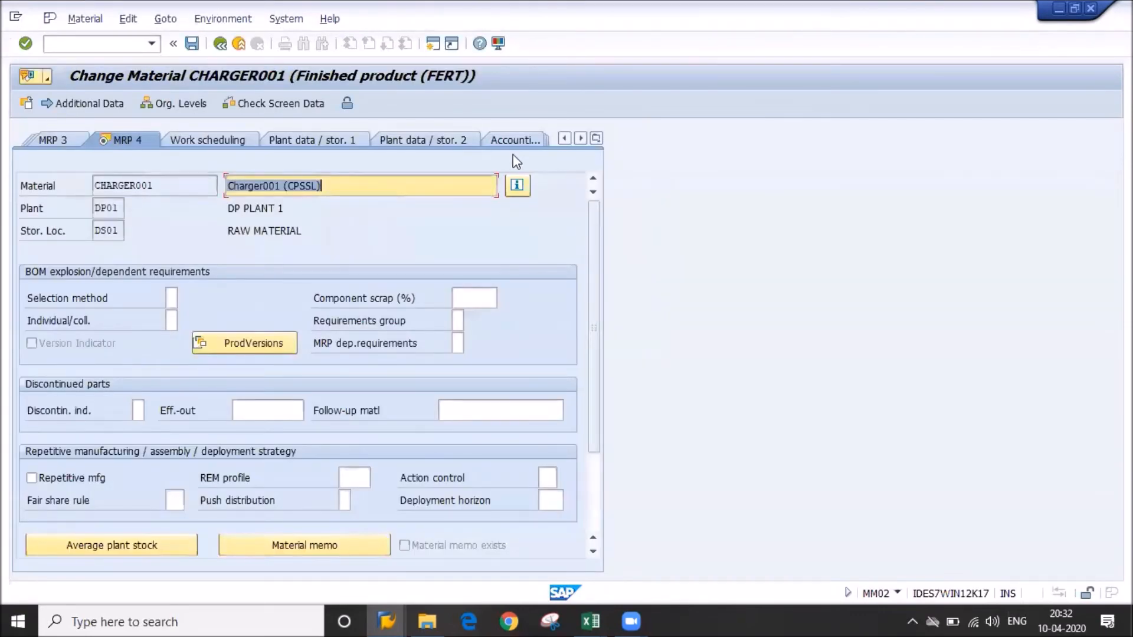
Open the material's production versions from MRP 4 and enter version CH01 with the text Charger Processing
click(224, 144)
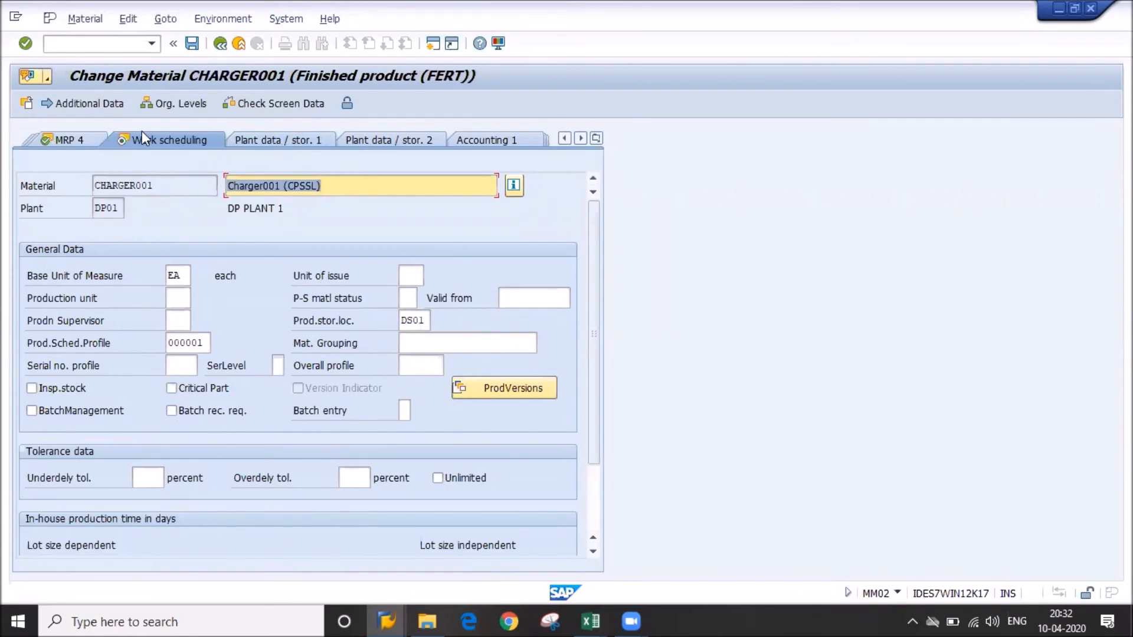
click(82, 141)
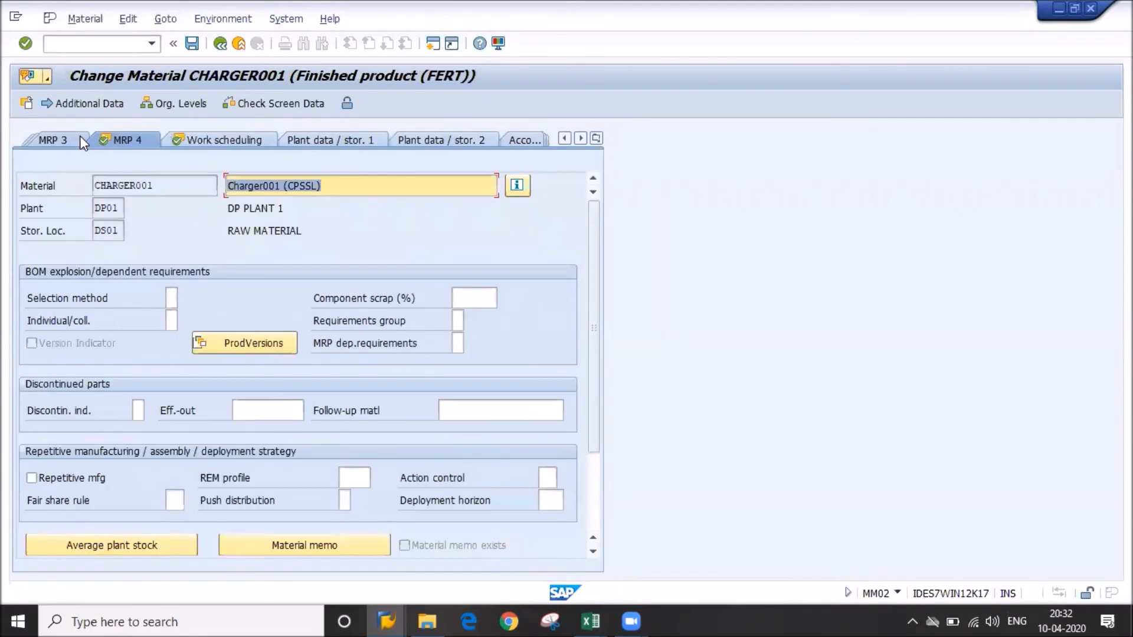
click(252, 344)
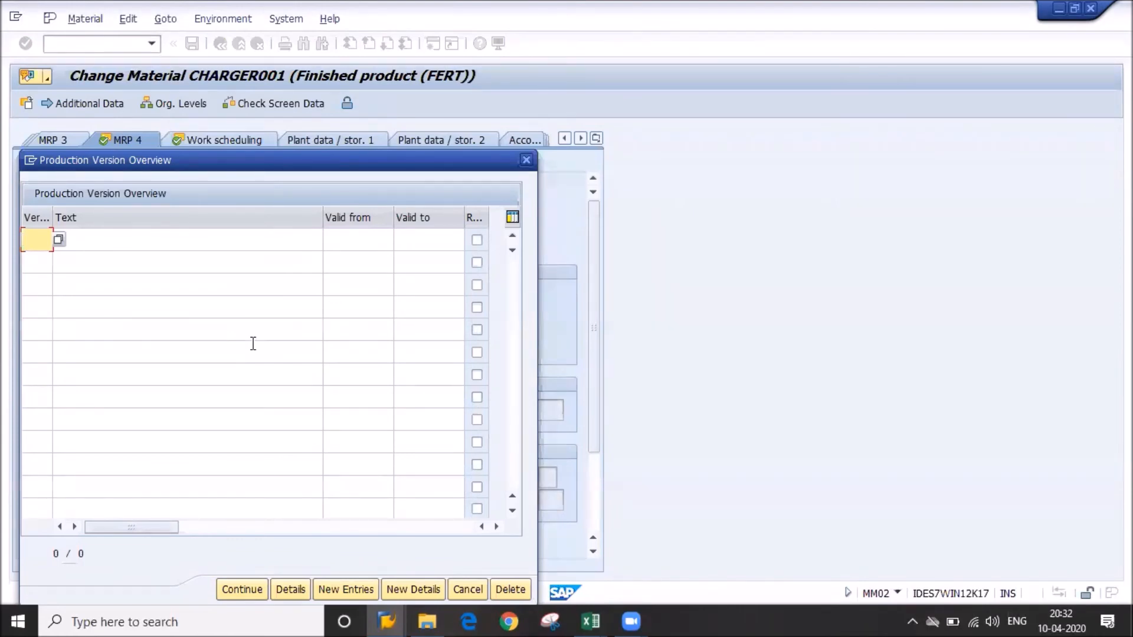
text(CH01)
key(Tab)
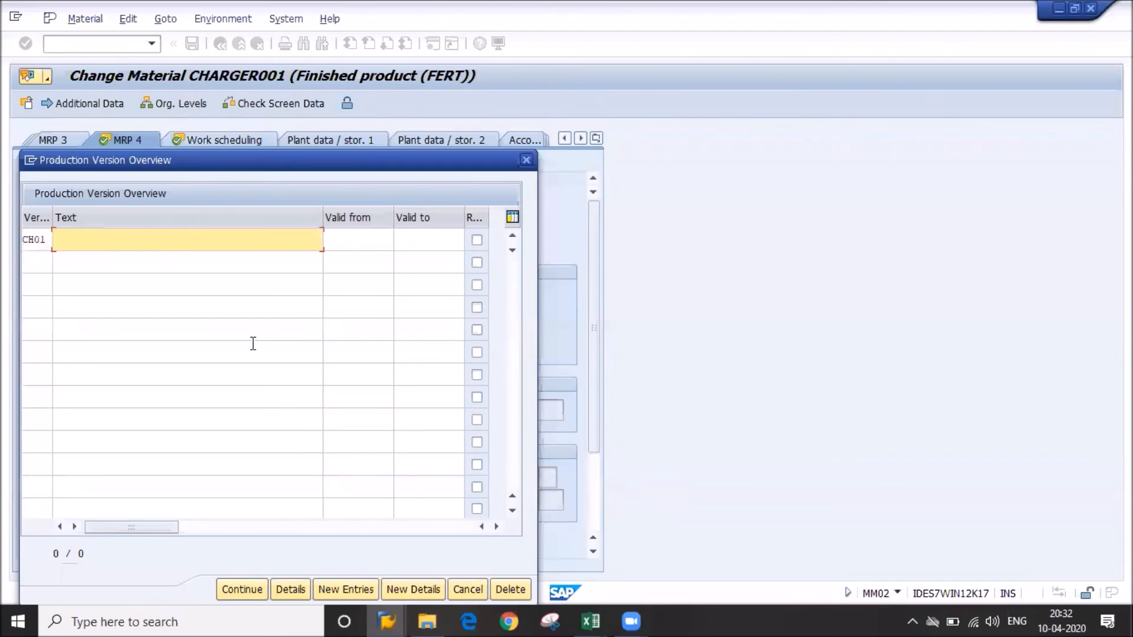
text(Charger Processing)
key(Tab)
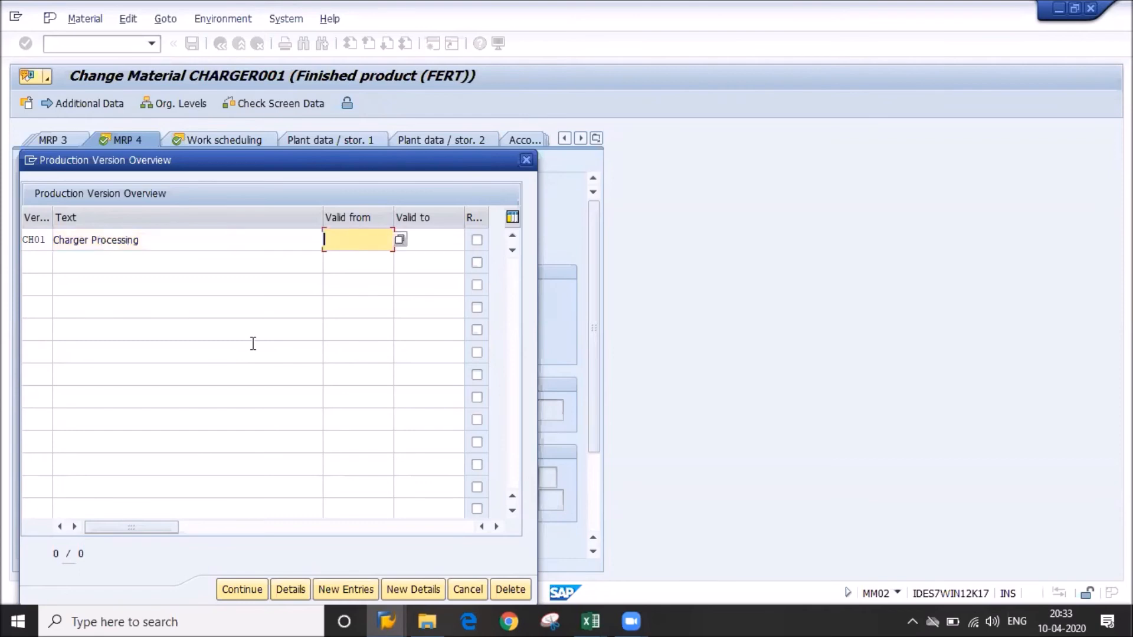
Set version CH01's validity from 01.04.2020 to 31.12.9999 and confirm the production version overview
text(01.)
text(04)
text(.2020)
key(Tab)
text(3)
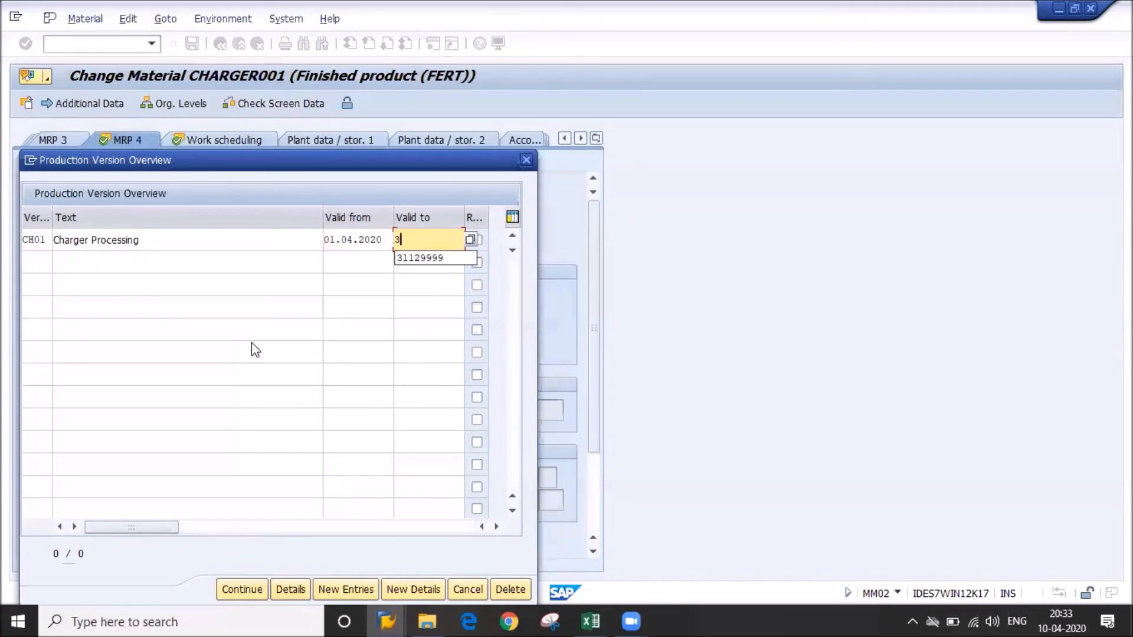
text(1.12)
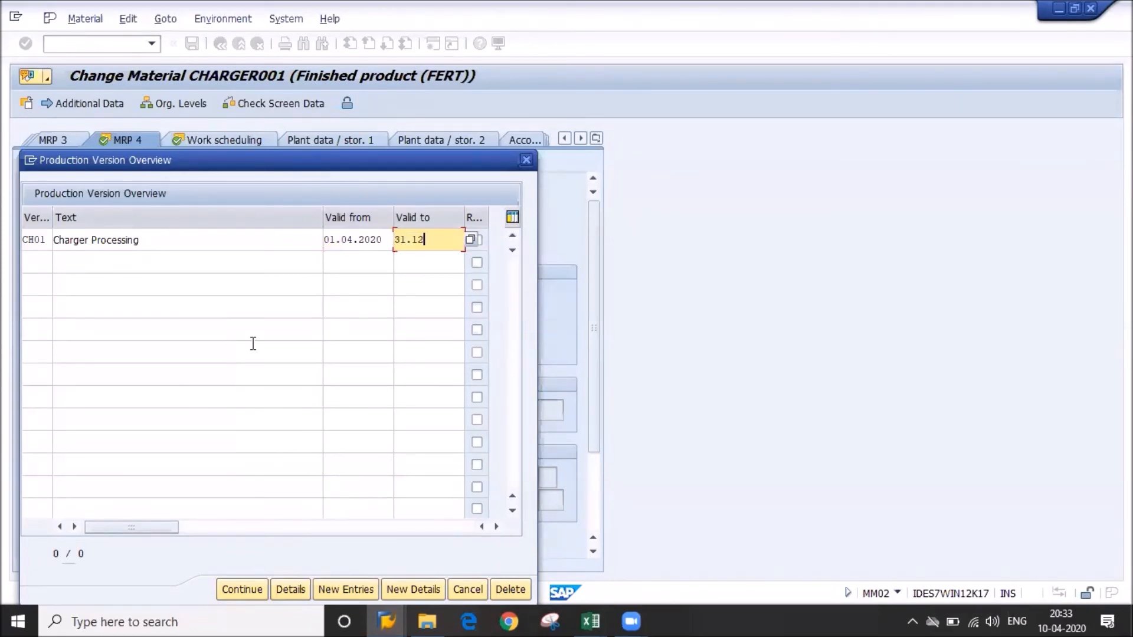
text(.9999)
key(Return)
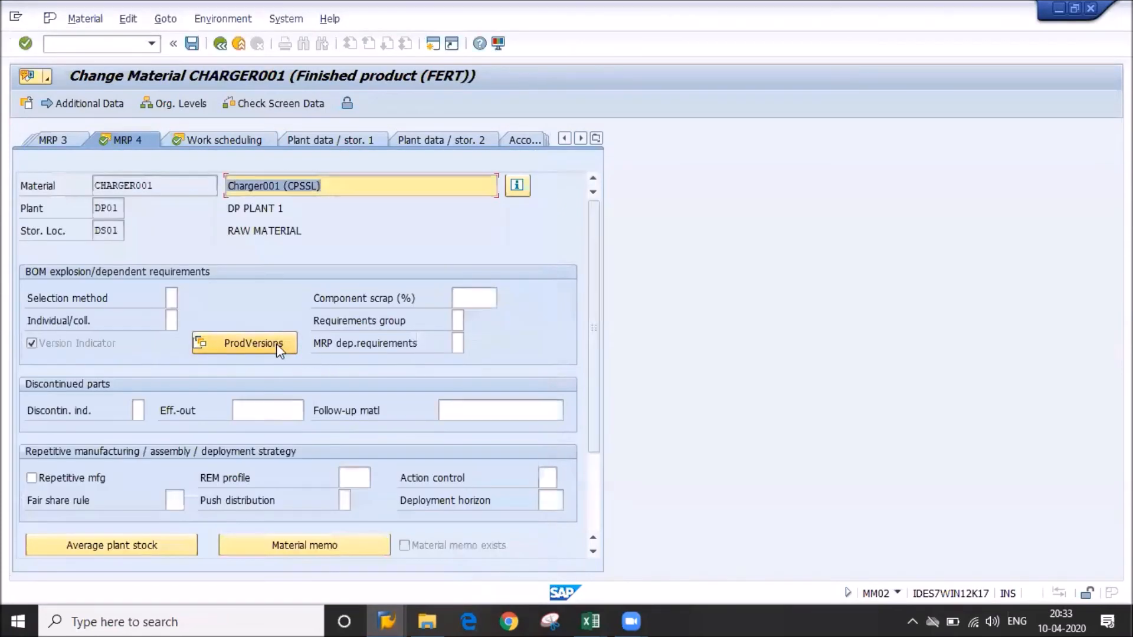
Reopen the production version overview and open the details of version CH01
click(276, 344)
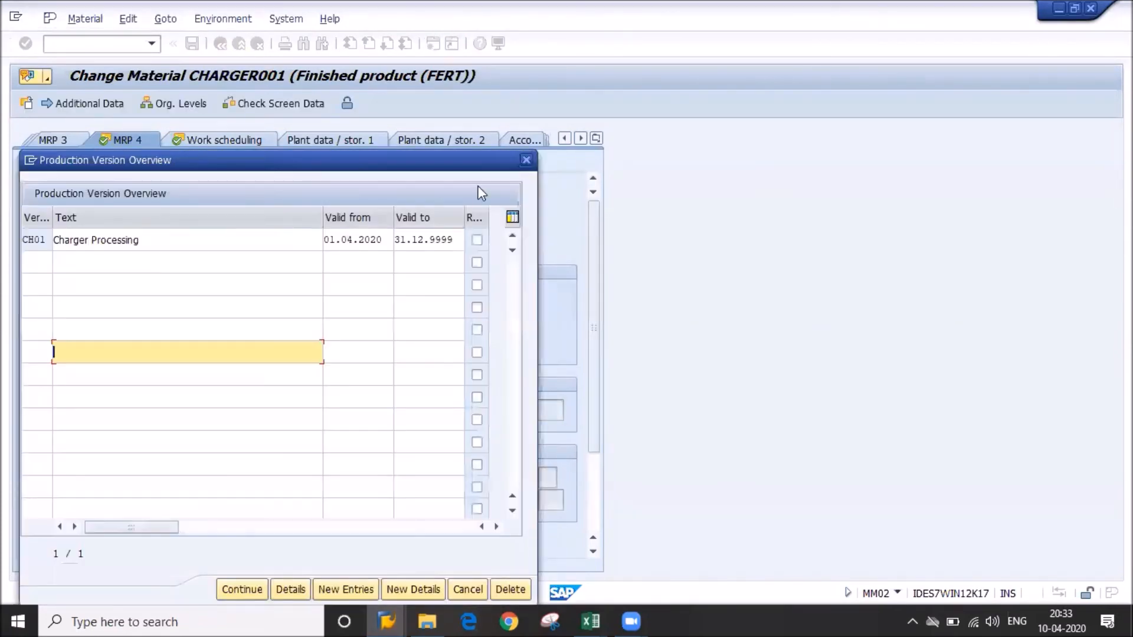
click(526, 160)
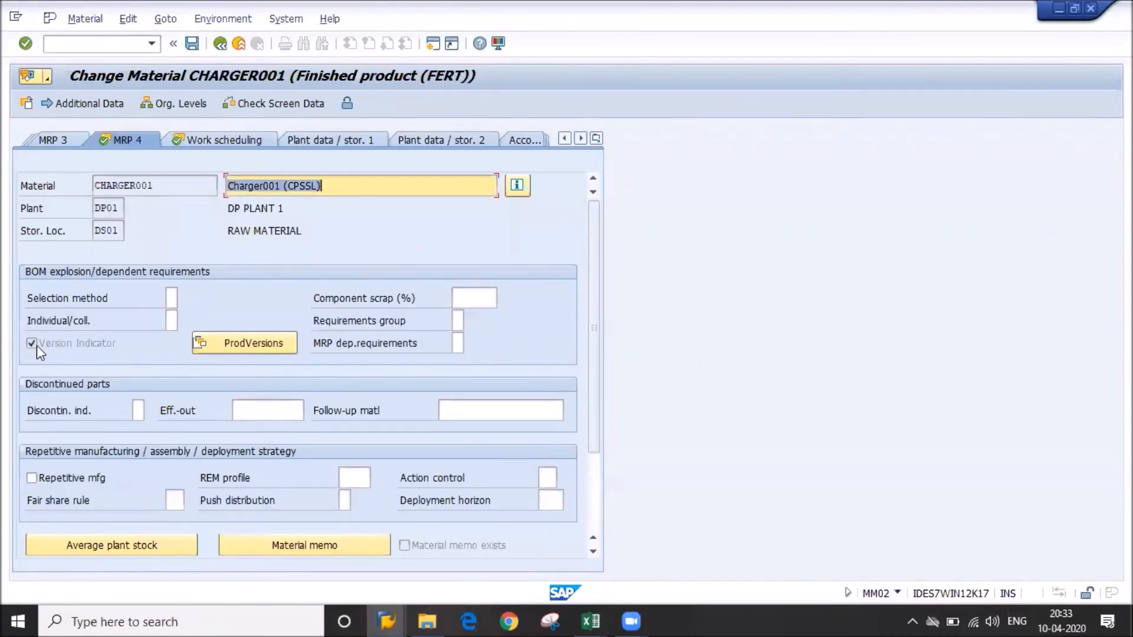
click(245, 346)
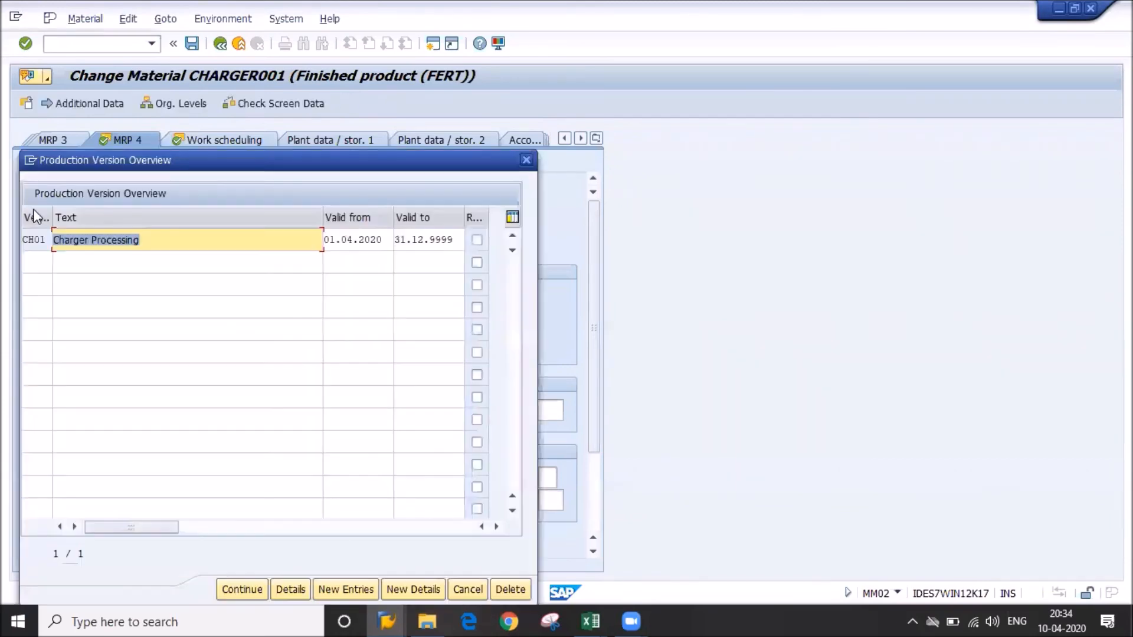
click(41, 241)
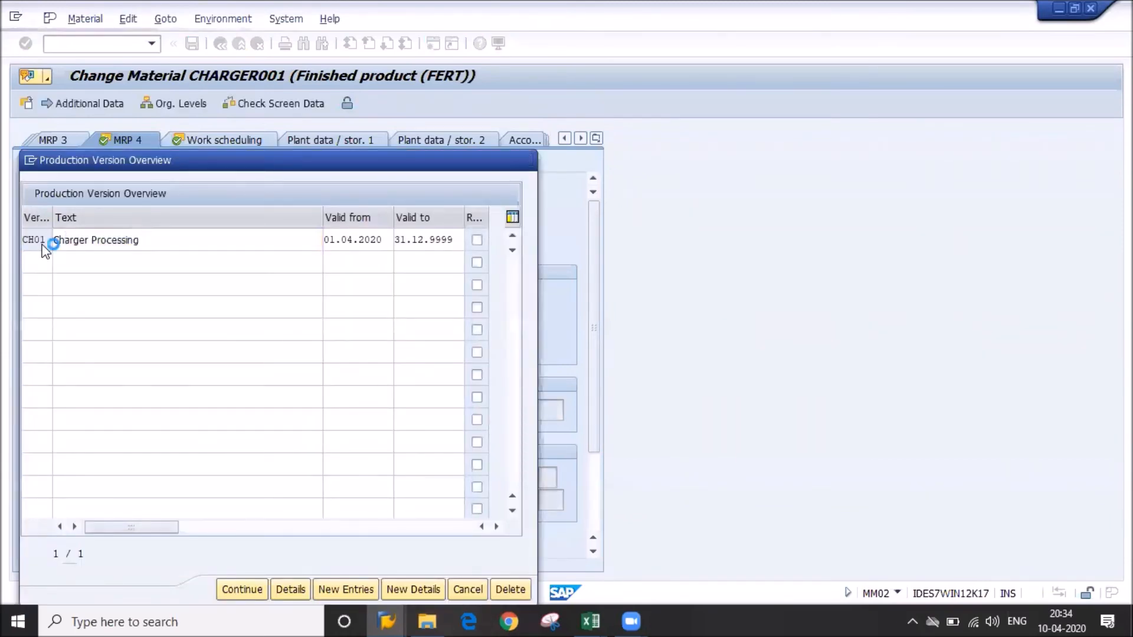
double_click(42, 241)
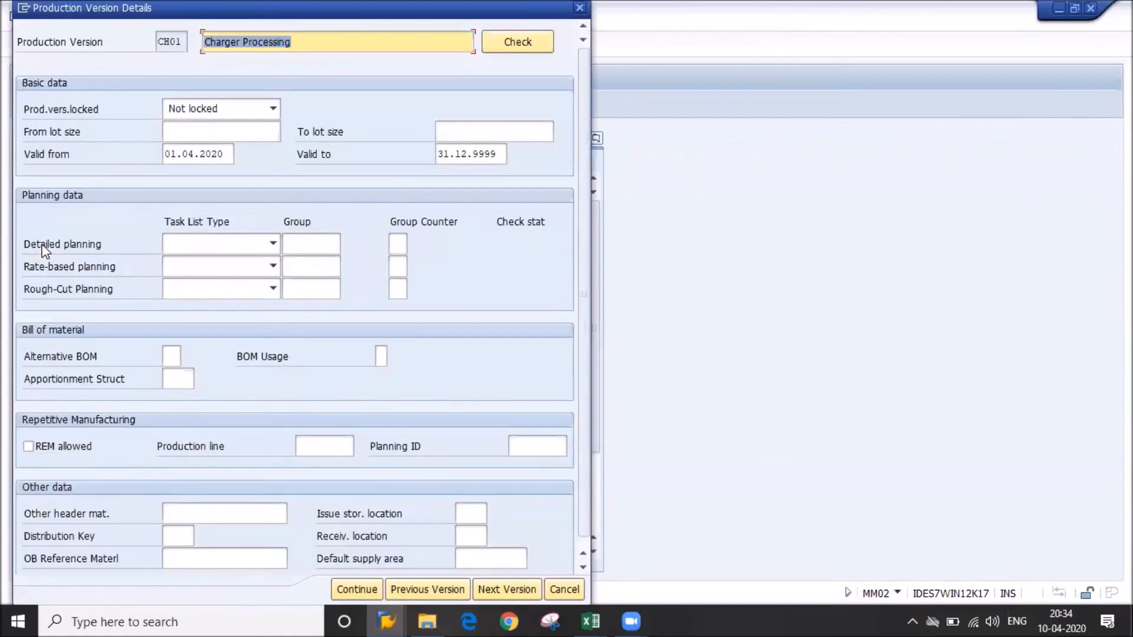
Set the upper lot size of production version CH01 to 99999999
click(250, 129)
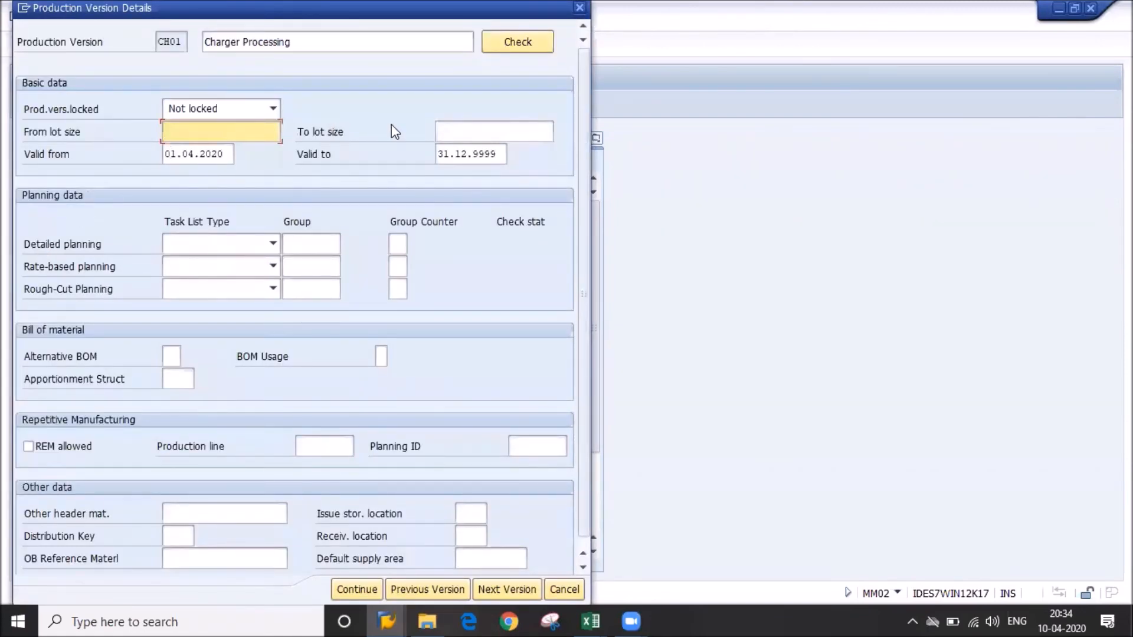
click(469, 128)
text(999)
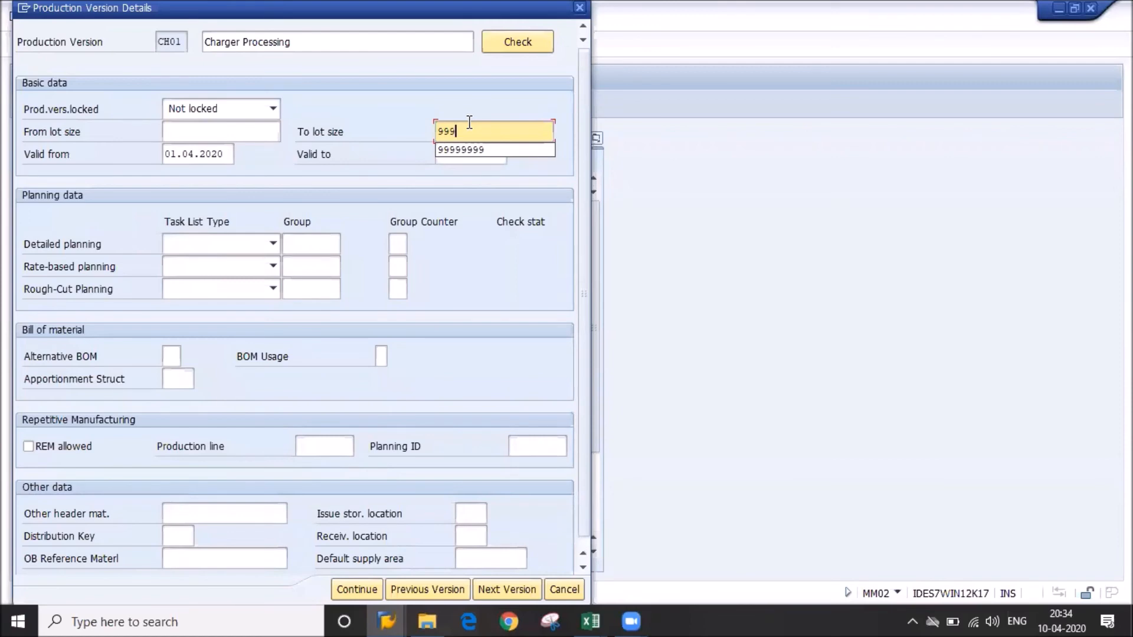
text(999)
key(Down)
key(Return)
drag(491, 131, 418, 129)
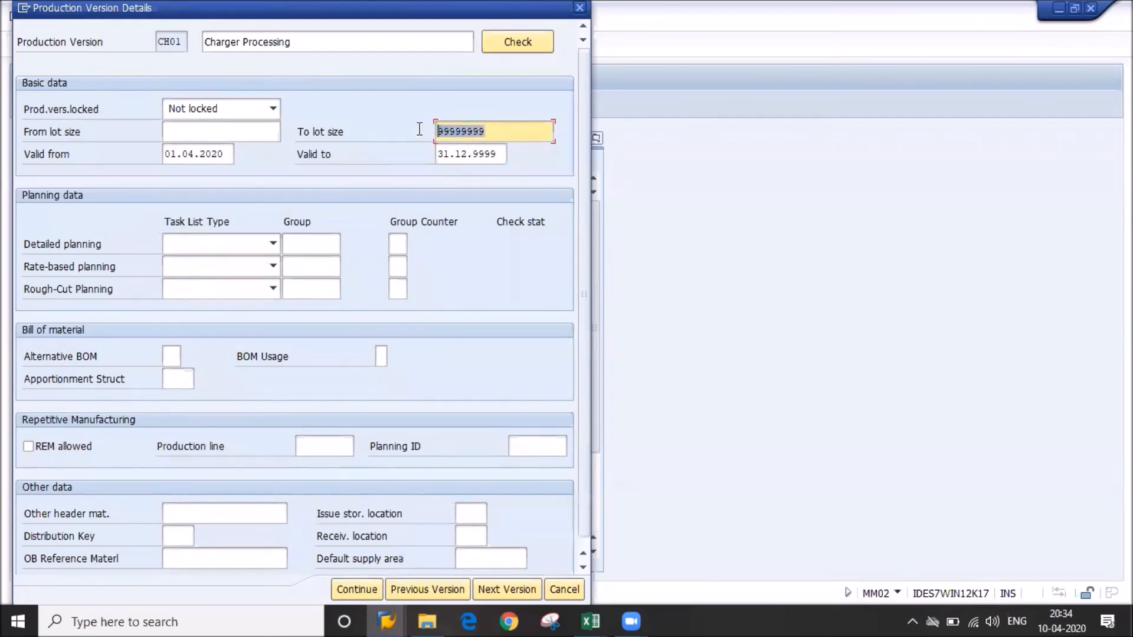
Choose N Routing as the task list type for detailed planning
click(232, 249)
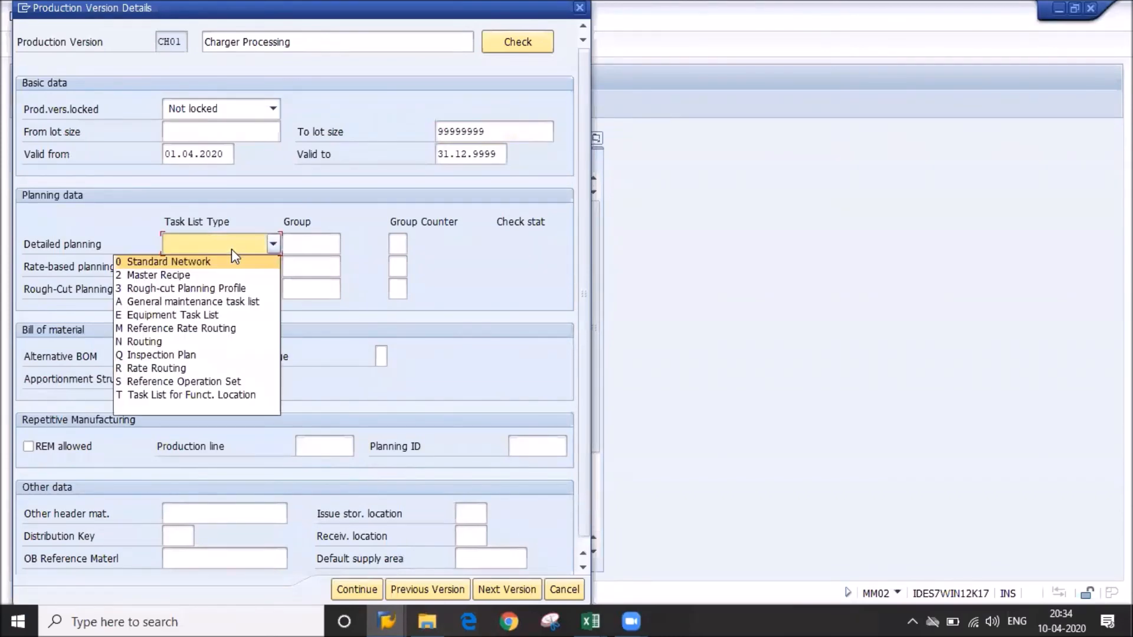
click(212, 342)
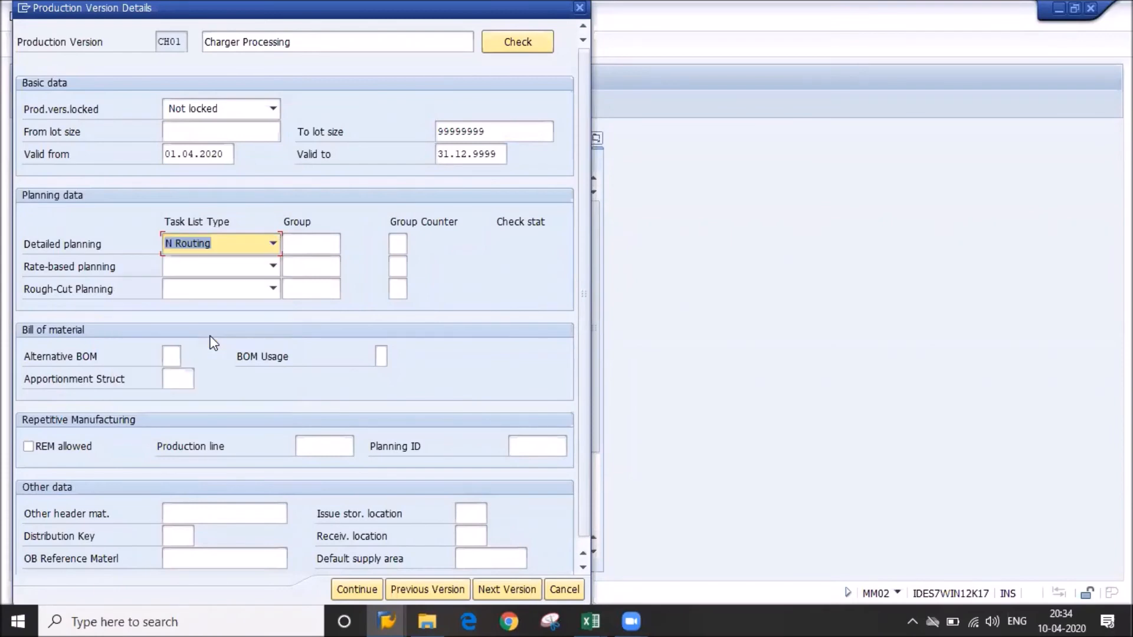
click(303, 250)
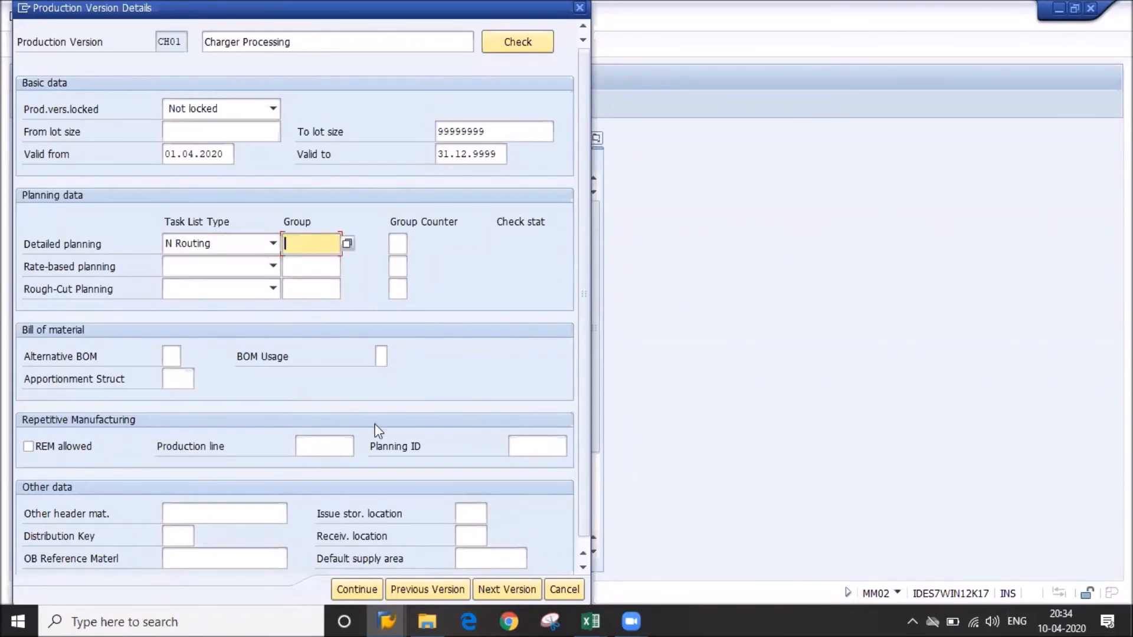
Switch to the BOM Master Data Updates workbook in Excel and copy the routing group number from cell D1 of Sheet1
mouse_move(590, 621)
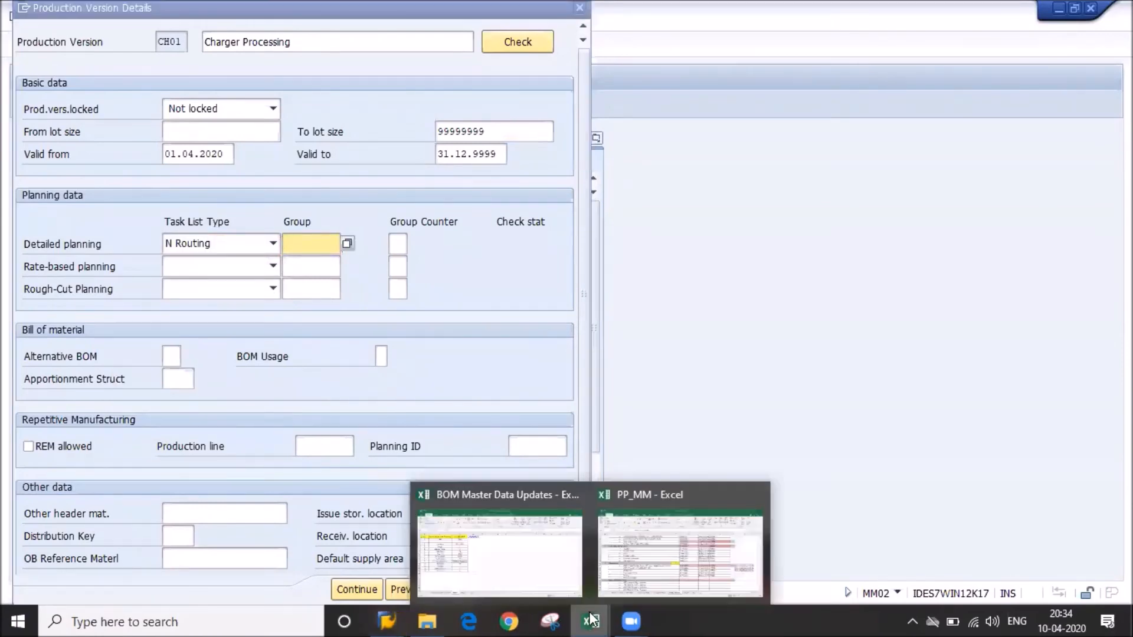
mouse_move(630, 551)
click(499, 551)
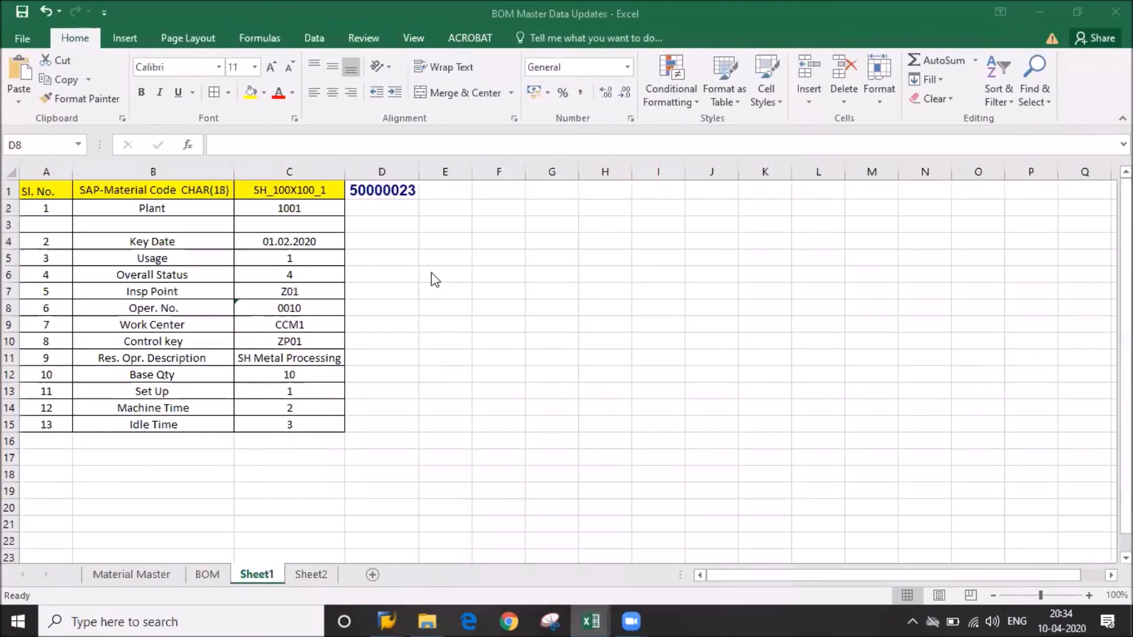
click(387, 188)
key(ctrl+c)
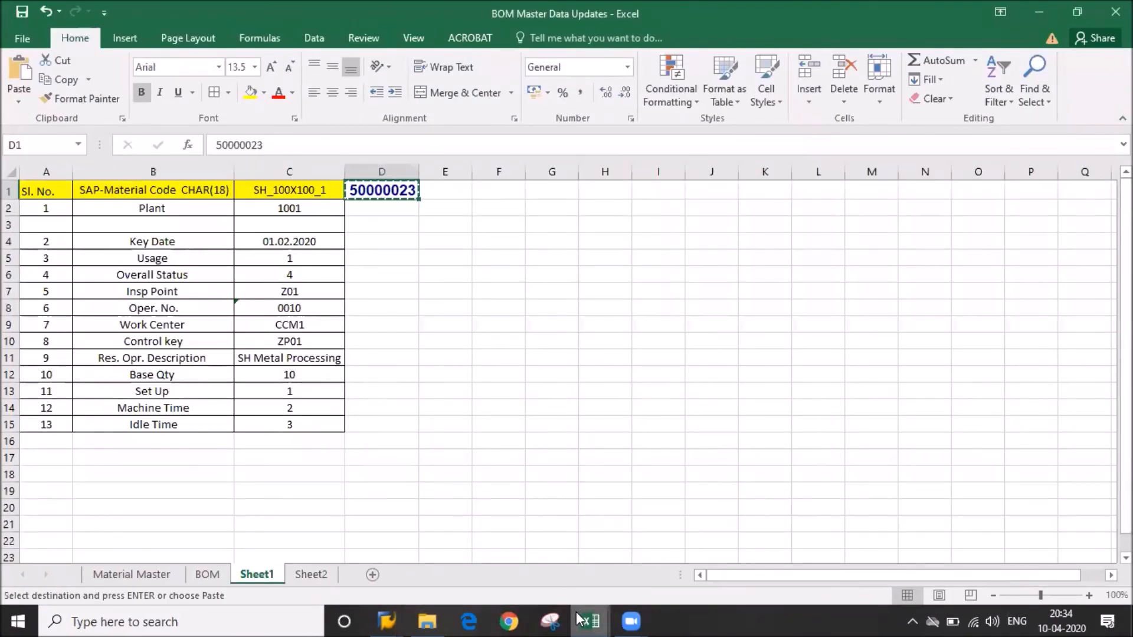
Return to the CHARGER001 session in SAP and paste group 50000023 into detailed planning with group counter 1
mouse_move(578, 618)
click(427, 586)
mouse_move(602, 621)
click(637, 578)
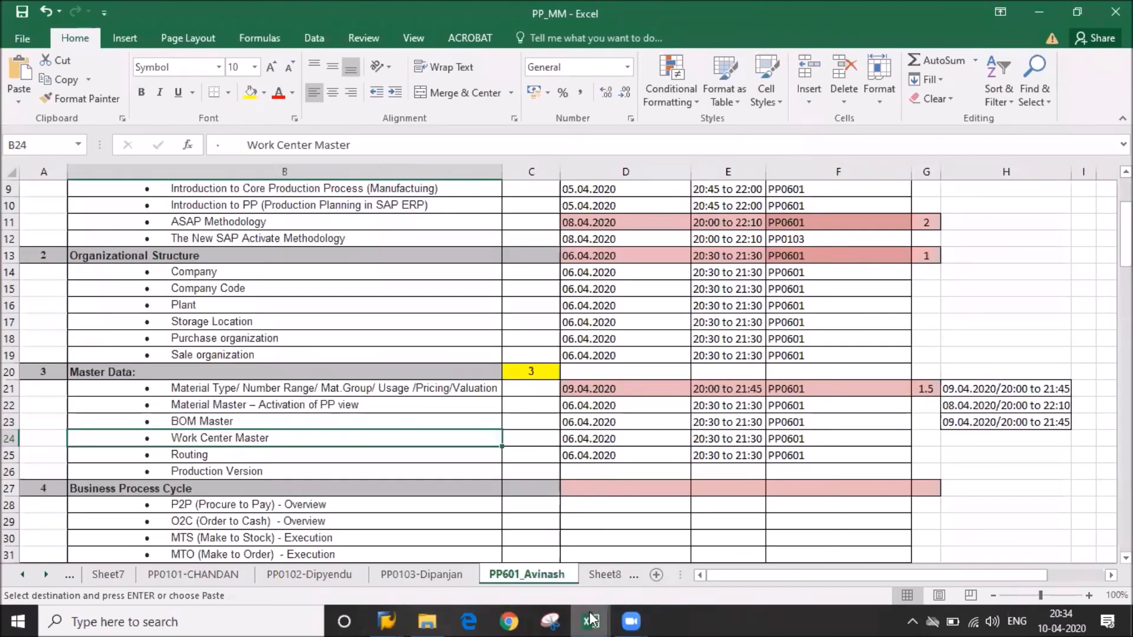
mouse_move(592, 620)
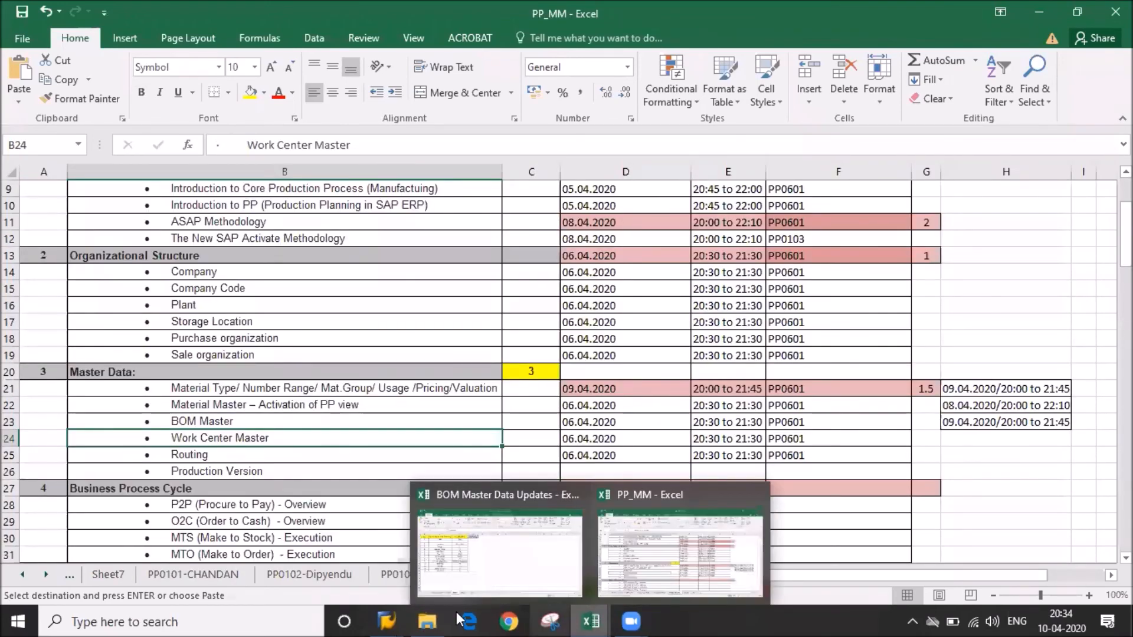
mouse_move(387, 620)
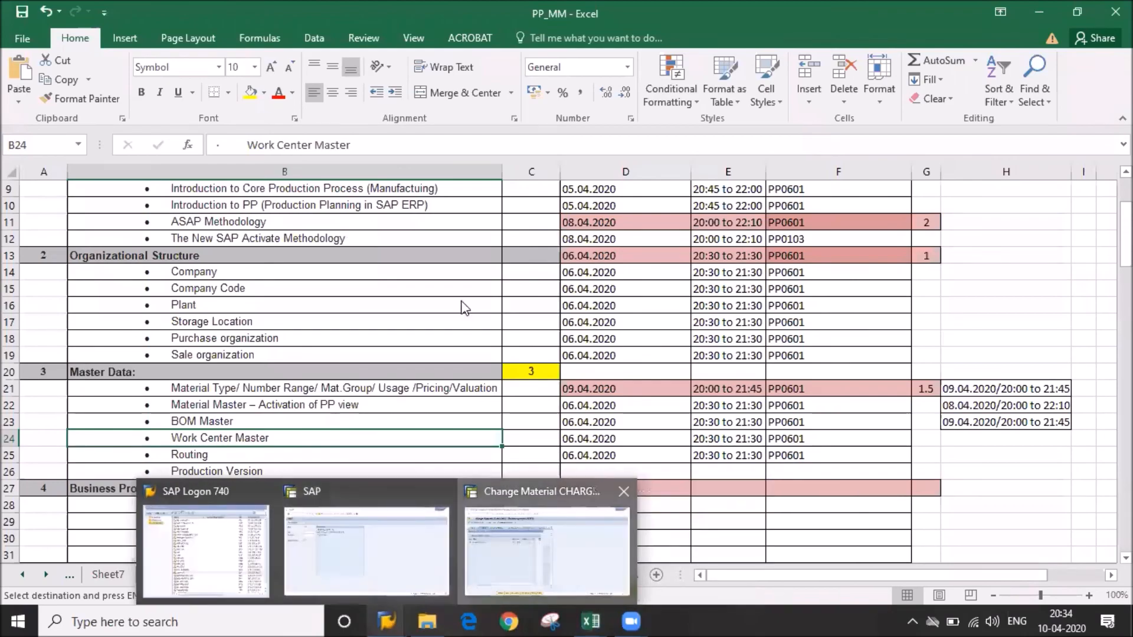
click(501, 553)
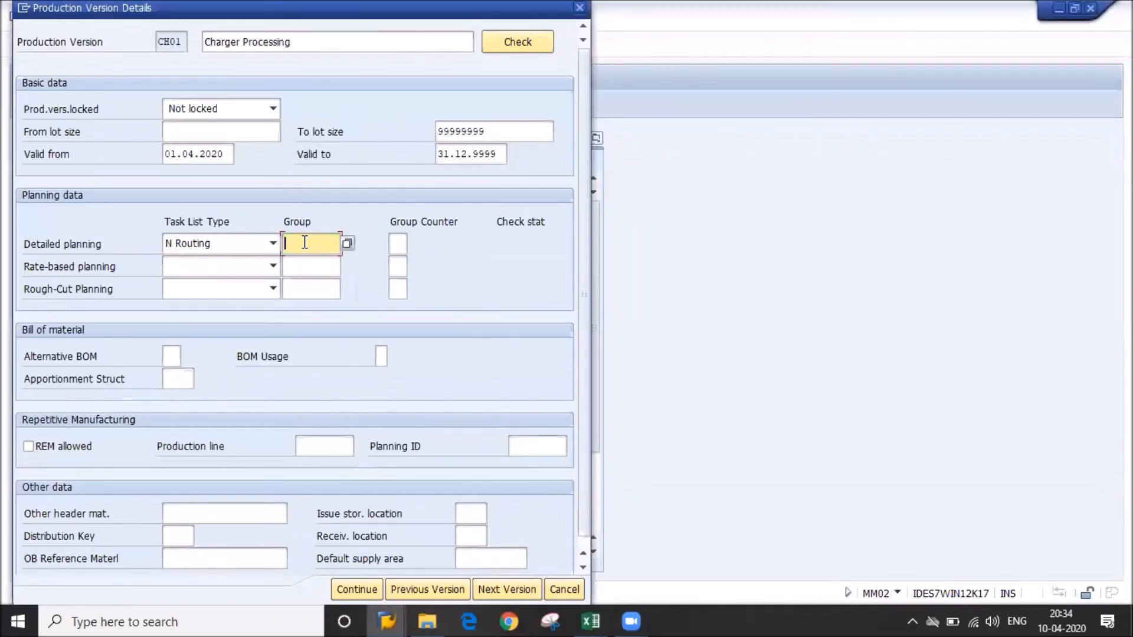
key(ctrl+v)
key(Tab)
text(1)
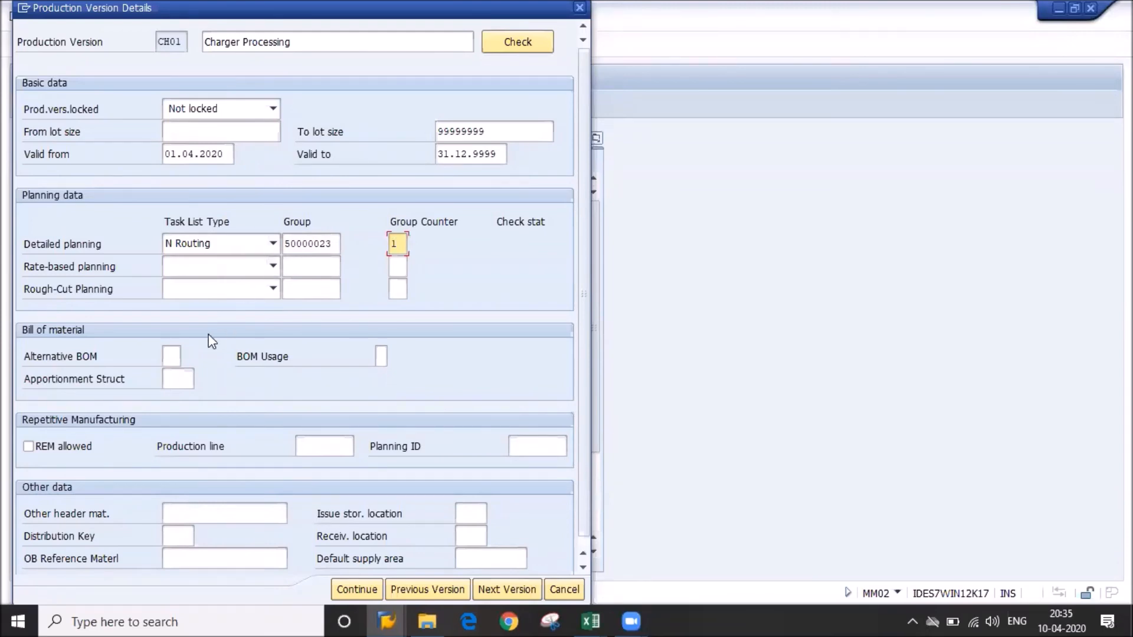
Assign alternative BOM 1 and BOM usage 1 (Production) to the production version
click(177, 354)
text(1)
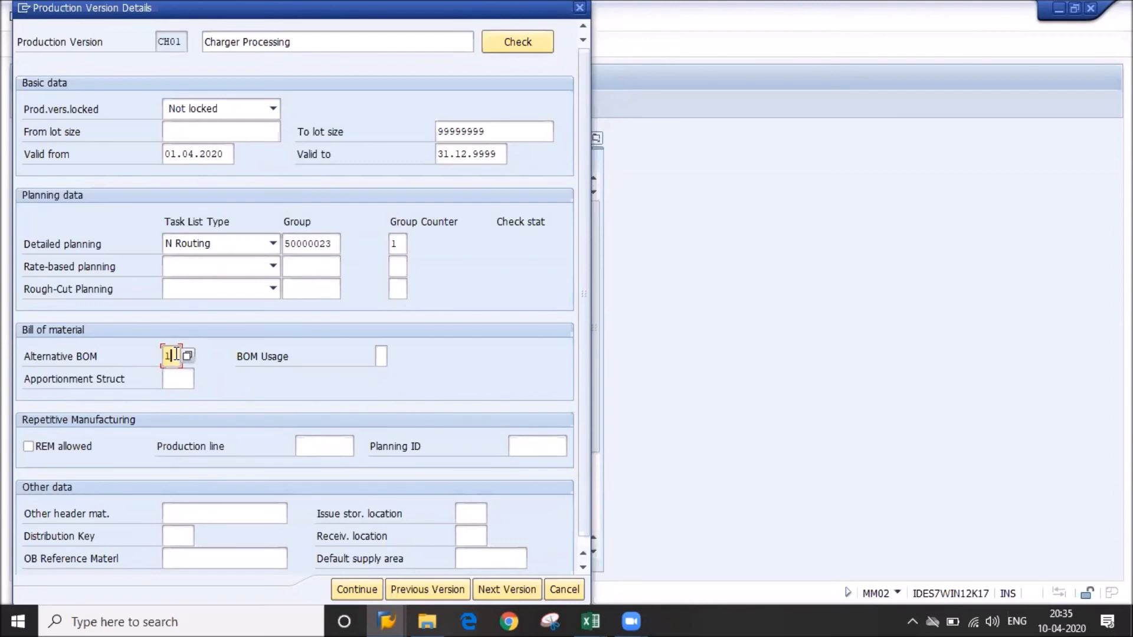
click(381, 357)
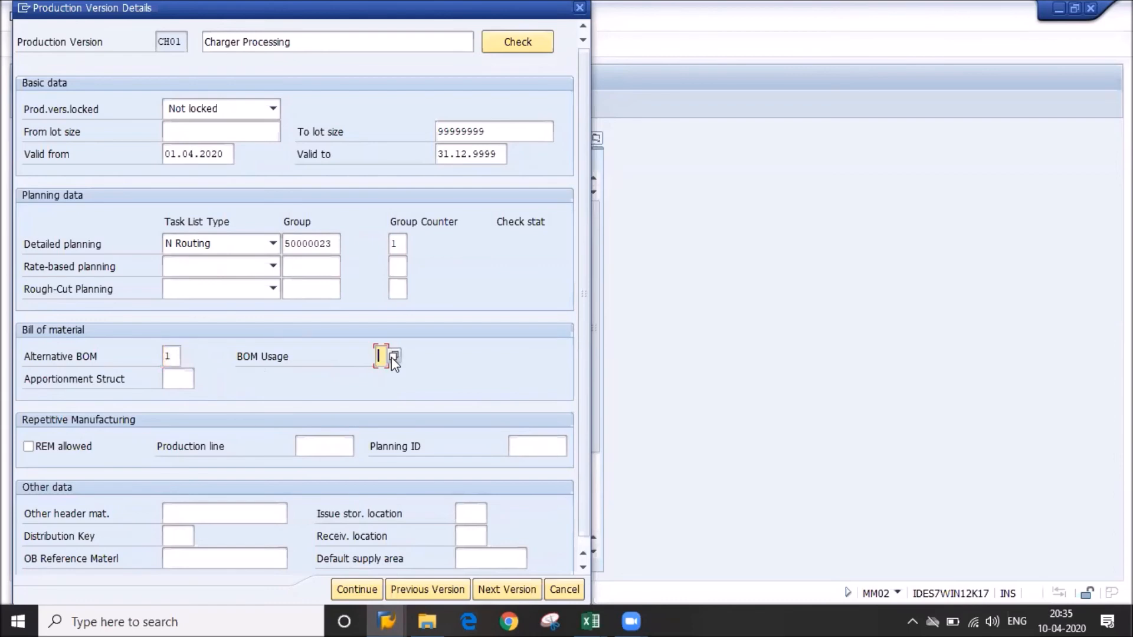
click(394, 357)
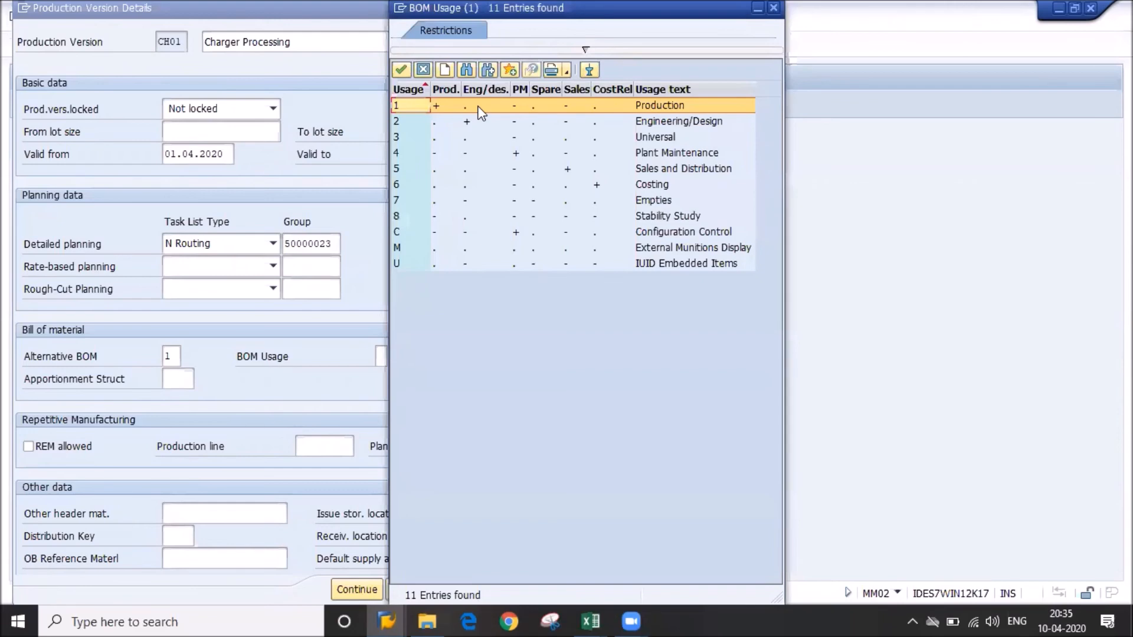
click(482, 112)
double_click(478, 107)
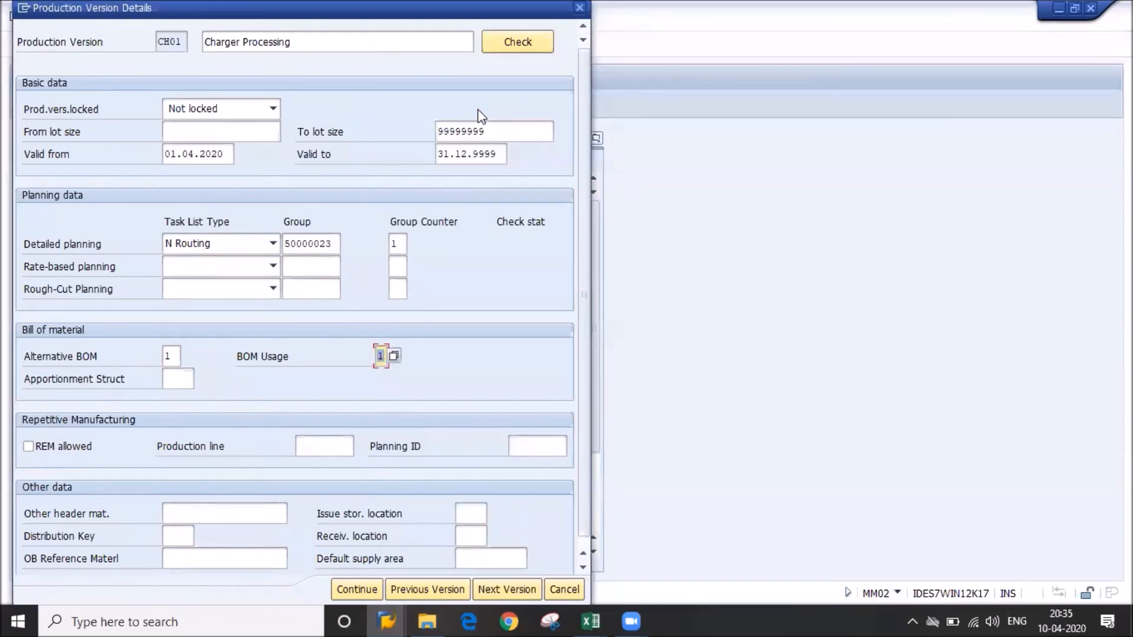
Run the consistency check on production version CH01, review its log for the task list and BOM, and close it
click(533, 47)
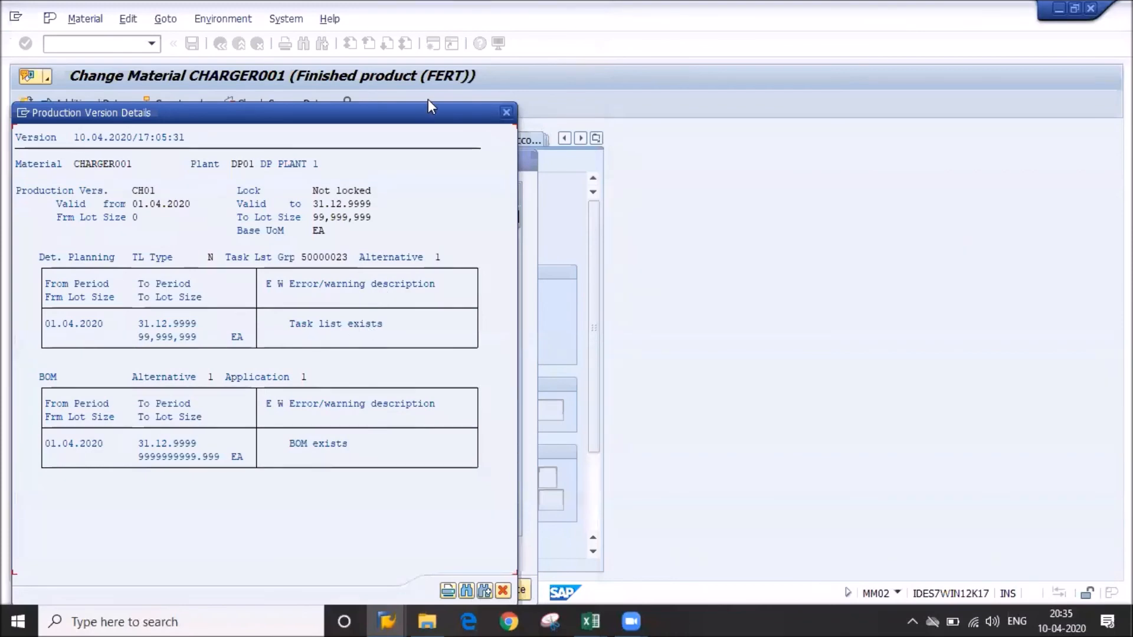
drag(422, 116, 501, 48)
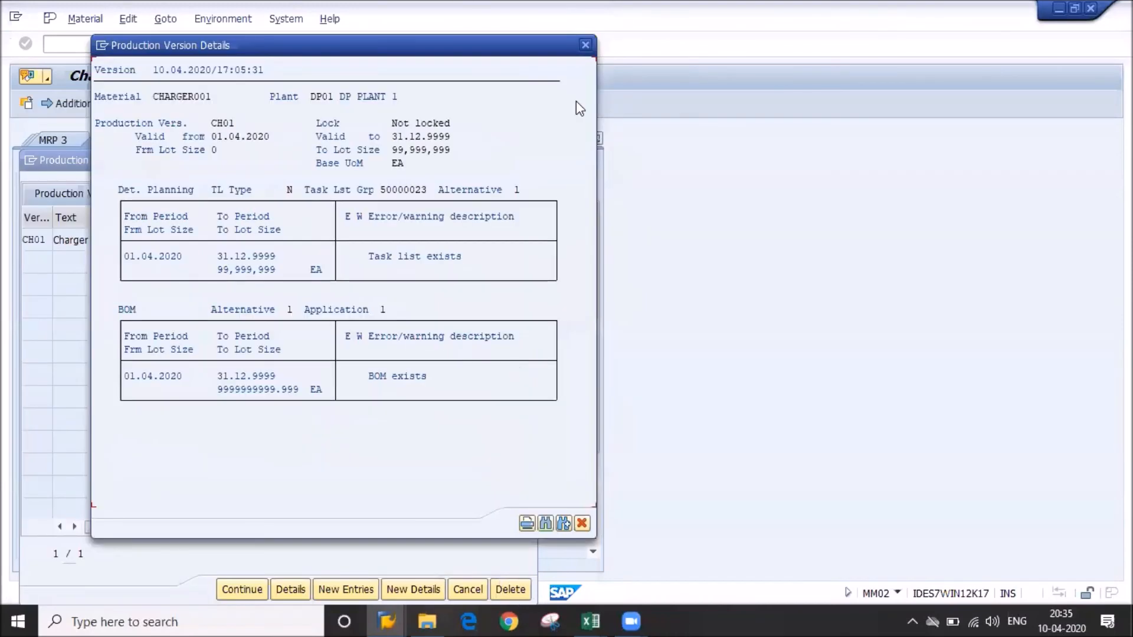
click(586, 46)
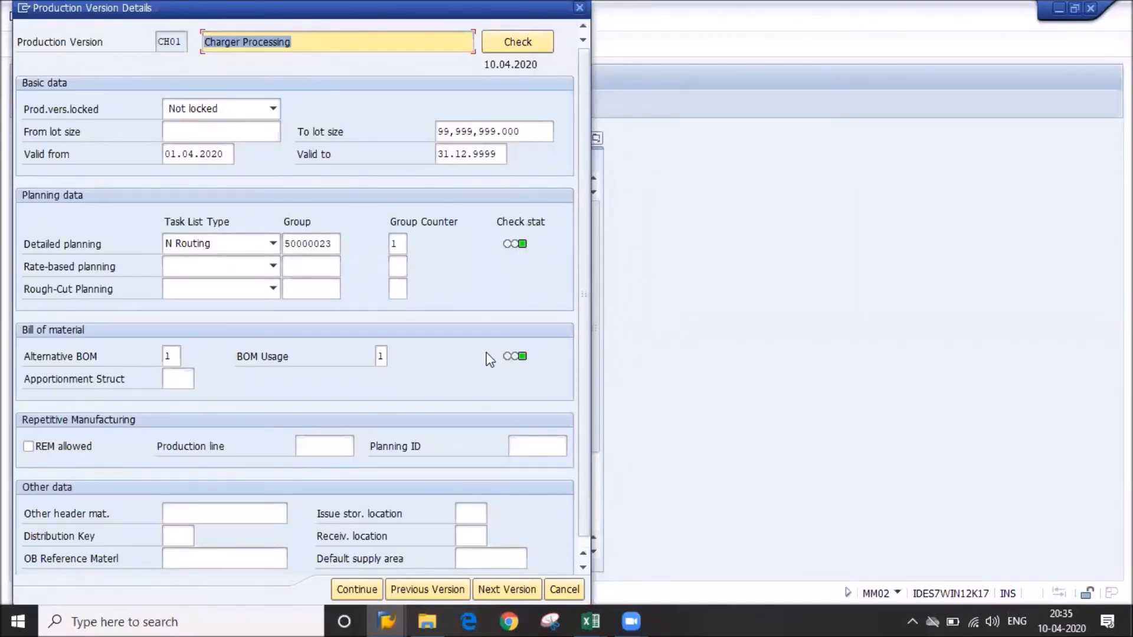
Set the valid-from date of production version CH01 to 04.04.2020, run the consistency check, and close its log
click(171, 154)
text(04)
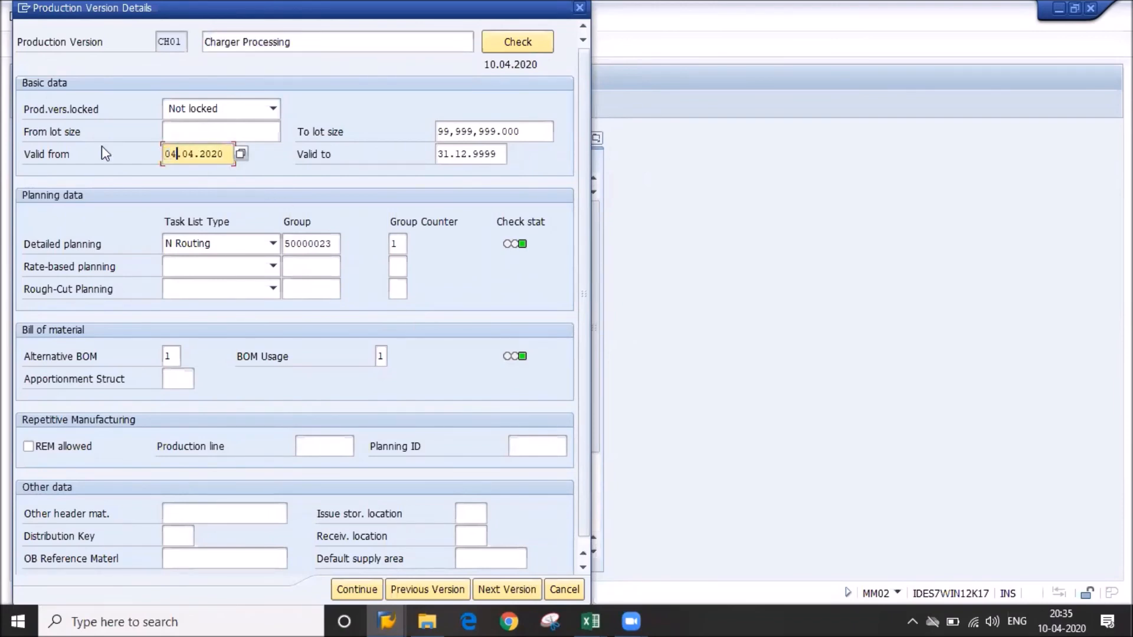
click(513, 43)
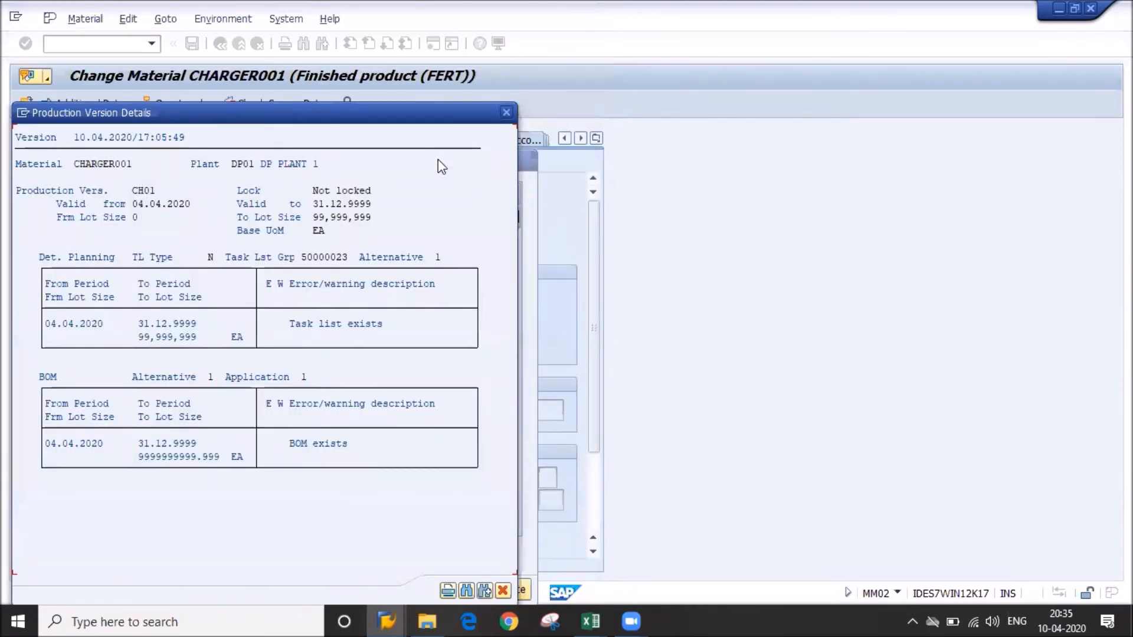
click(506, 112)
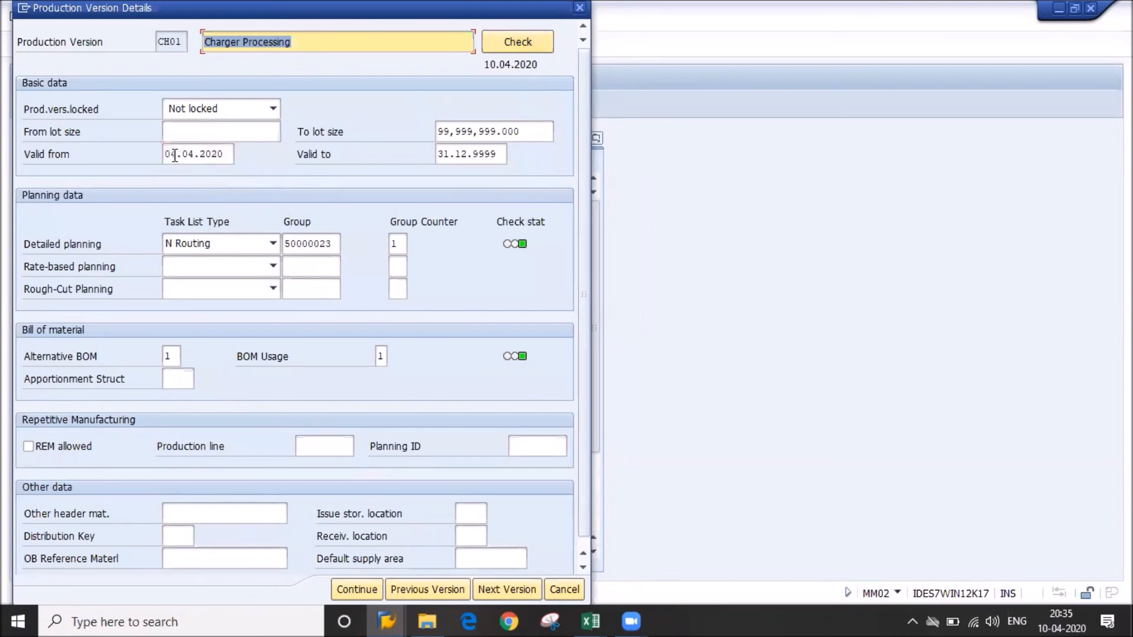
Set the valid-from date to 04.03.2020, run the consistency check past its warnings, review the log, and close it
click(184, 155)
key(Delete)
text(3)
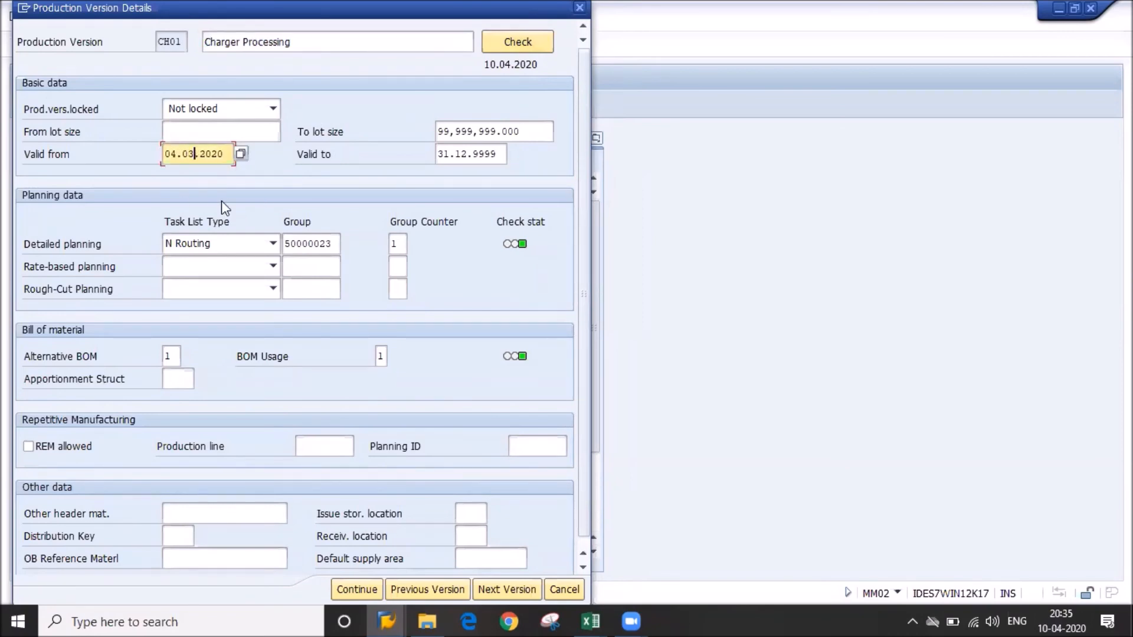
click(504, 44)
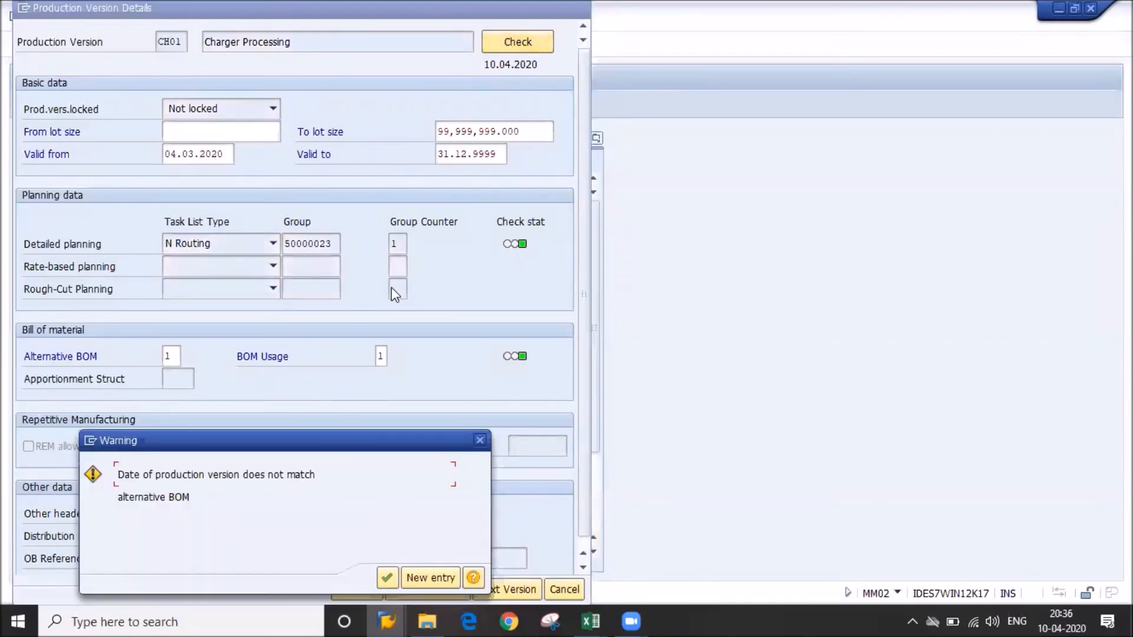
key(Return)
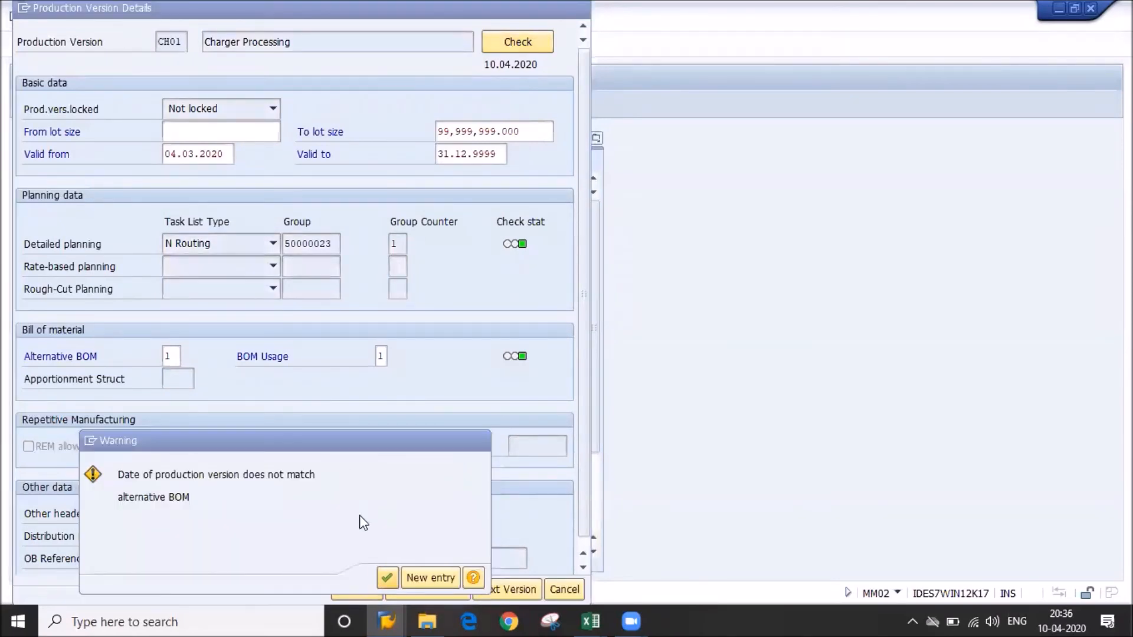
key(Return)
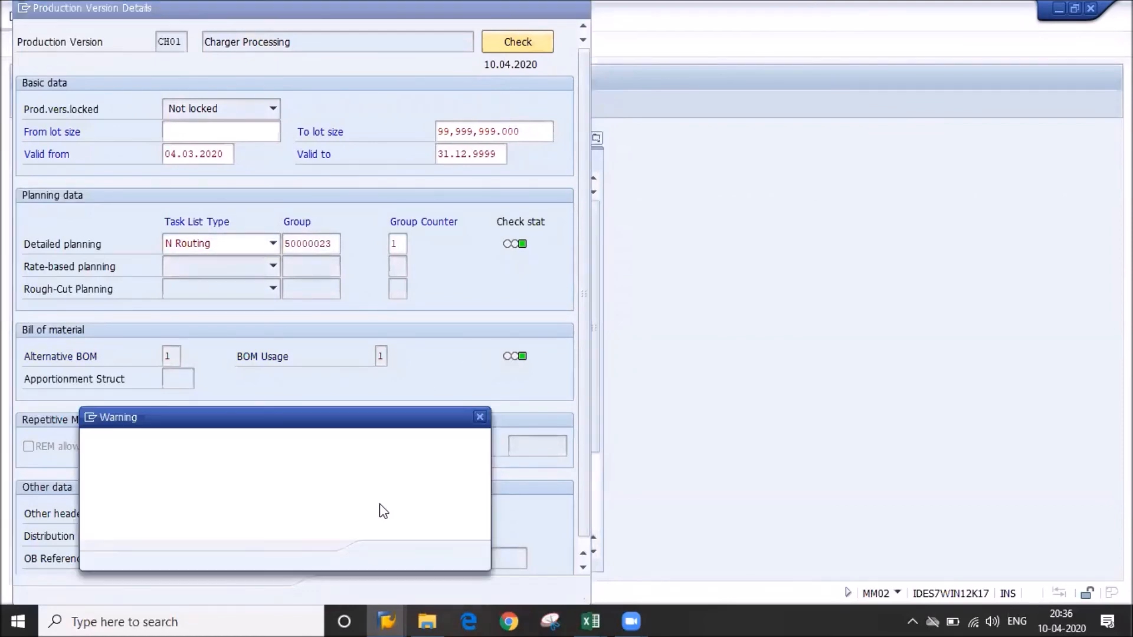
click(478, 419)
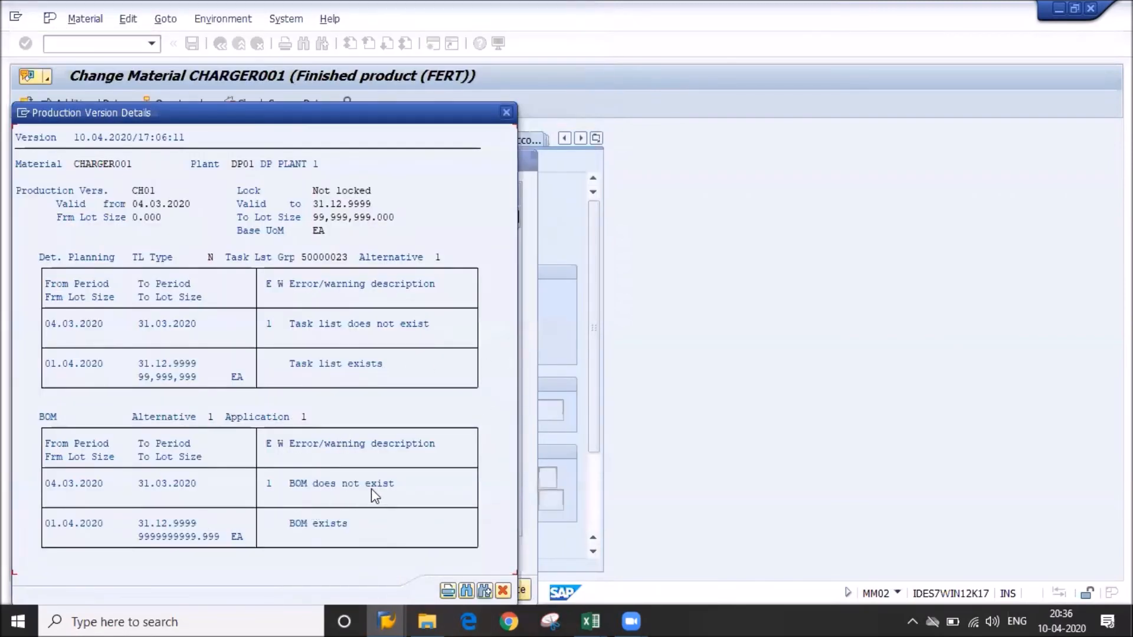
click(508, 112)
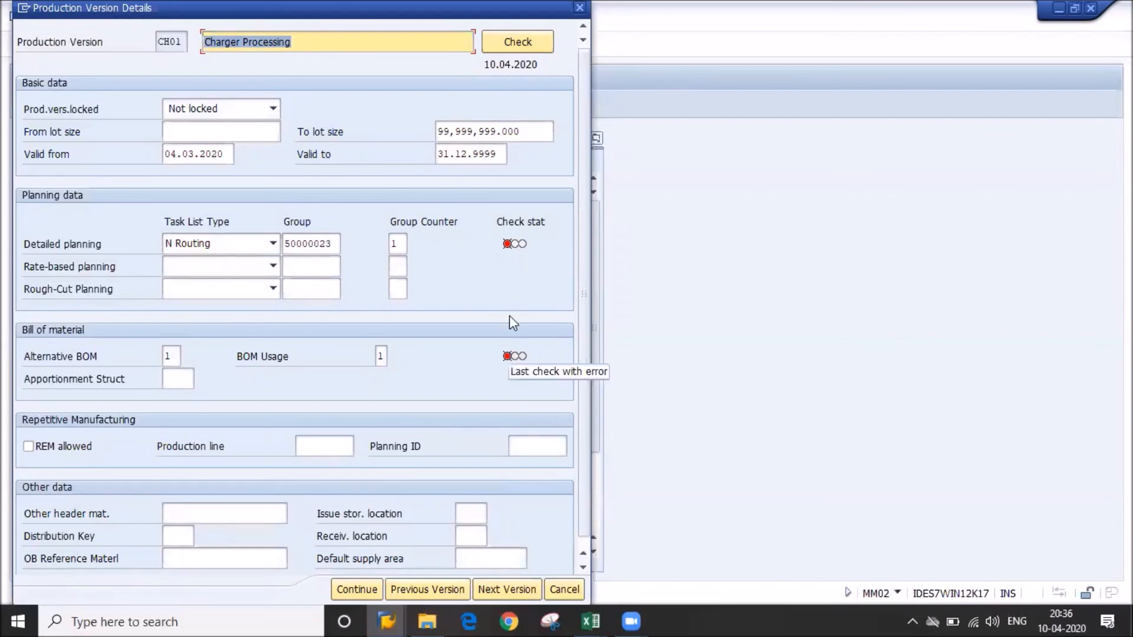
Set the production version's valid-from date to 01.04.2020
click(181, 154)
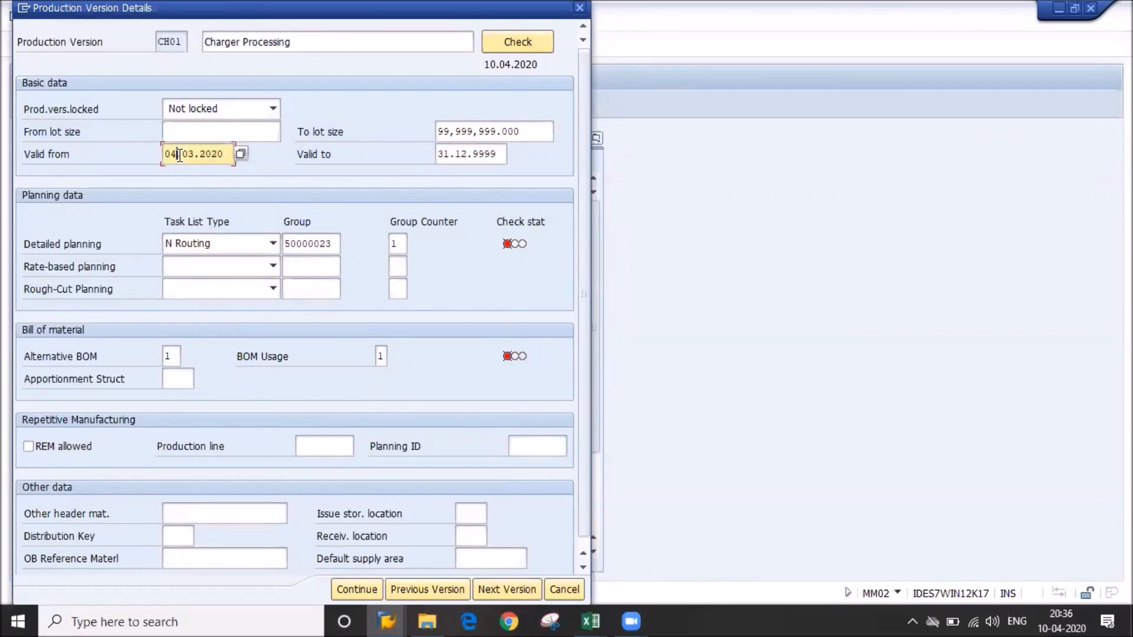
key(BackSpace)
text(1)
key(Delete)
text(4)
Try group counter 2 for detailed planning, run the consistency check, and close the resulting log
click(399, 245)
key(BackSpace)
text(2)
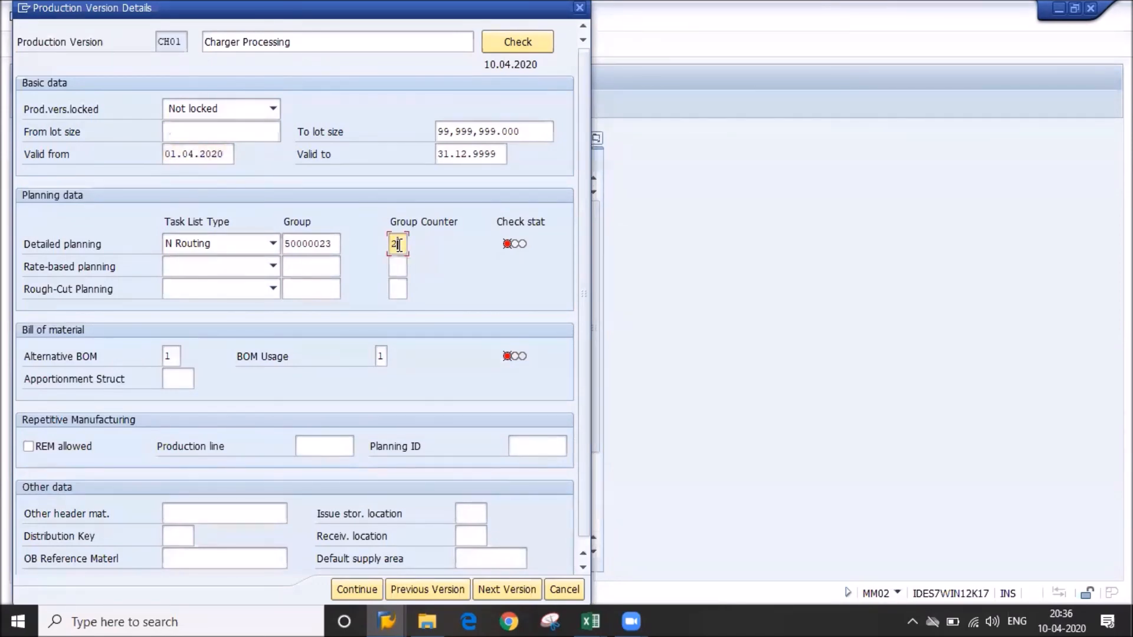
click(514, 45)
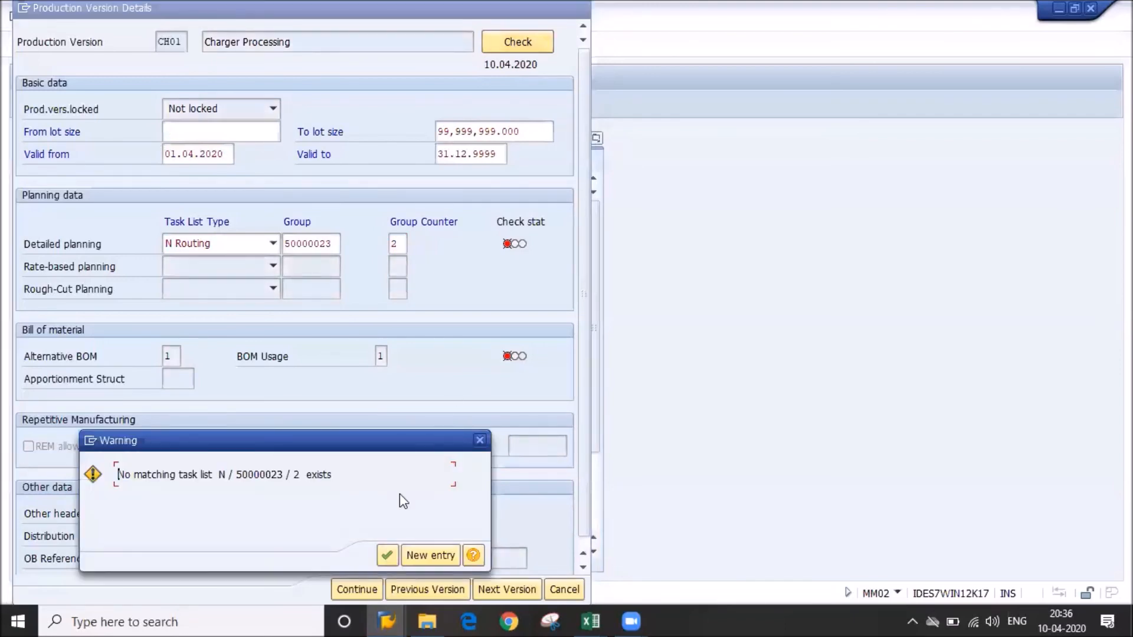
click(475, 444)
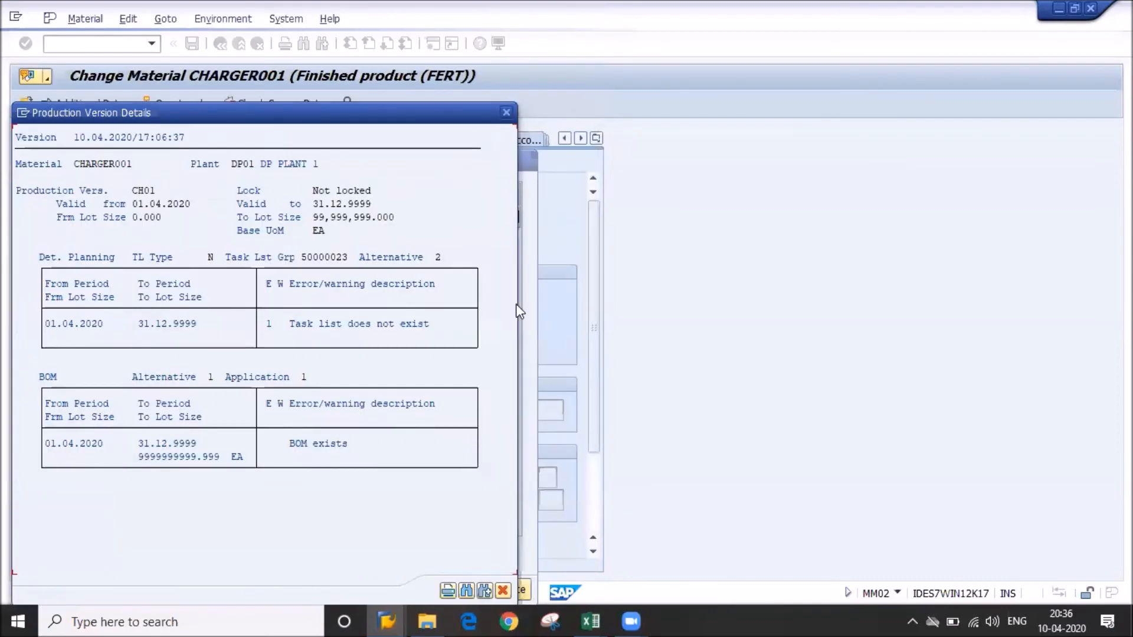
click(507, 114)
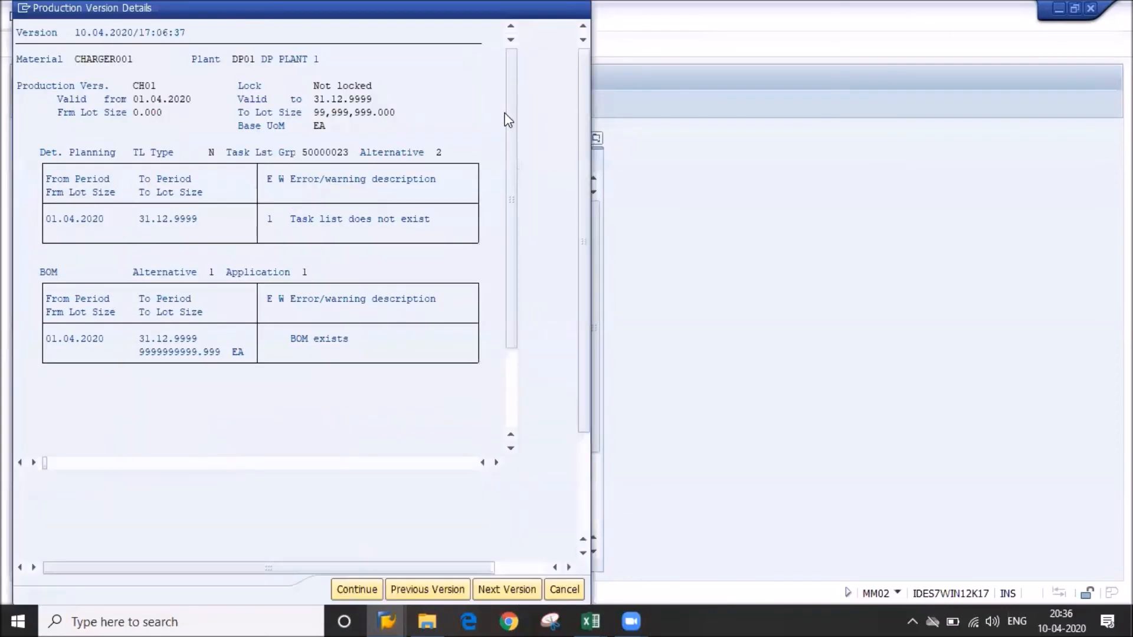
Set the detailed planning group counter back to 1 and run the consistency check again
click(406, 243)
key(Delete)
text(1)
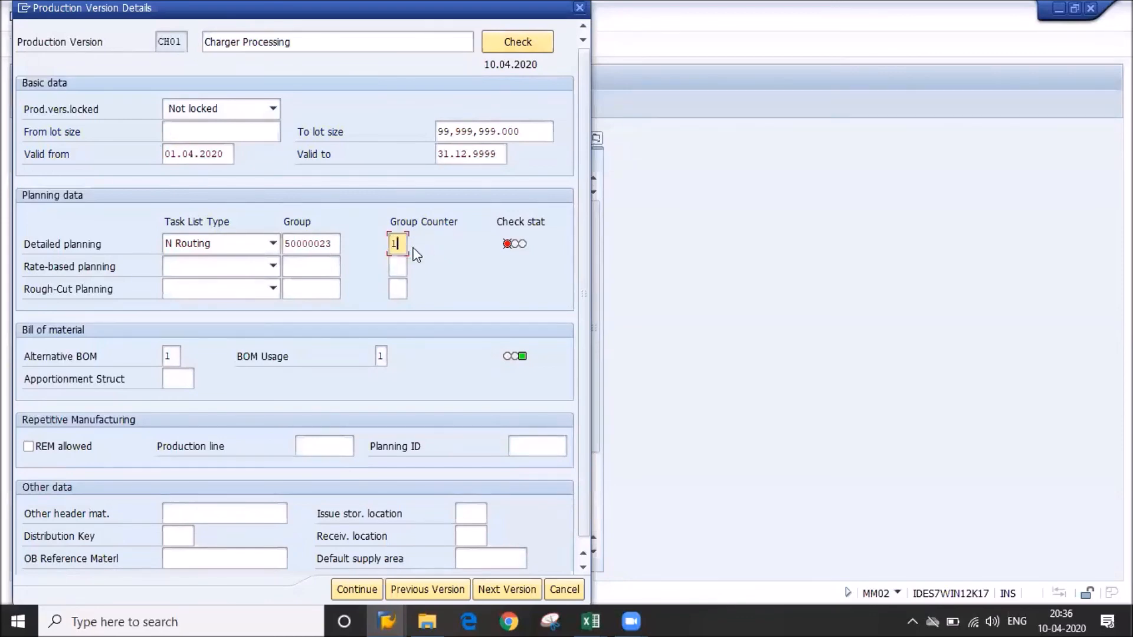
click(518, 41)
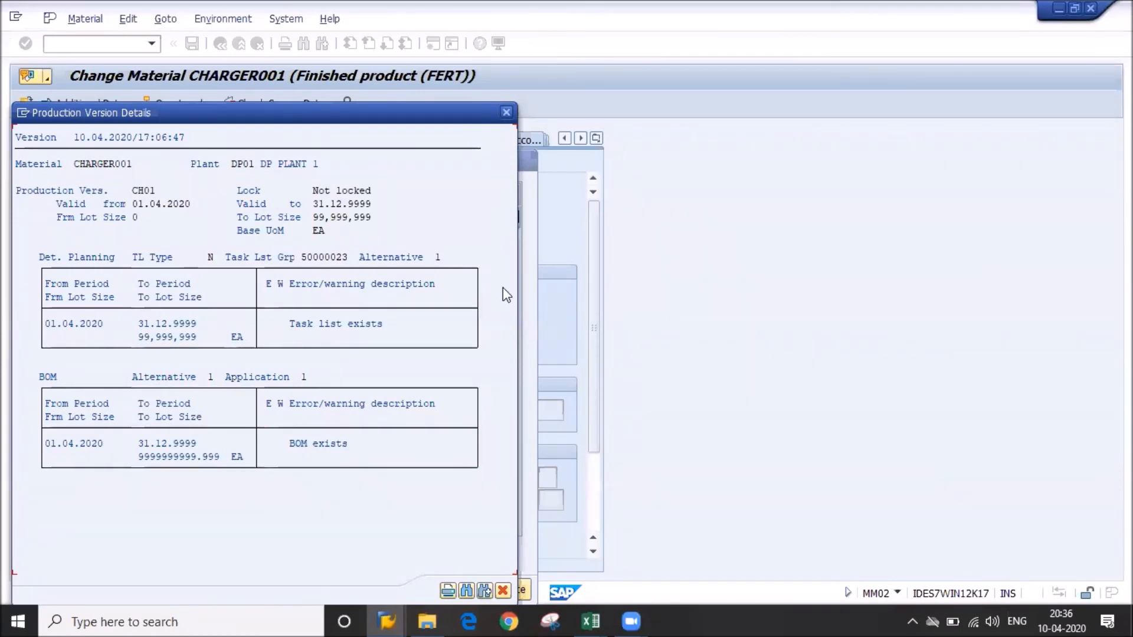
click(386, 620)
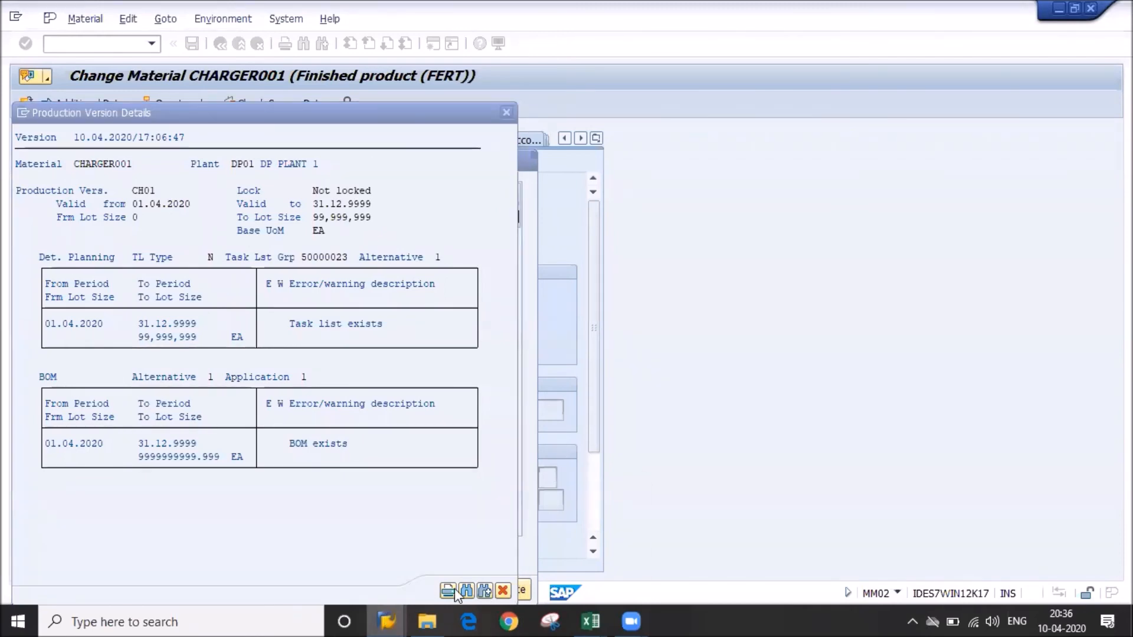
click(418, 580)
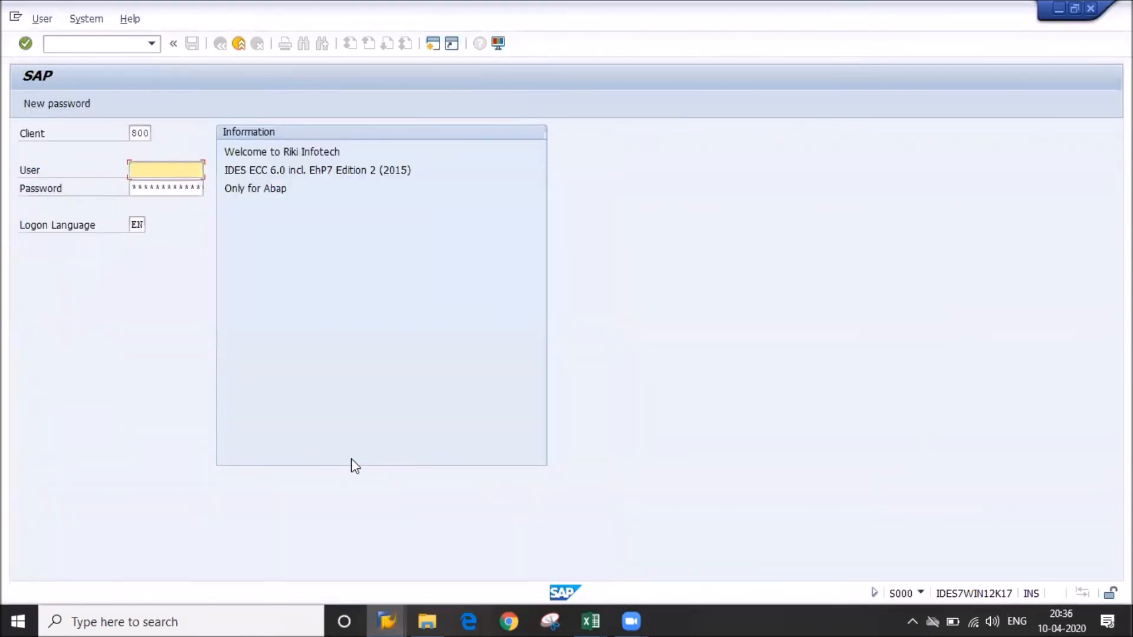
click(15, 19)
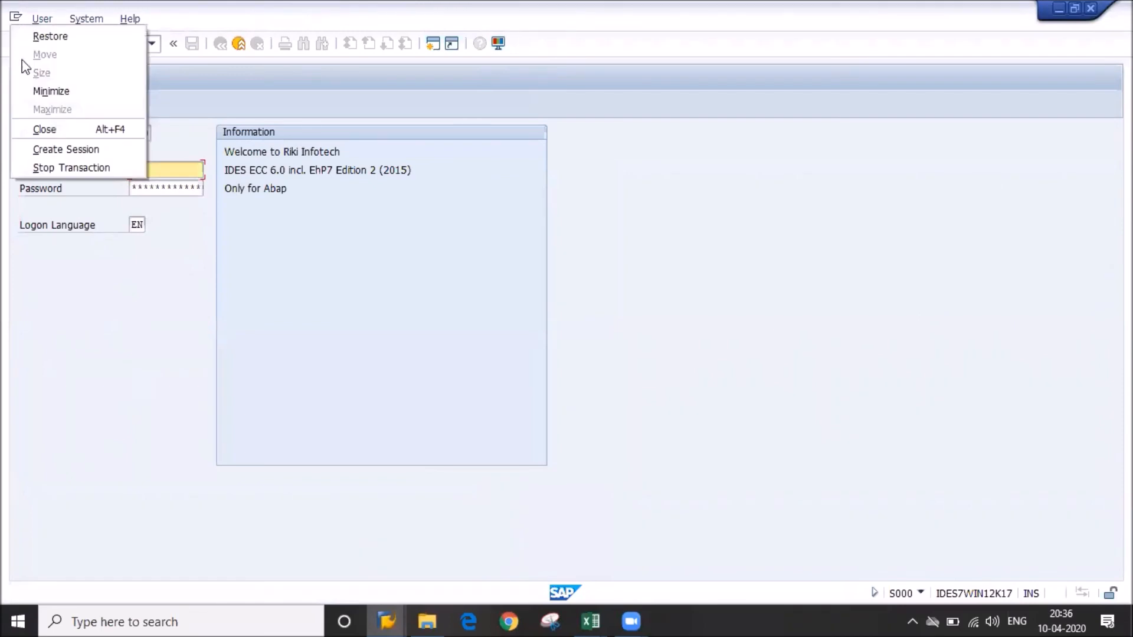
click(52, 145)
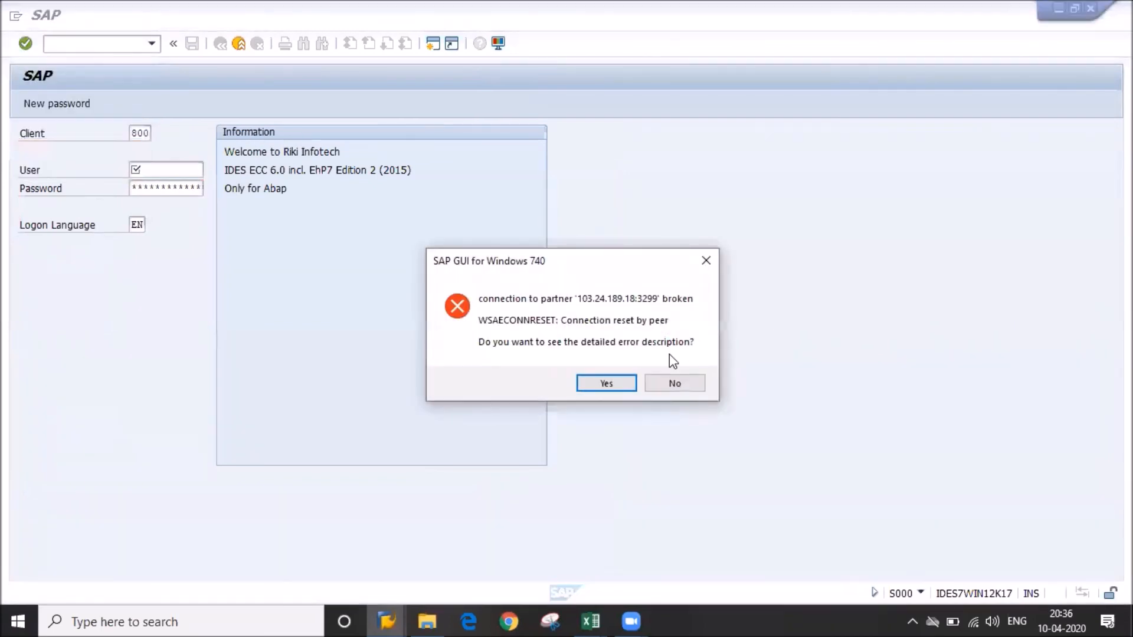
click(629, 375)
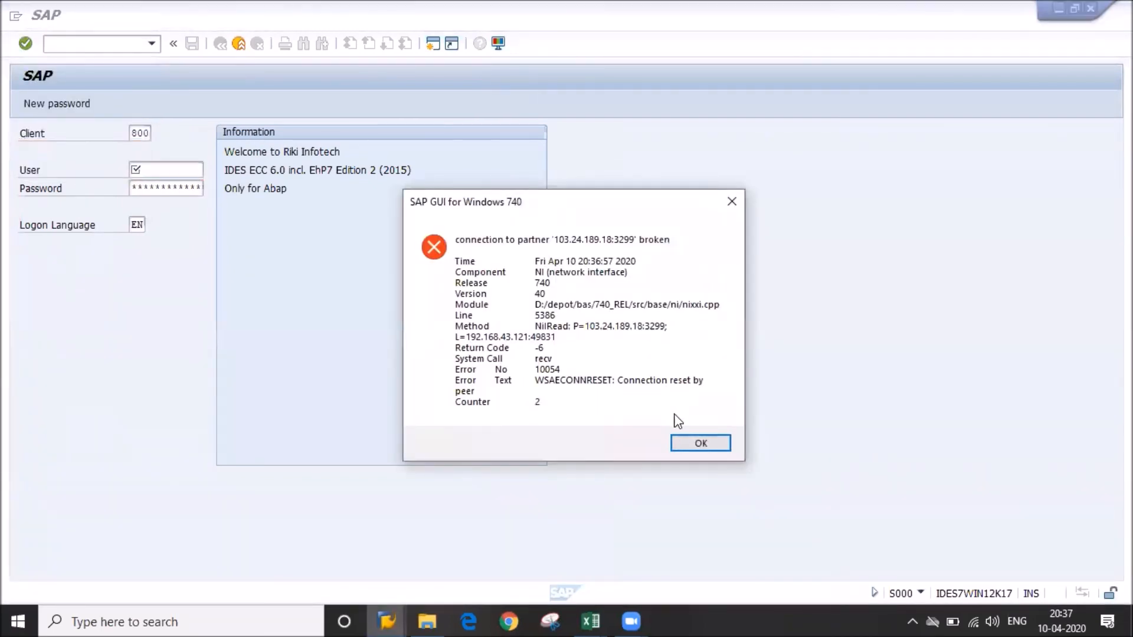
click(701, 443)
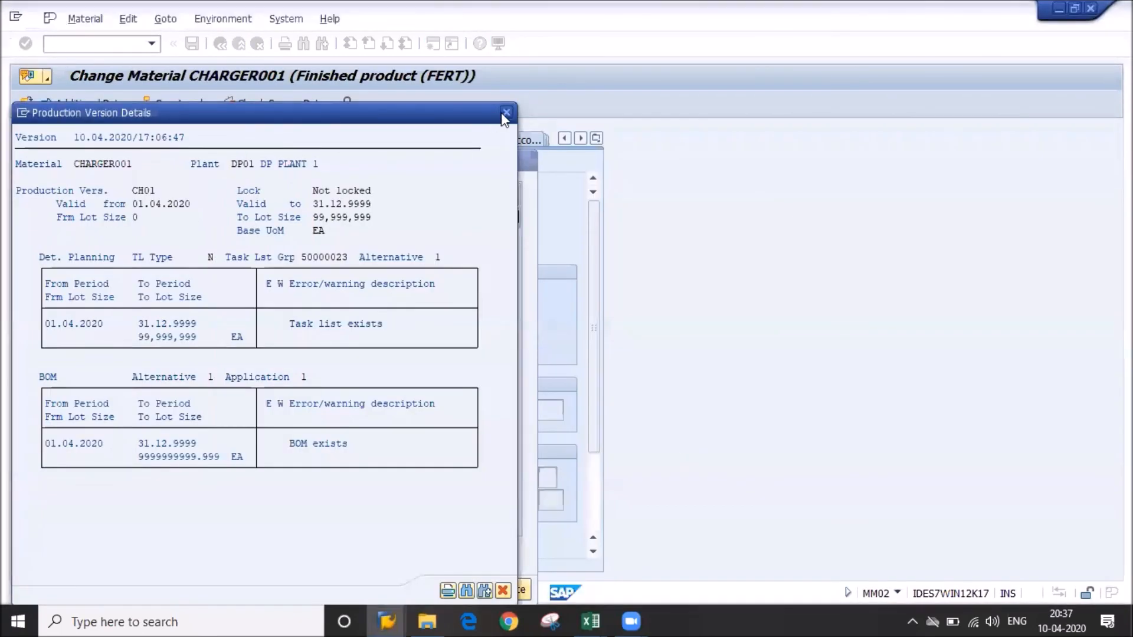
Create a new session from the production version check log and start transaction CA03 in it
click(23, 117)
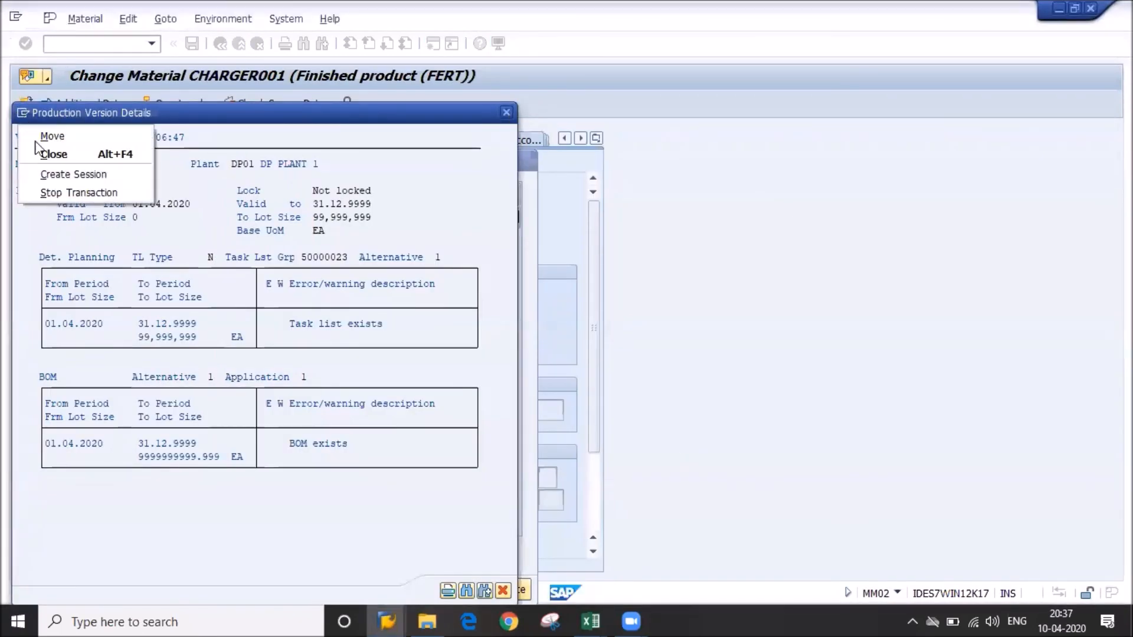
click(53, 175)
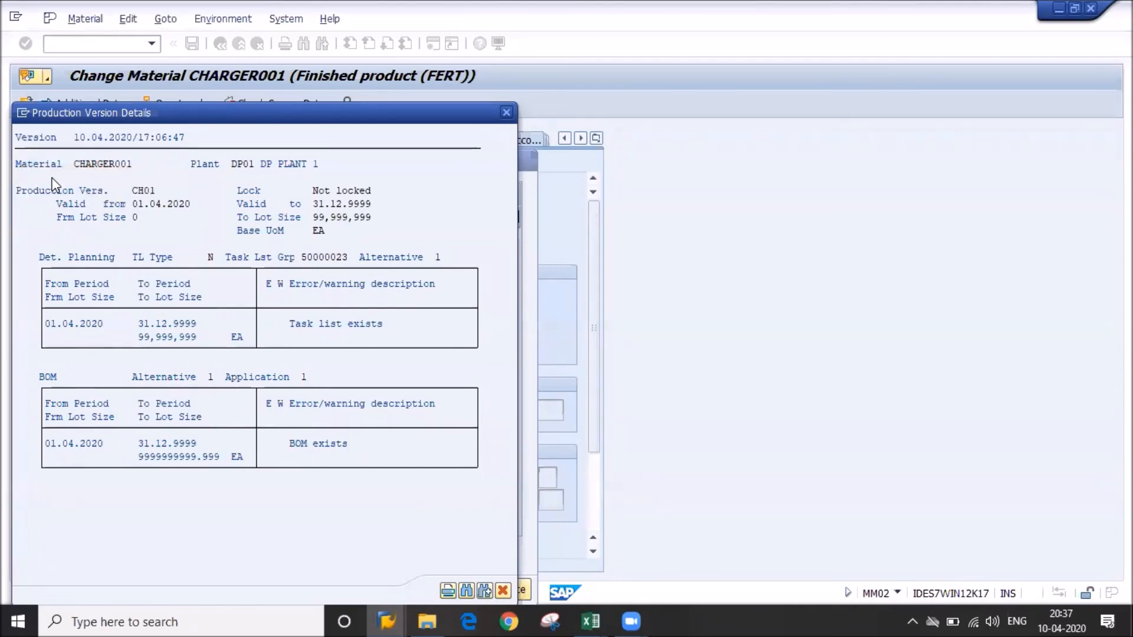
text(da03)
key(Return)
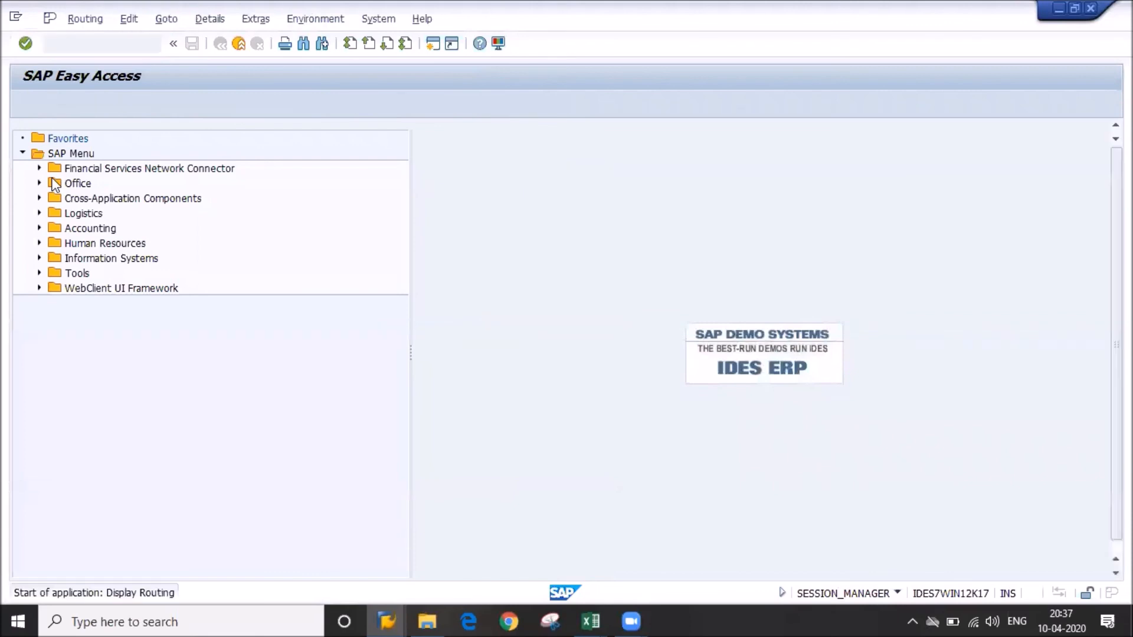
Display the operation overview of the routing for material CHARGER001 in plant DP01
key(Tab)
key(Tab)
key(Tab)
key(Tab)
key(Tab)
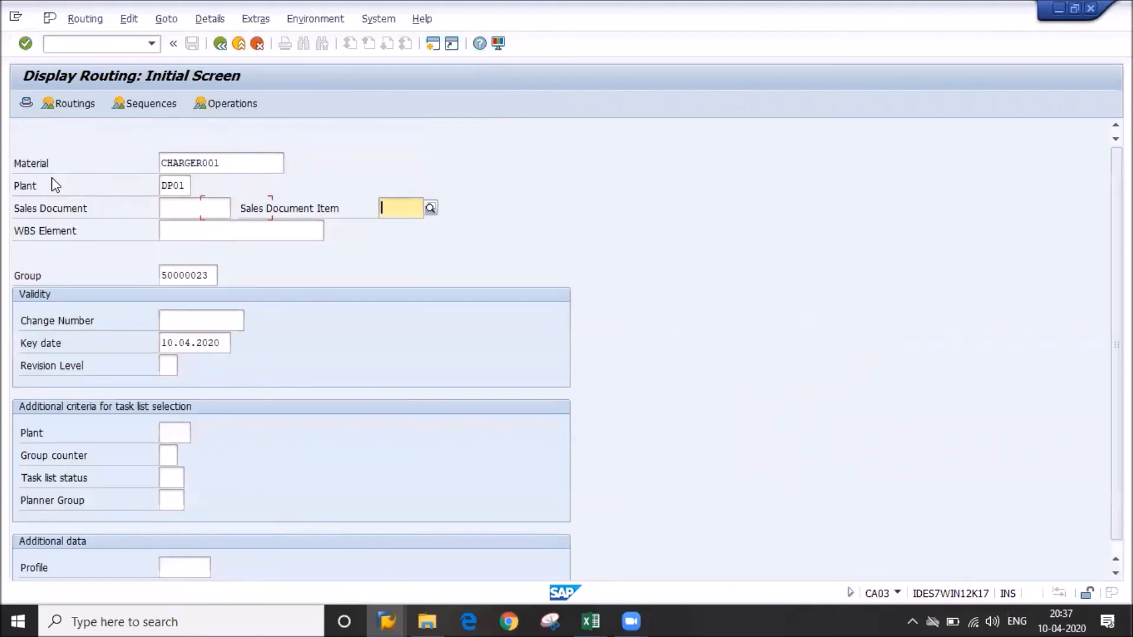
key(Delete)
key(Return)
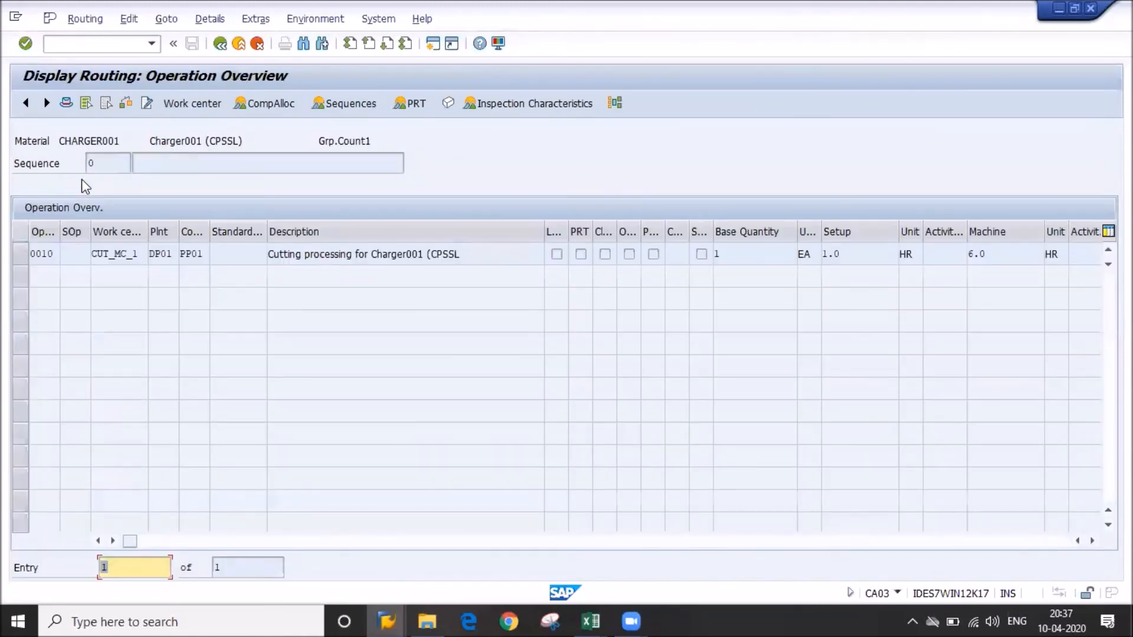
Open the routing's header details and examine its group number and group counter
click(66, 105)
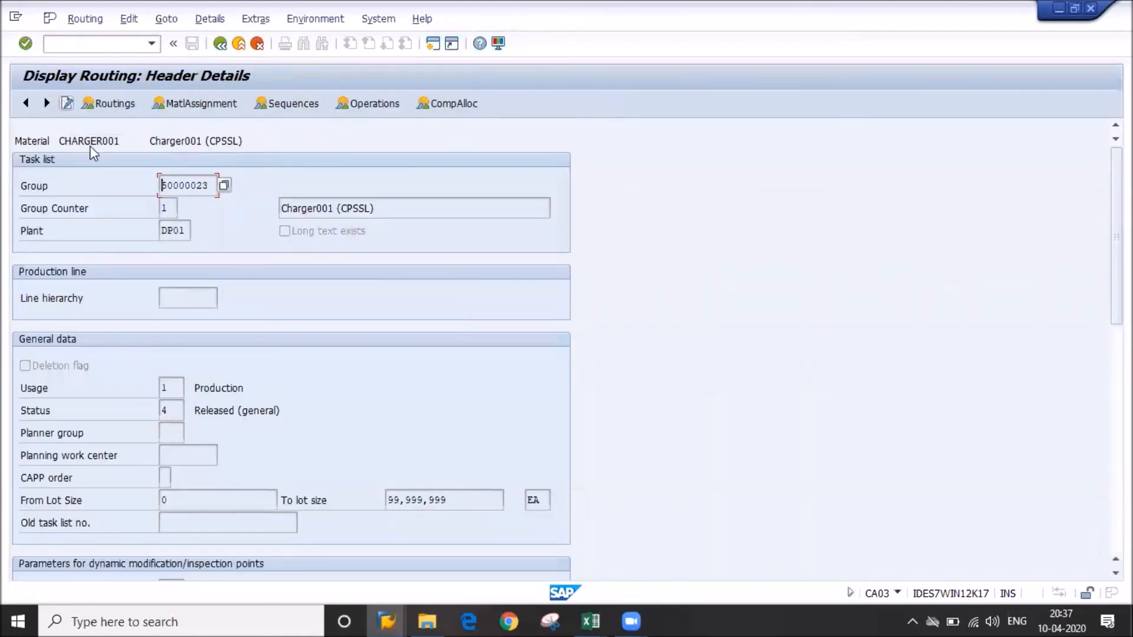
drag(211, 186, 142, 219)
click(175, 207)
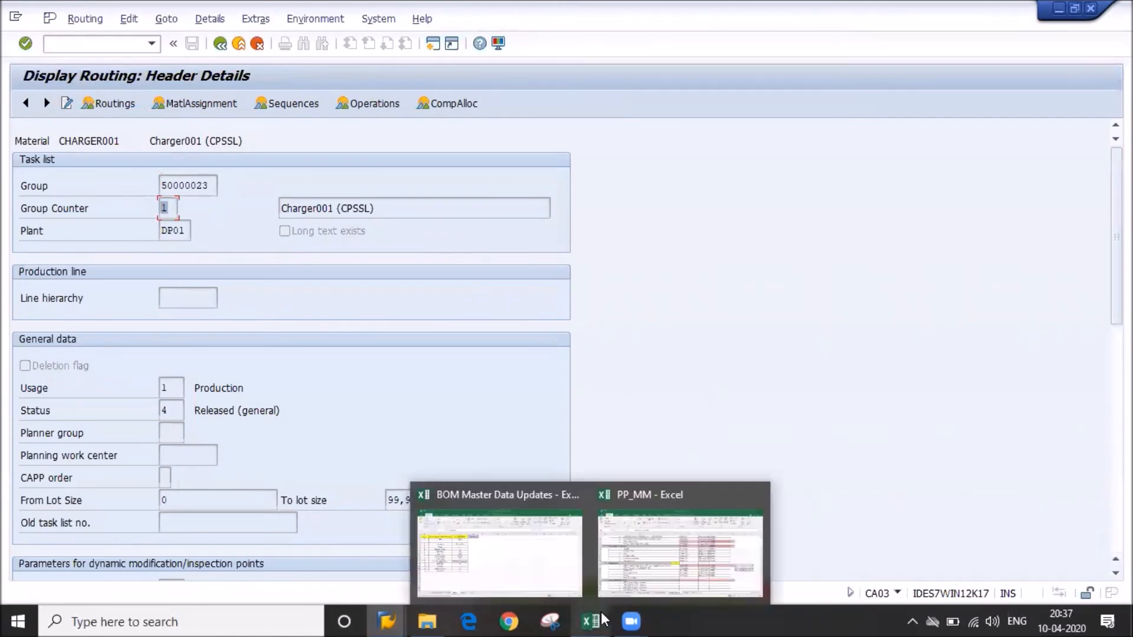
mouse_move(389, 617)
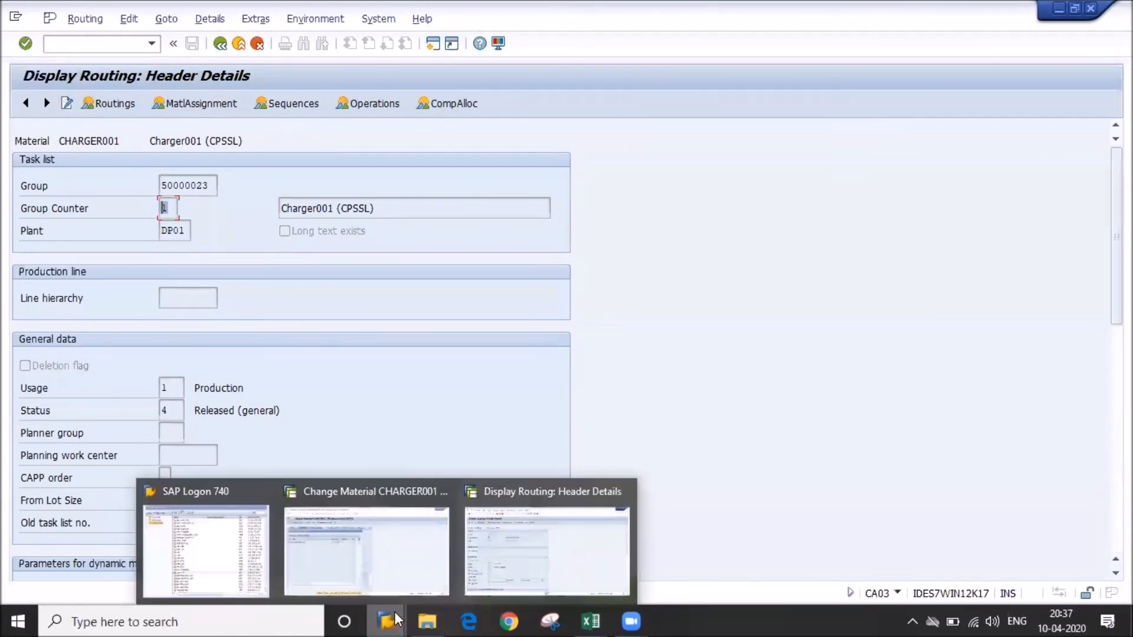
click(522, 562)
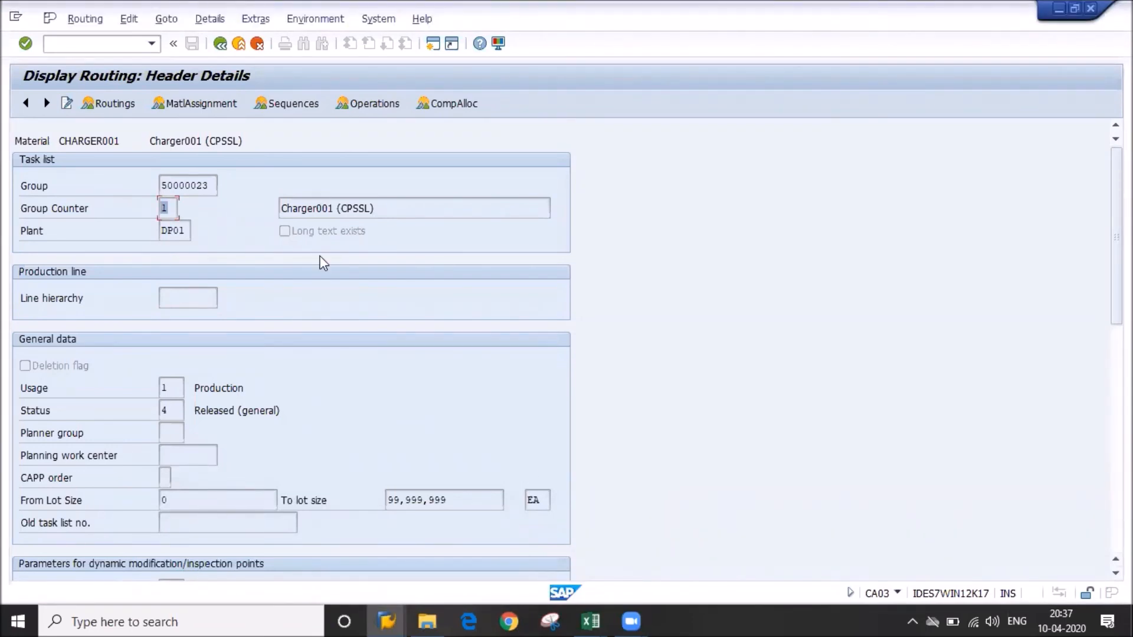
Return to the Change Material CHARGER001 session, close the check log, and move the production version details aside to reveal the version list
mouse_move(388, 612)
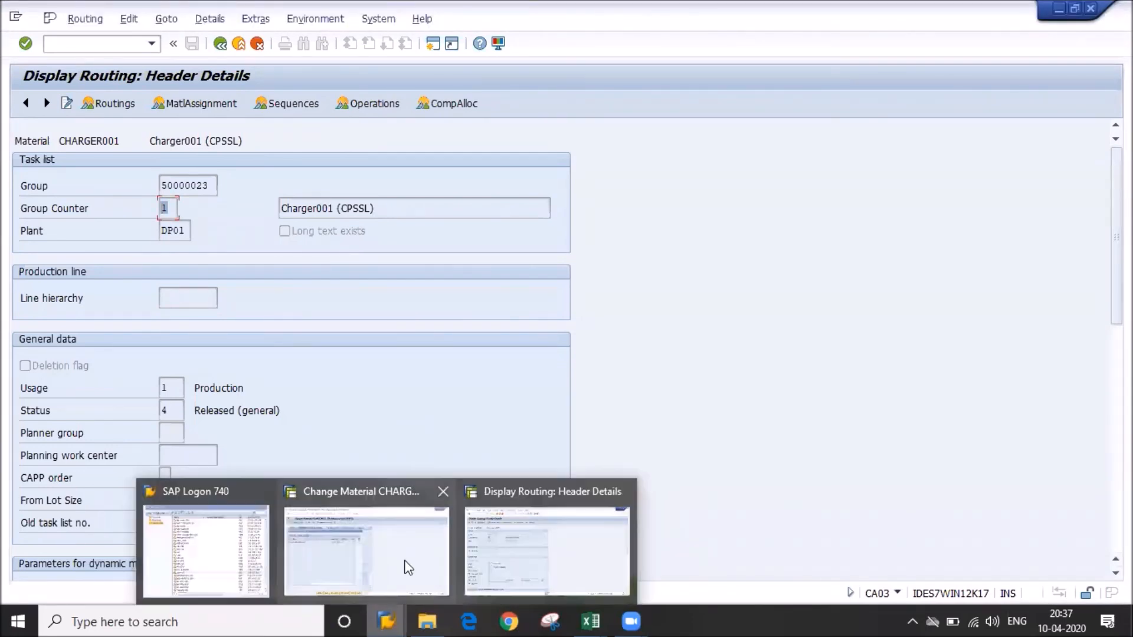
click(408, 568)
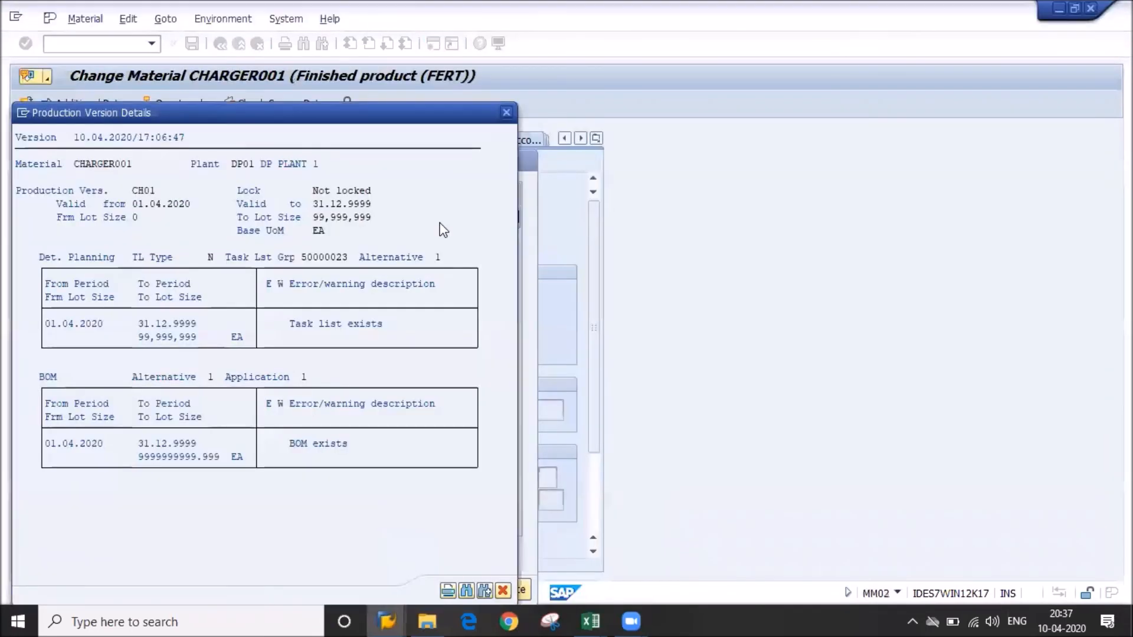
click(507, 118)
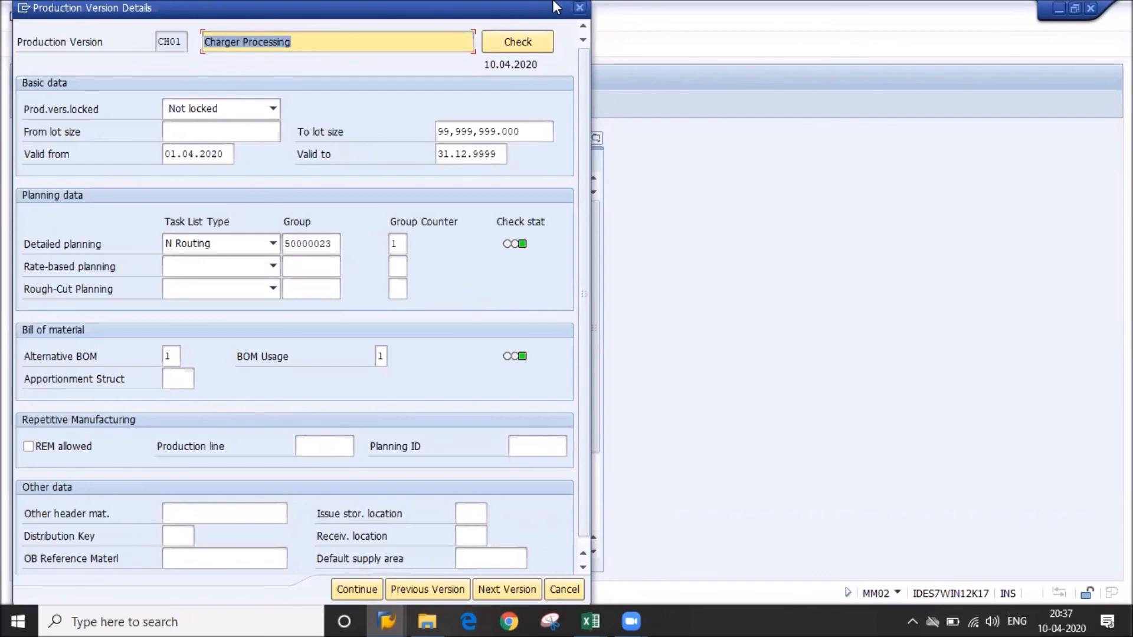
drag(556, 7, 643, 7)
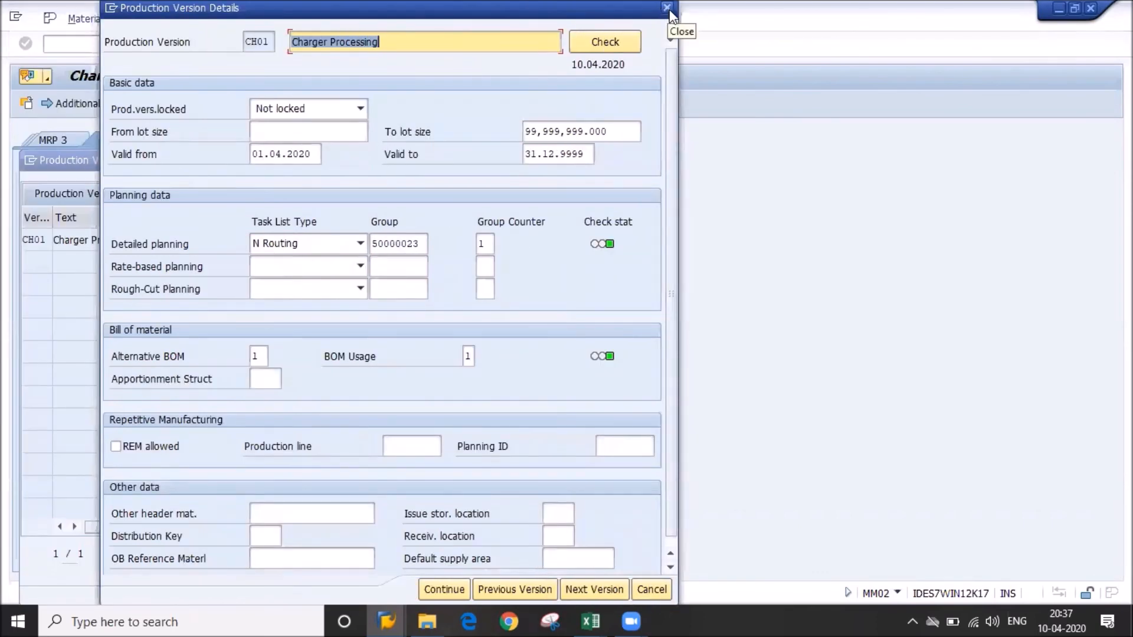
Close the production version details, accept the version overview, save material CHARGER001, and exit to the SAP Easy Access screen
click(669, 9)
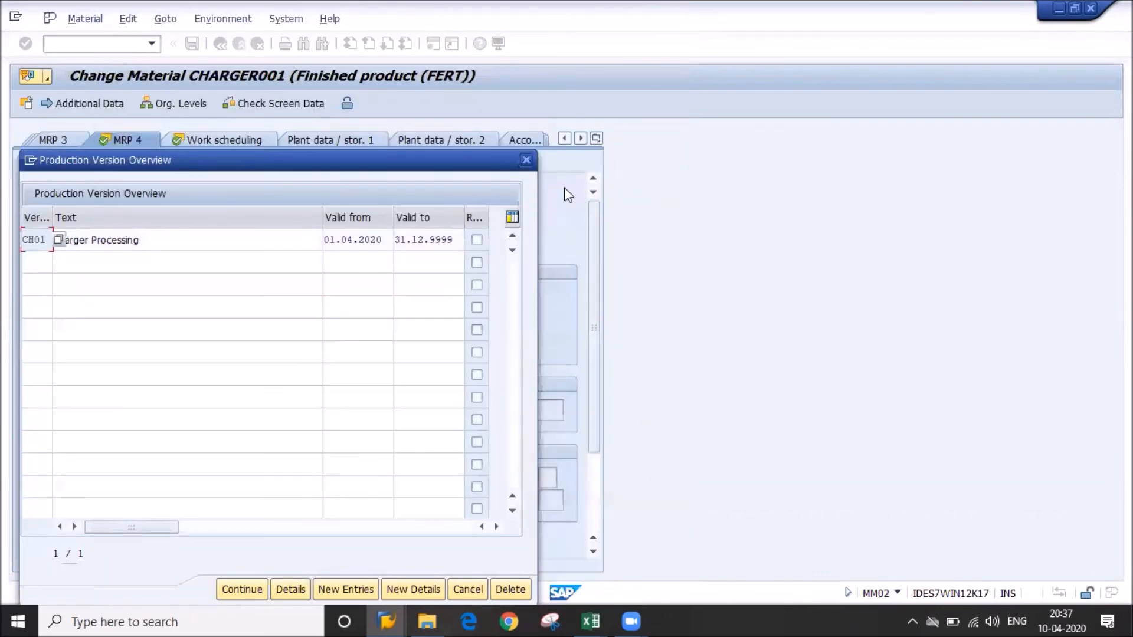
click(251, 589)
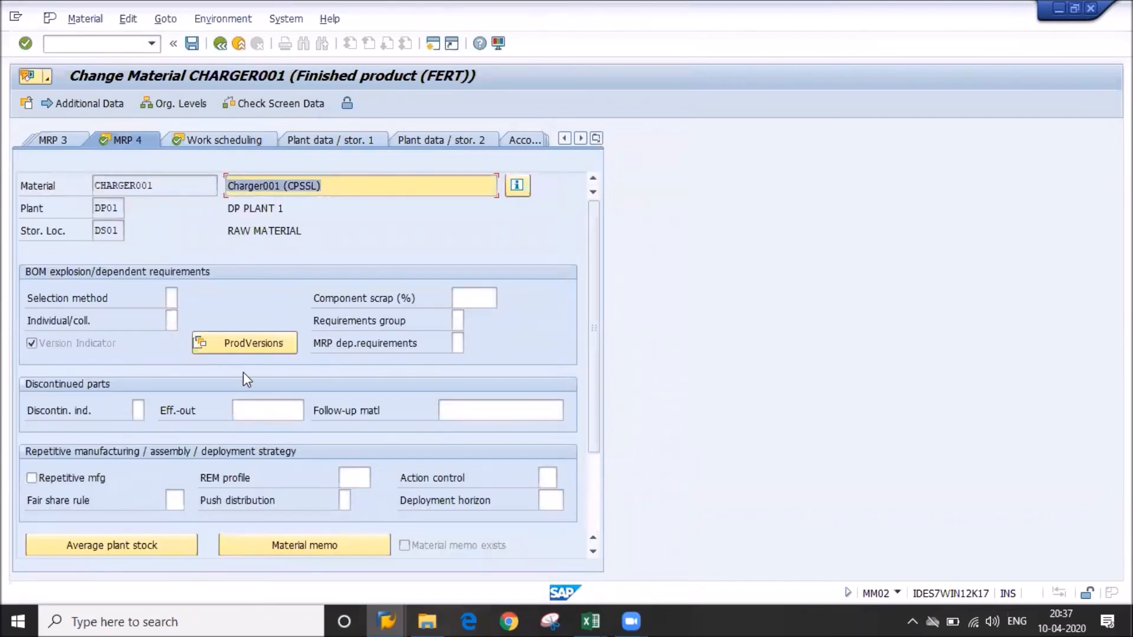
click(193, 46)
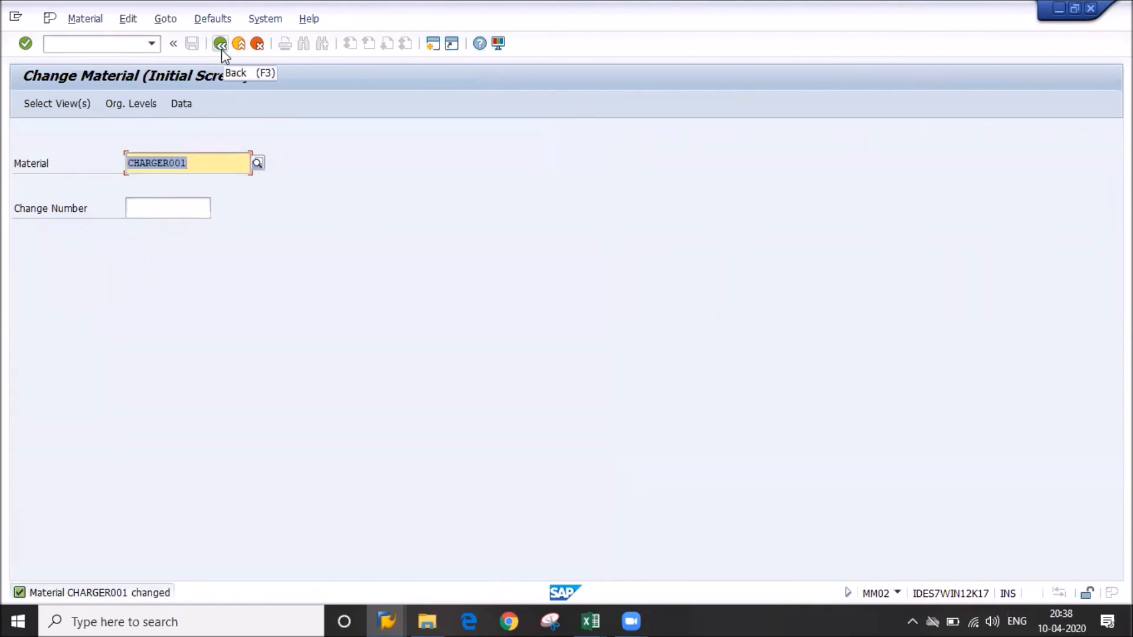
click(221, 49)
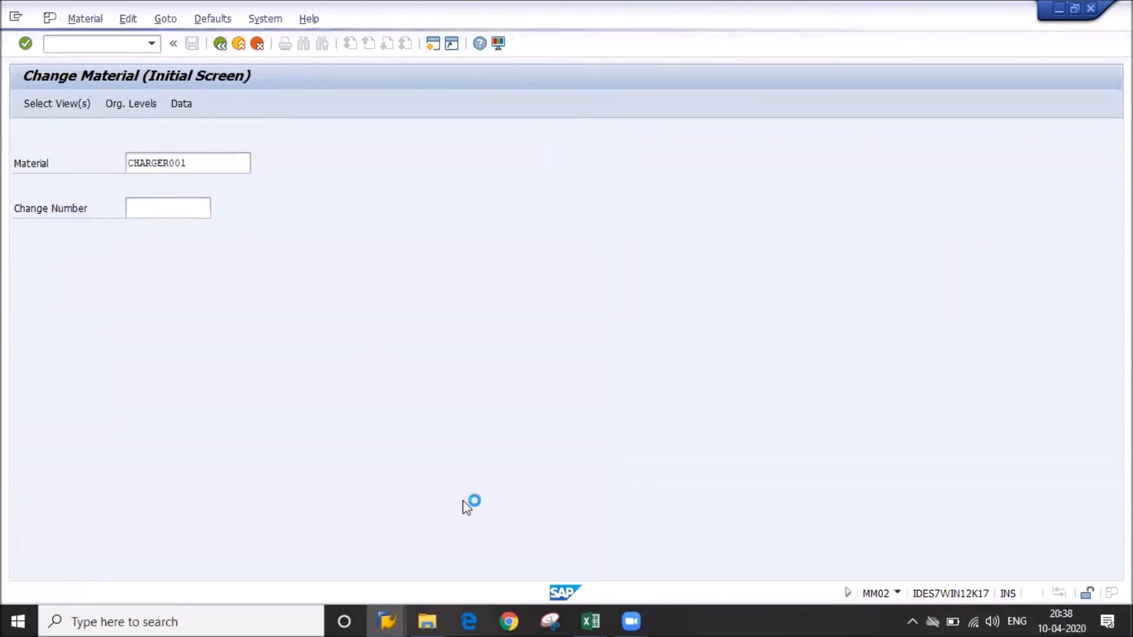
Switch to the BOM Master Data Updates workbook in Excel and record PV in B1 and CH01 in C1 of a new sheet
mouse_move(587, 621)
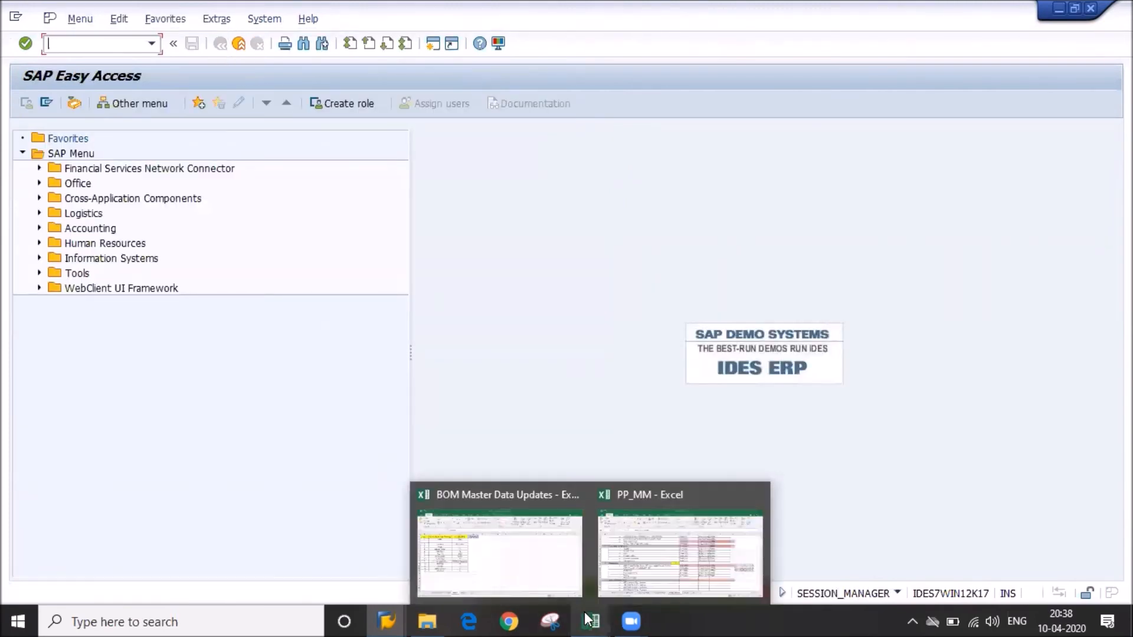
click(548, 562)
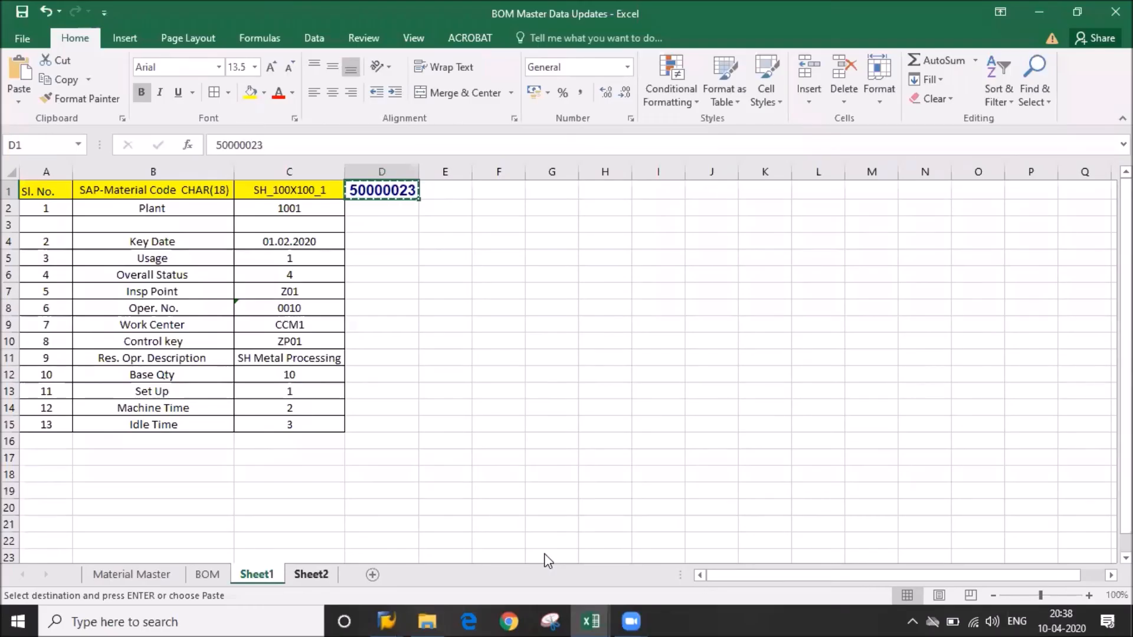
click(311, 574)
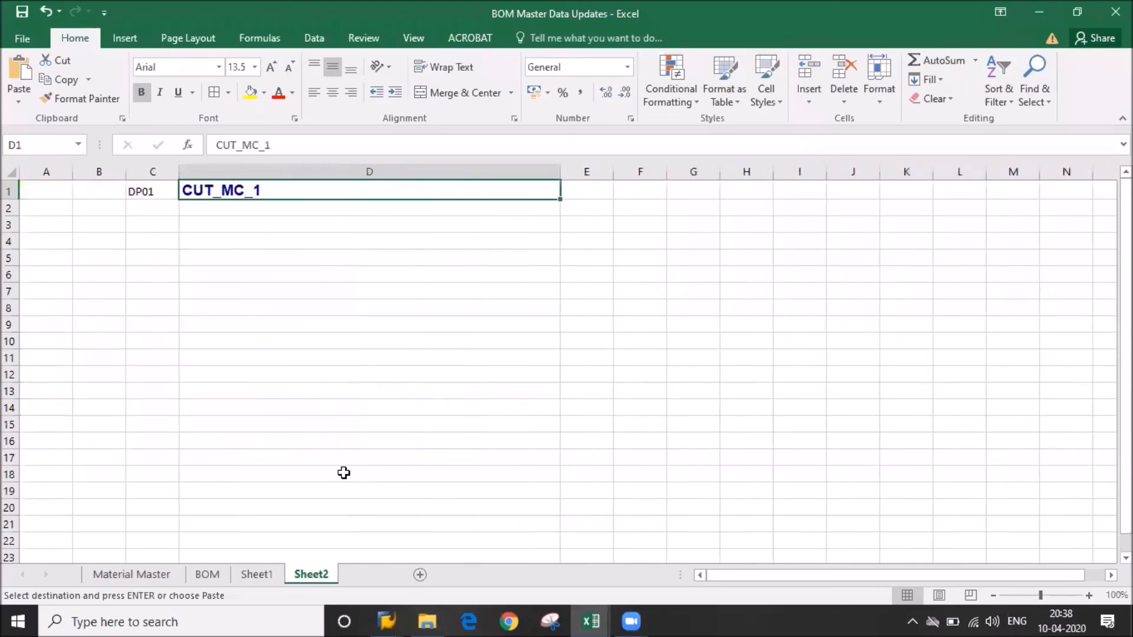
click(372, 575)
click(95, 188)
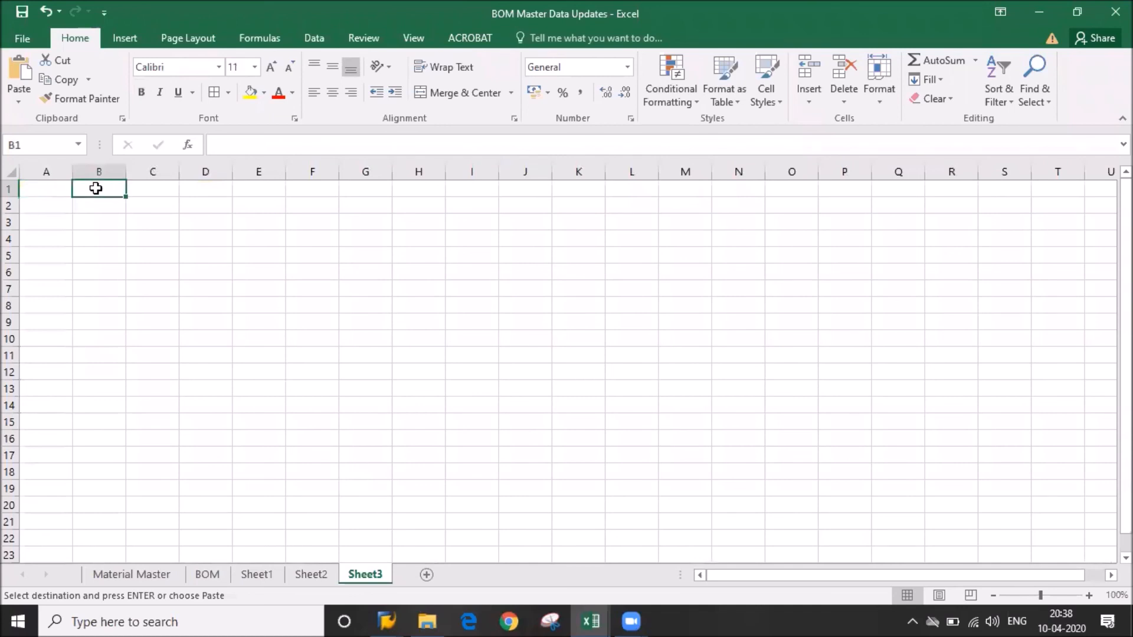
text(PV)
key(Tab)
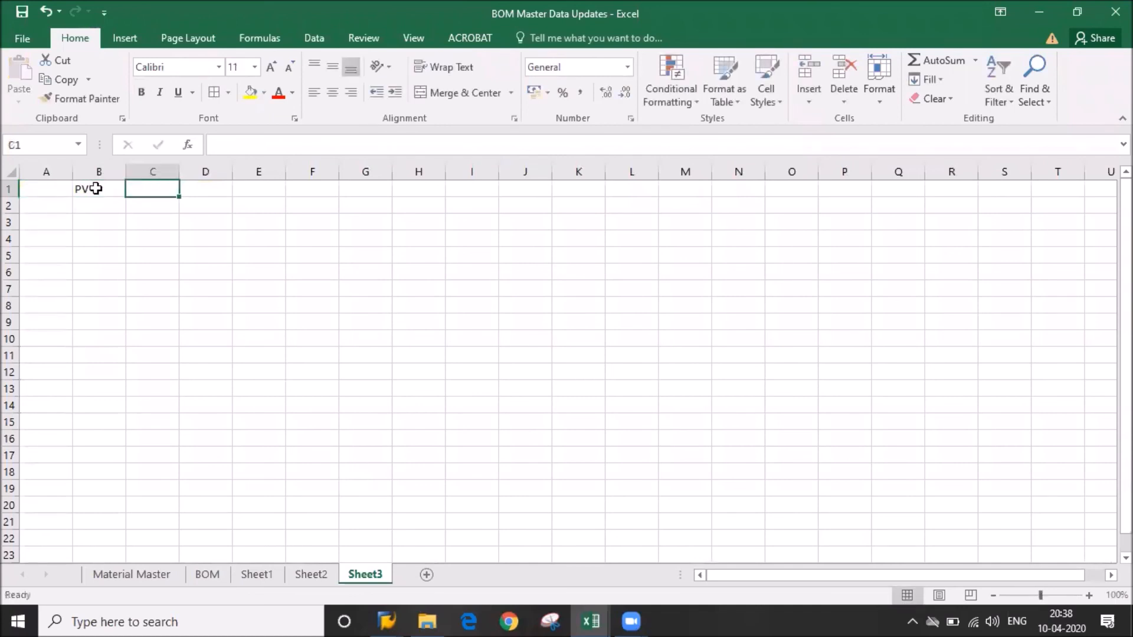
text(CH01)
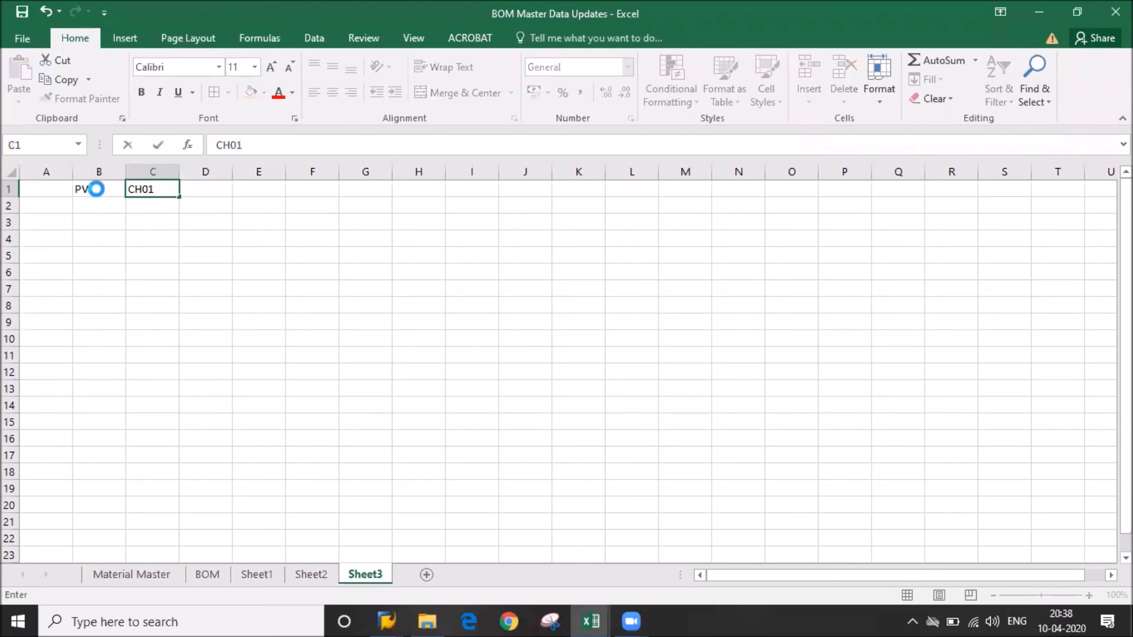
key(ctrl+Return)
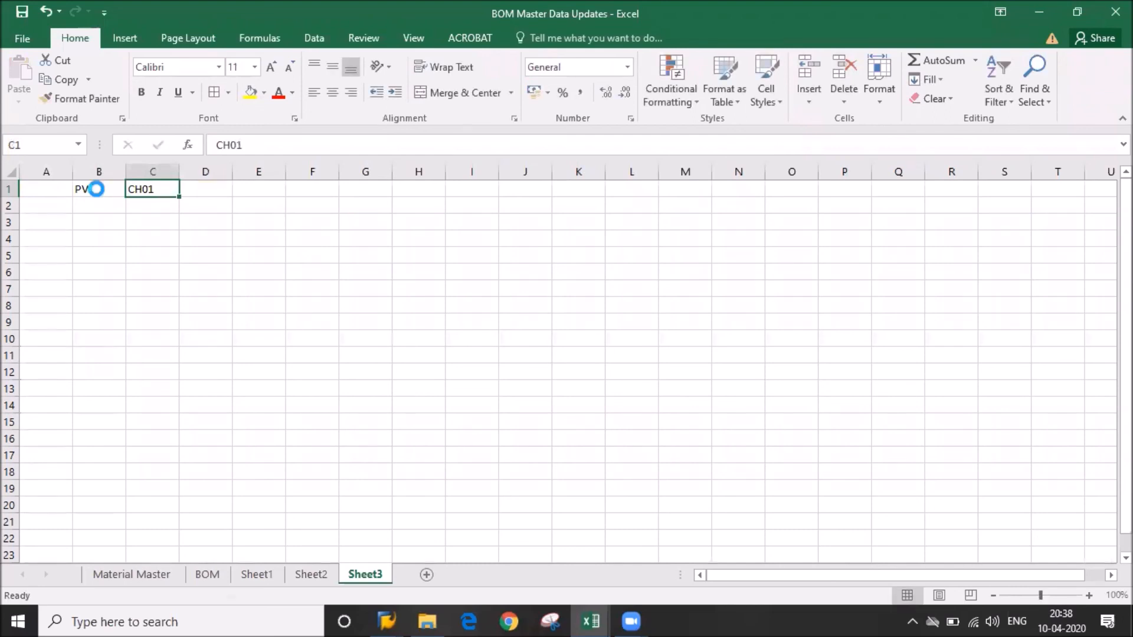
click(162, 202)
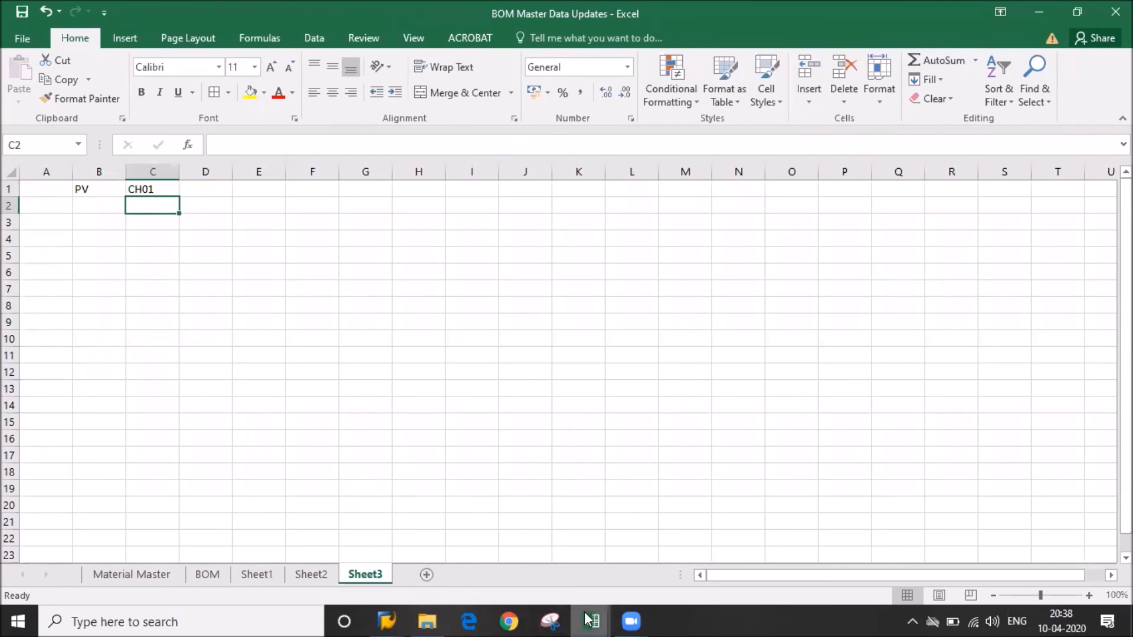
Switch to the PP_MM workbook and examine the Organizational Structure and Master Data topics in the training schedule
mouse_move(590, 621)
click(642, 569)
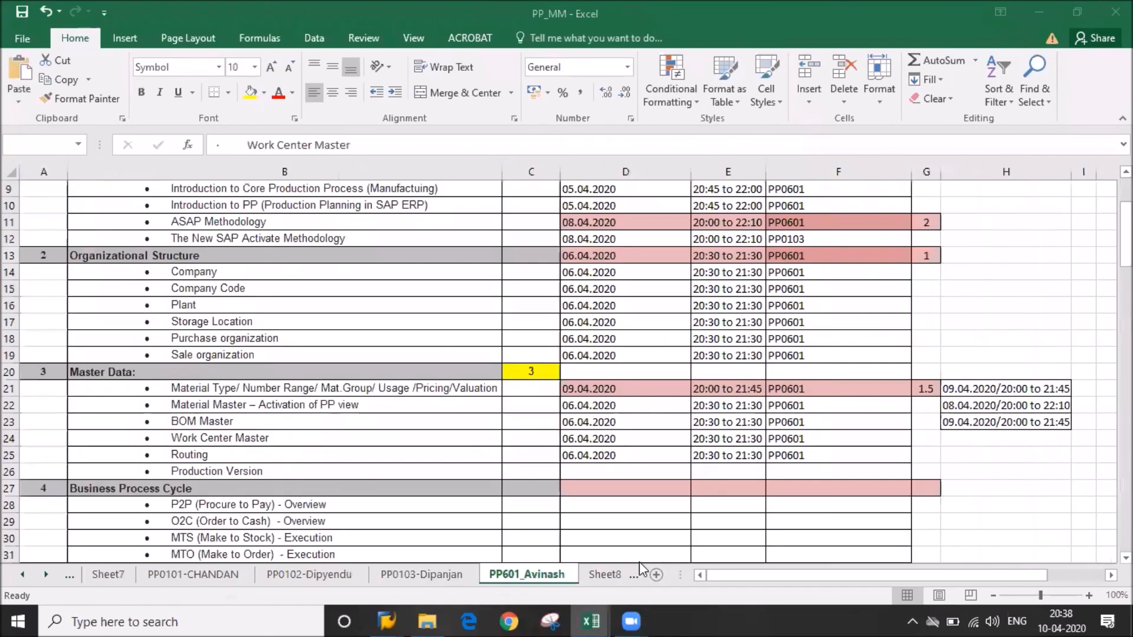
click(303, 293)
key(Down)
key(Down)
key(Down)
key(Down)
key(Down)
key(Down)
key(Down)
key(Down)
key(Down)
key(Down)
key(Down)
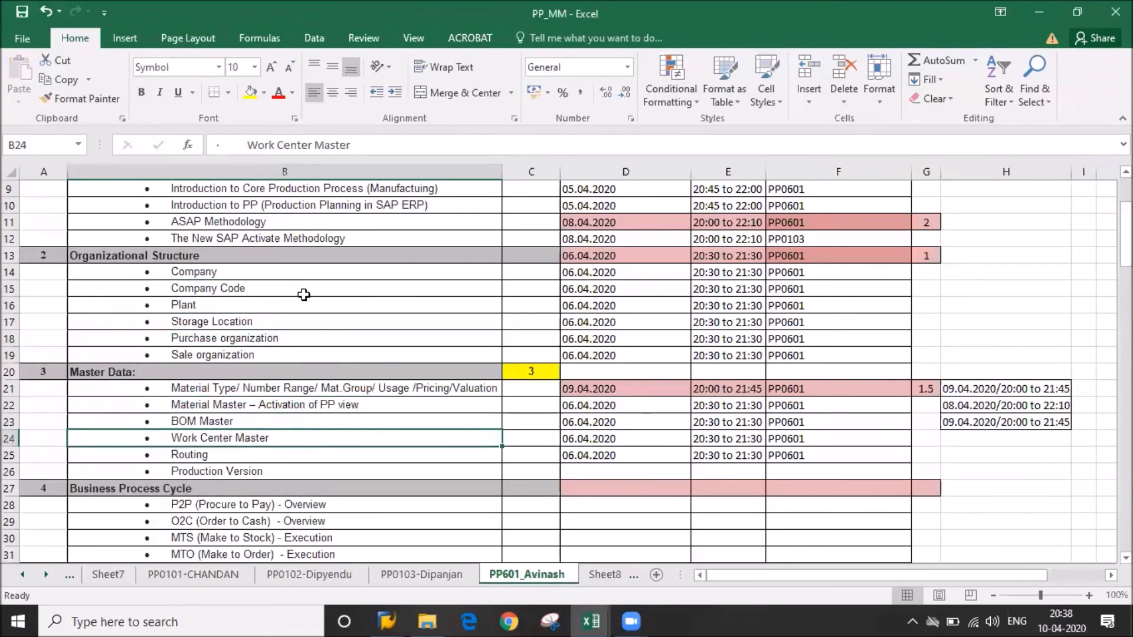
key(Up)
key(Up)
key(Up)
key(Up)
key(Up)
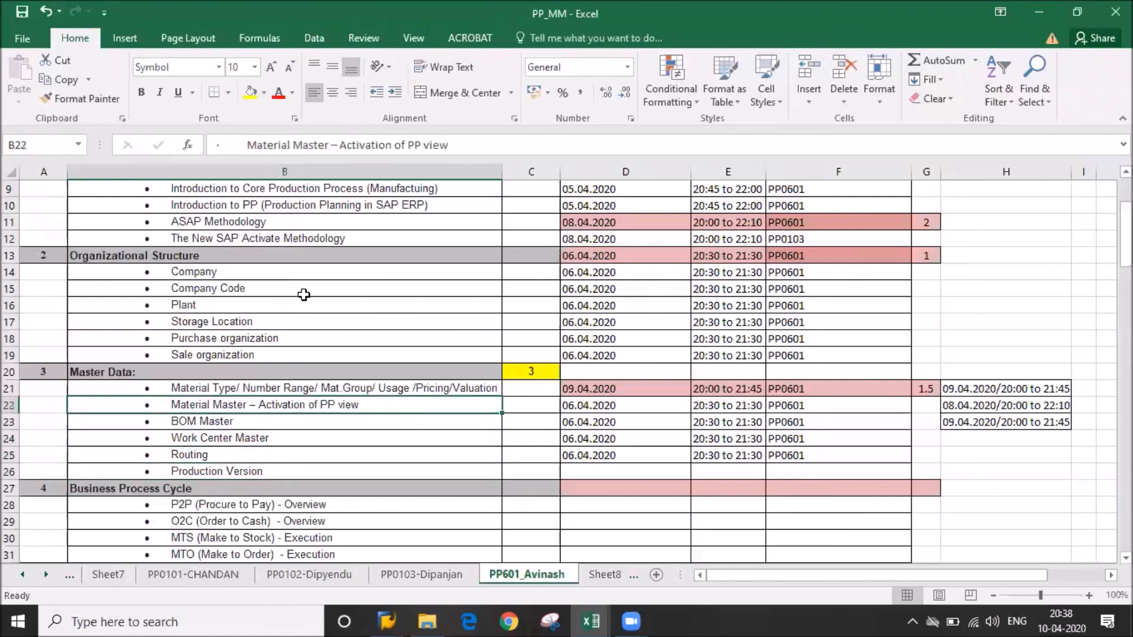